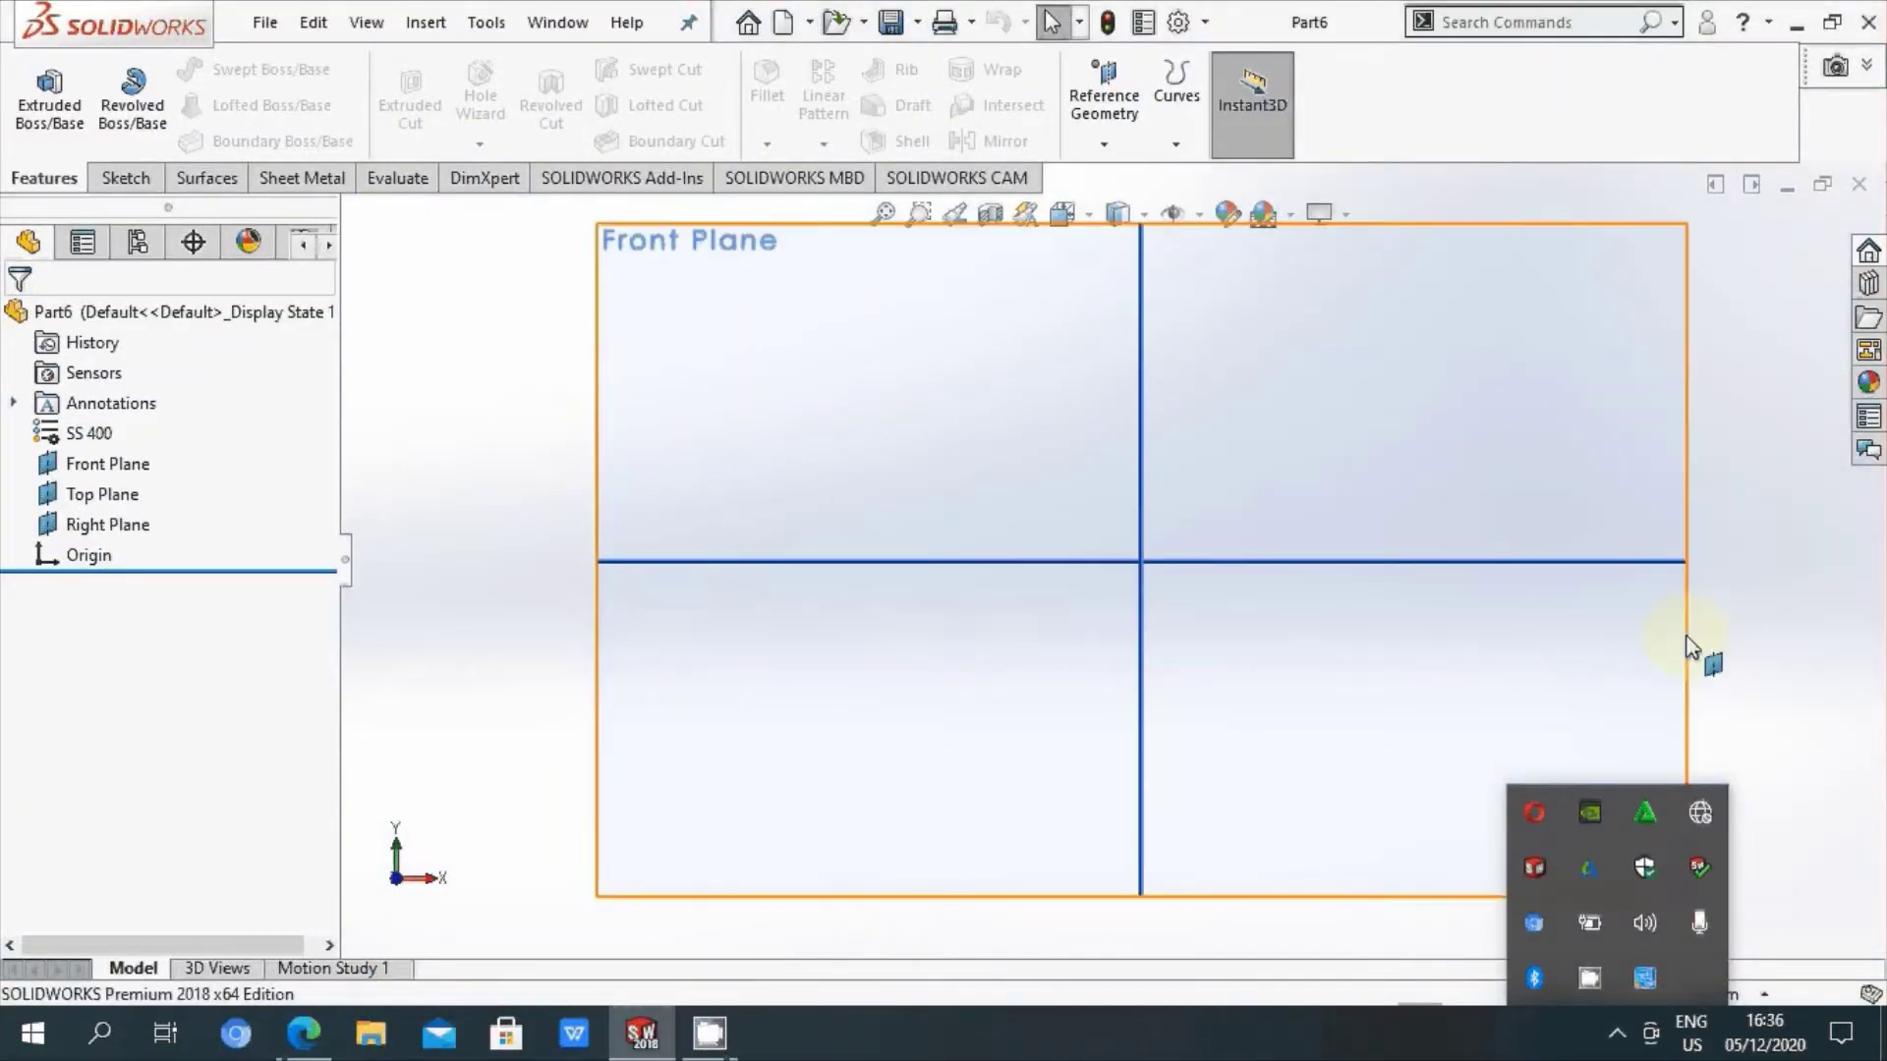
# Step: Save the part as LOWER BLOCK in the ENGINE ASSY folder, overwriting the existing file
pyautogui.click(1759, 480)
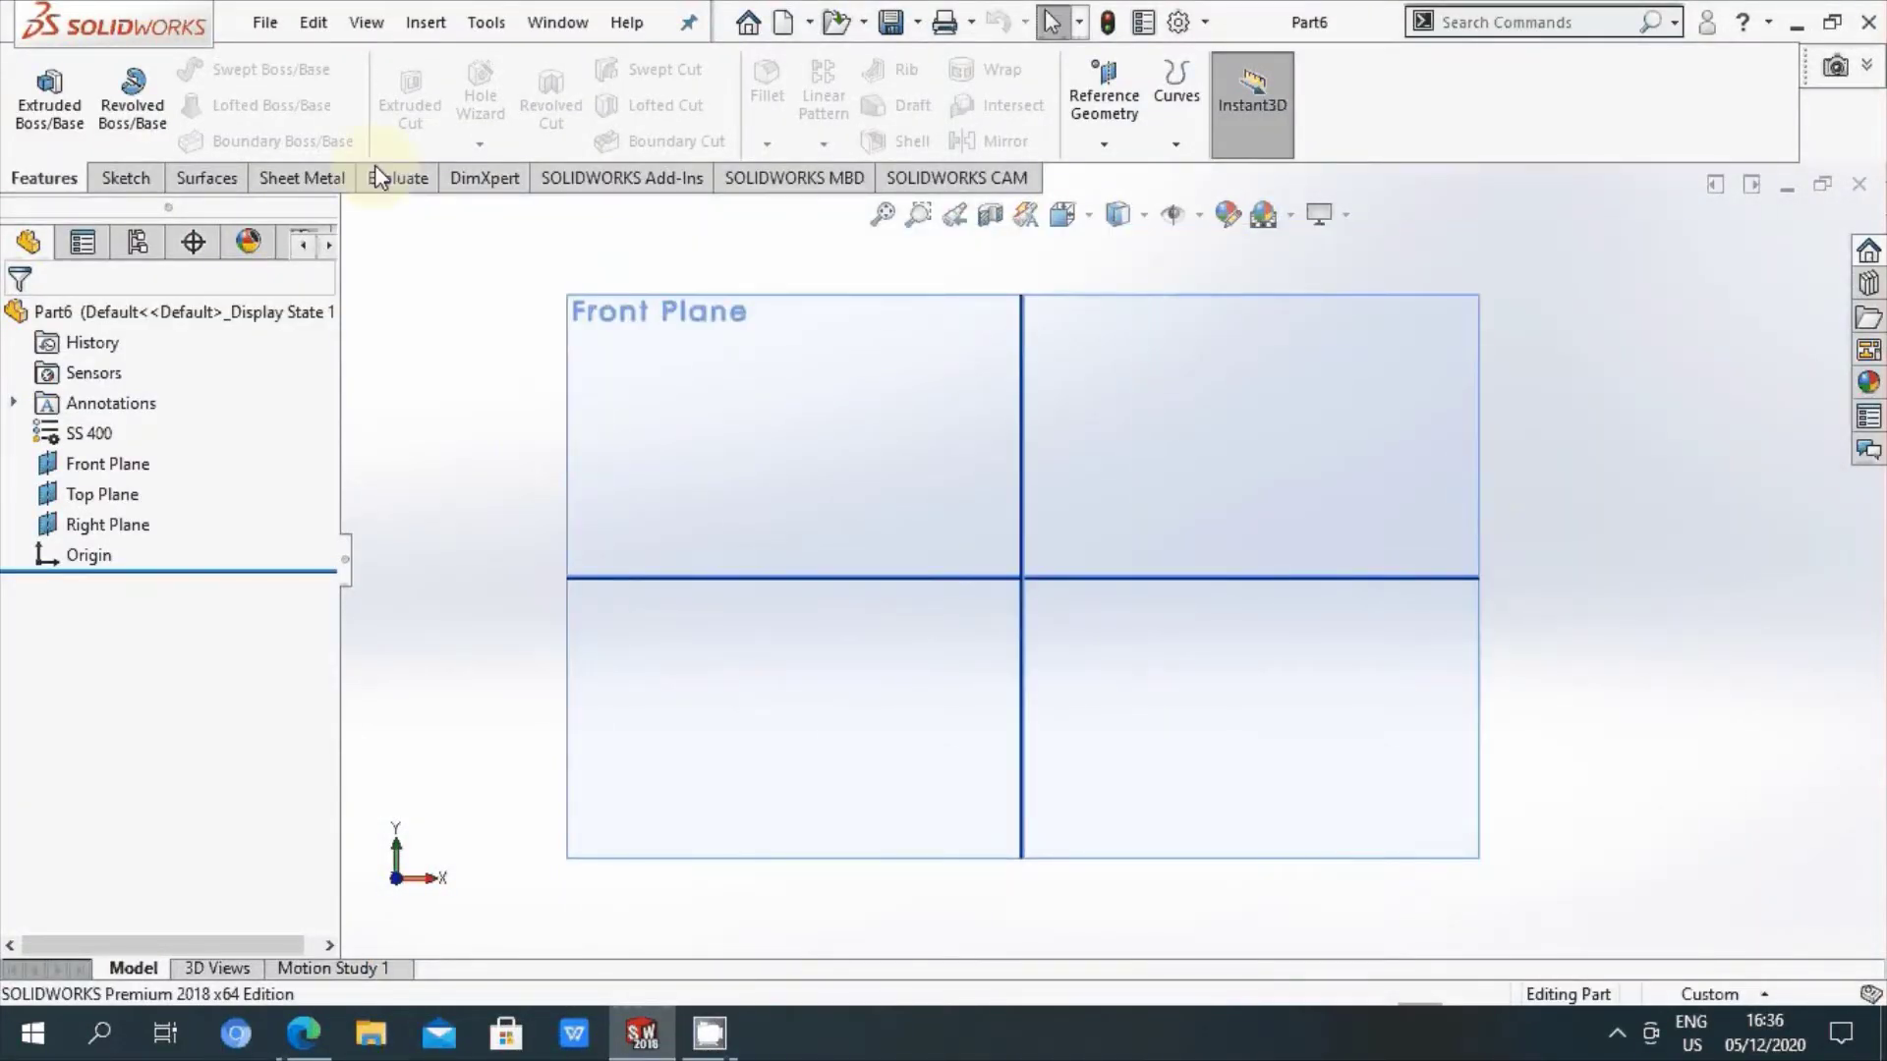
pyautogui.click(267, 22)
pyautogui.click(383, 321)
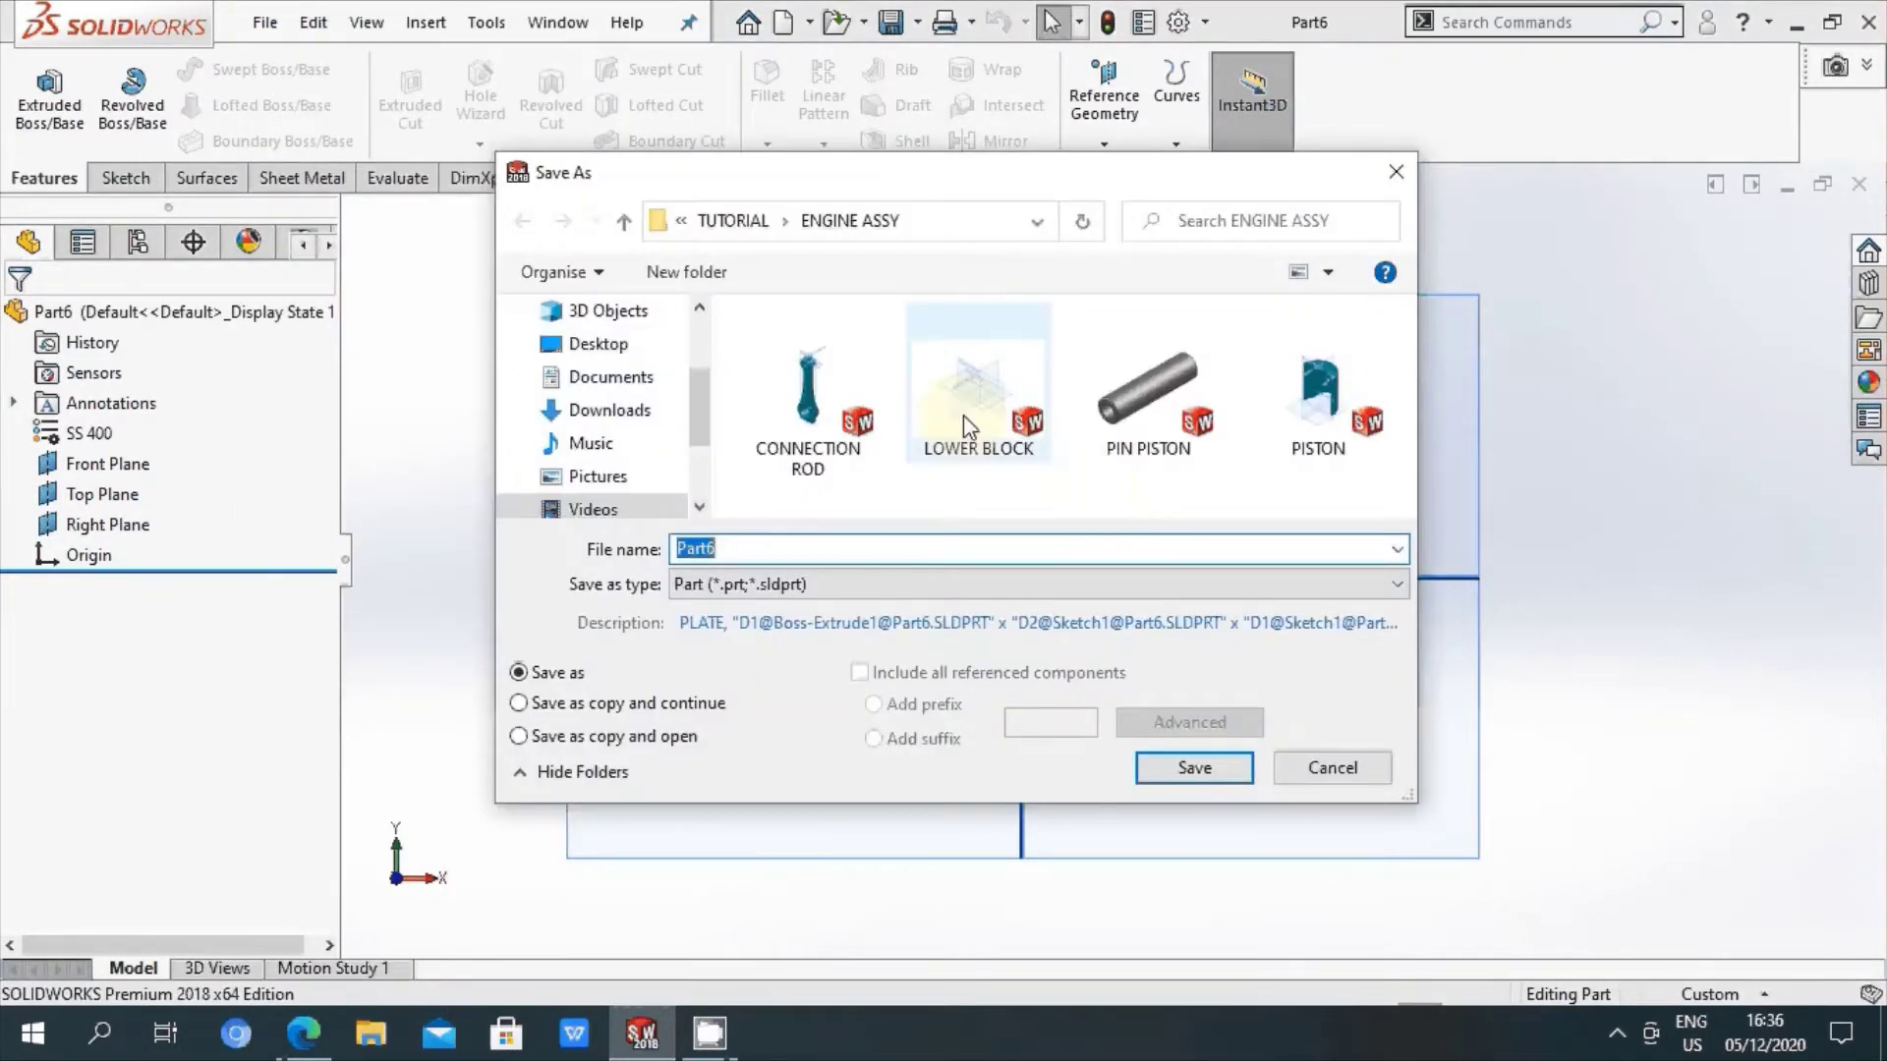
pyautogui.click(963, 415)
pyautogui.click(1195, 770)
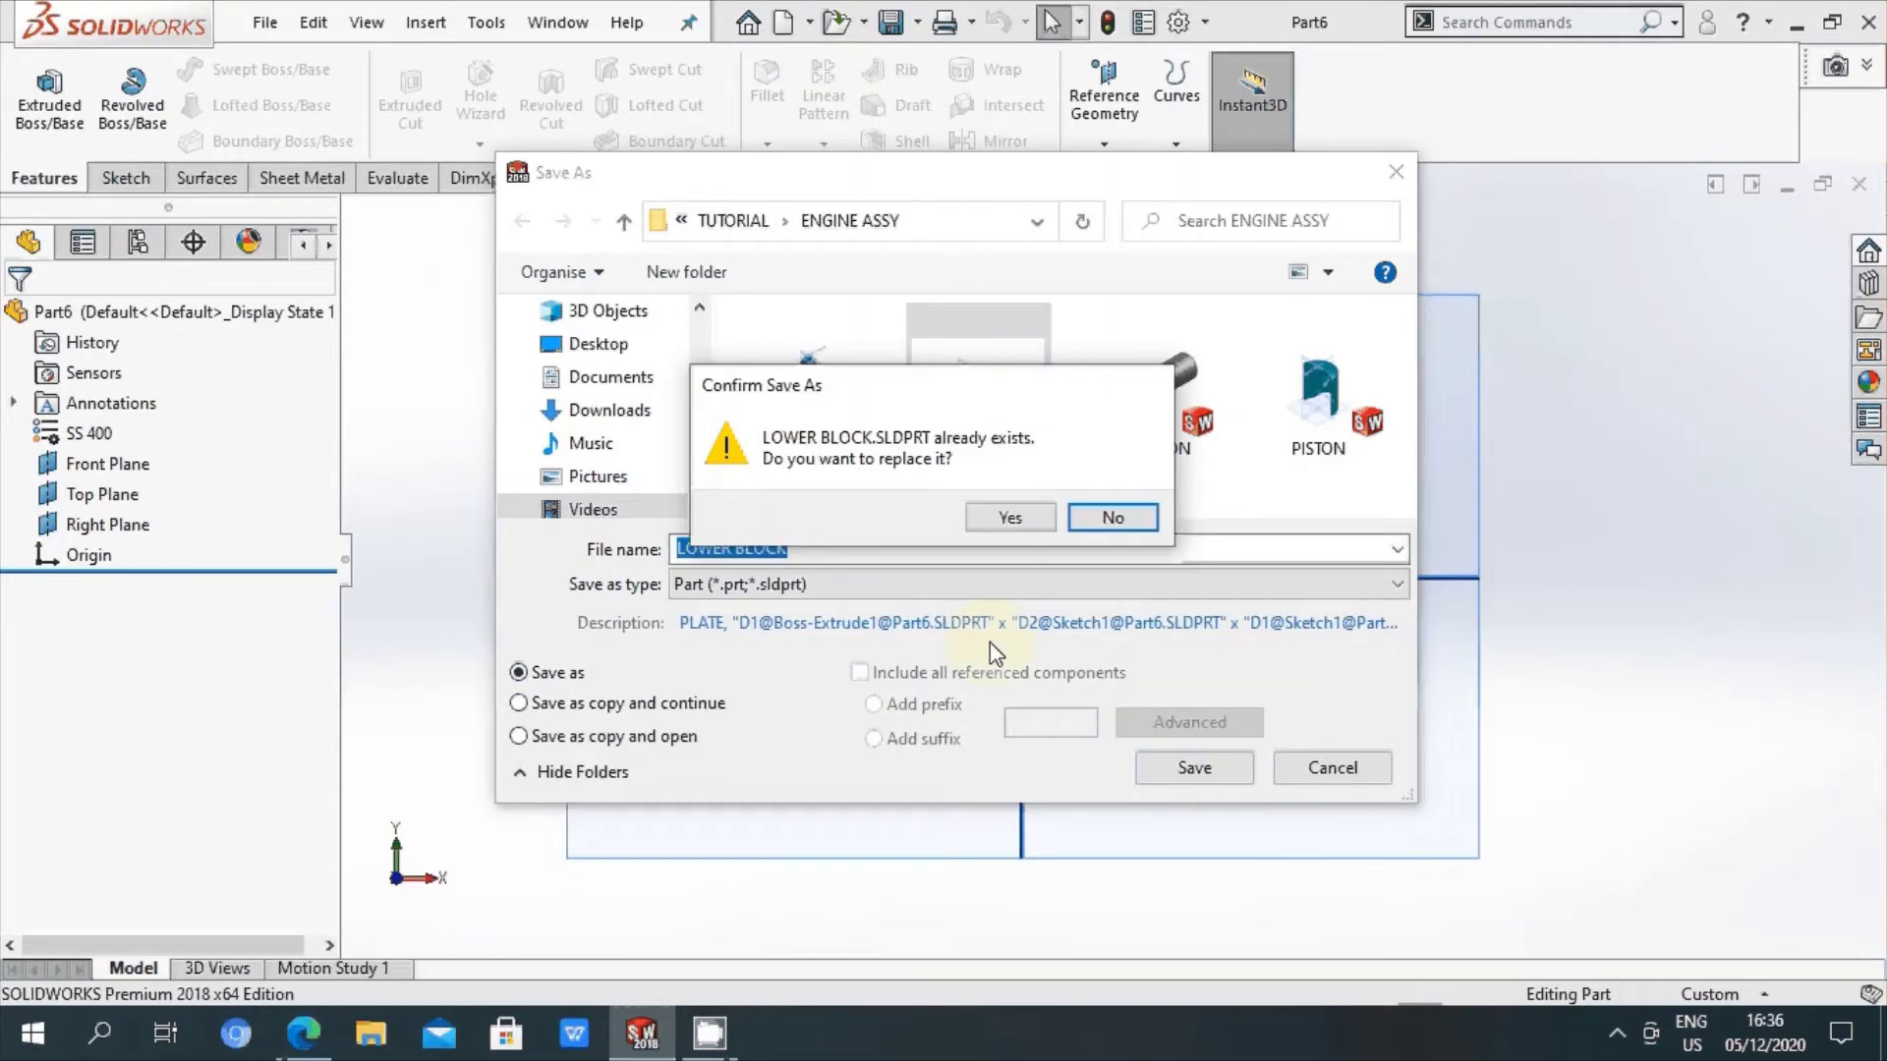
pyautogui.click(1010, 518)
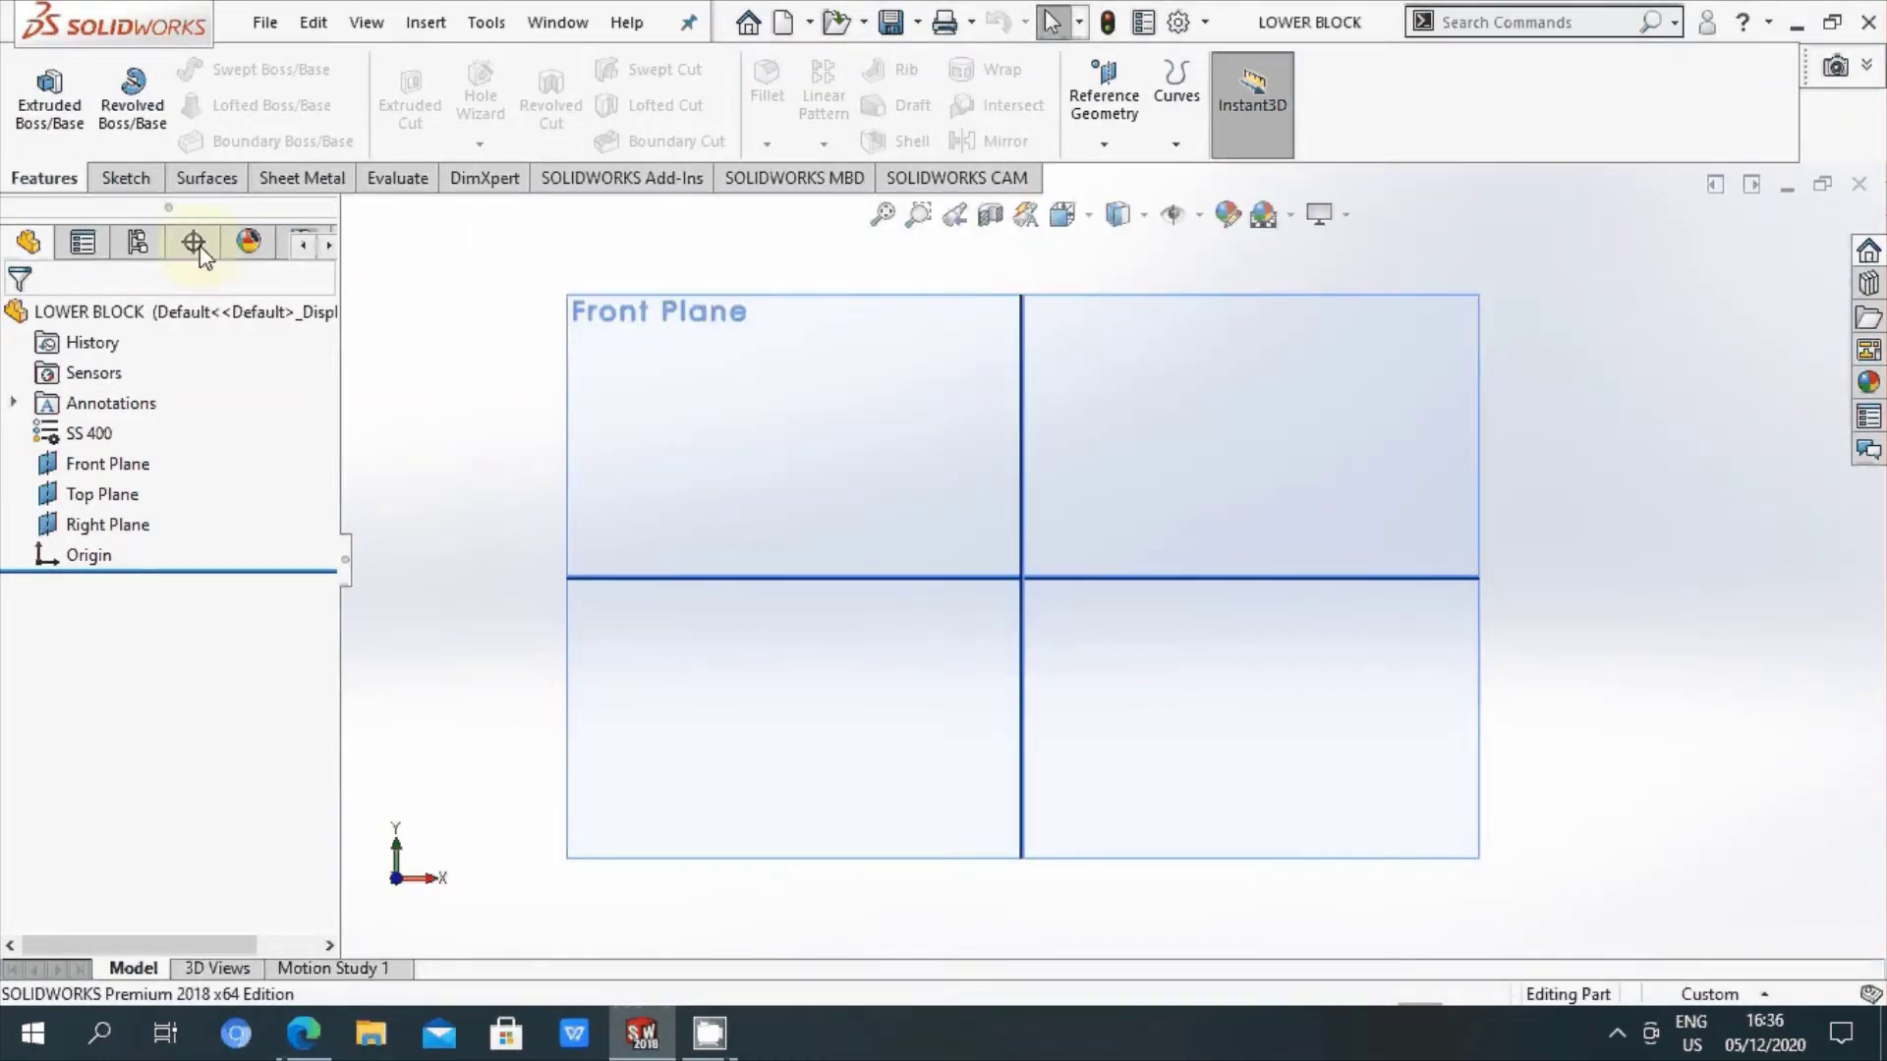
# Step: Start a sketch on the Front Plane and draw a circle centred on the origin
pyautogui.click(148, 183)
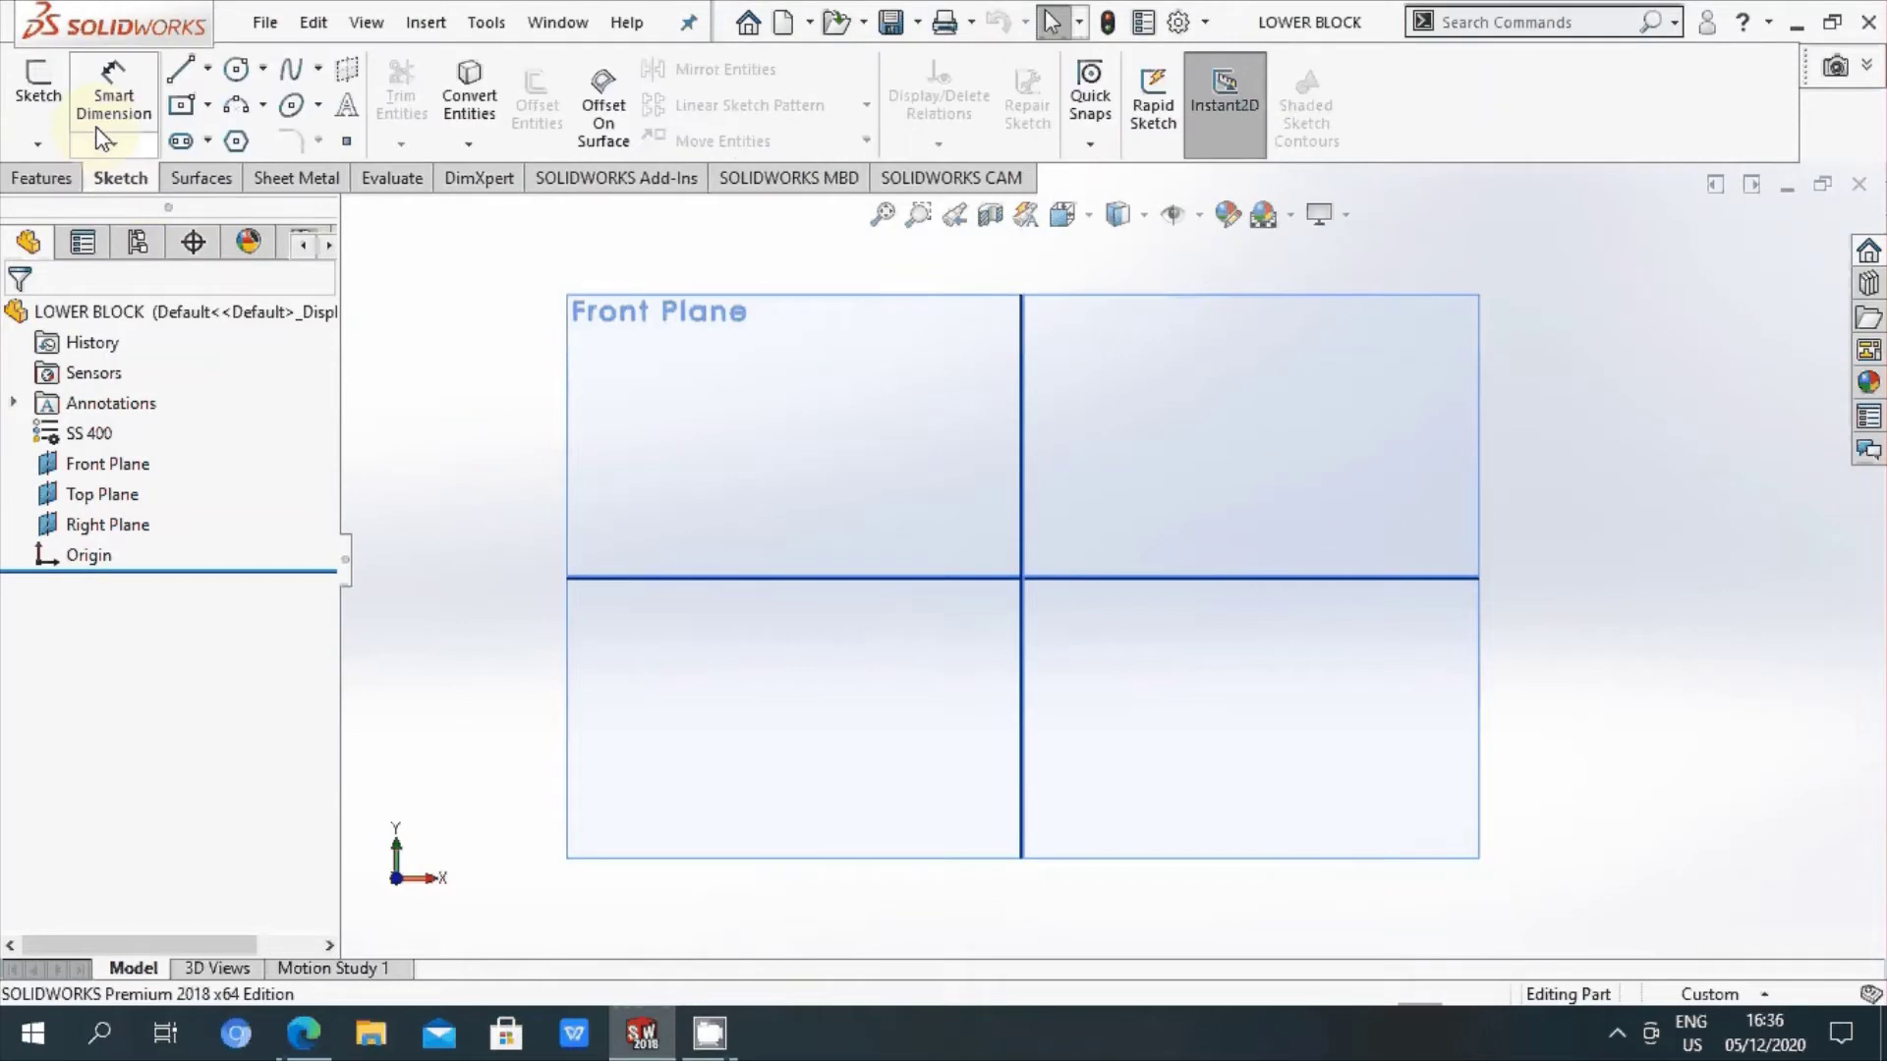
pyautogui.click(43, 84)
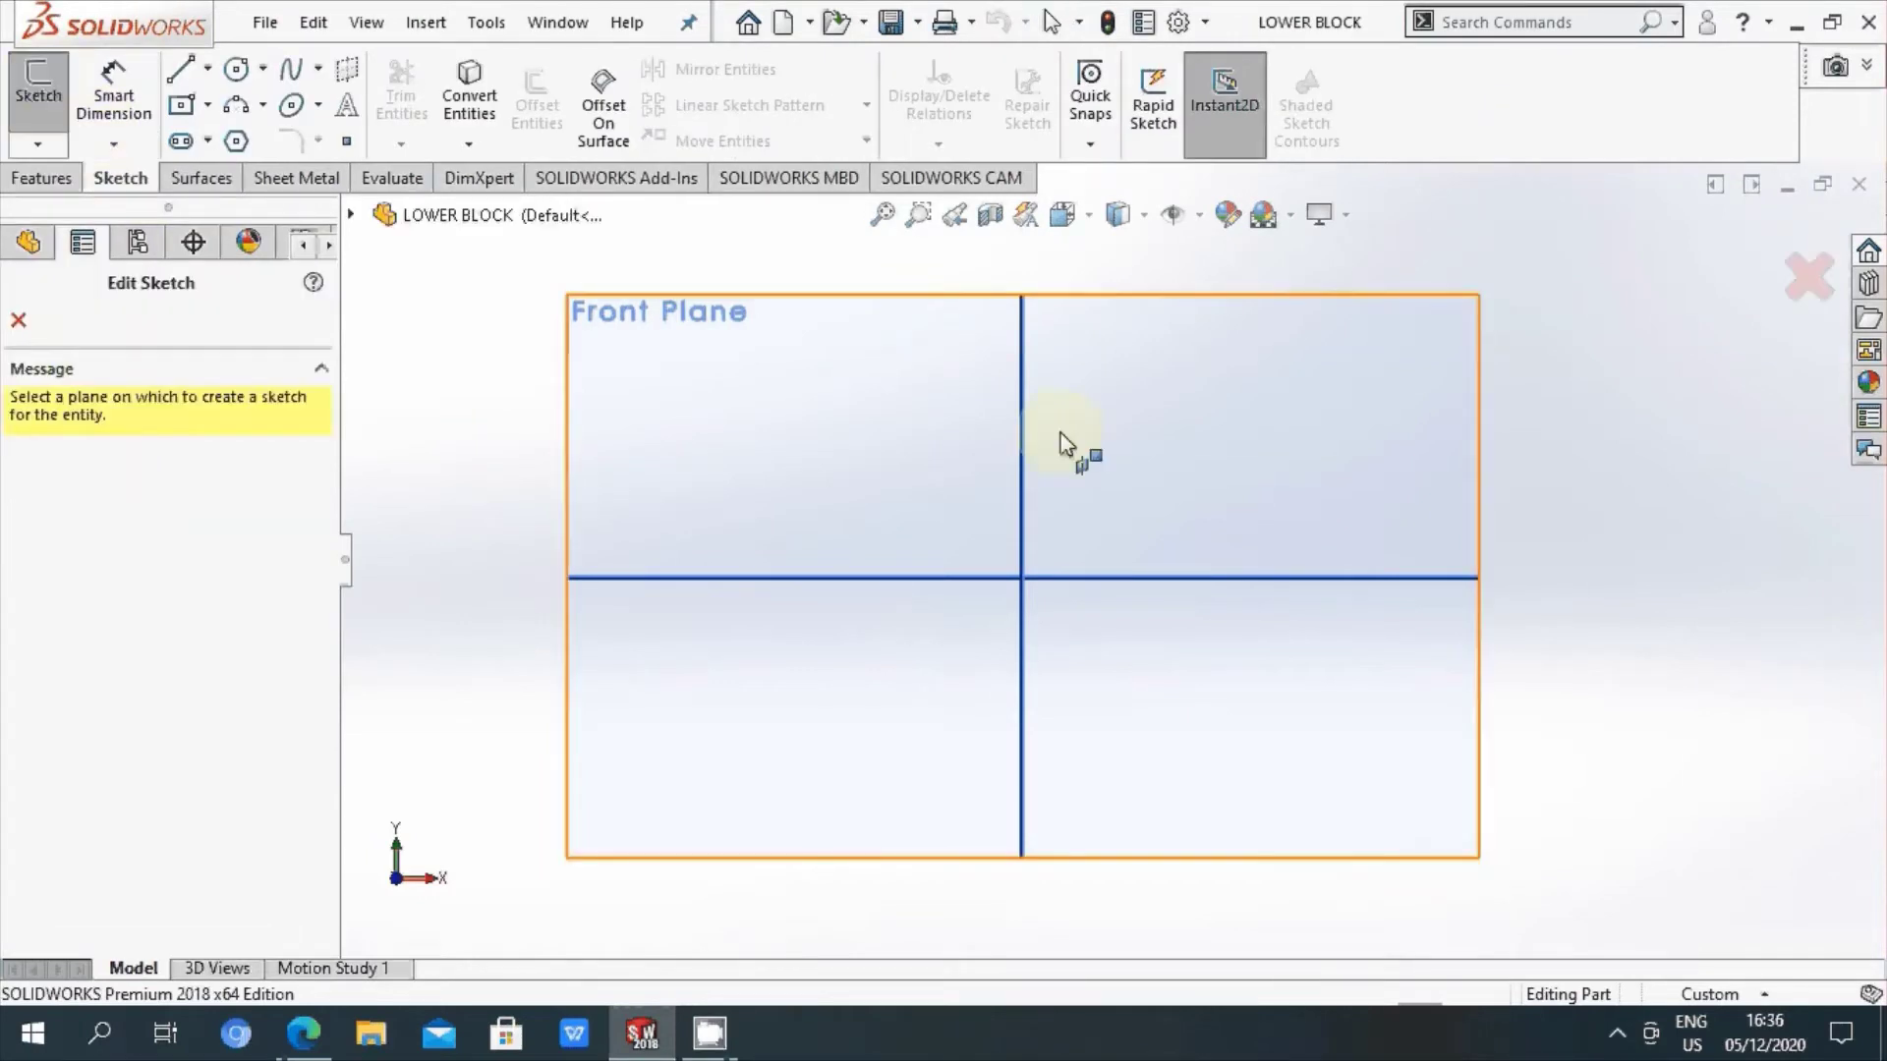
pyautogui.click(1484, 548)
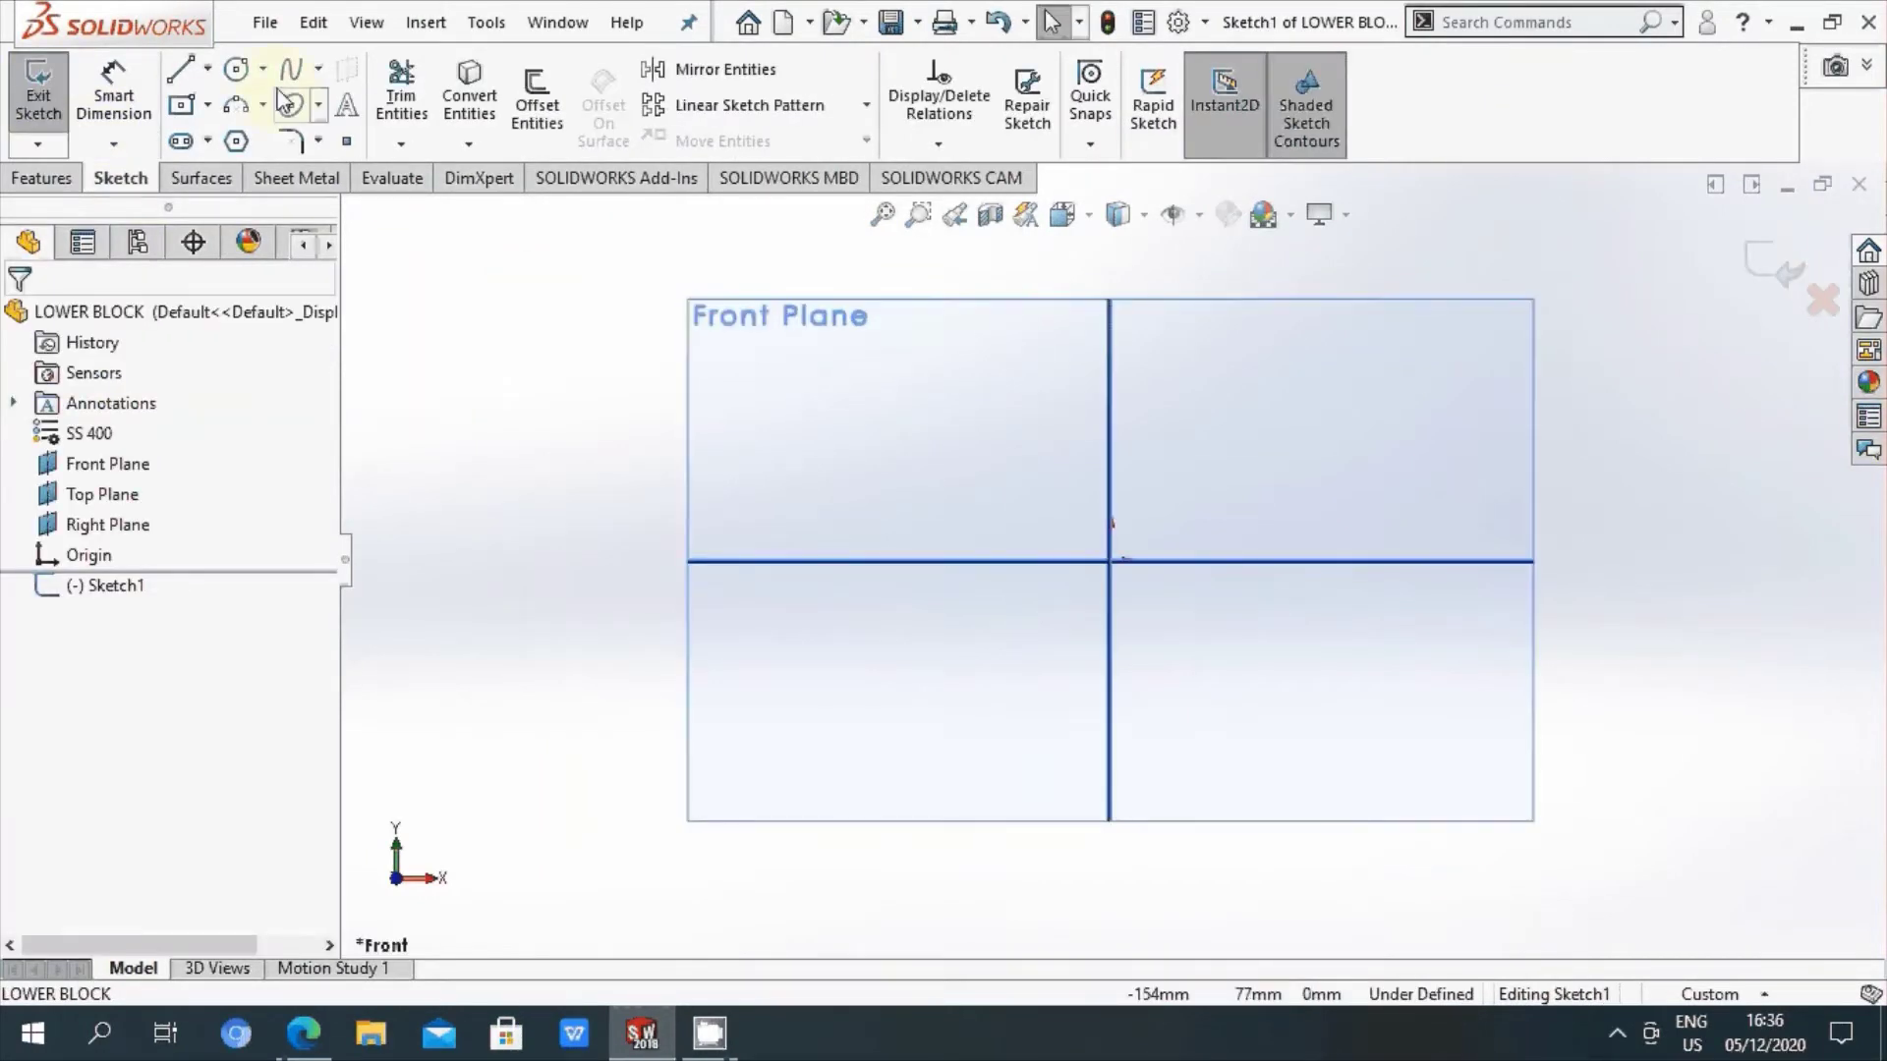
pyautogui.click(238, 69)
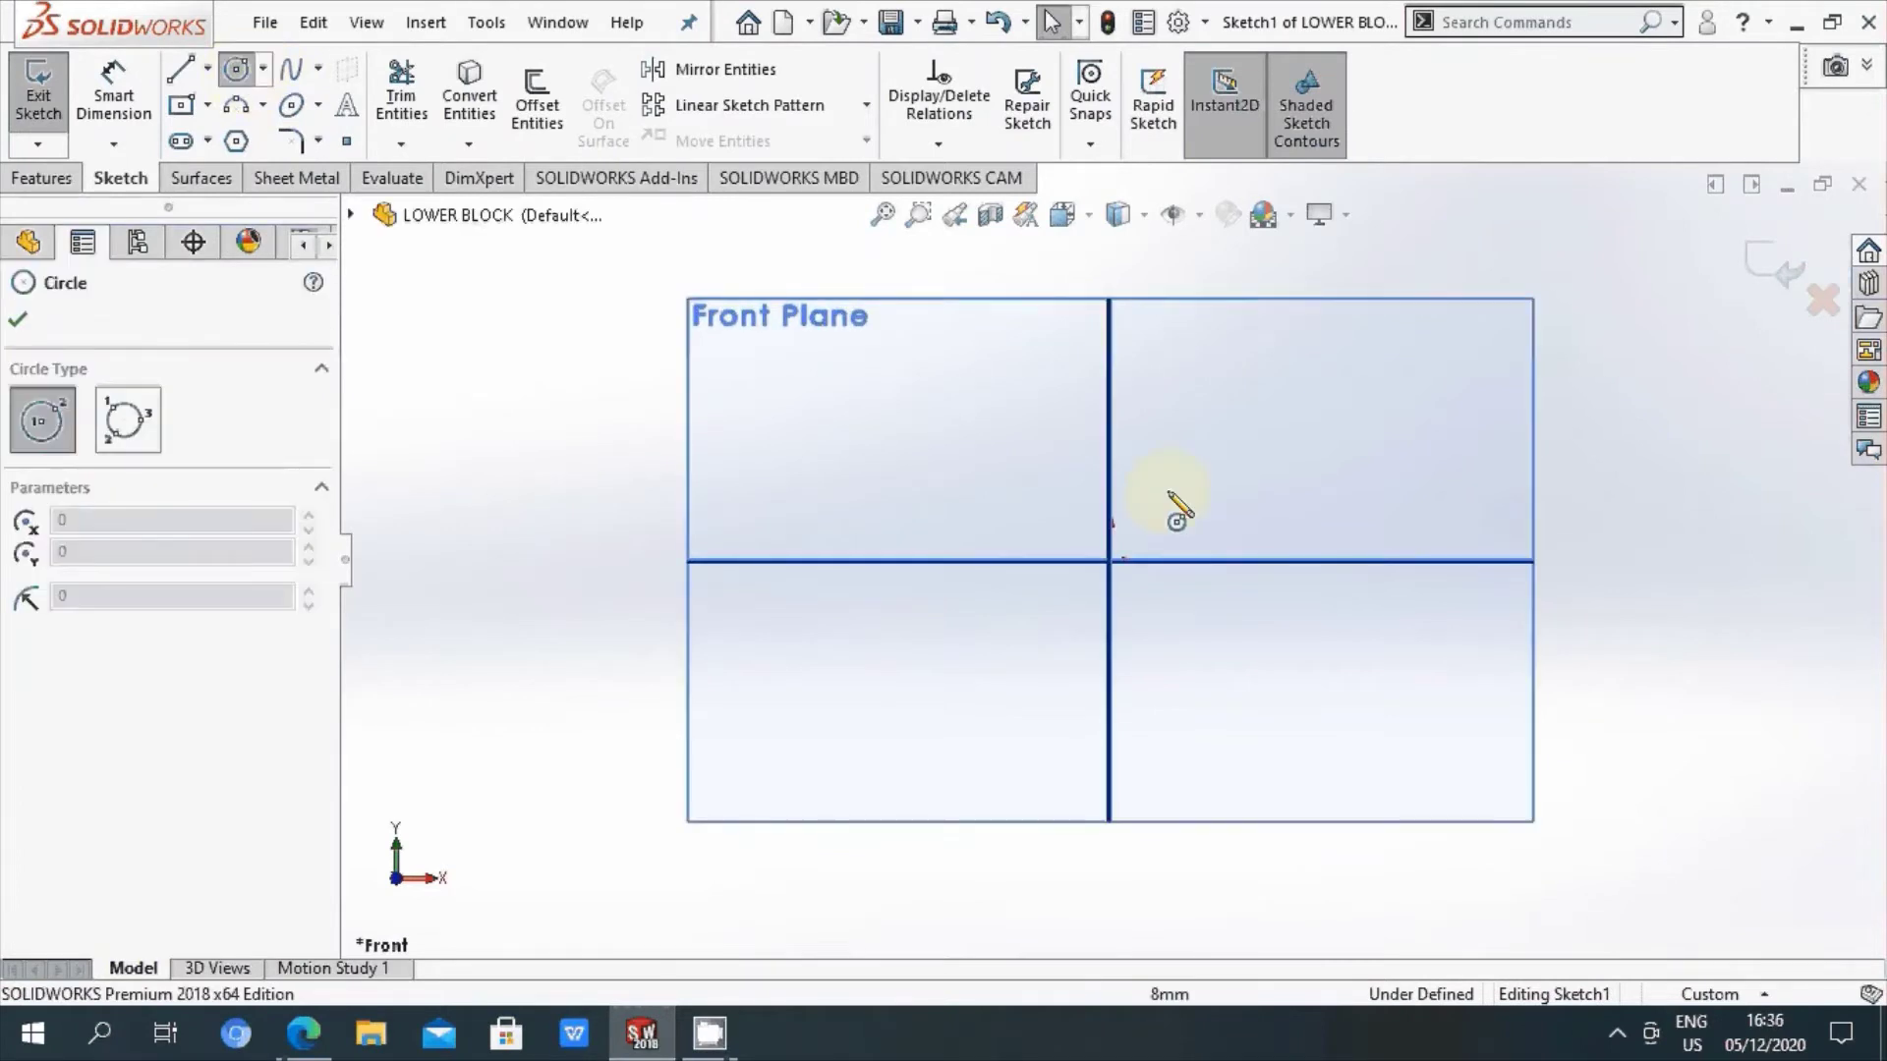
pyautogui.click(1110, 560)
pyautogui.click(1250, 651)
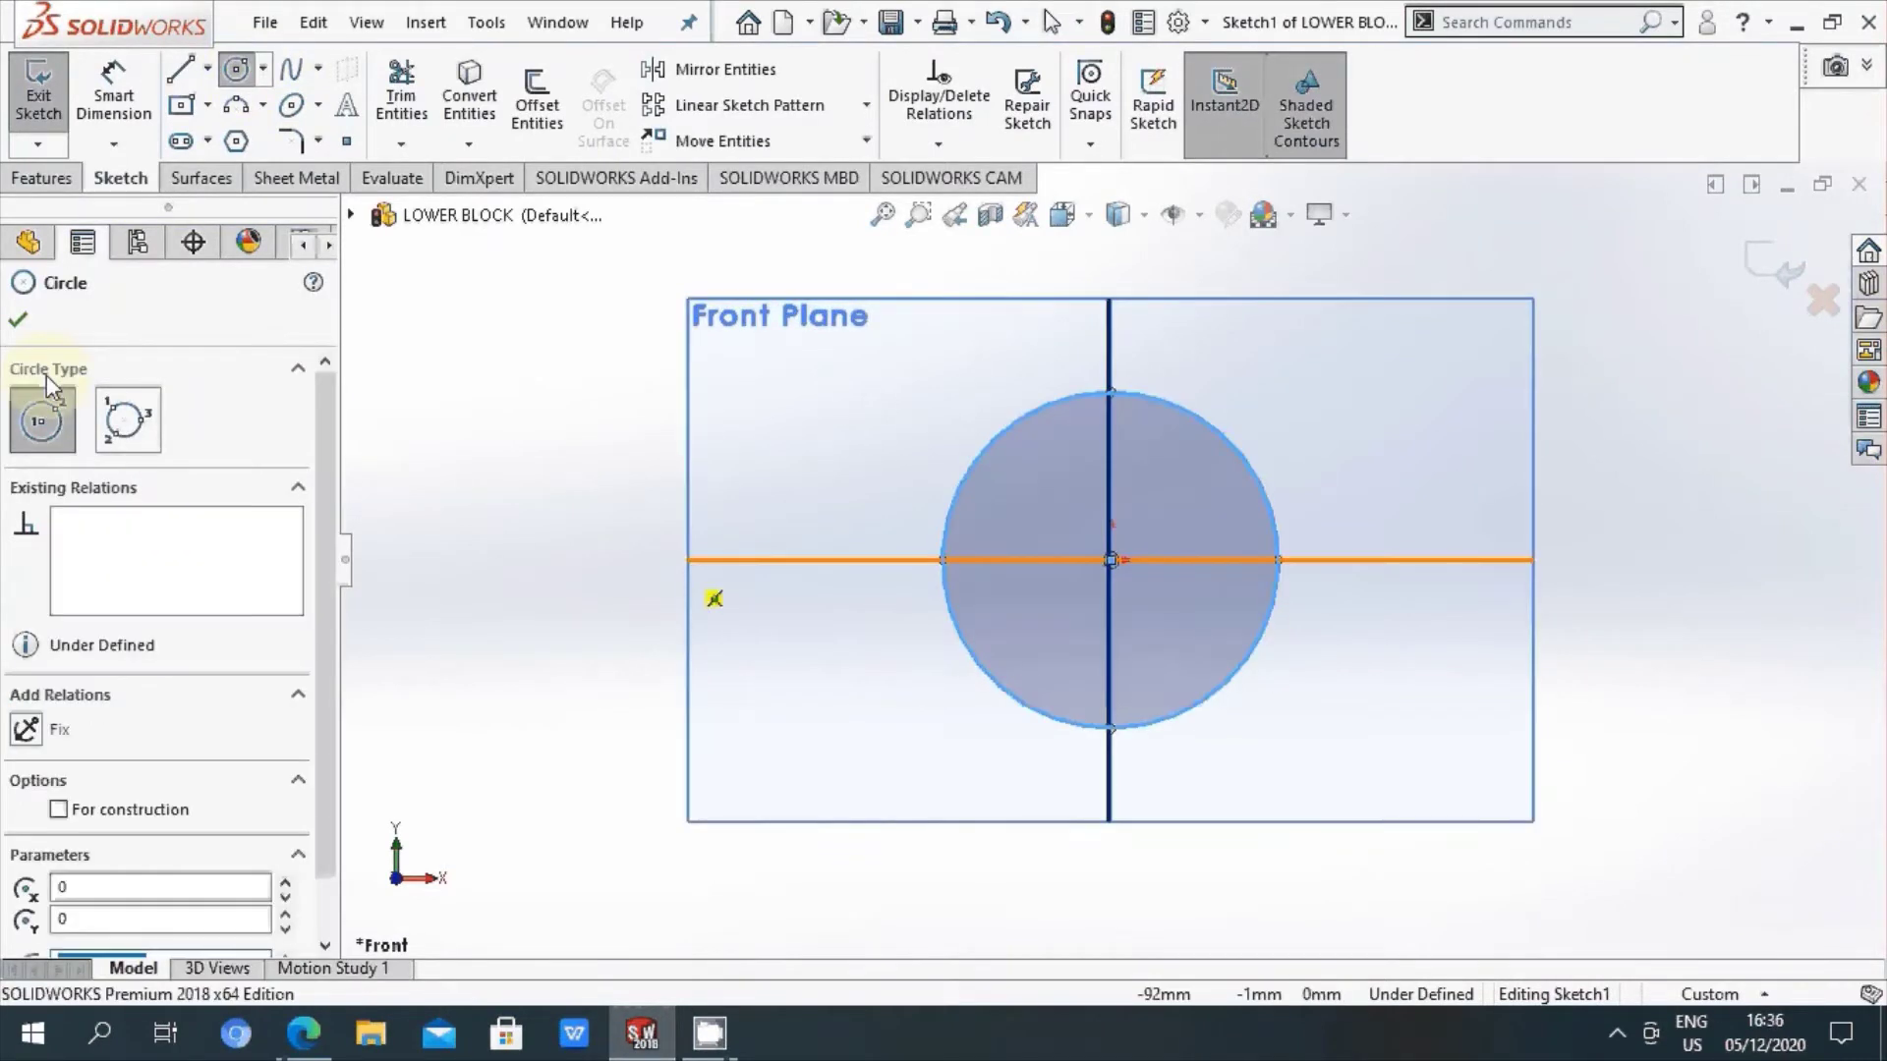
pyautogui.click(21, 320)
# Step: Dimension the circle to a 50 mm diameter and hide the planes from view
pyautogui.click(113, 93)
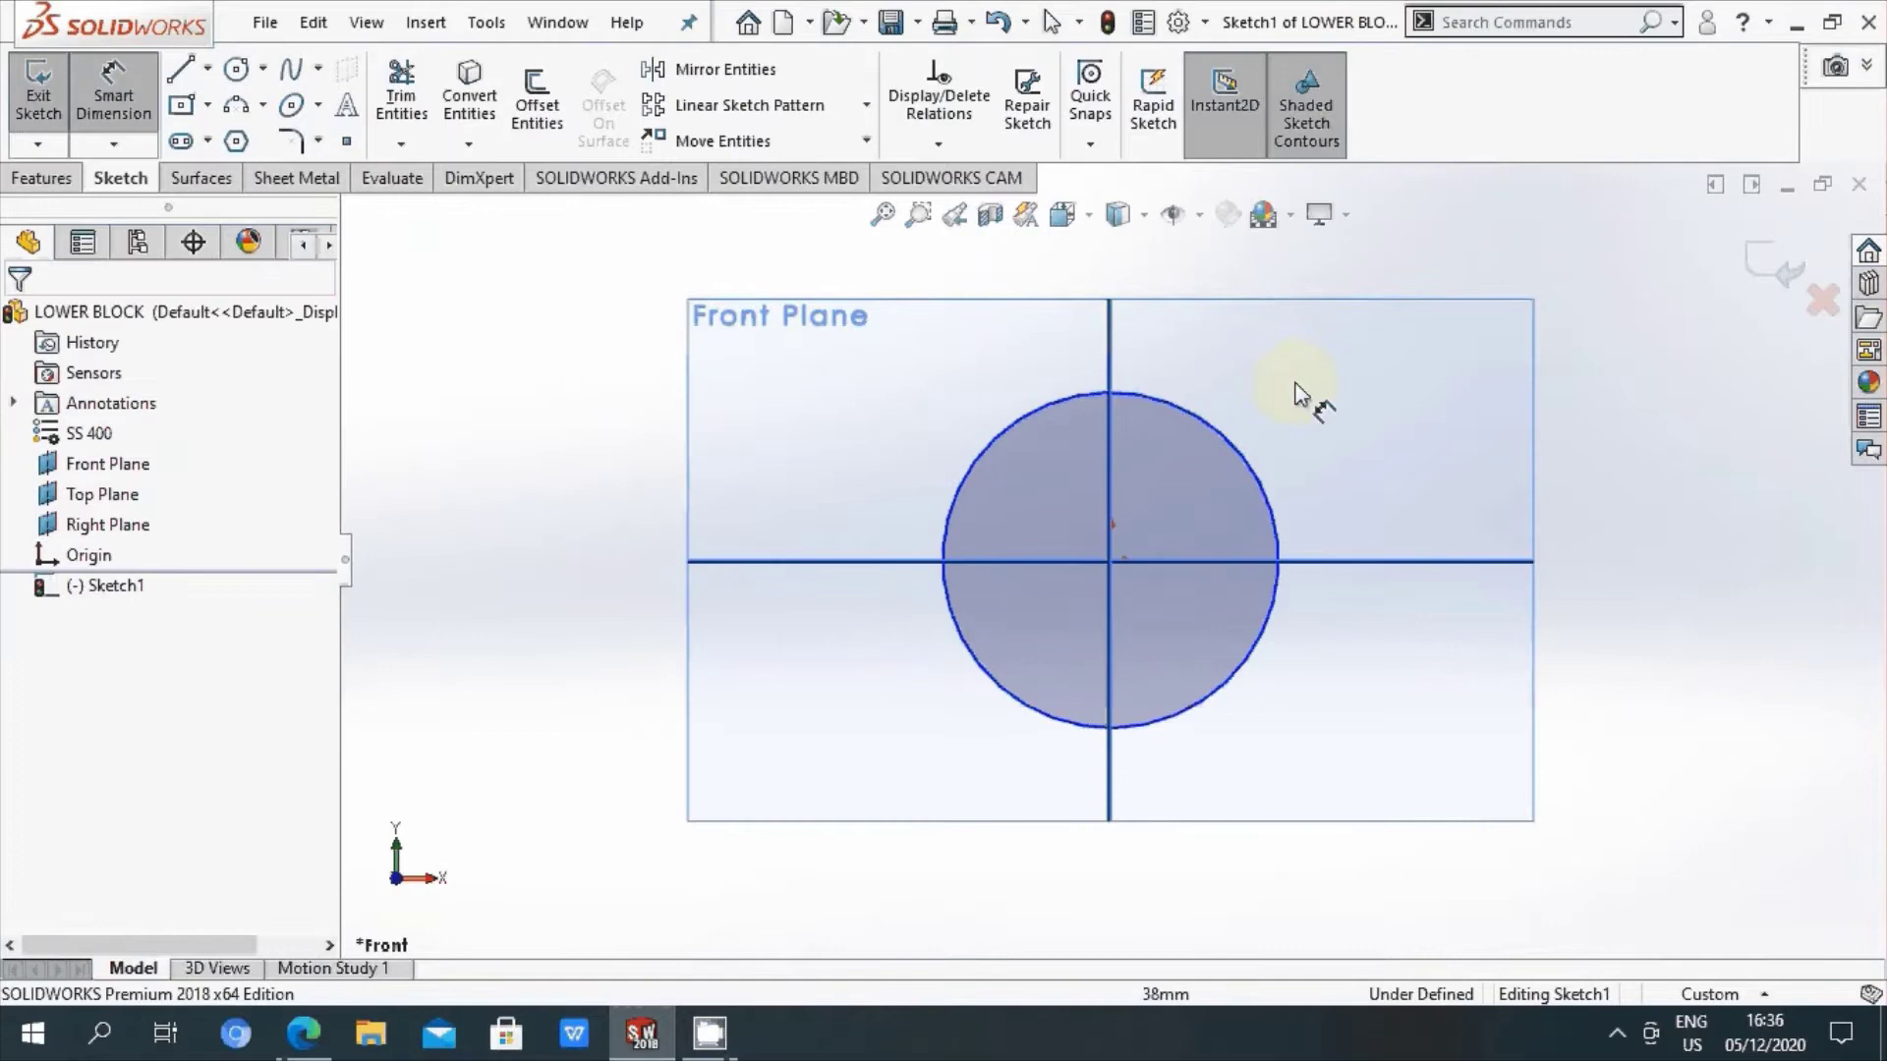
pyautogui.click(1260, 474)
pyautogui.click(1435, 580)
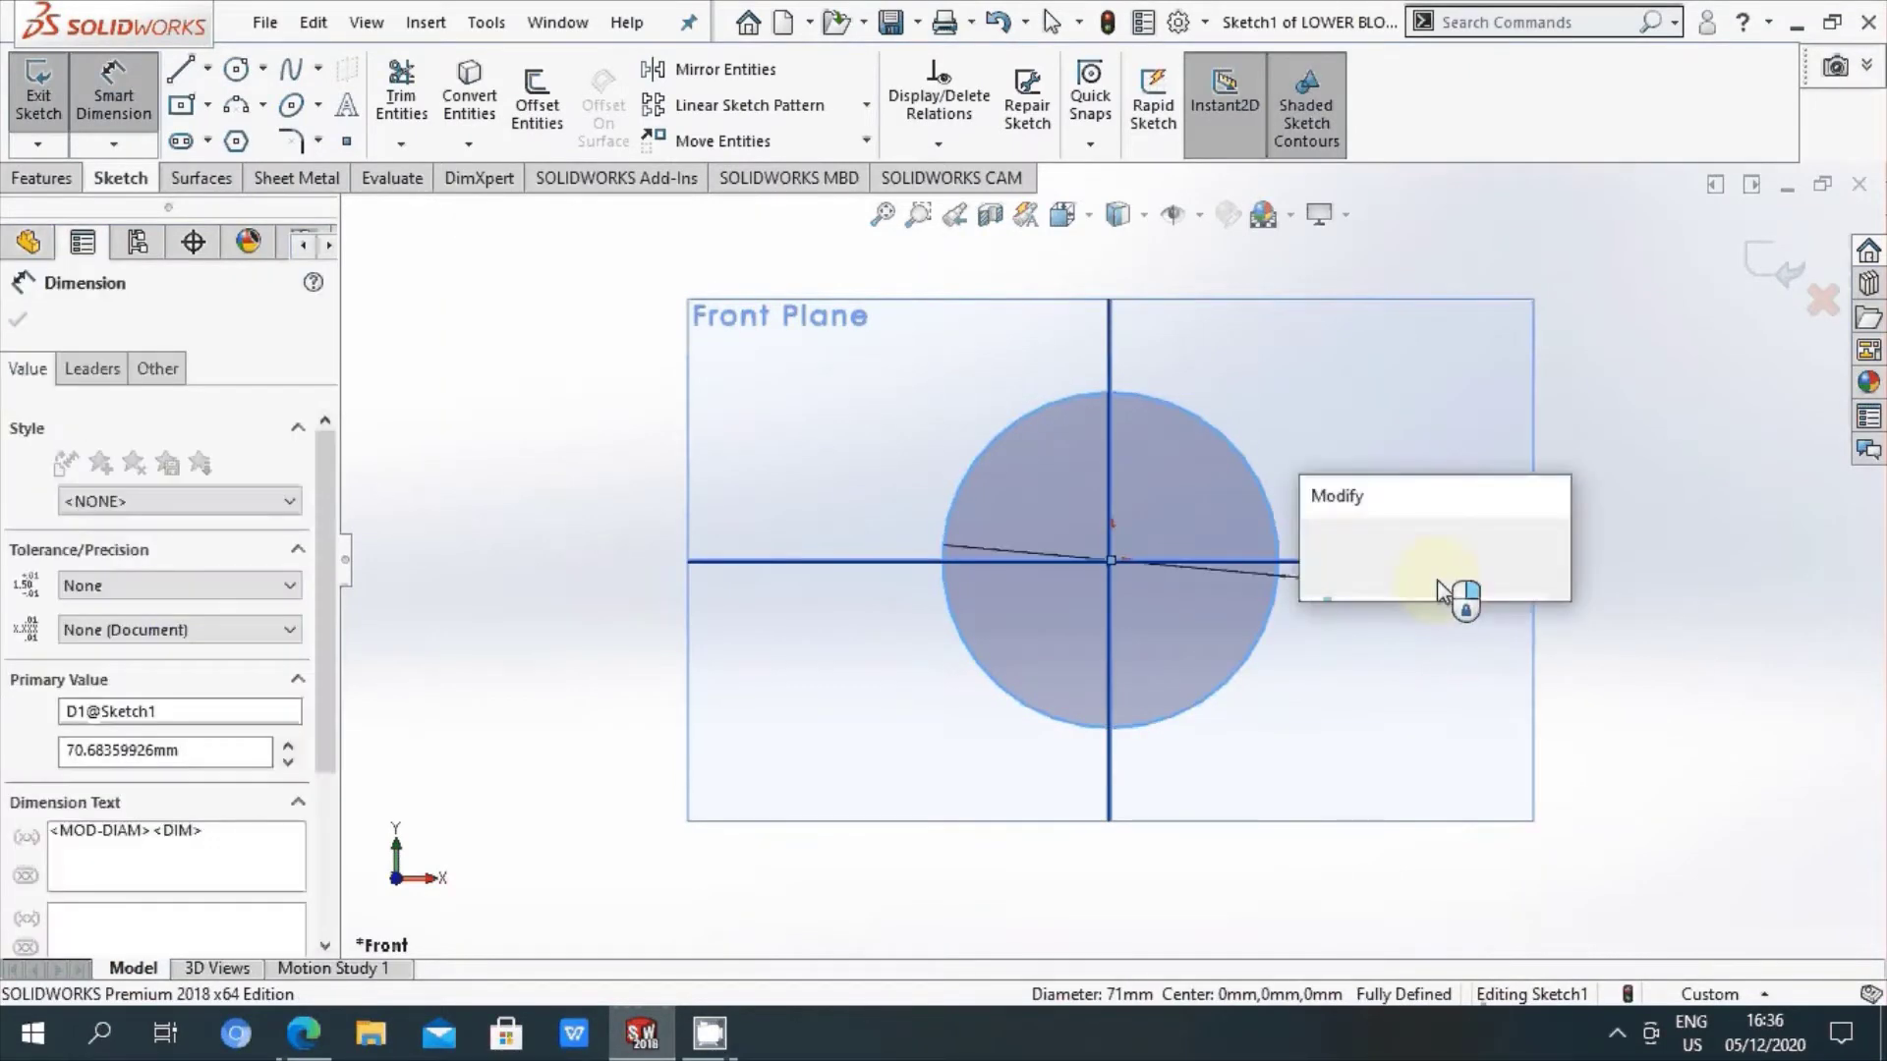
pyautogui.write('5')
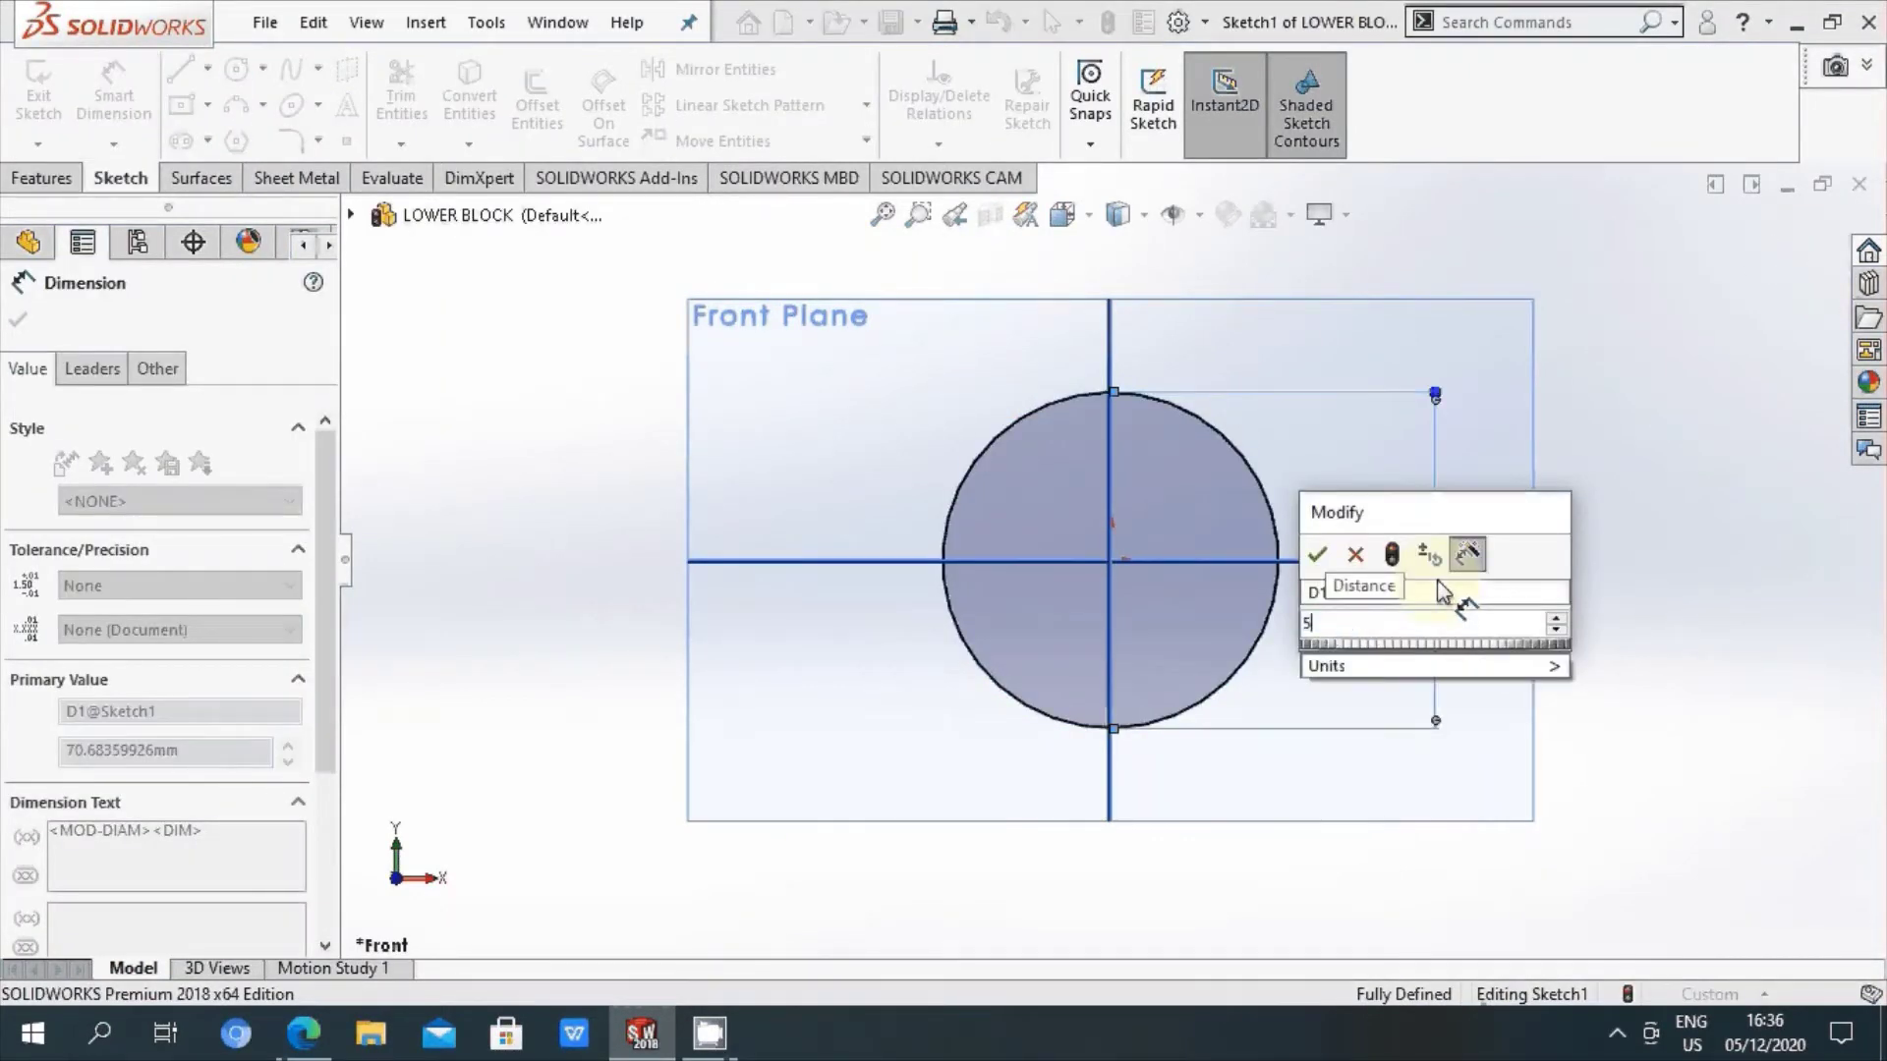
pyautogui.write('0')
pyautogui.click(1317, 554)
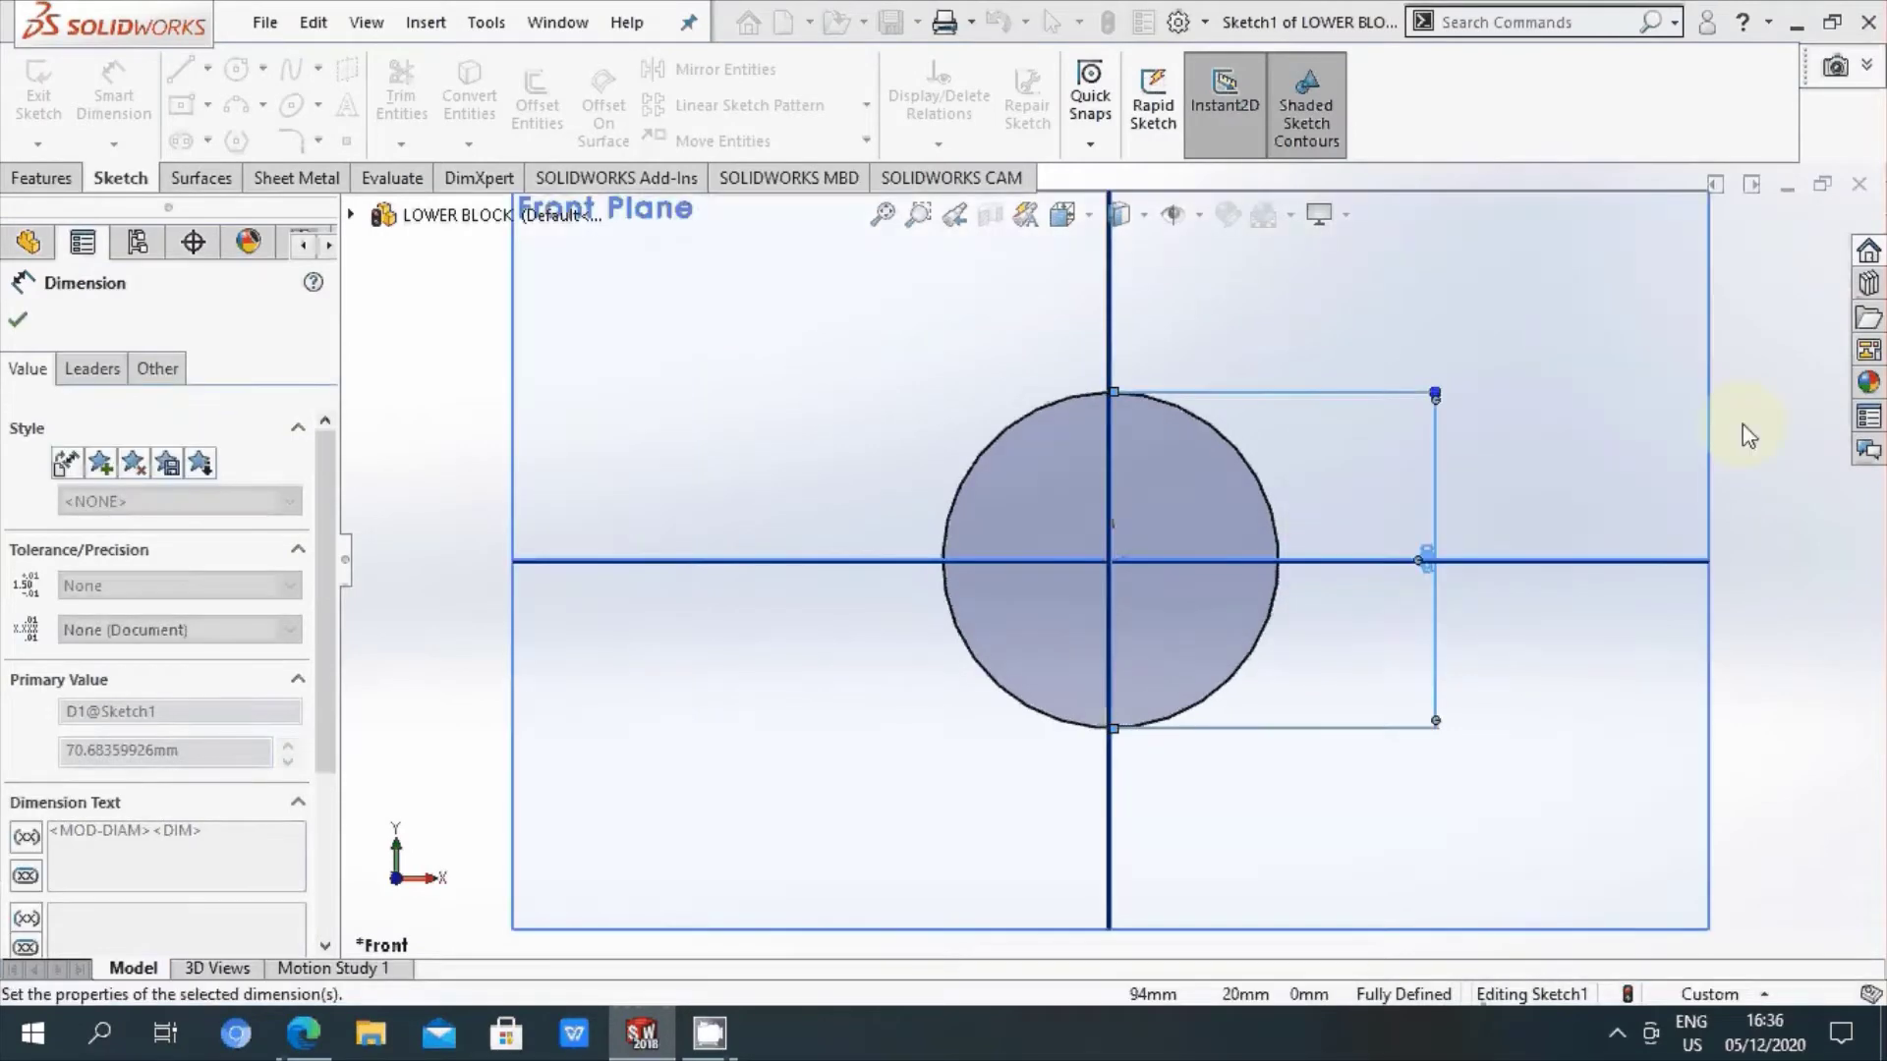
pyautogui.click(1748, 435)
pyautogui.click(1200, 215)
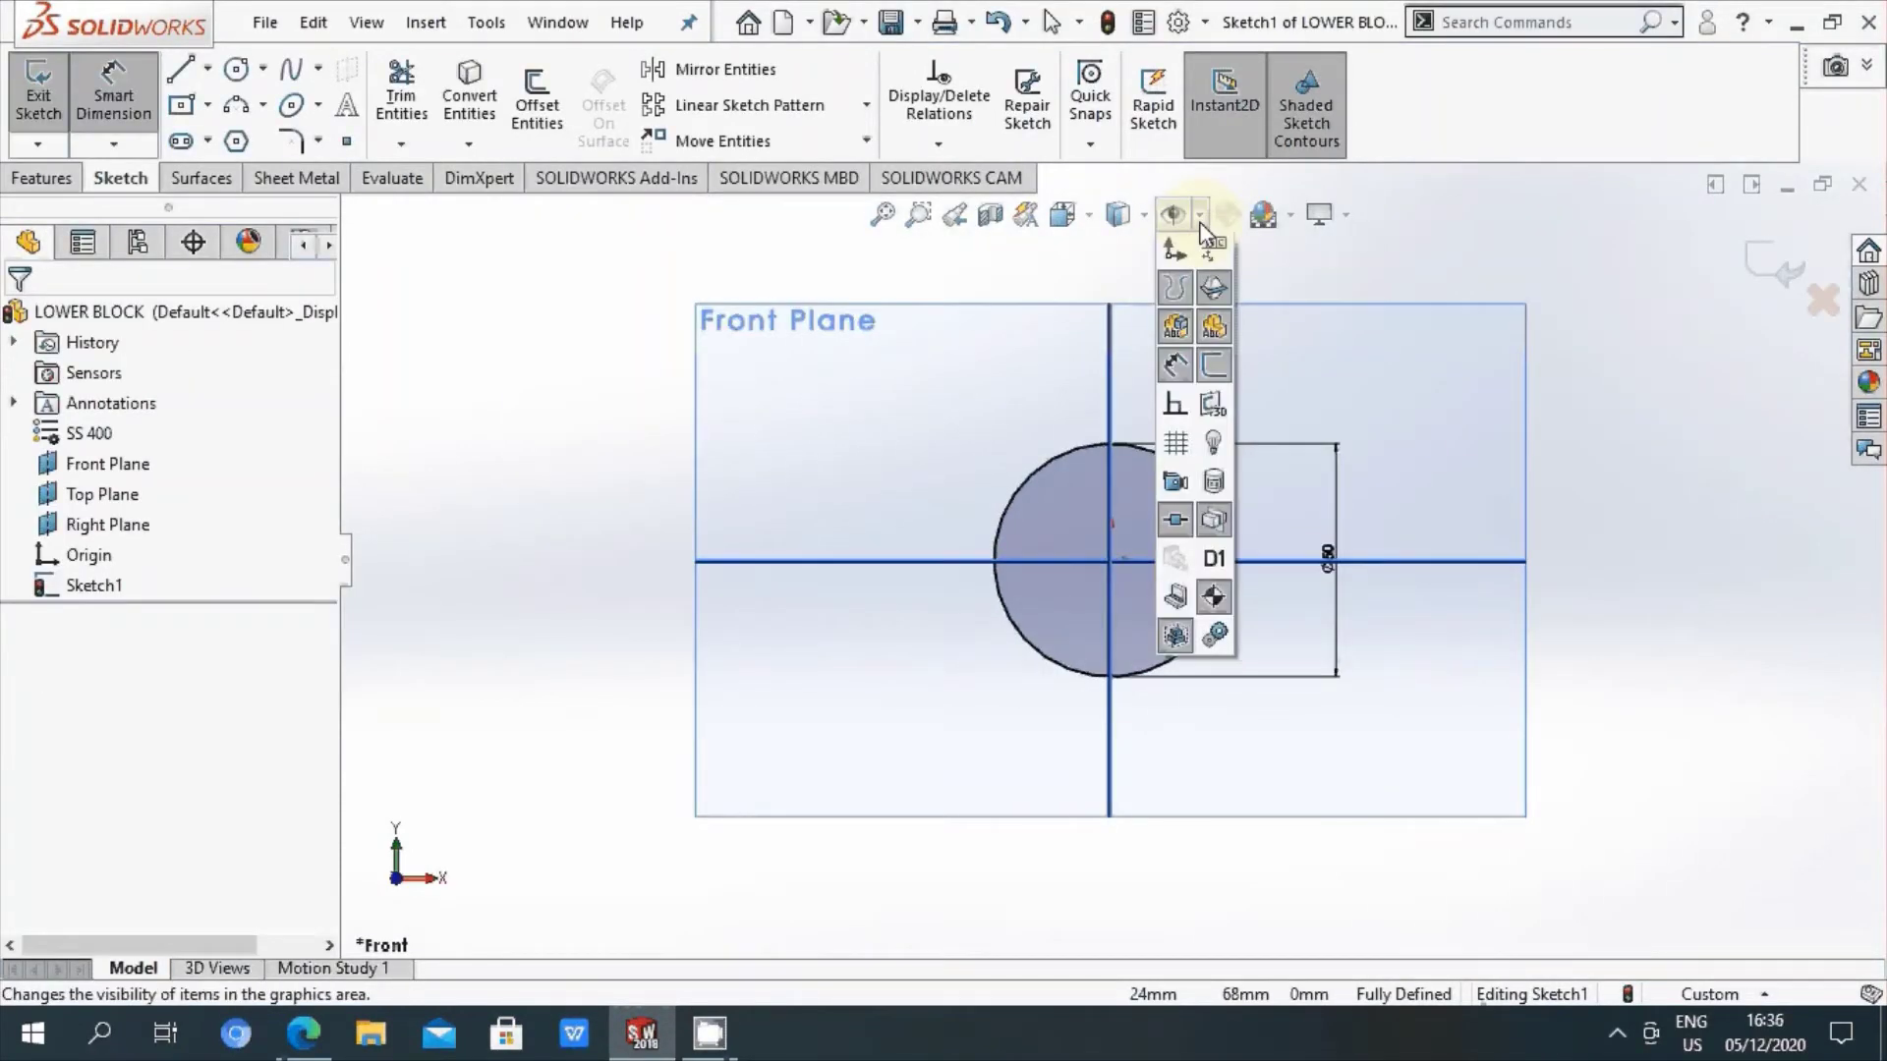
pyautogui.scroll(-3, 1114, 560)
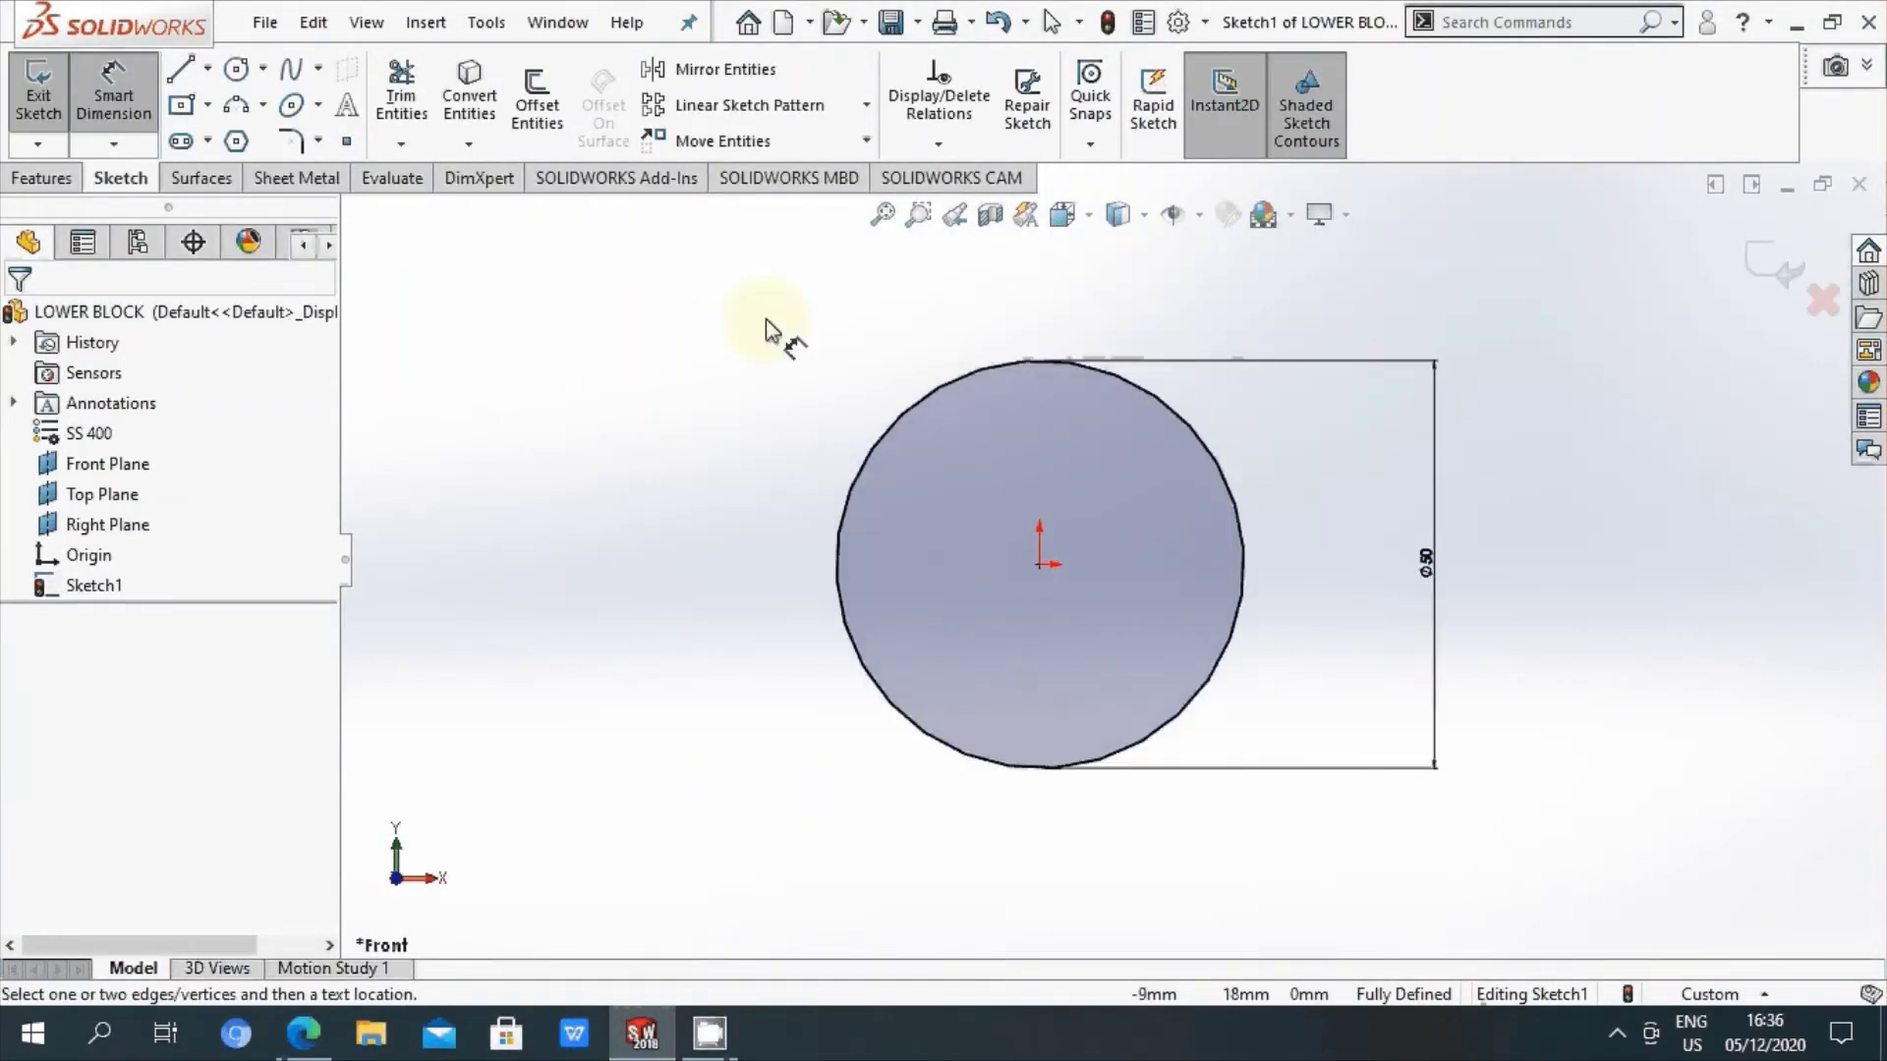
pyautogui.click(236, 69)
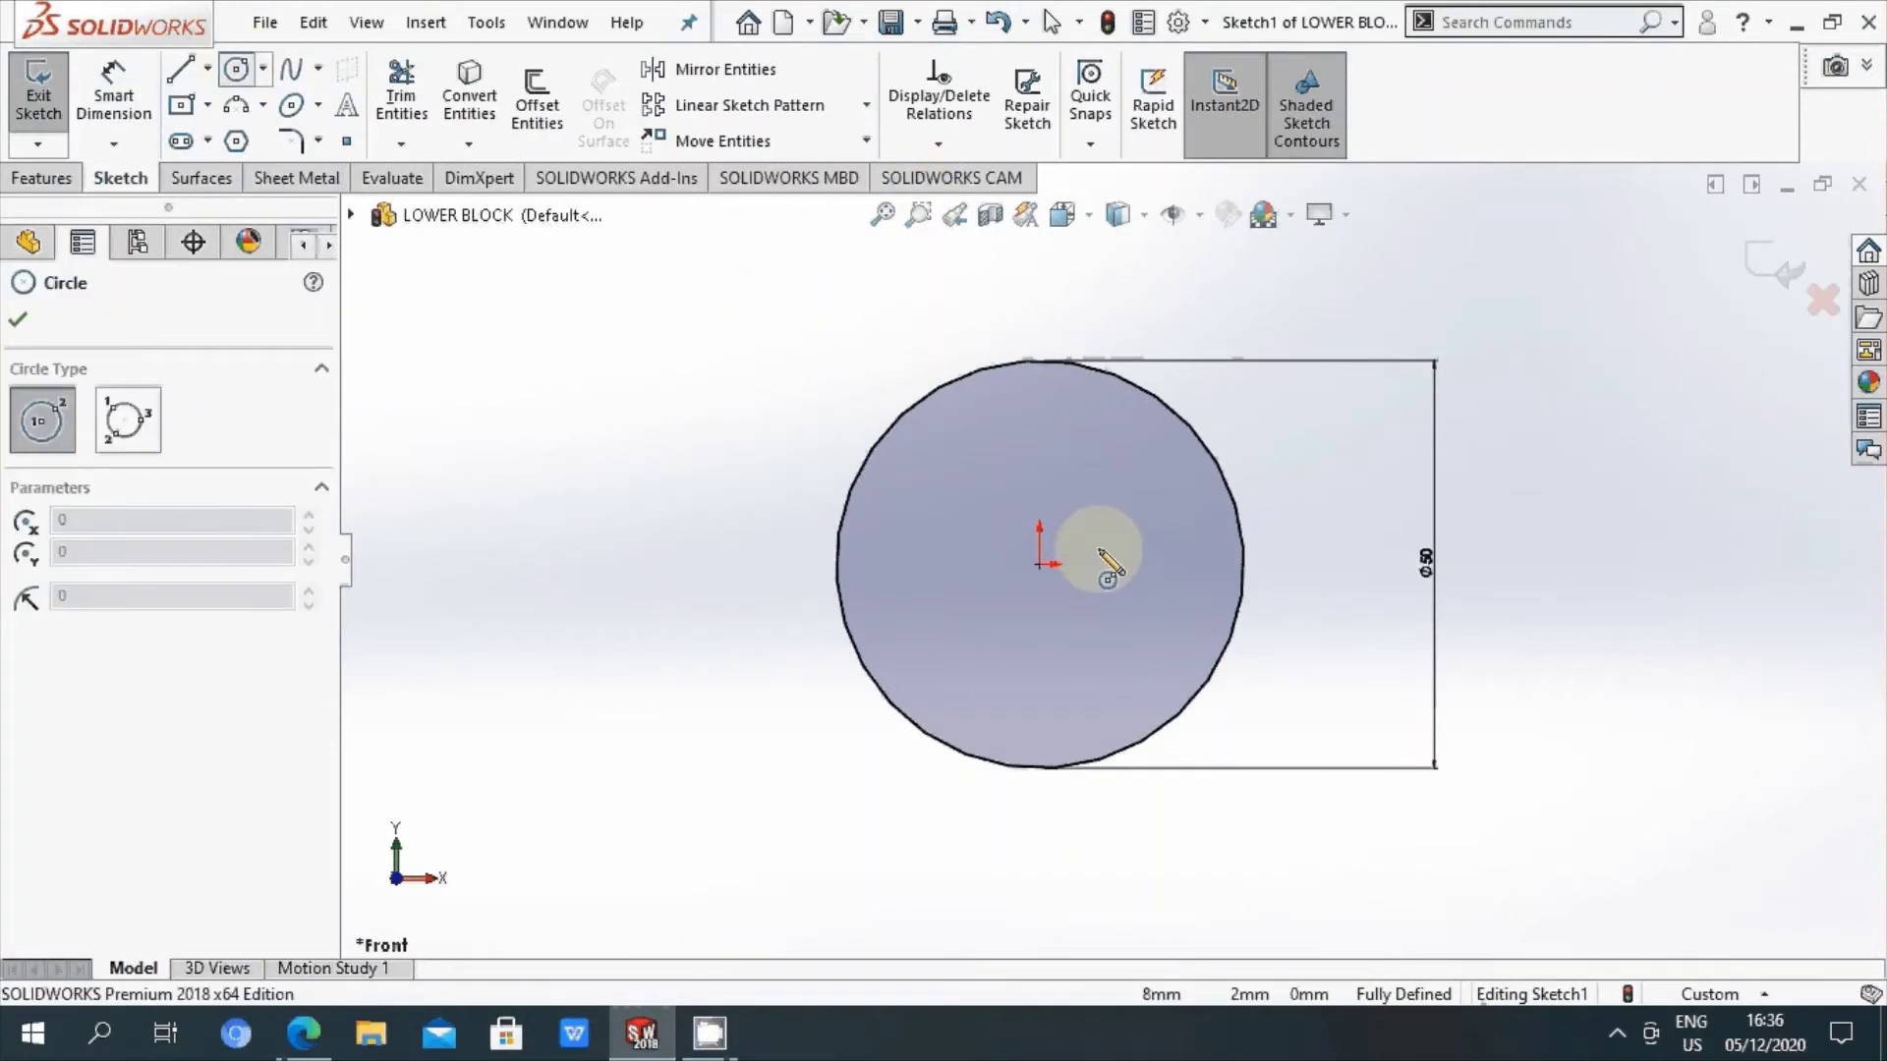
# Step: Draw a second circle at the origin and dimension its diameter to 34 mm
pyautogui.moveTo(1039, 564); pyautogui.dragTo(1132, 619)
pyautogui.rightClick(1132, 620)
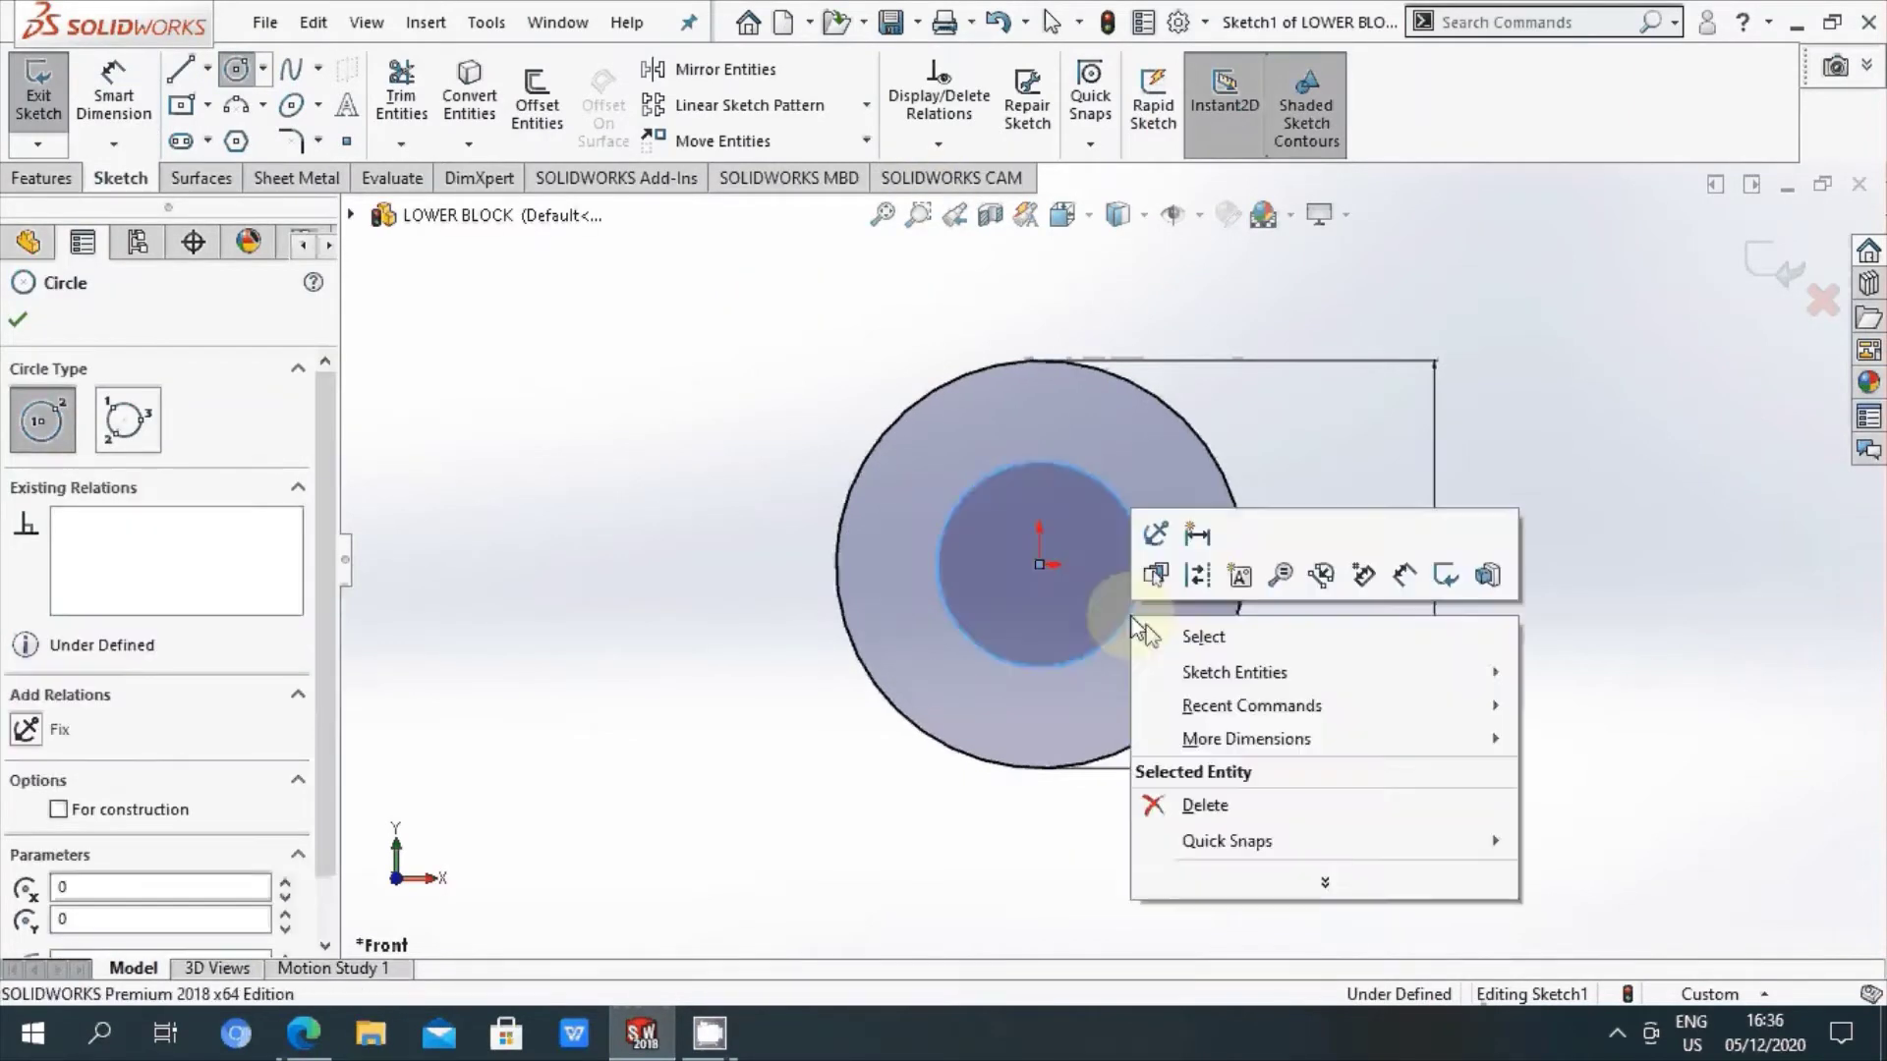
pyautogui.click(1146, 635)
pyautogui.click(84, 123)
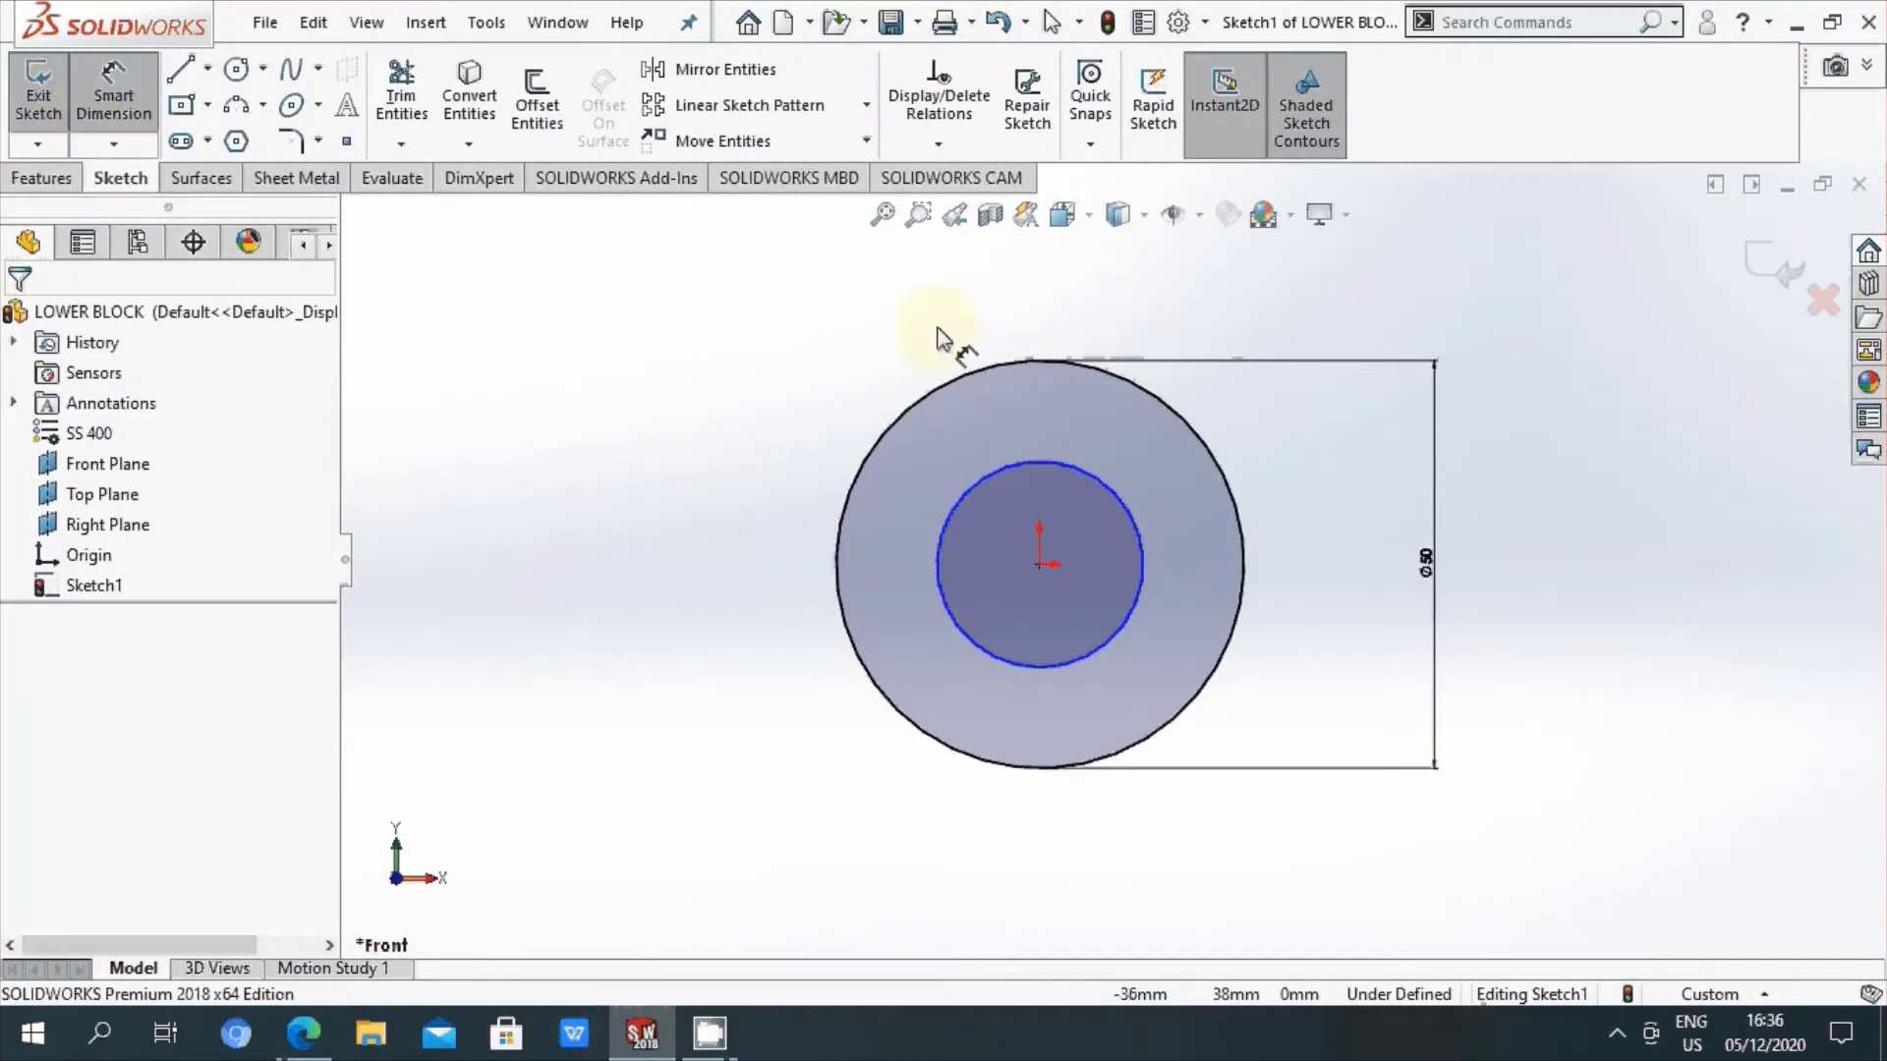
pyautogui.click(945, 609)
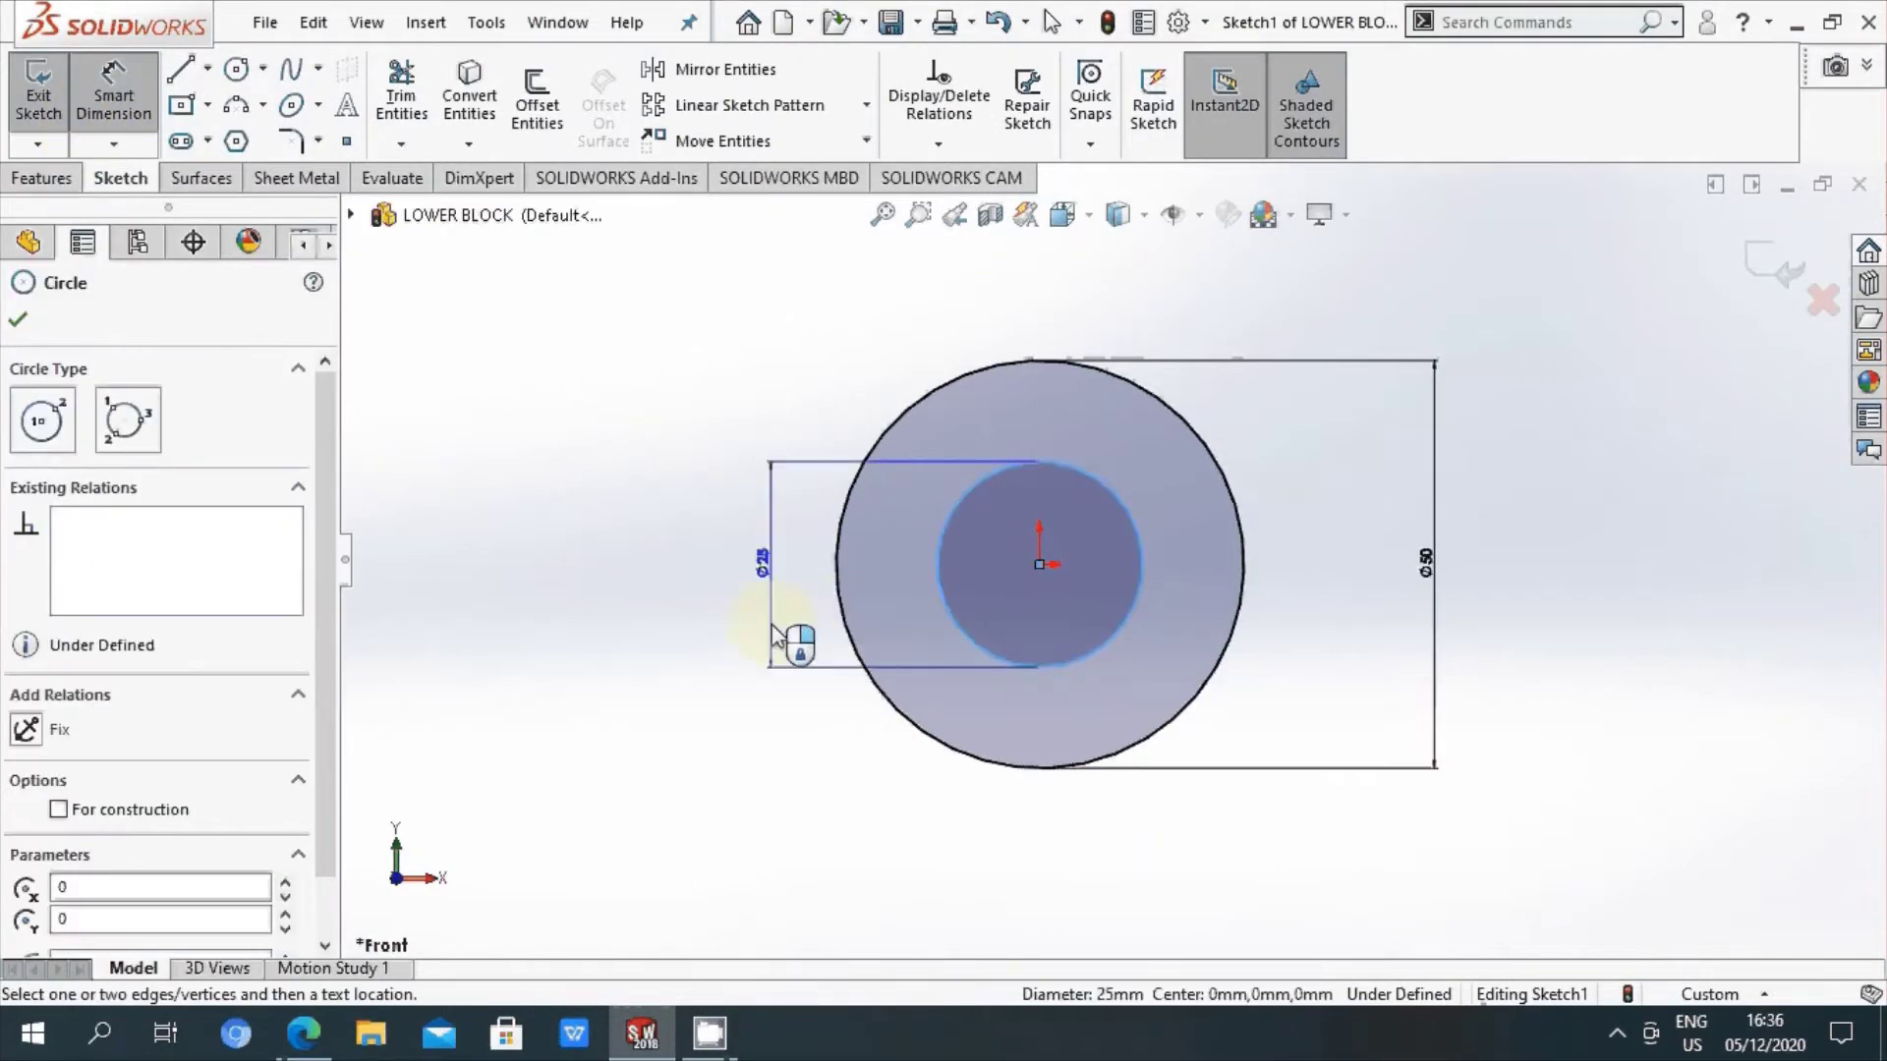
pyautogui.click(786, 631)
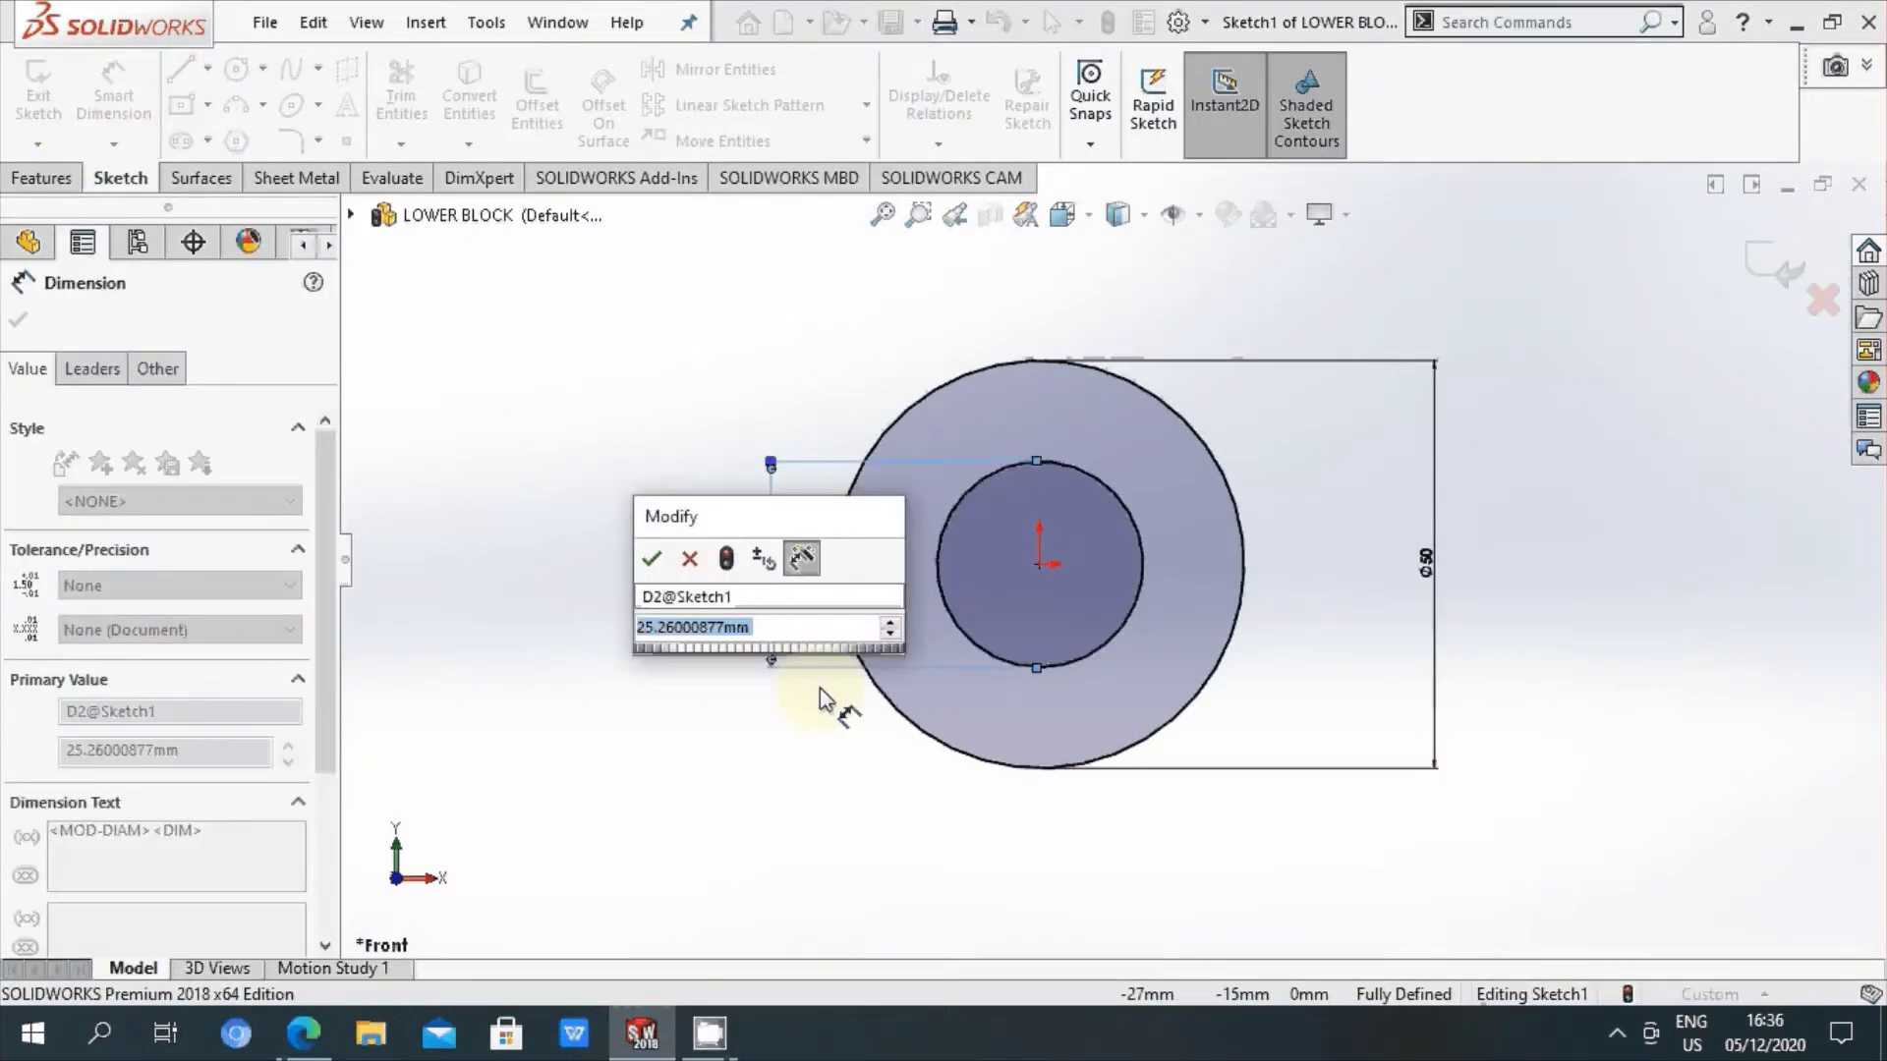
pyautogui.write('34')
pyautogui.press('Return')
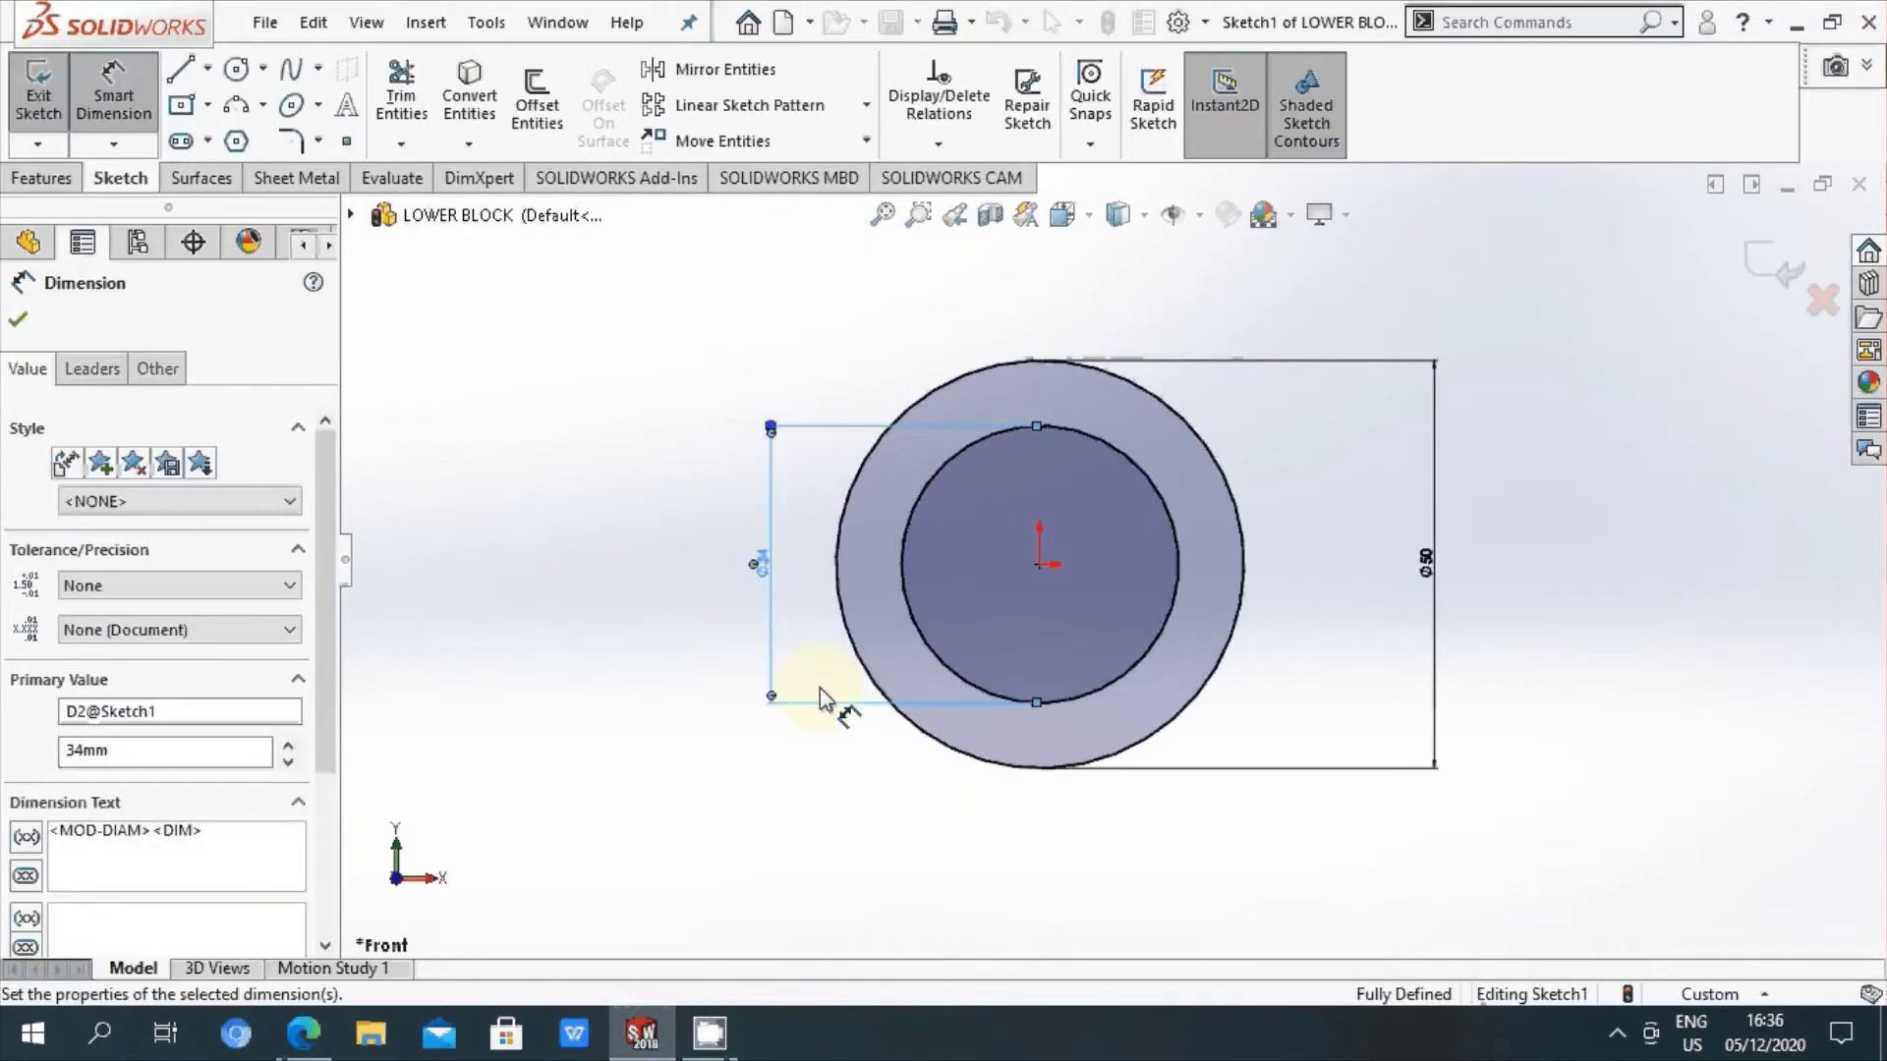
pyautogui.click(1284, 707)
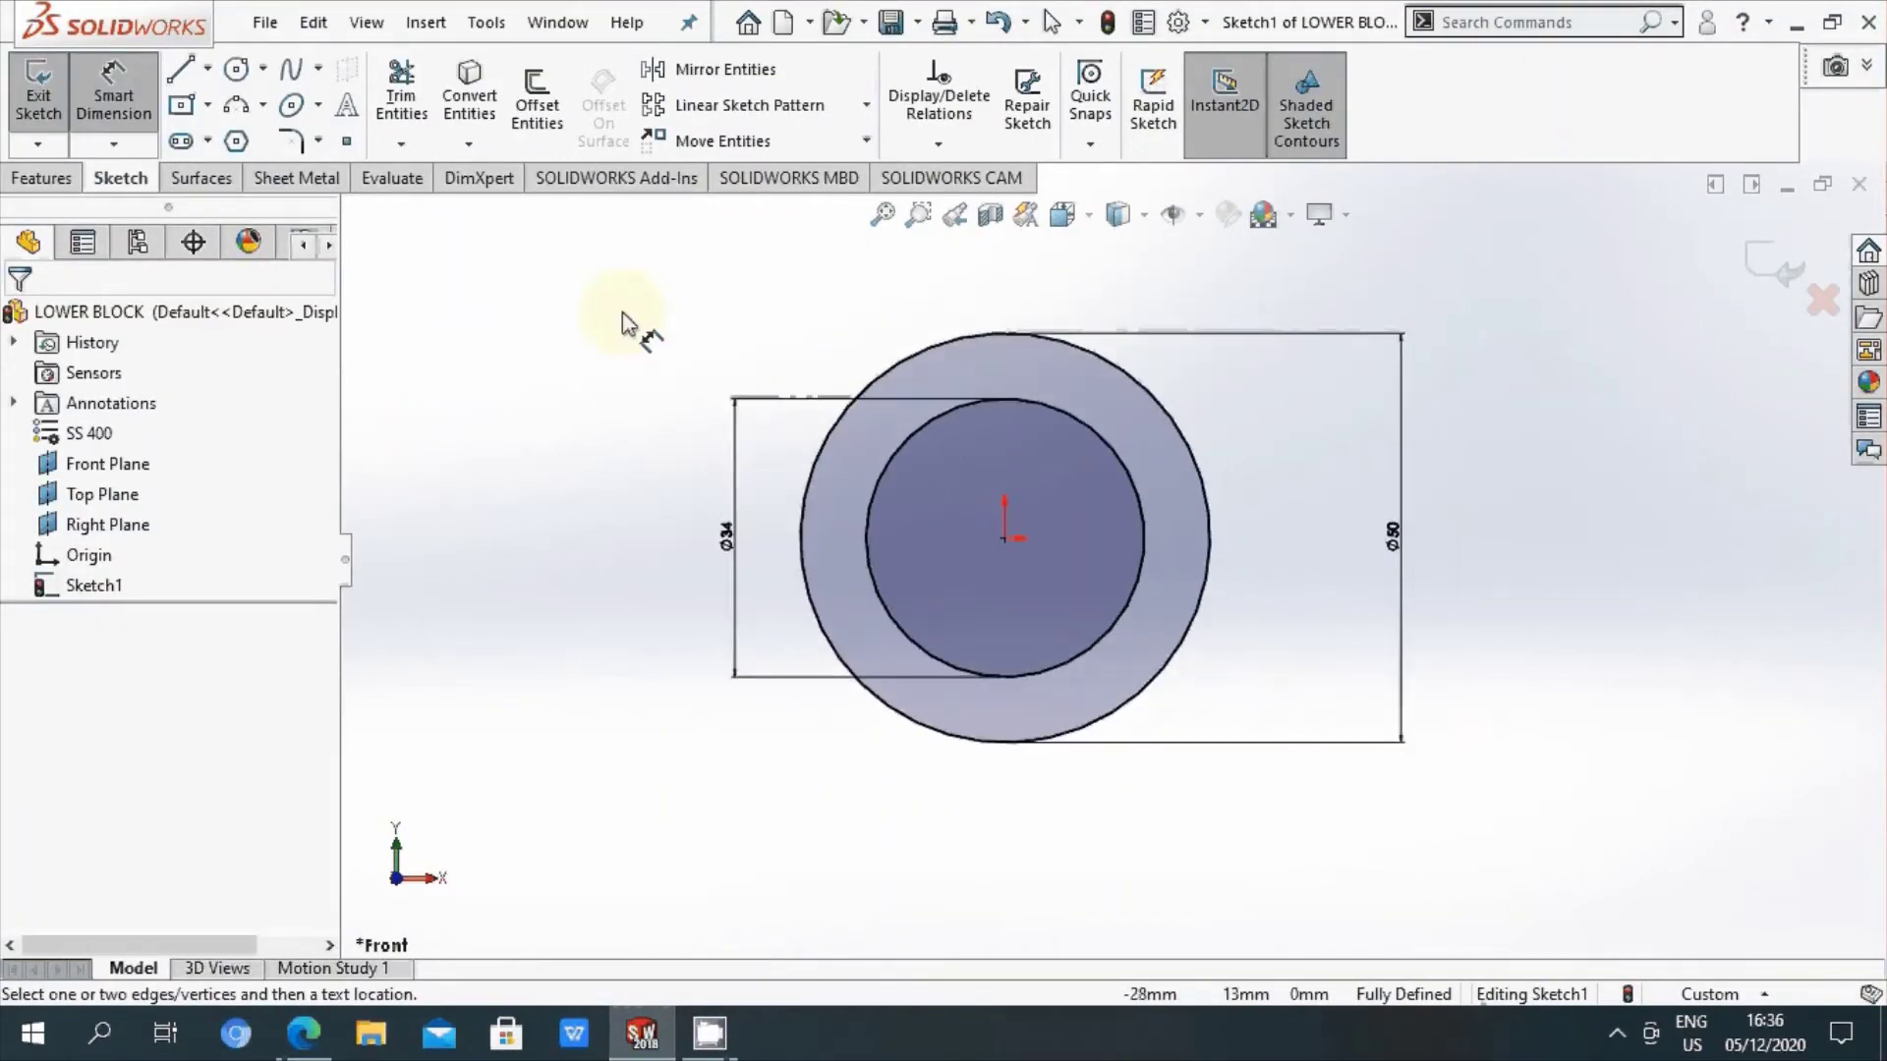
# Step: Draw a vertical line through the origin spanning the outer circle from top to bottom
pyautogui.press('l')
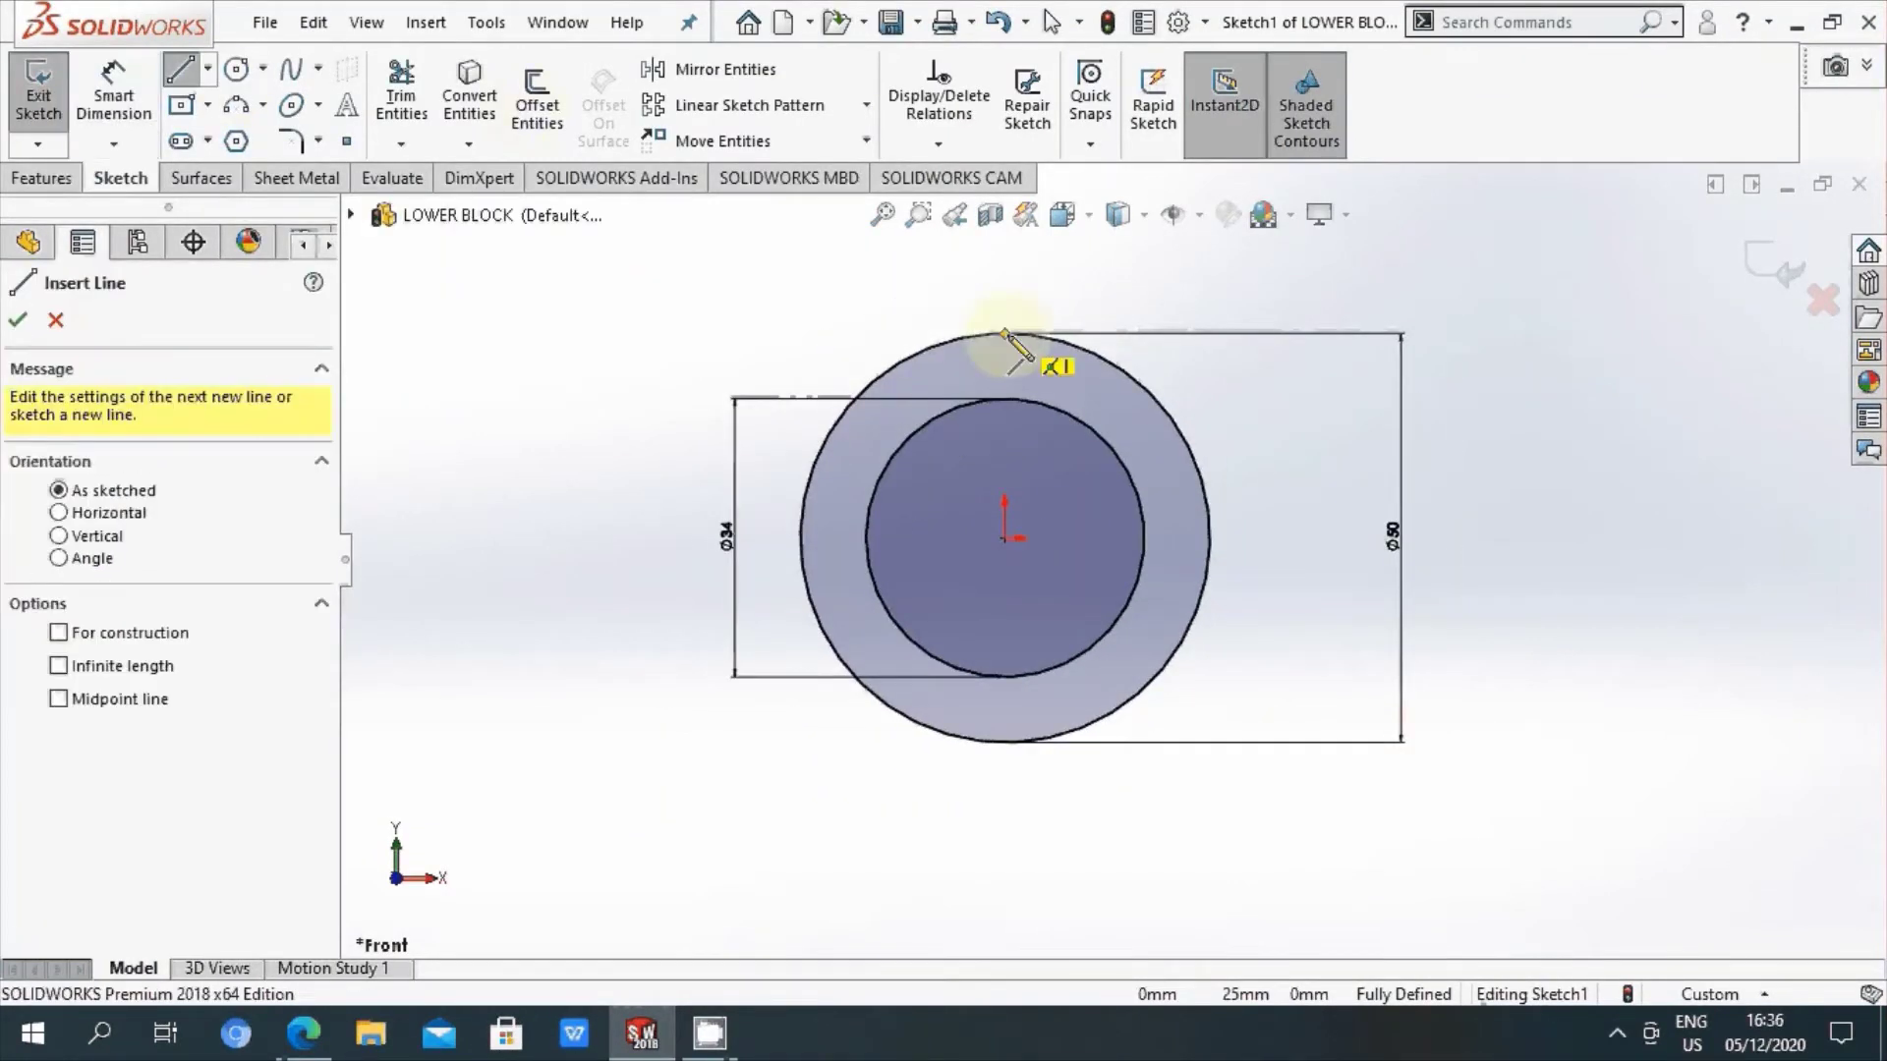
pyautogui.click(1005, 398)
pyautogui.click(1004, 742)
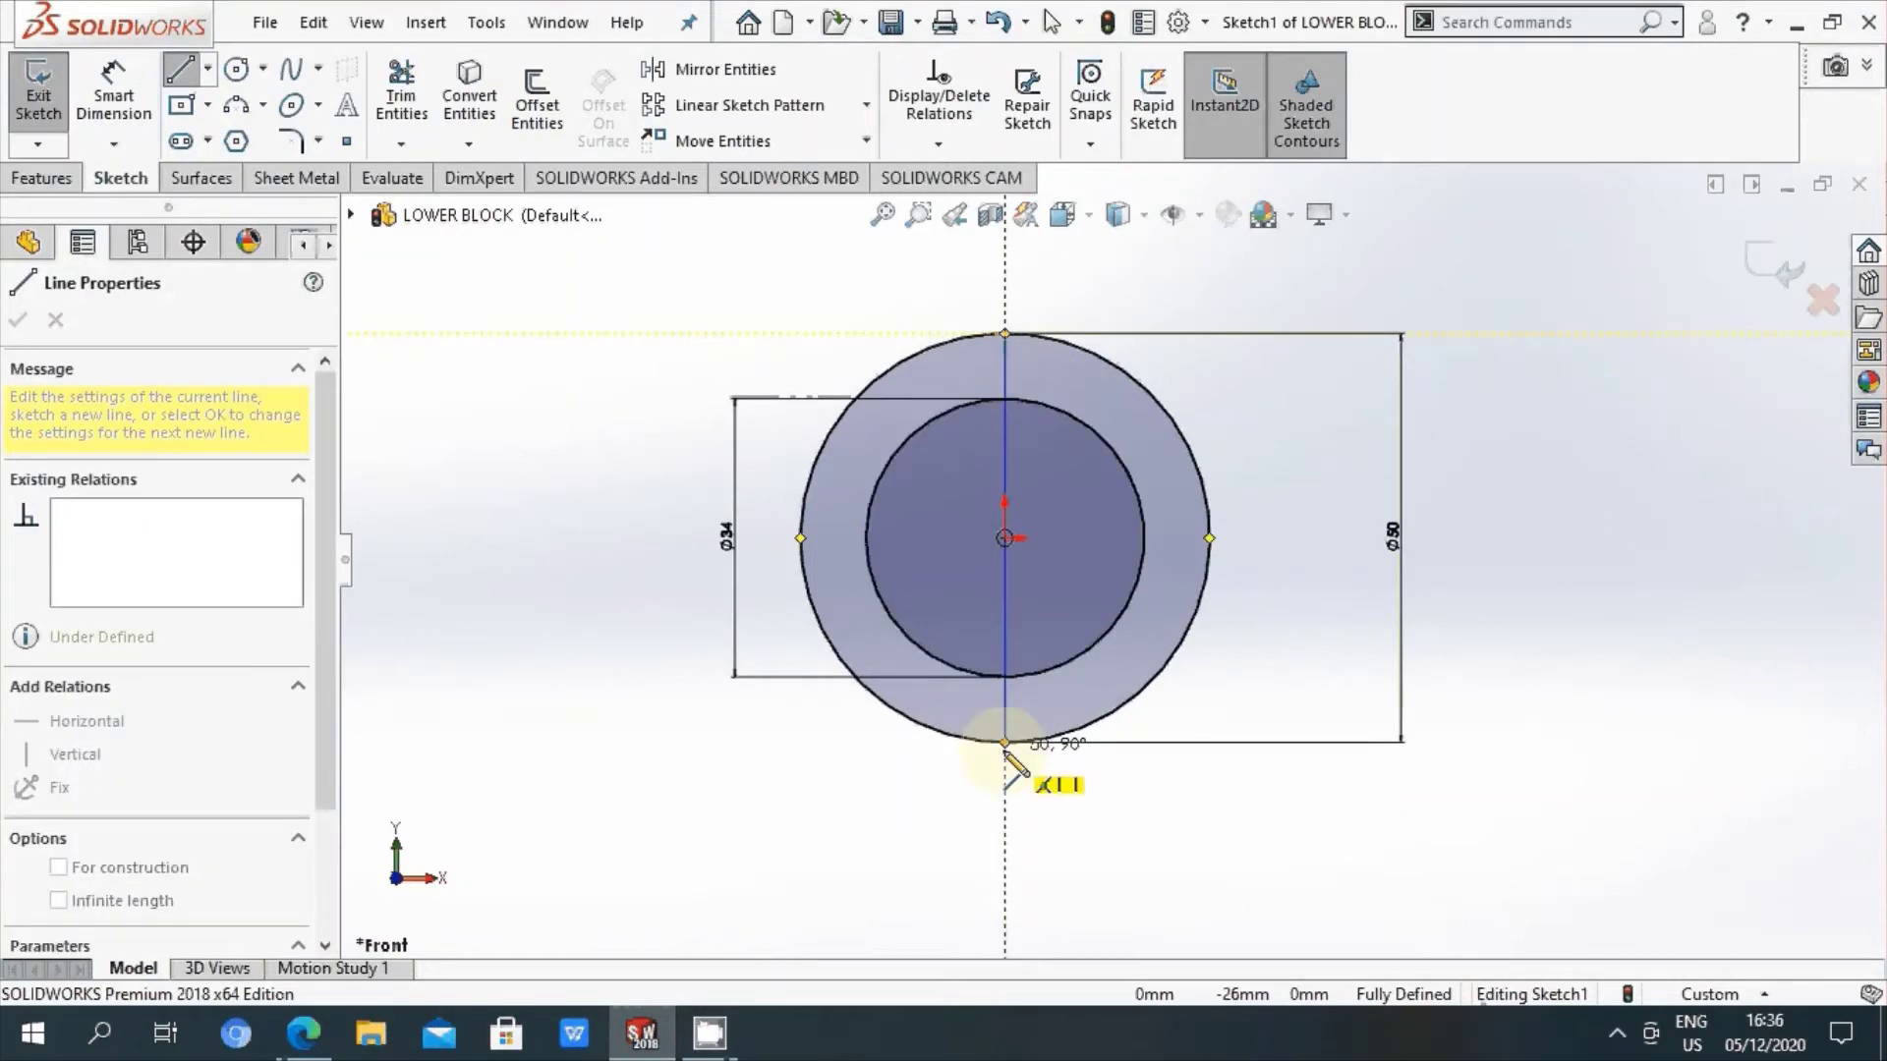
pyautogui.rightClick(1011, 732)
pyautogui.click(1101, 762)
pyautogui.press('Escape')
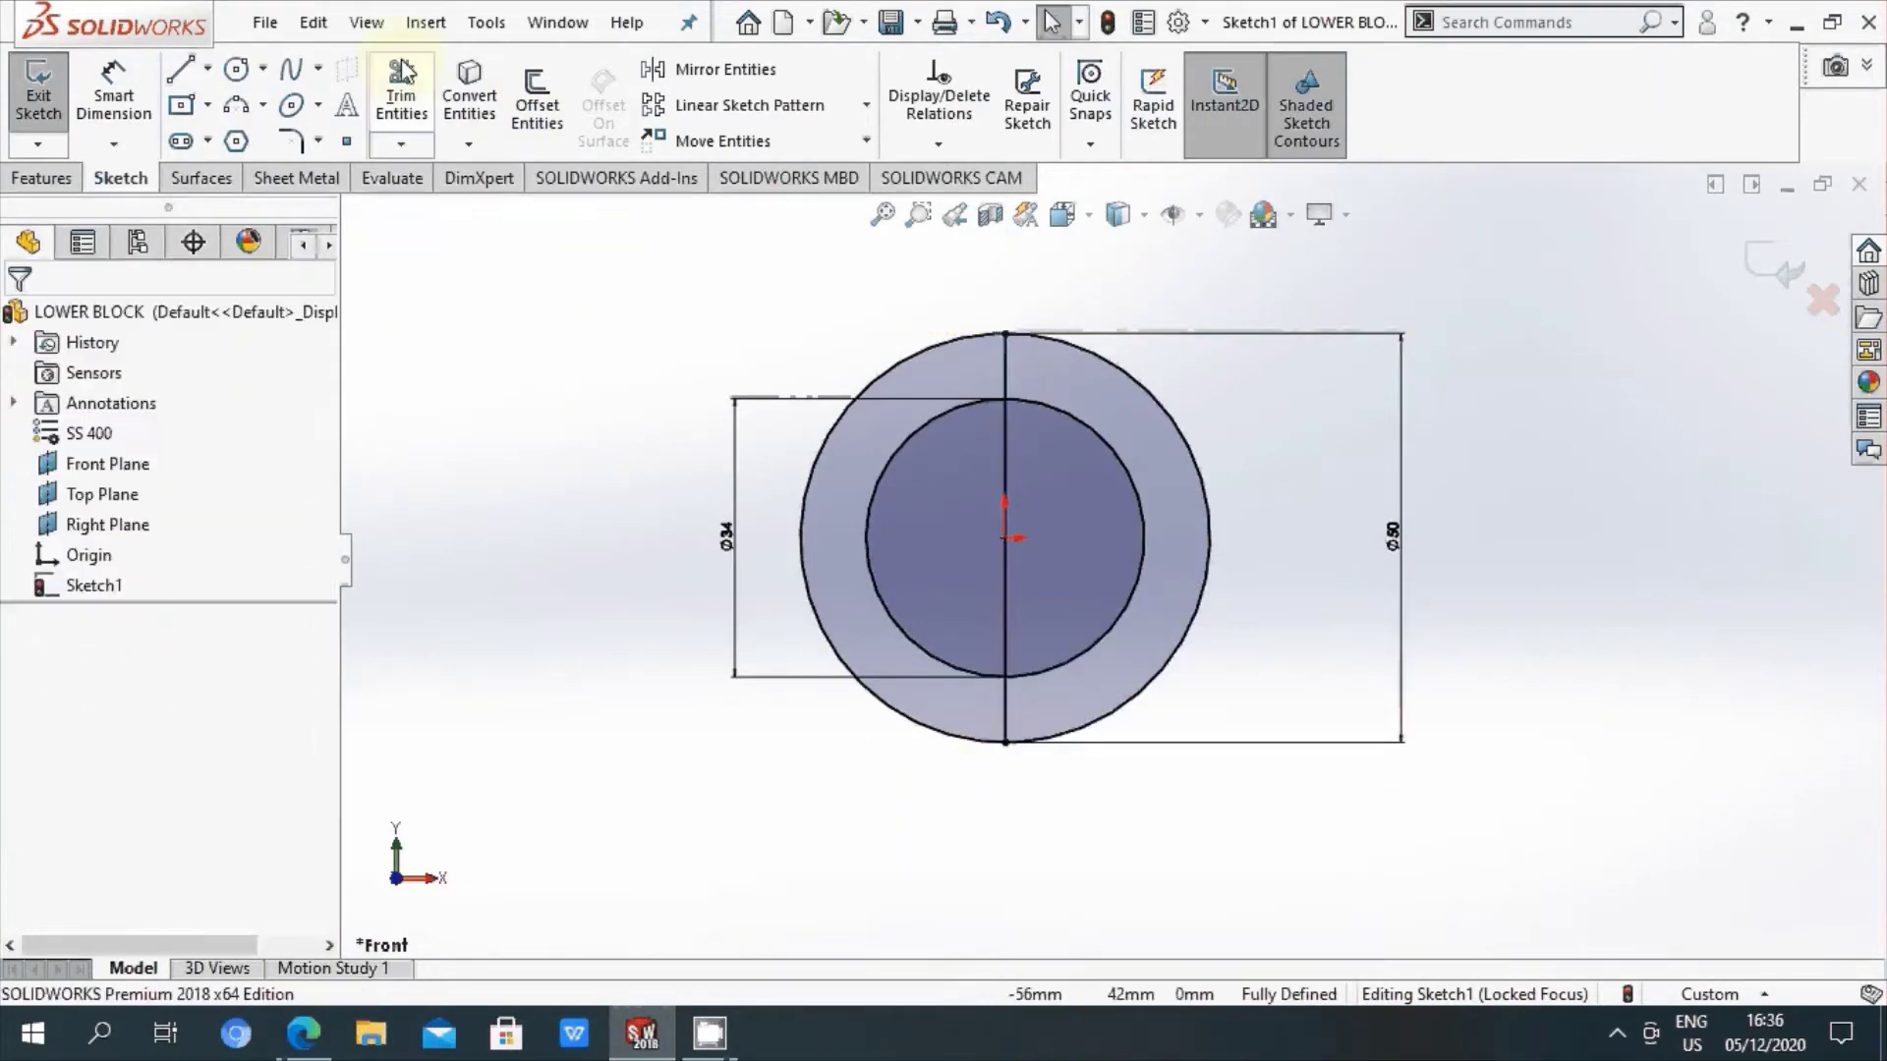
# Step: Trim away both circles' right halves and the line segment inside the inner arc
pyautogui.click(401, 88)
pyautogui.click(1118, 368)
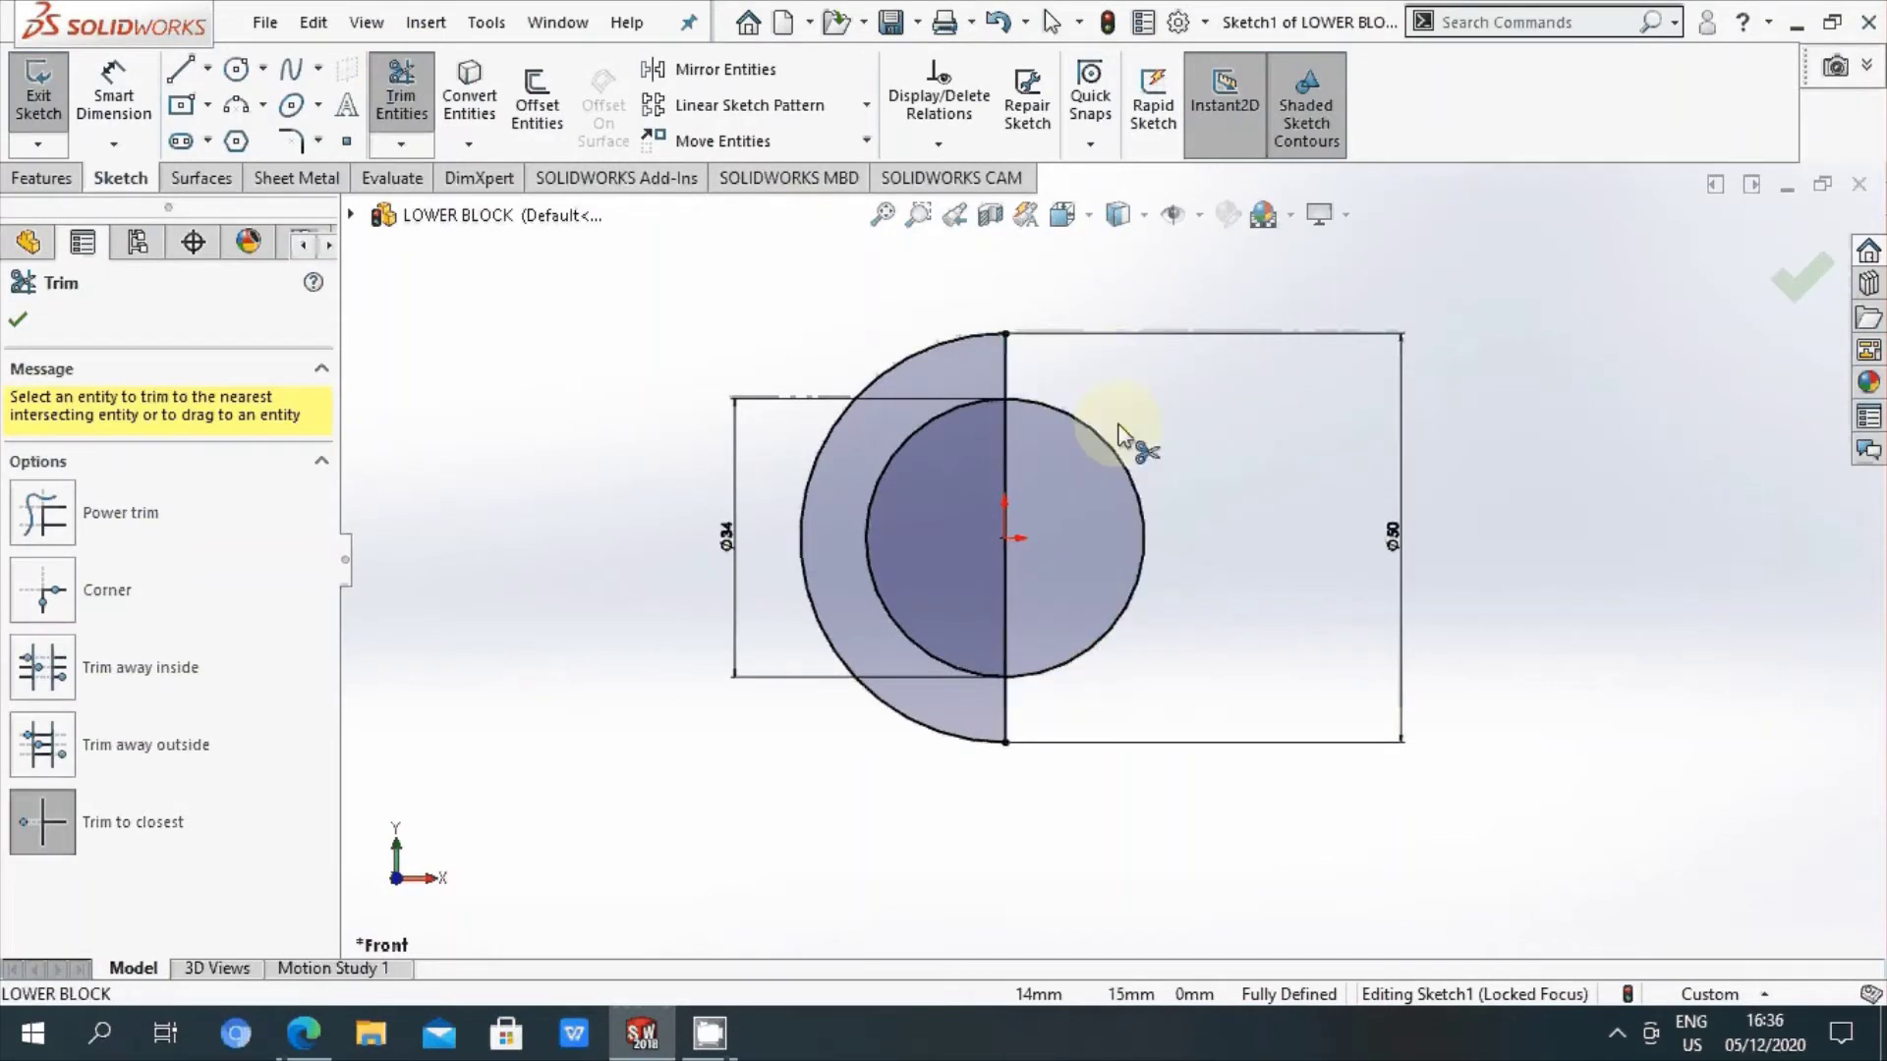
pyautogui.click(1111, 439)
pyautogui.click(1017, 536)
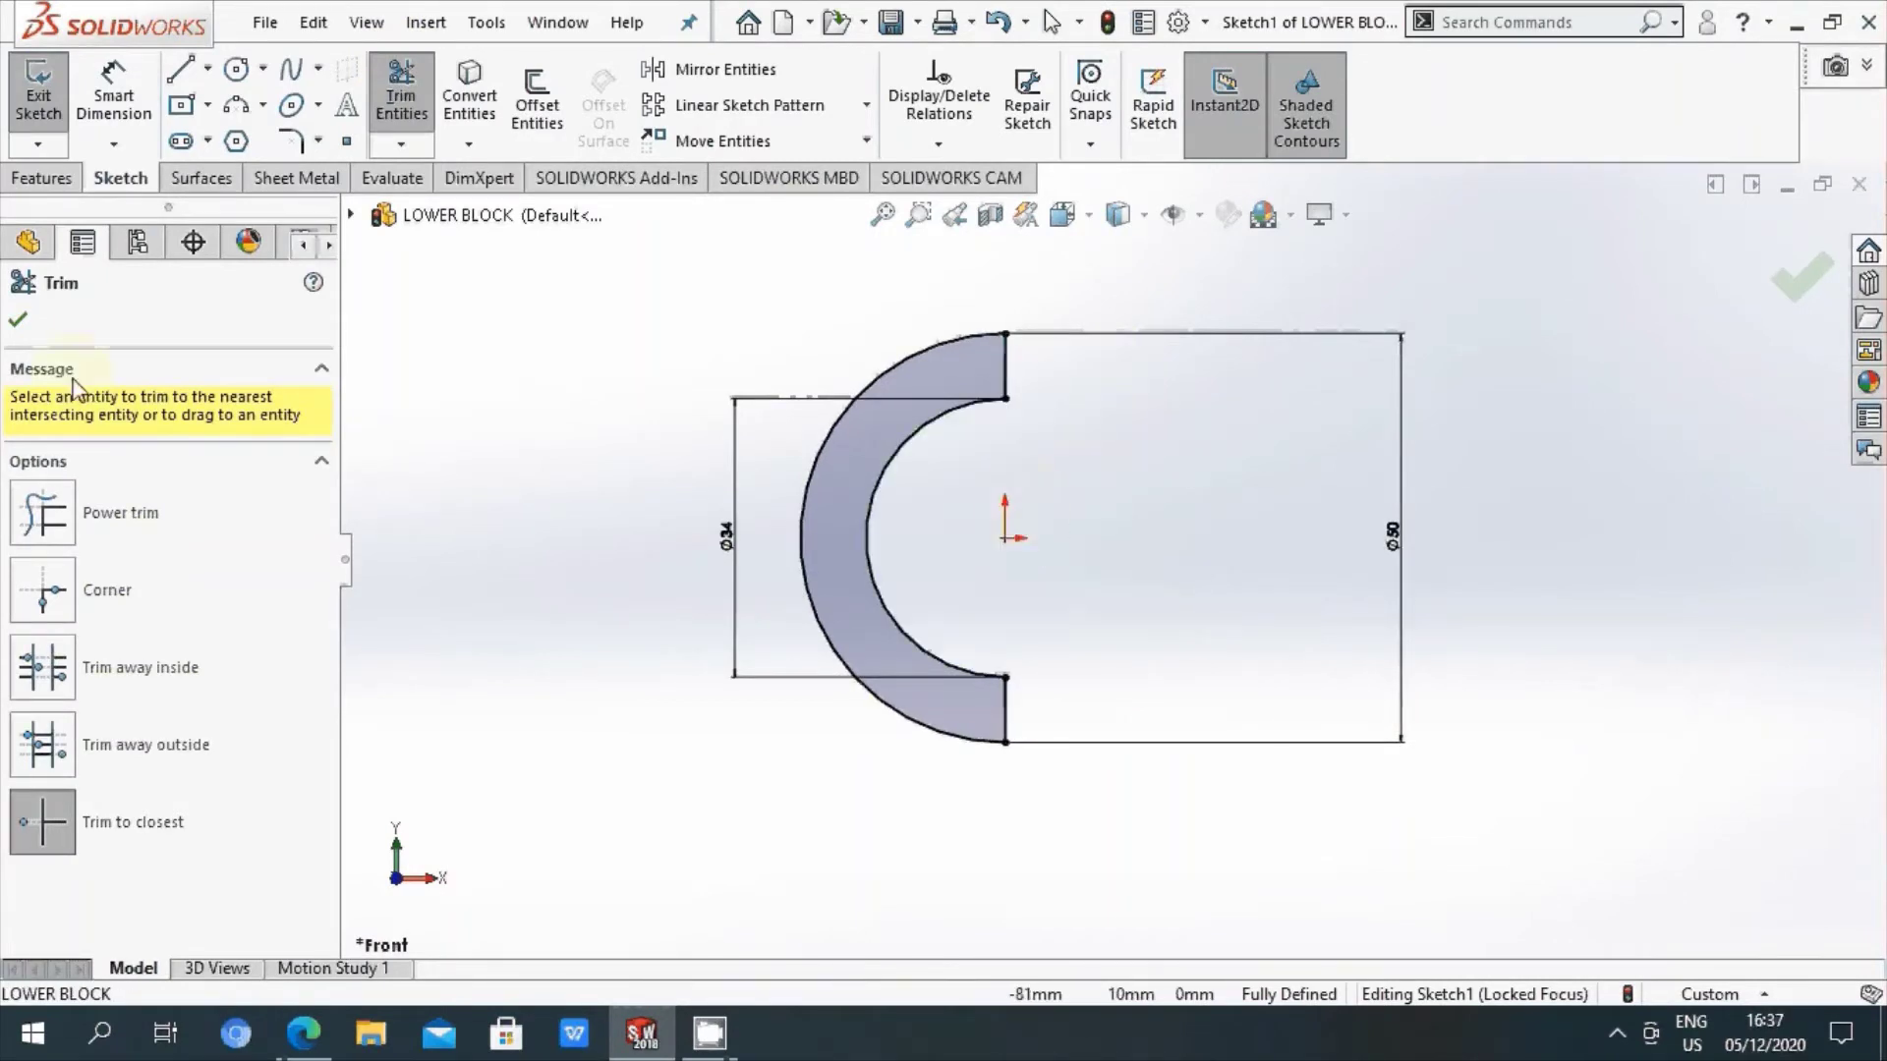
pyautogui.click(17, 320)
pyautogui.scroll(2, 1013, 641)
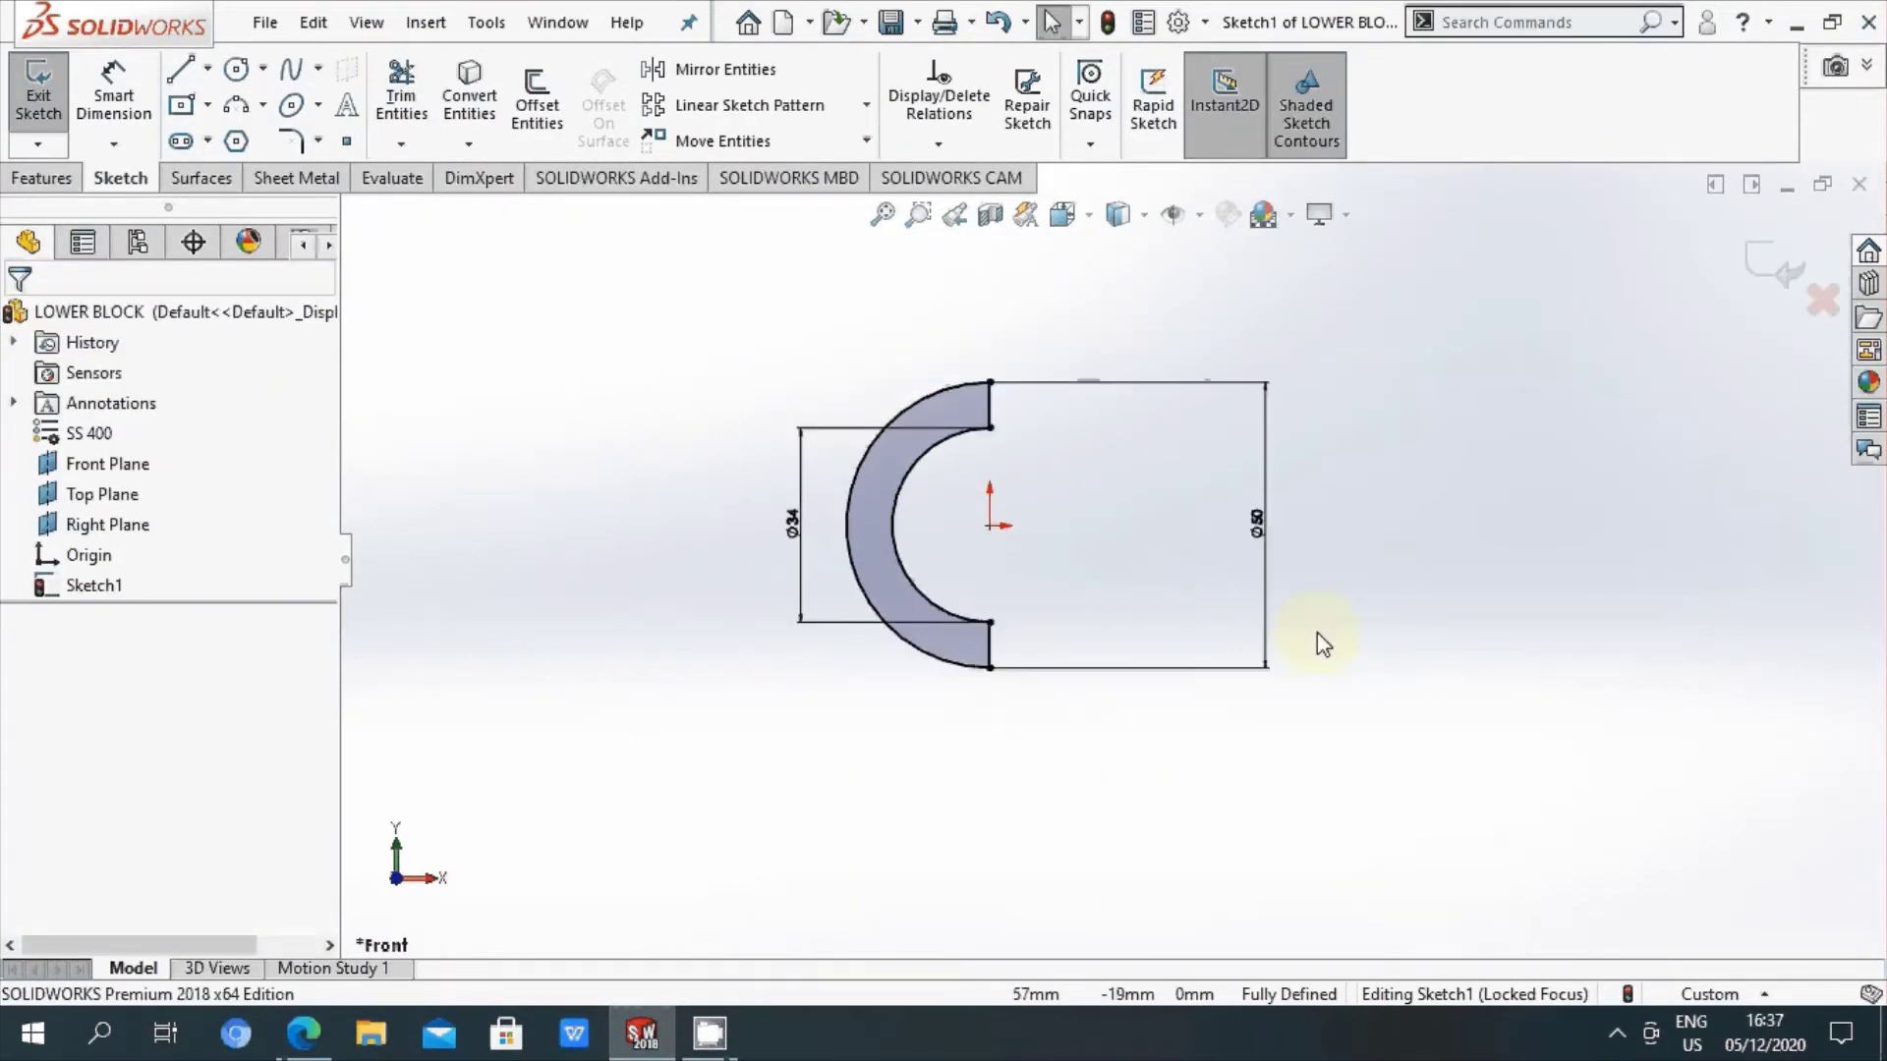
pyautogui.keyDown('ctrl'); pyautogui.moveTo(1319, 640); pyautogui.dragTo(1354, 676, button='middle'); pyautogui.keyUp('ctrl')
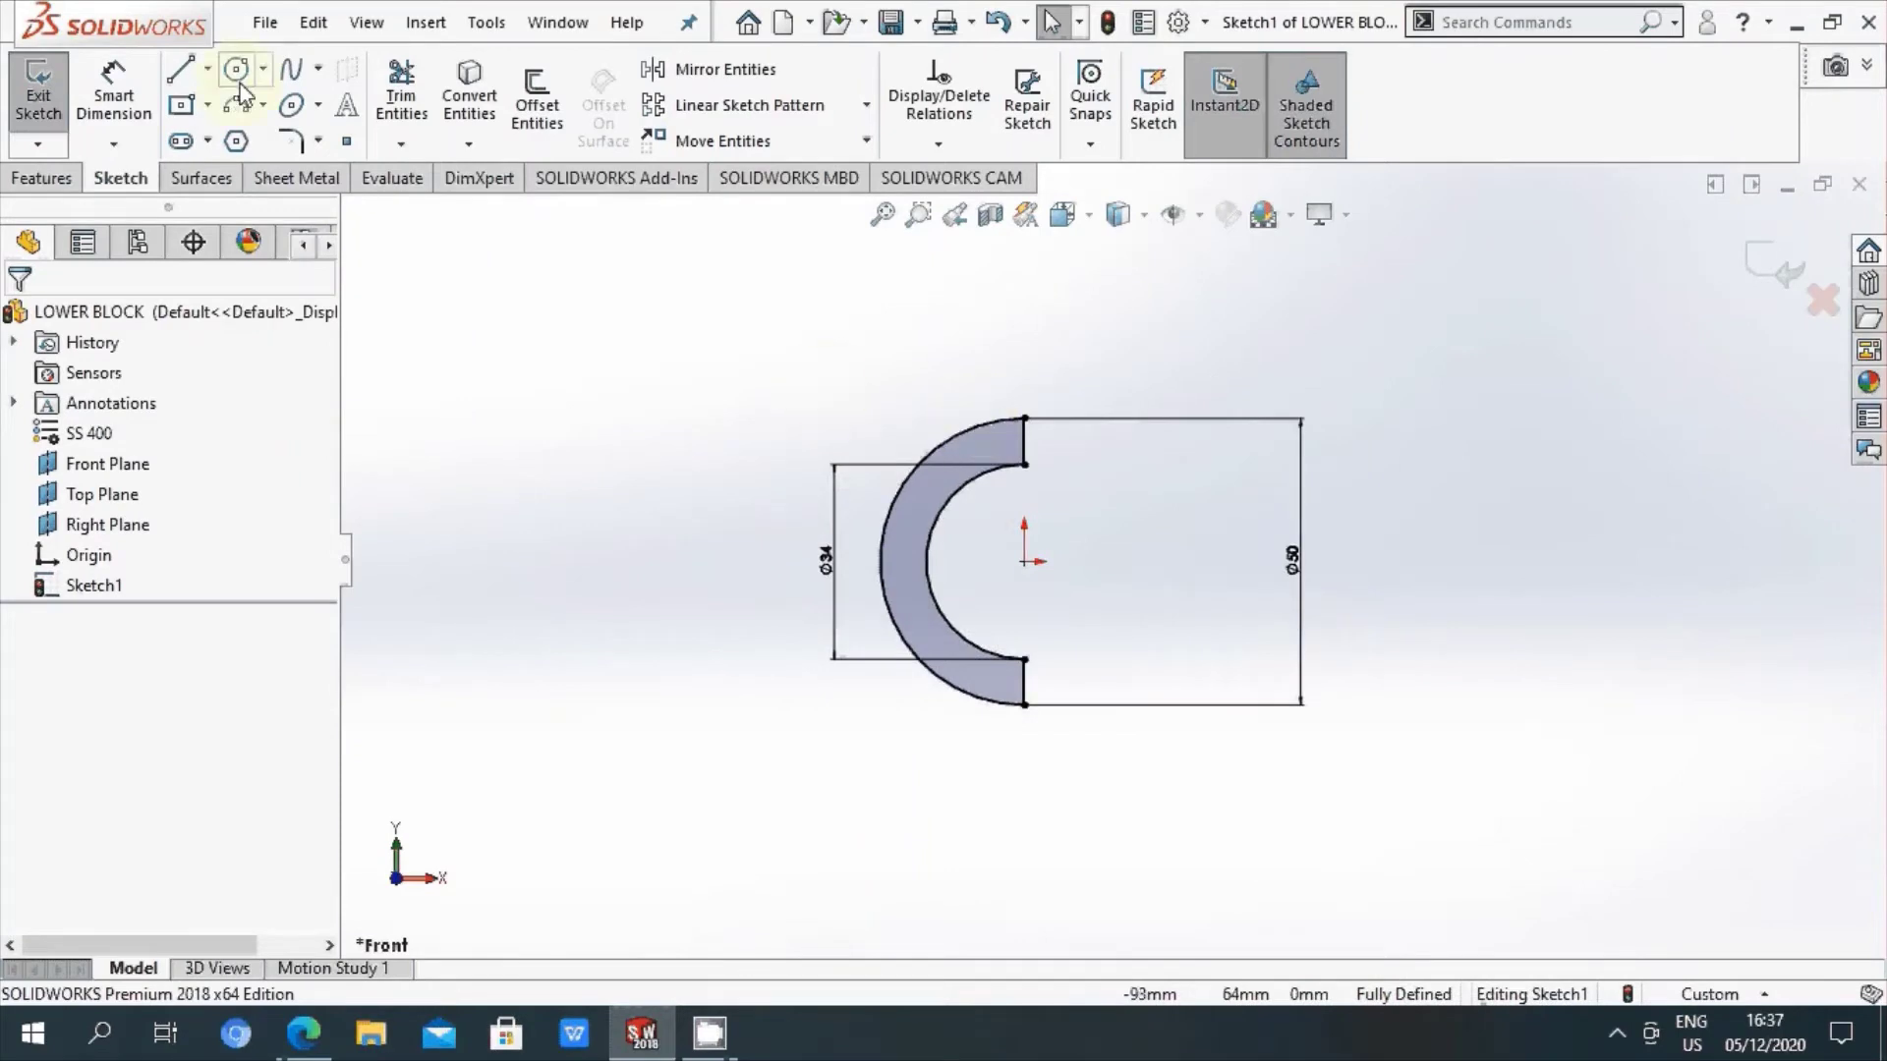
# Step: Draw a vertical line rising from the half-ring's top end
pyautogui.click(181, 70)
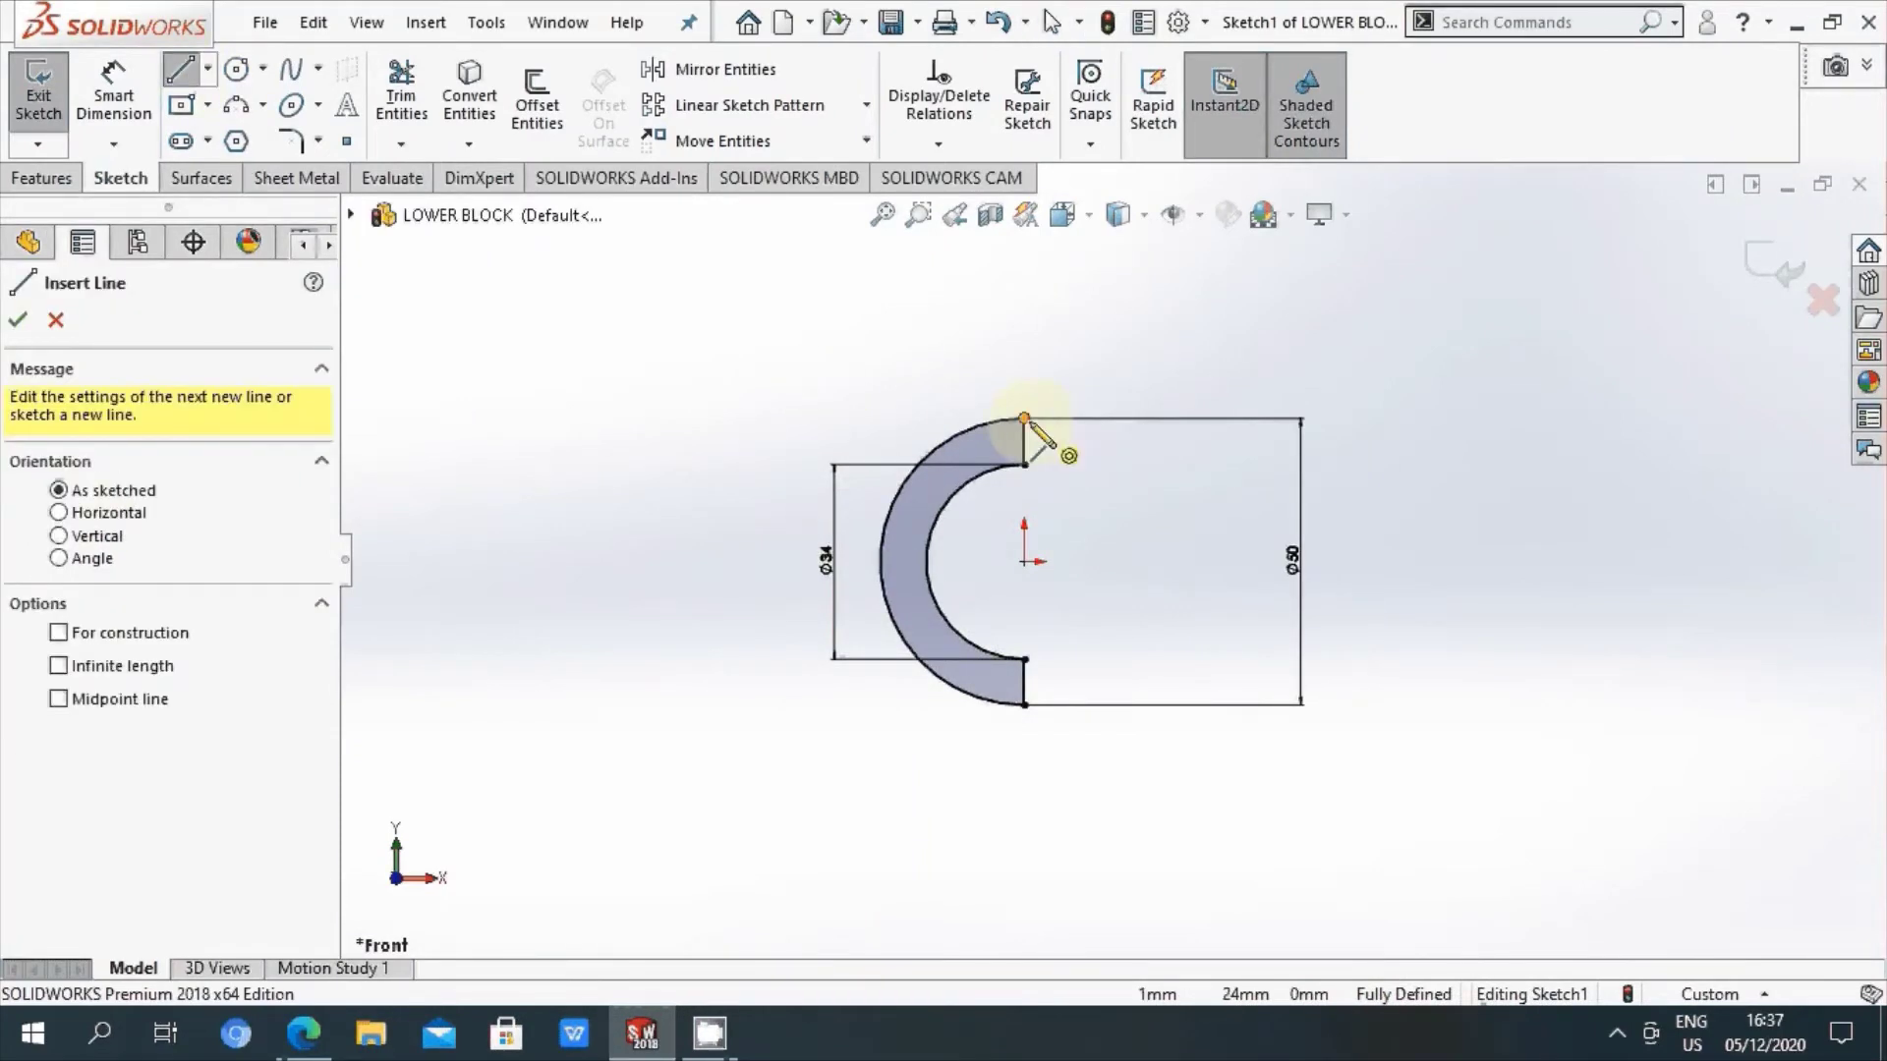
pyautogui.scroll(1, 1037, 433)
pyautogui.click(1039, 442)
pyautogui.press('z')
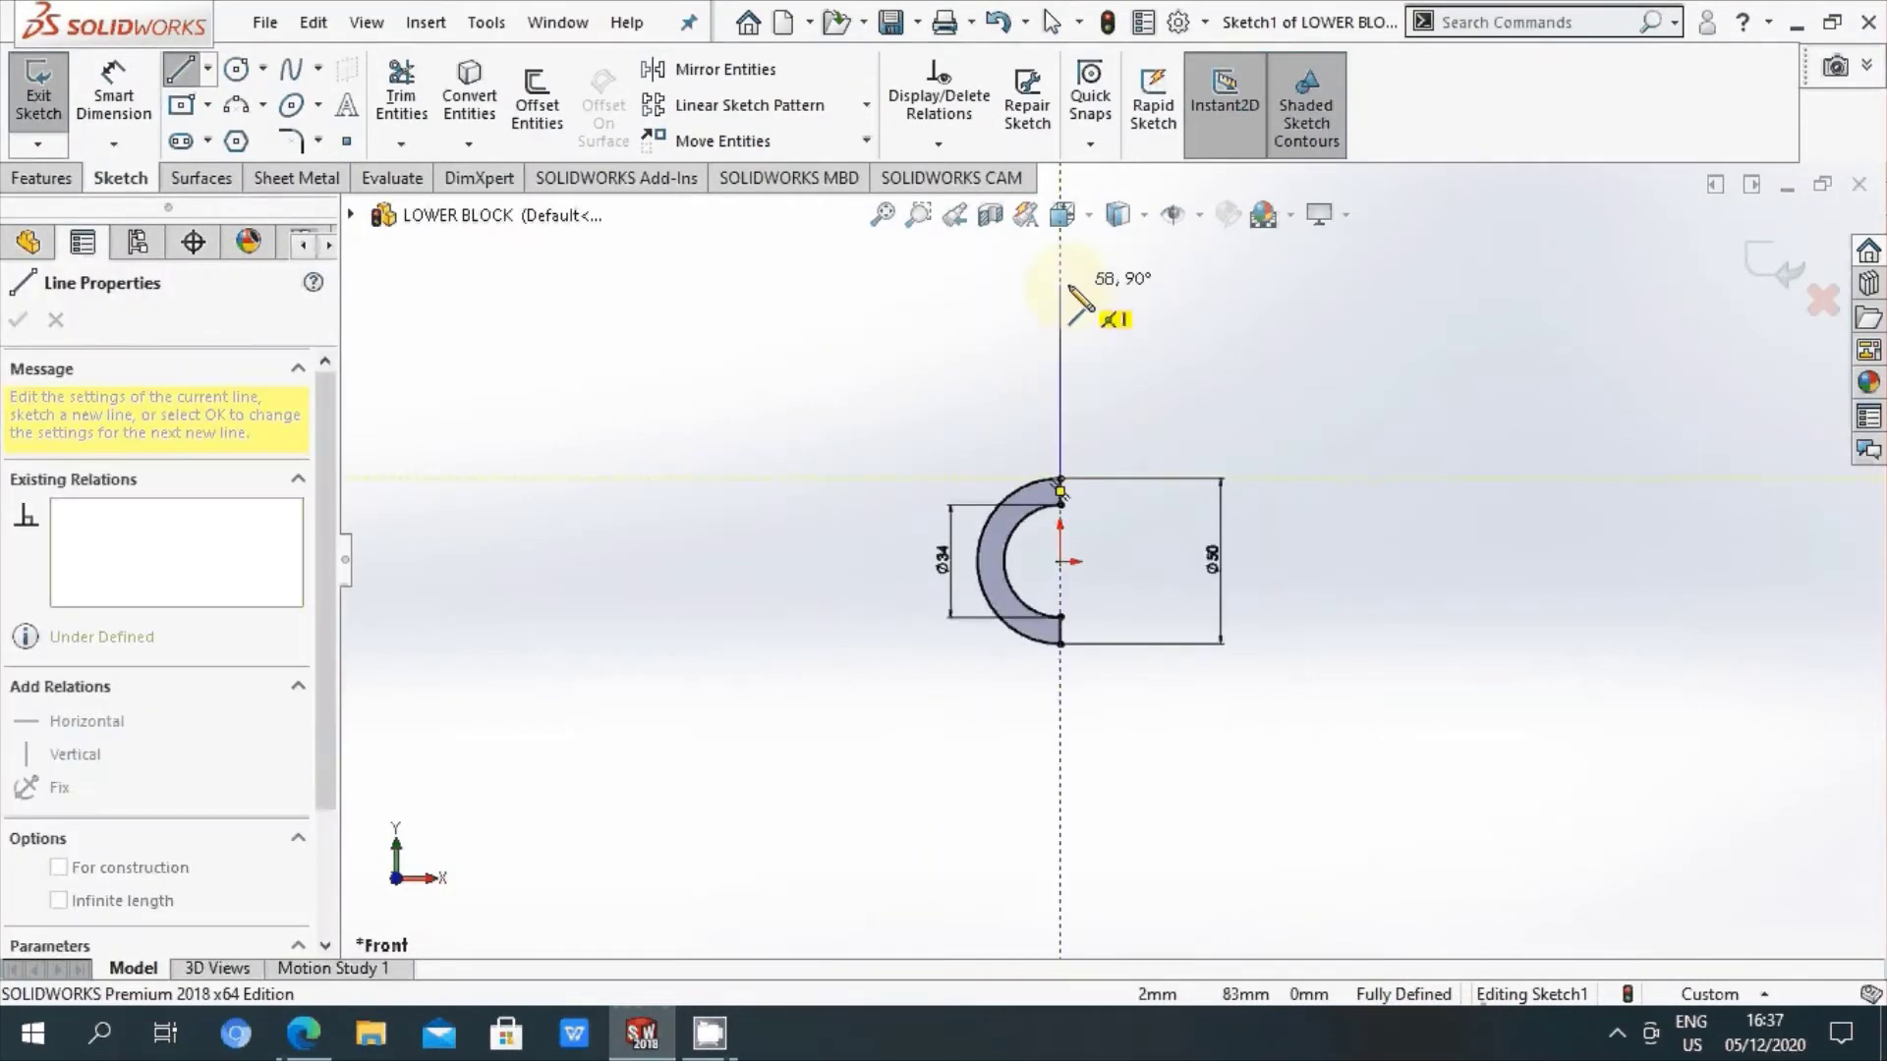
pyautogui.click(1059, 283)
pyautogui.rightClick(1059, 283)
pyautogui.click(1090, 303)
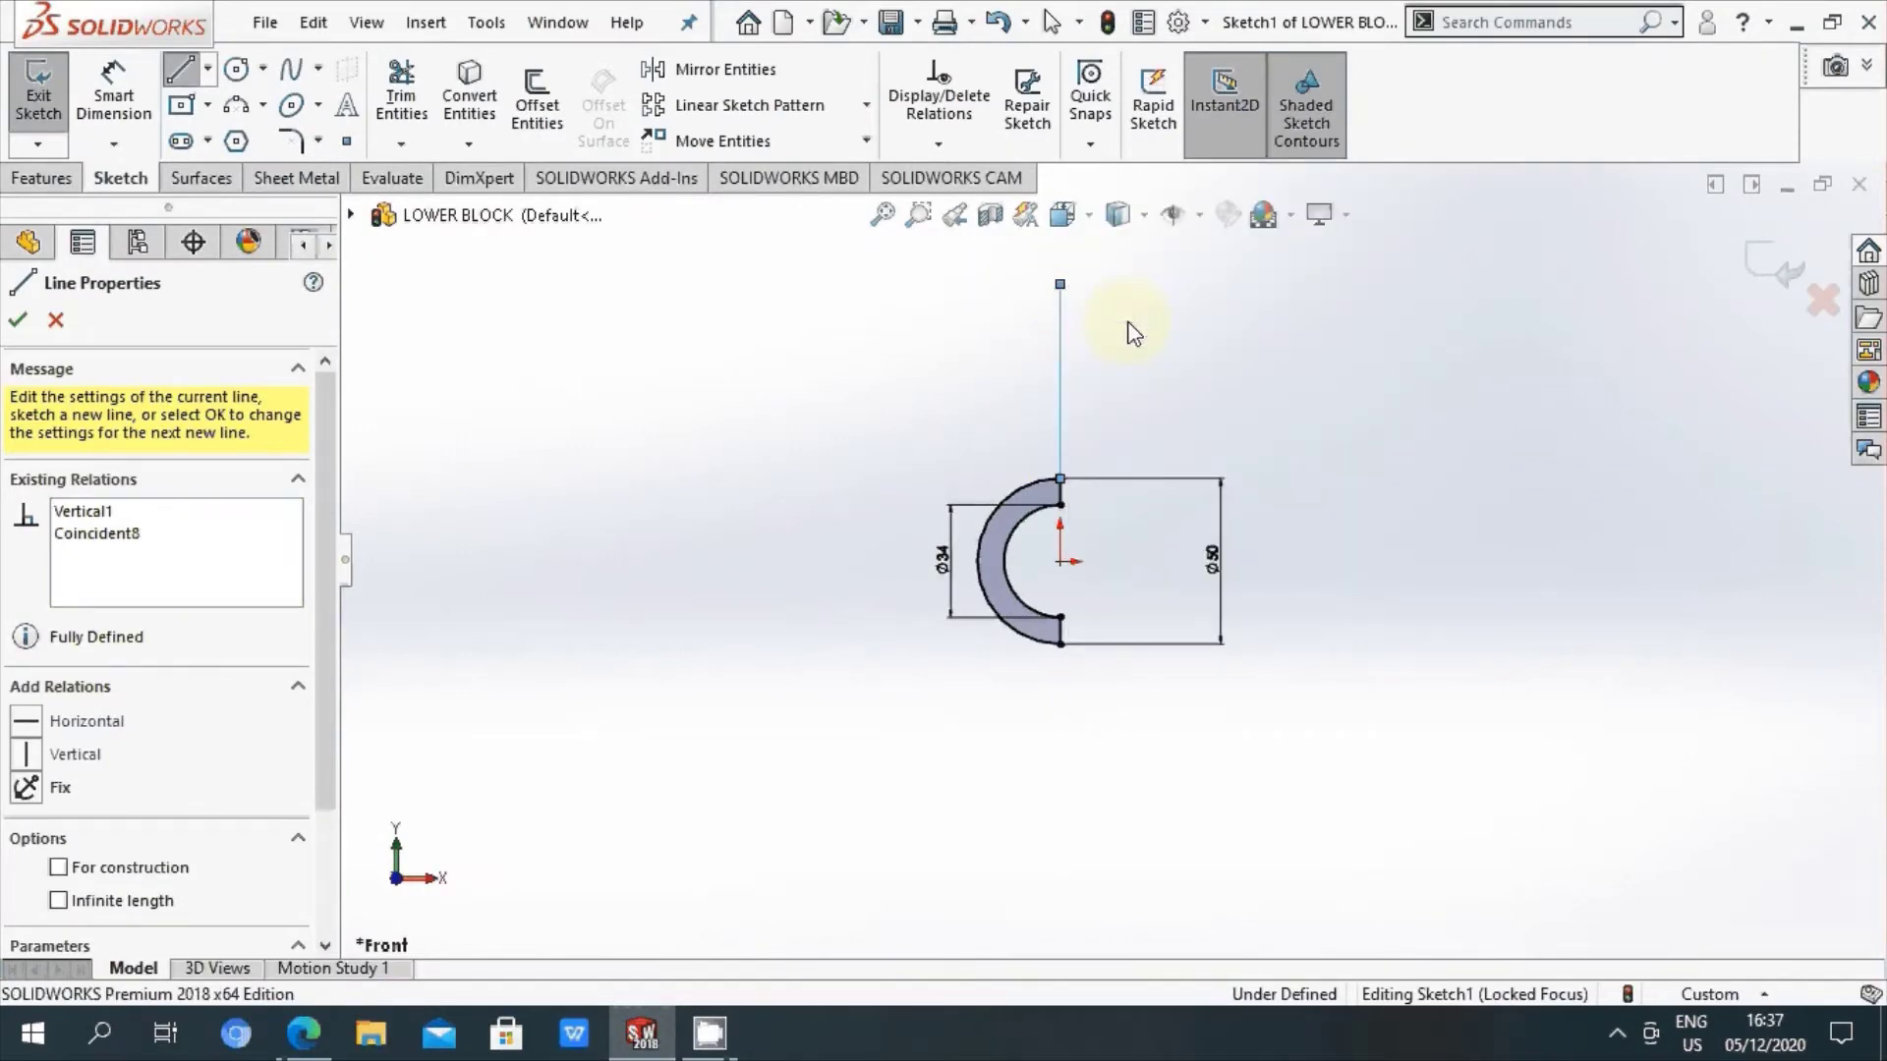
pyautogui.press('Escape')
# Step: Dimension the vertical line to 52 mm and start a new line at its top
pyautogui.click(113, 95)
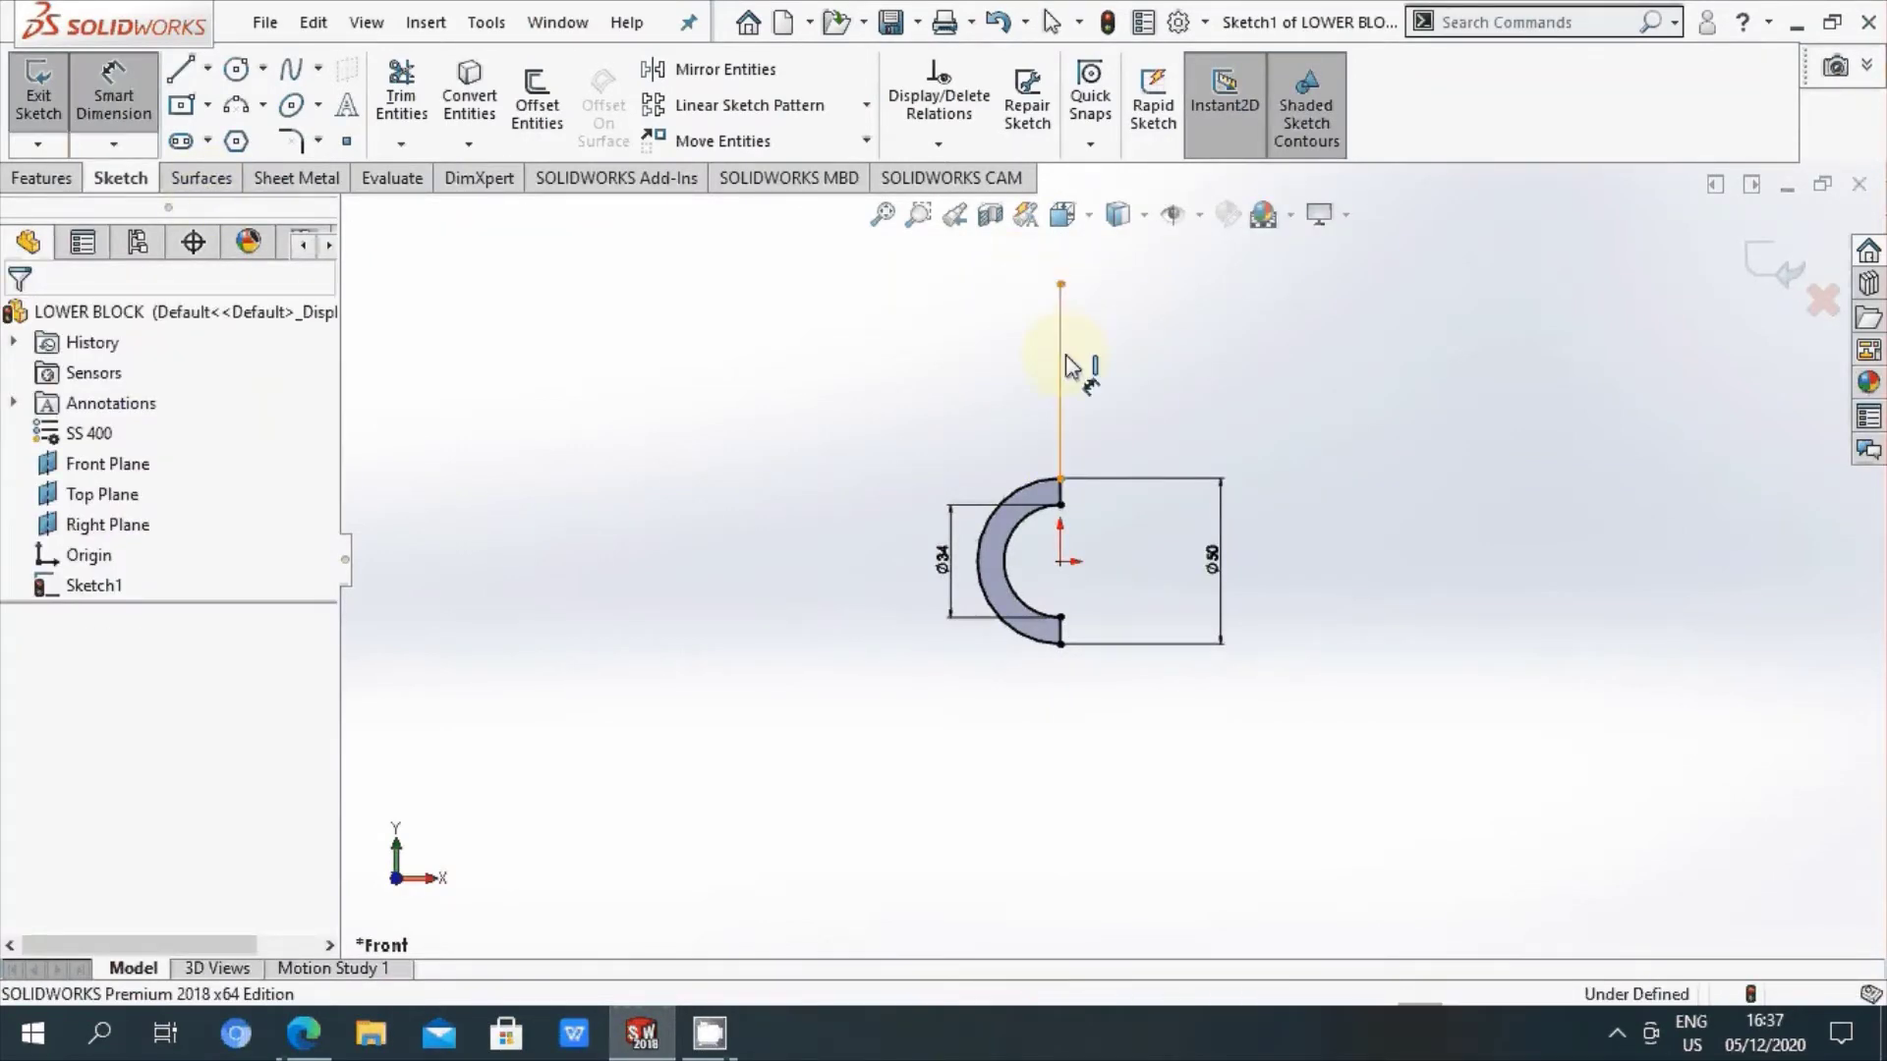
pyautogui.click(1071, 366)
pyautogui.click(1170, 380)
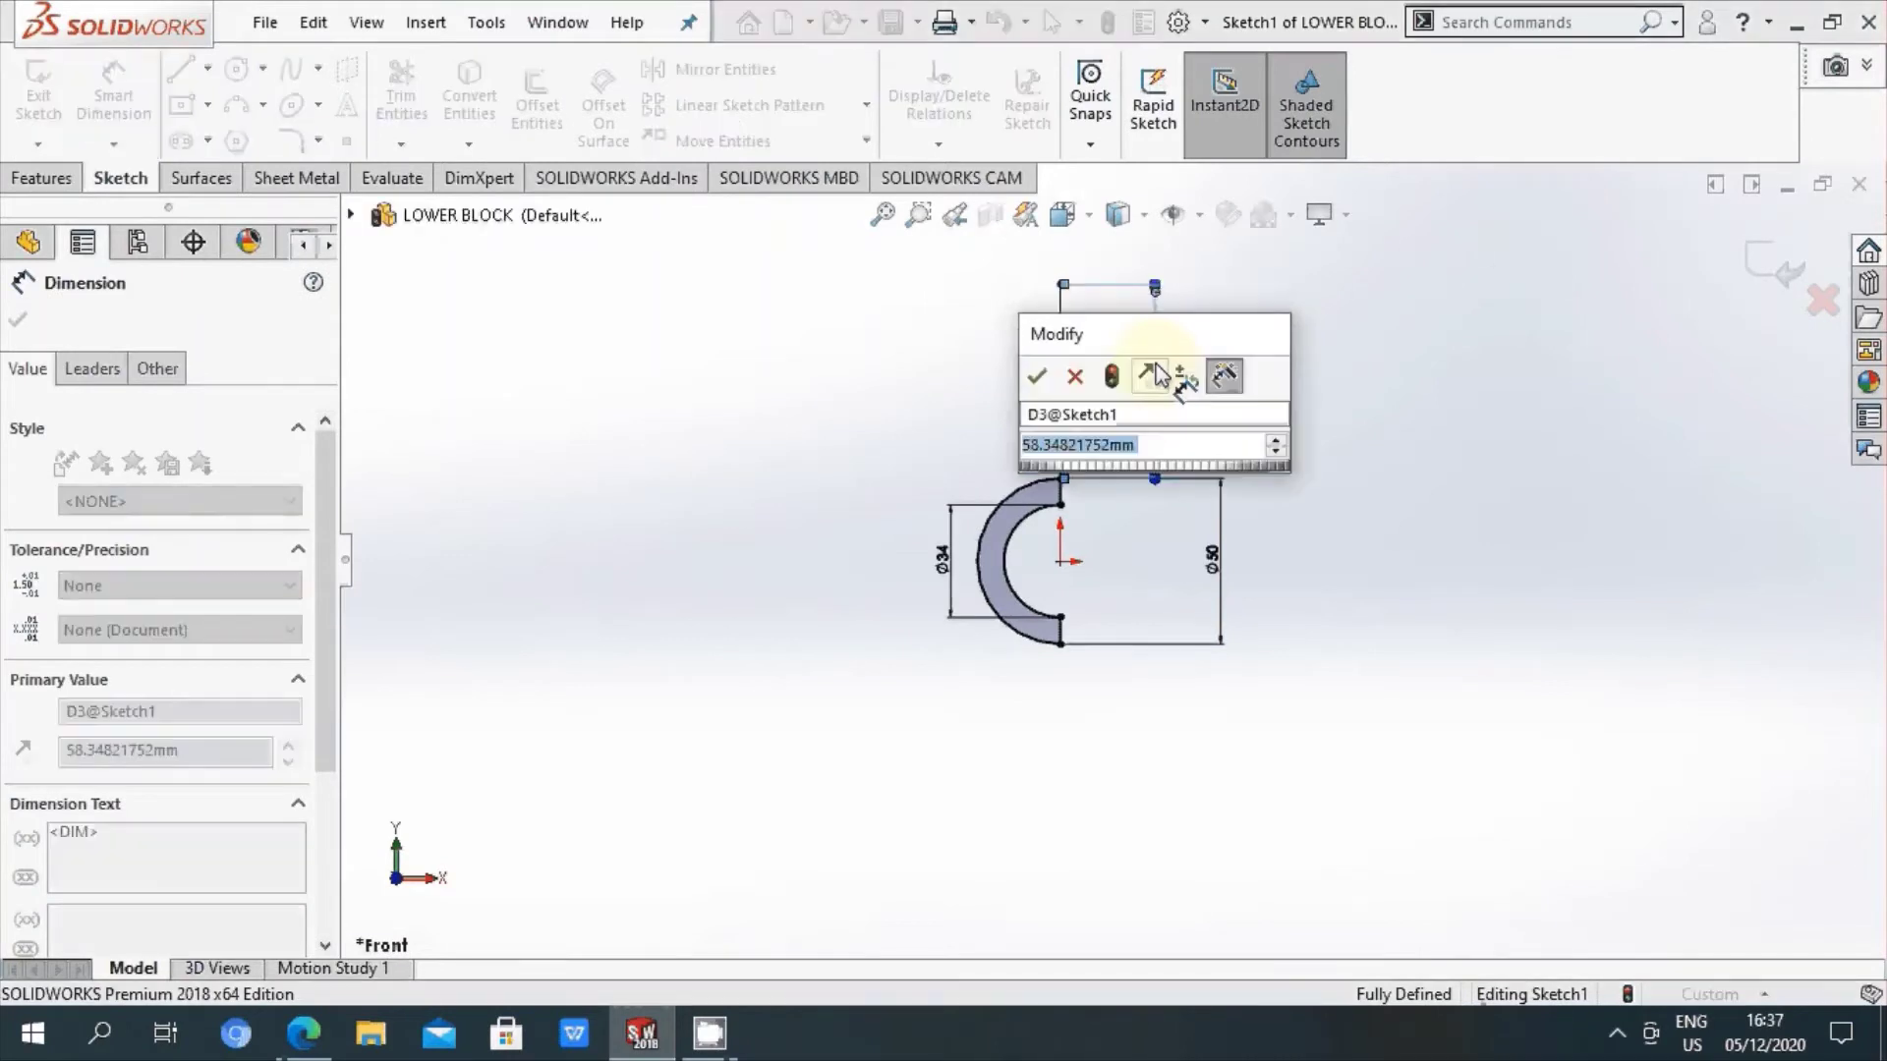
pyautogui.write('52')
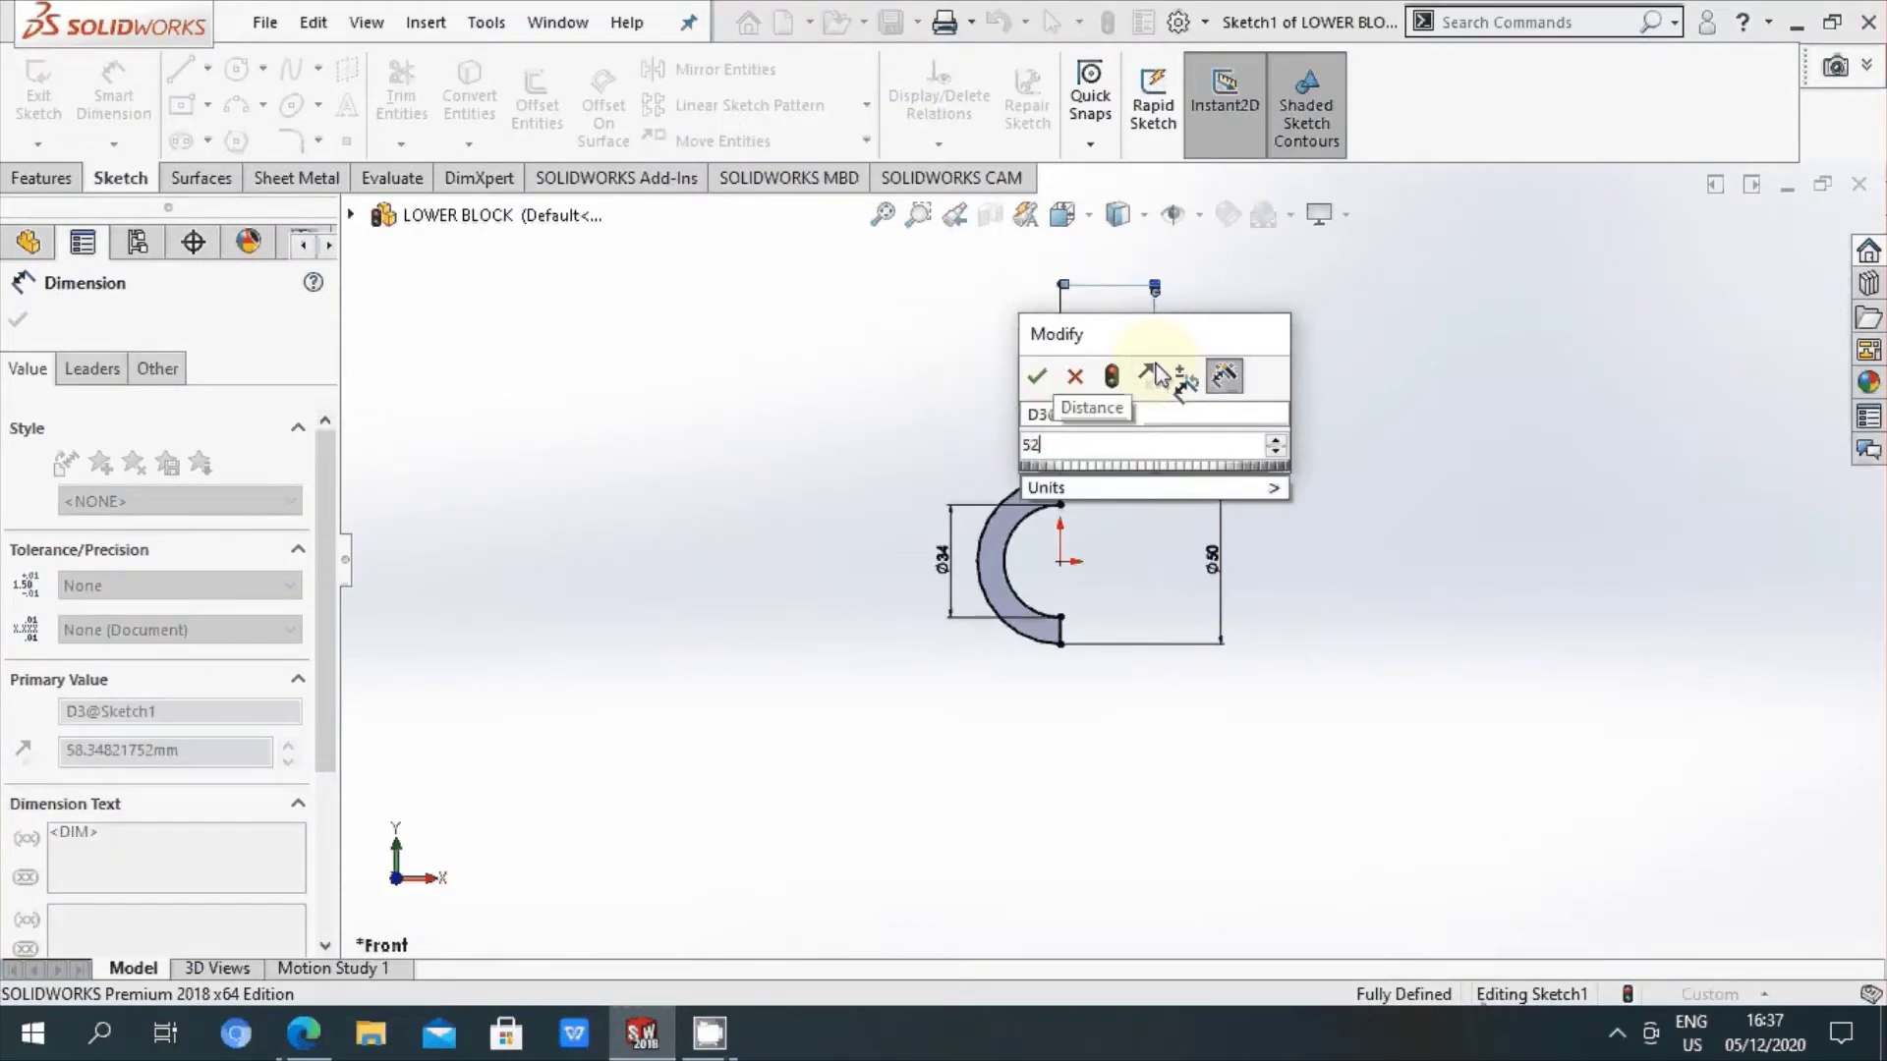
pyautogui.press('Return')
pyautogui.click(1339, 527)
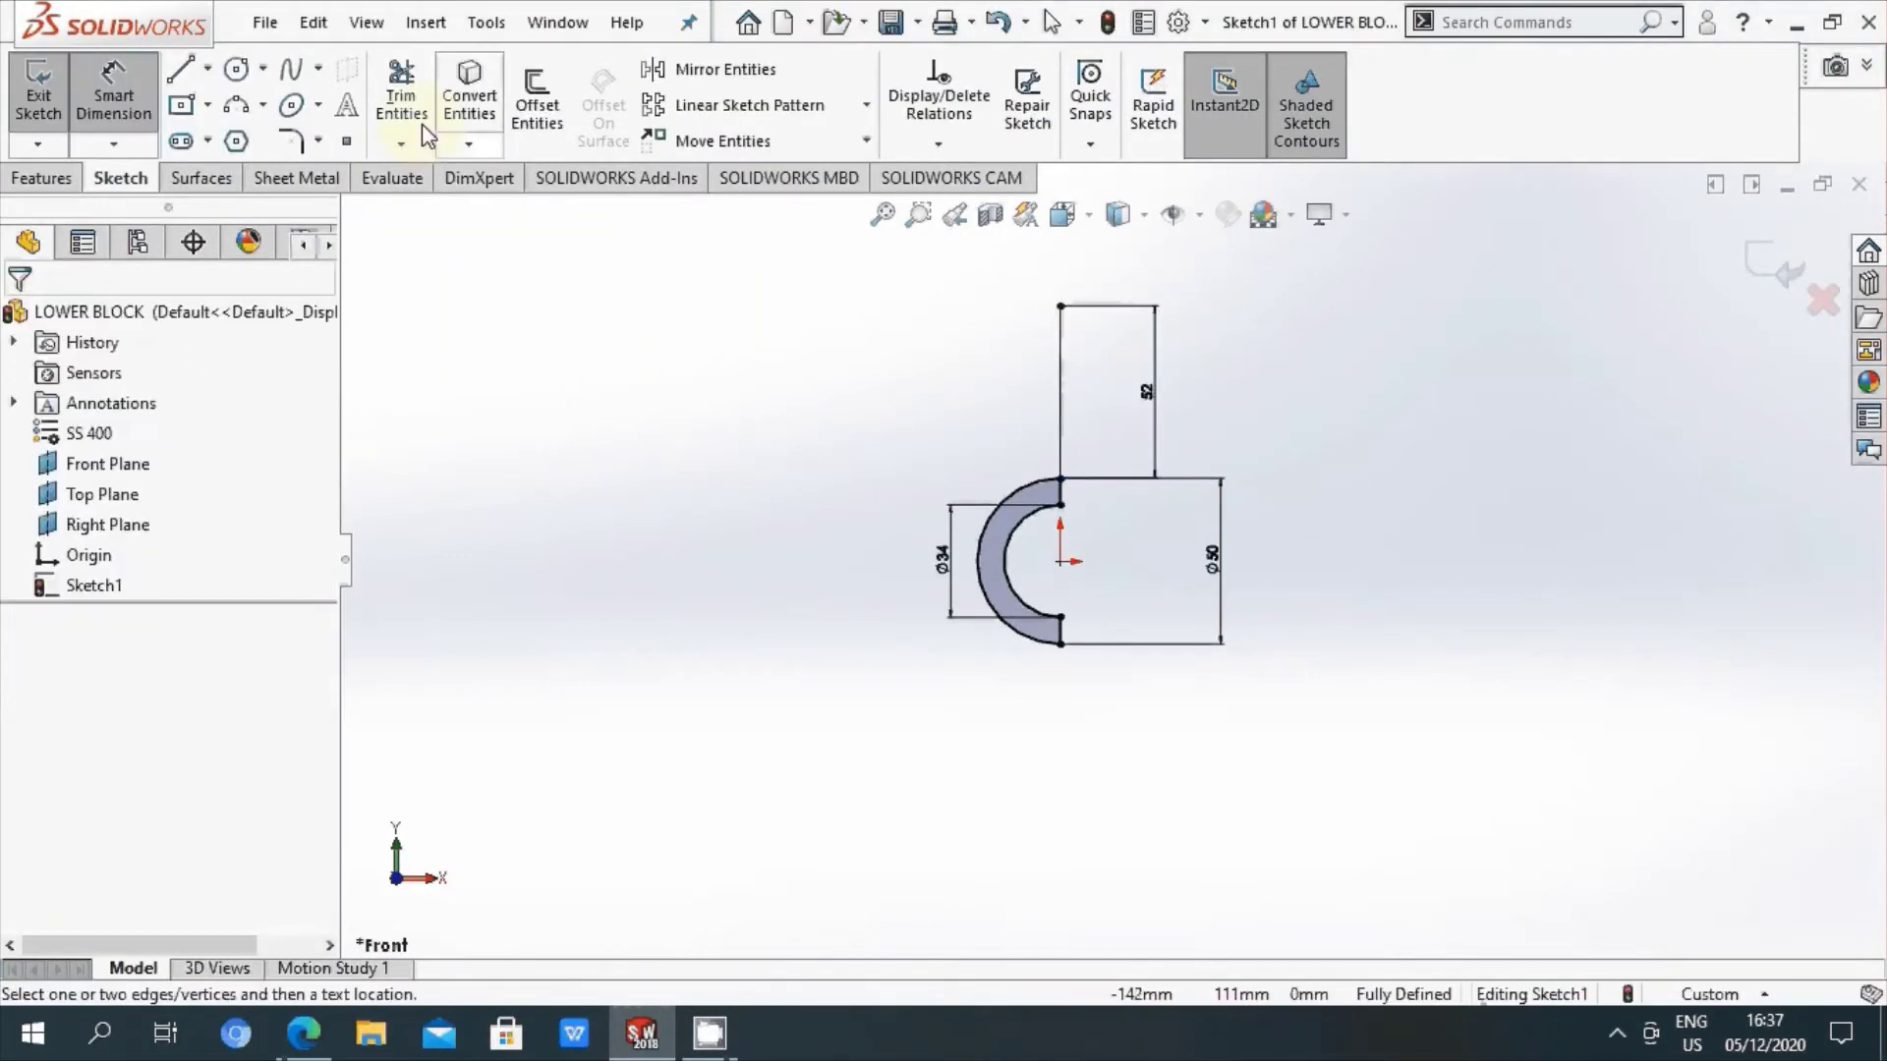
pyautogui.click(183, 71)
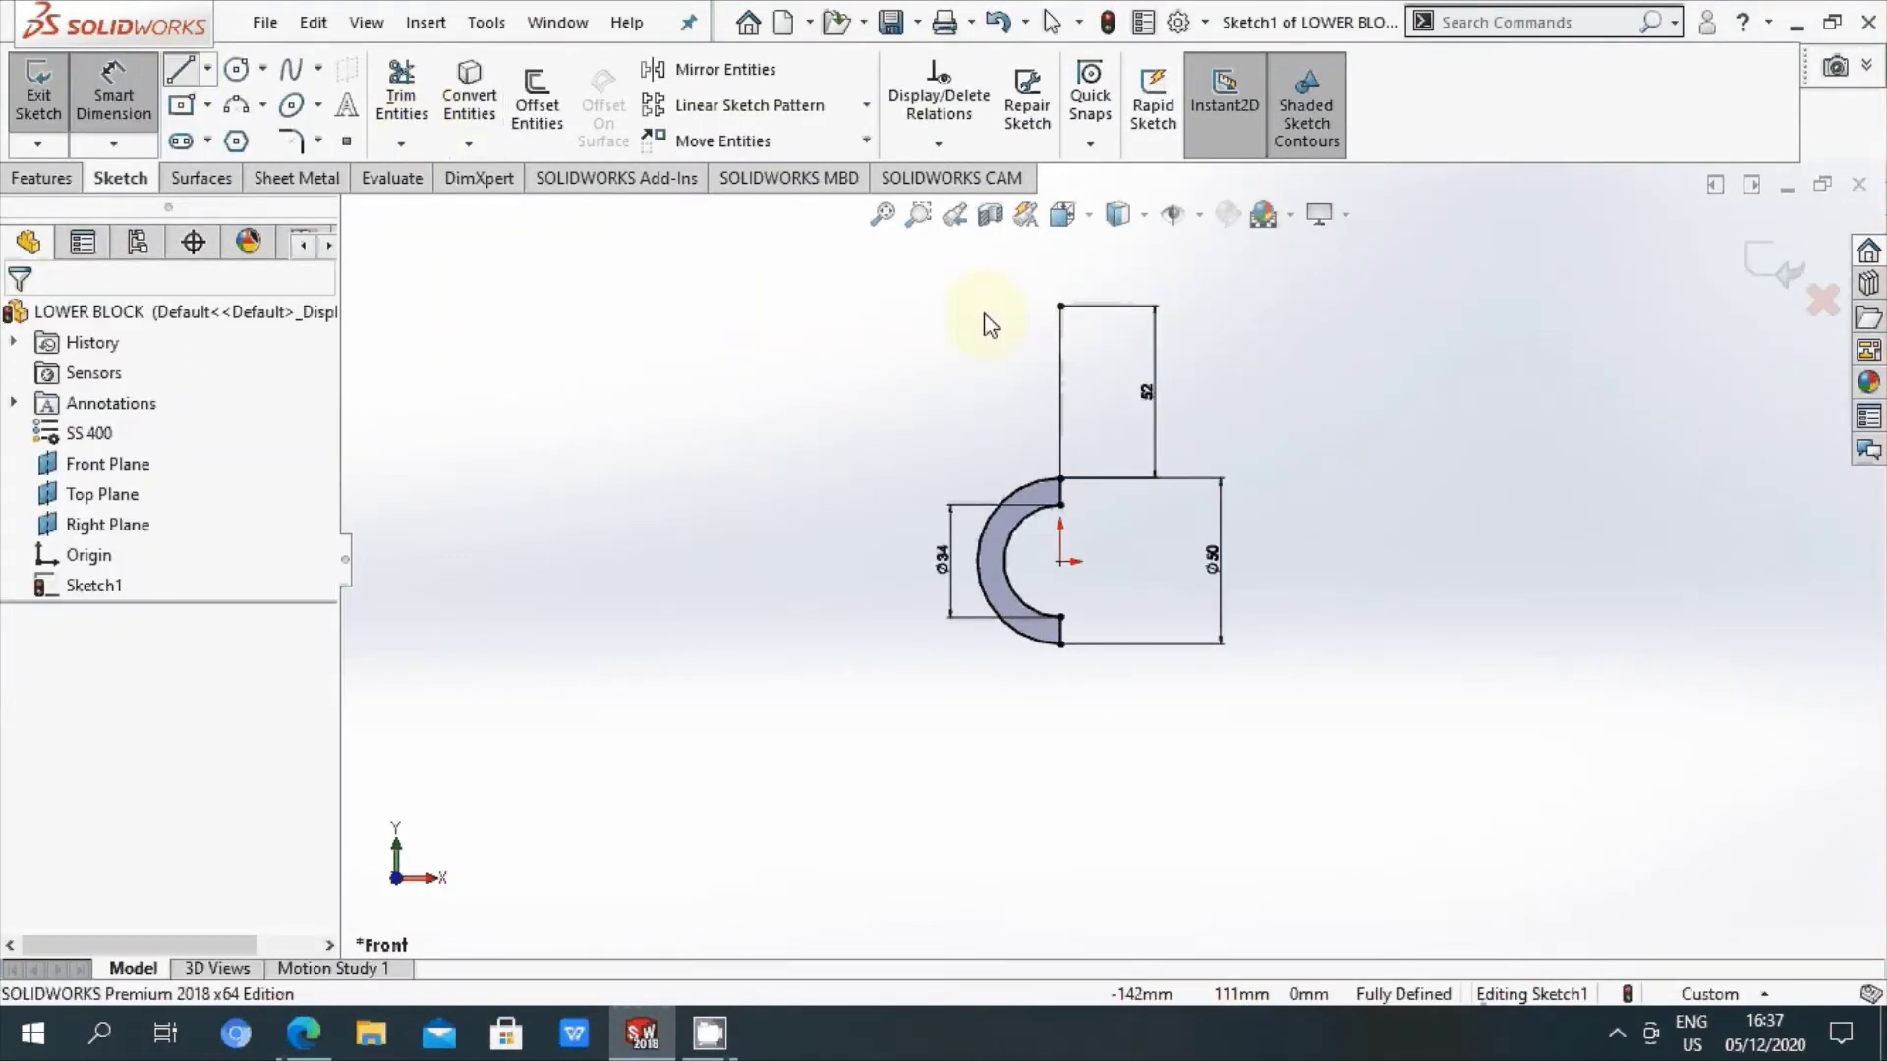
pyautogui.click(1060, 306)
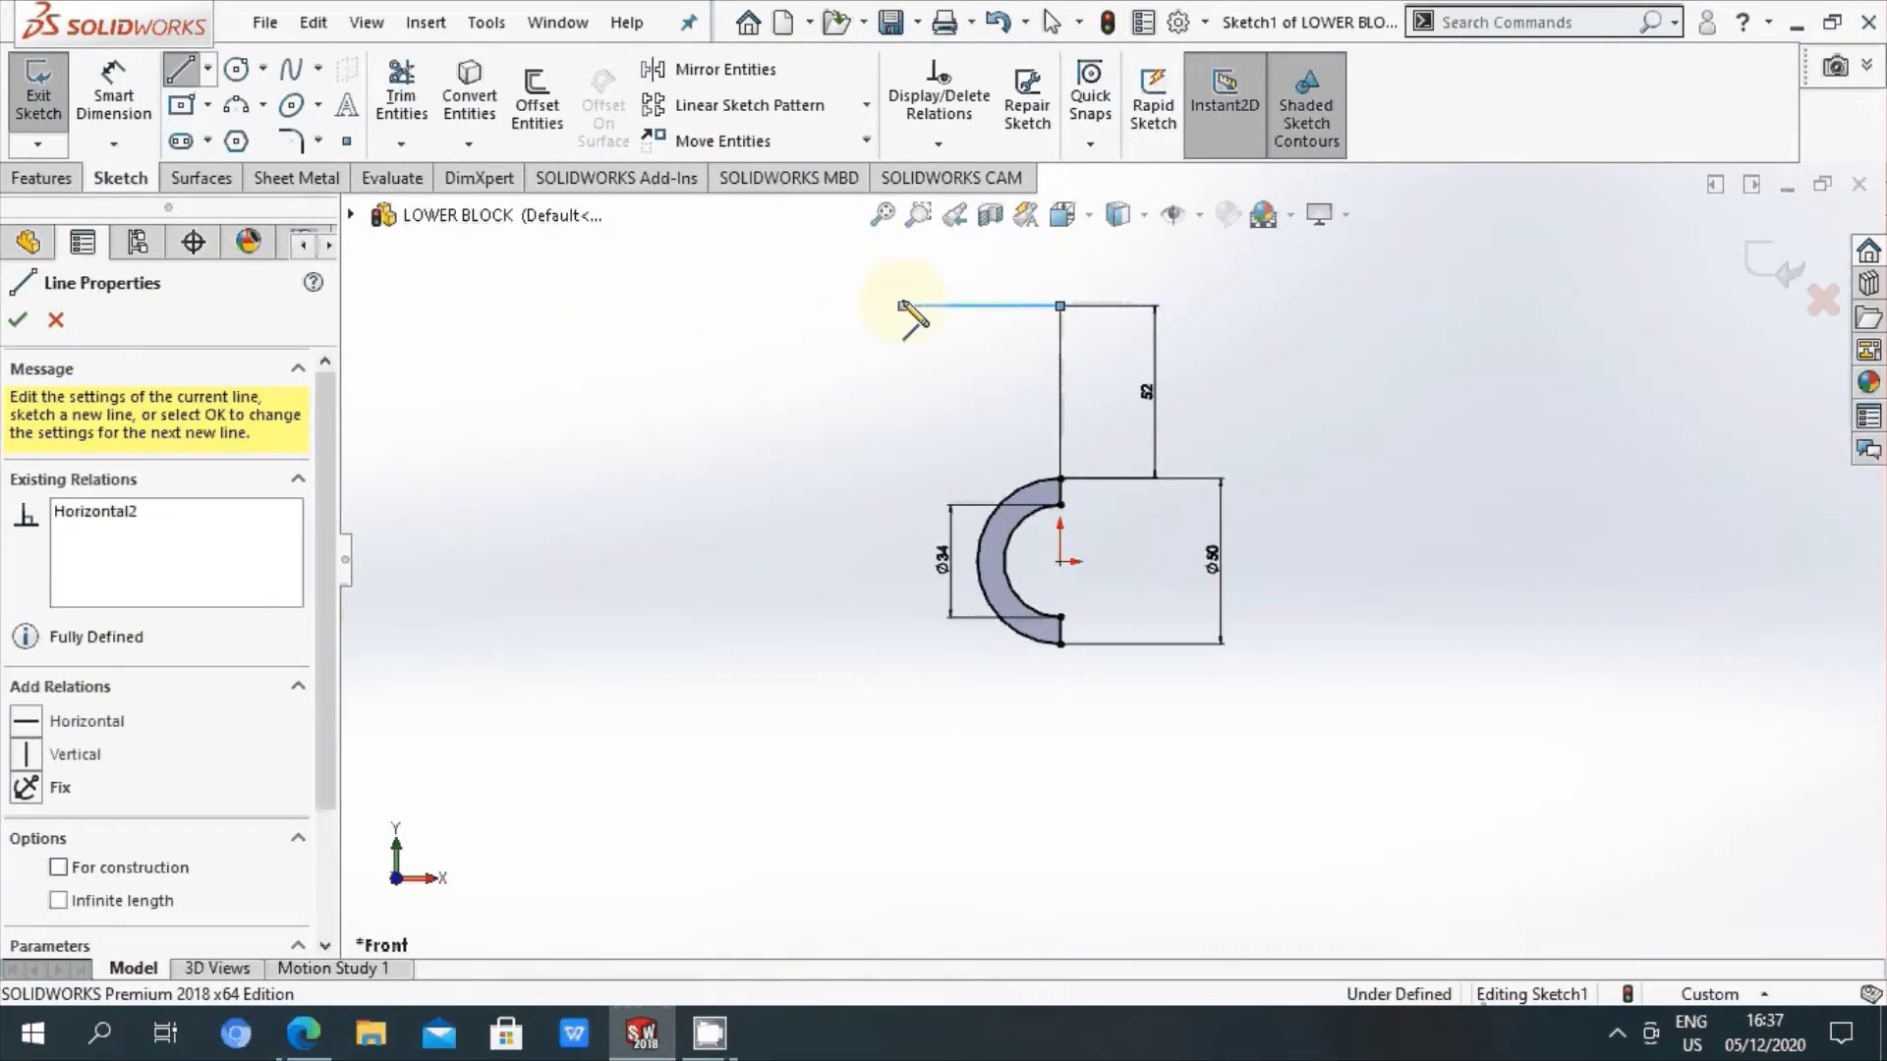
# Step: Complete the leftward top line and a vertical line dropping from its left end
pyautogui.click(902, 305)
pyautogui.click(902, 444)
pyautogui.rightClick(904, 447)
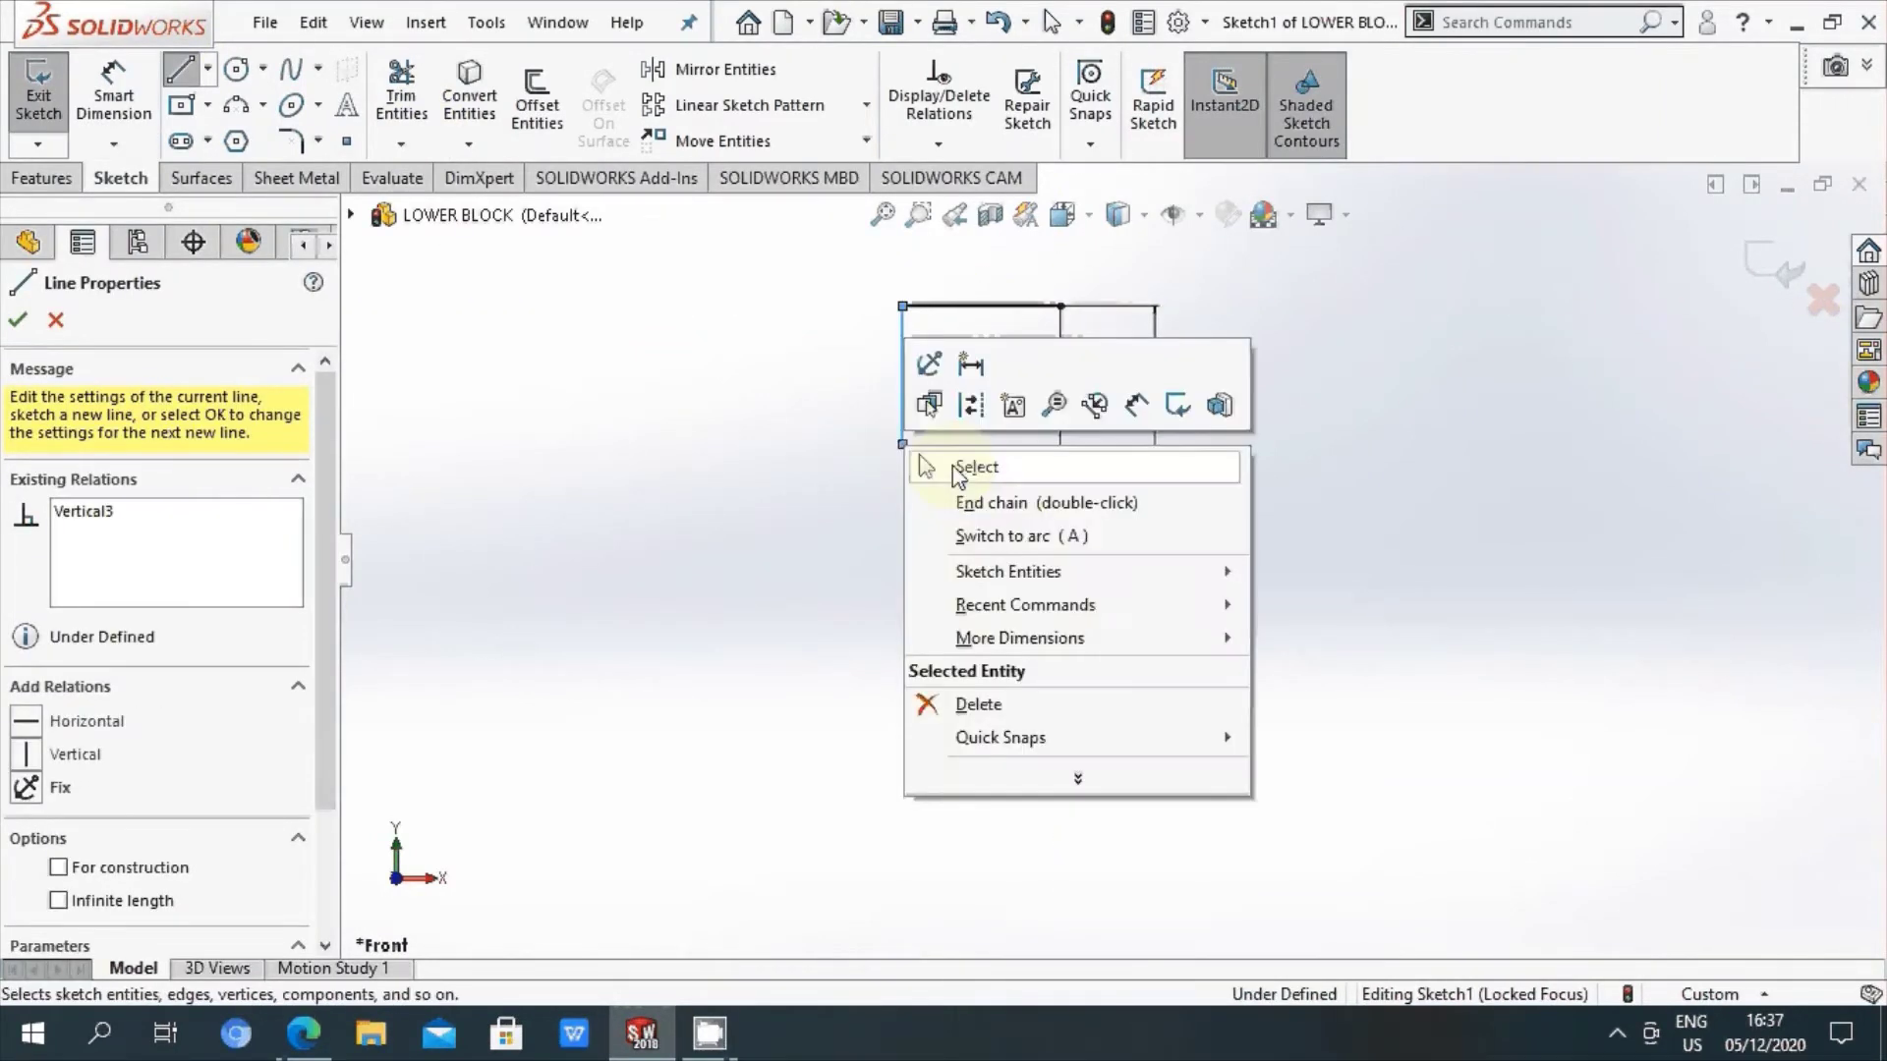
pyautogui.click(959, 468)
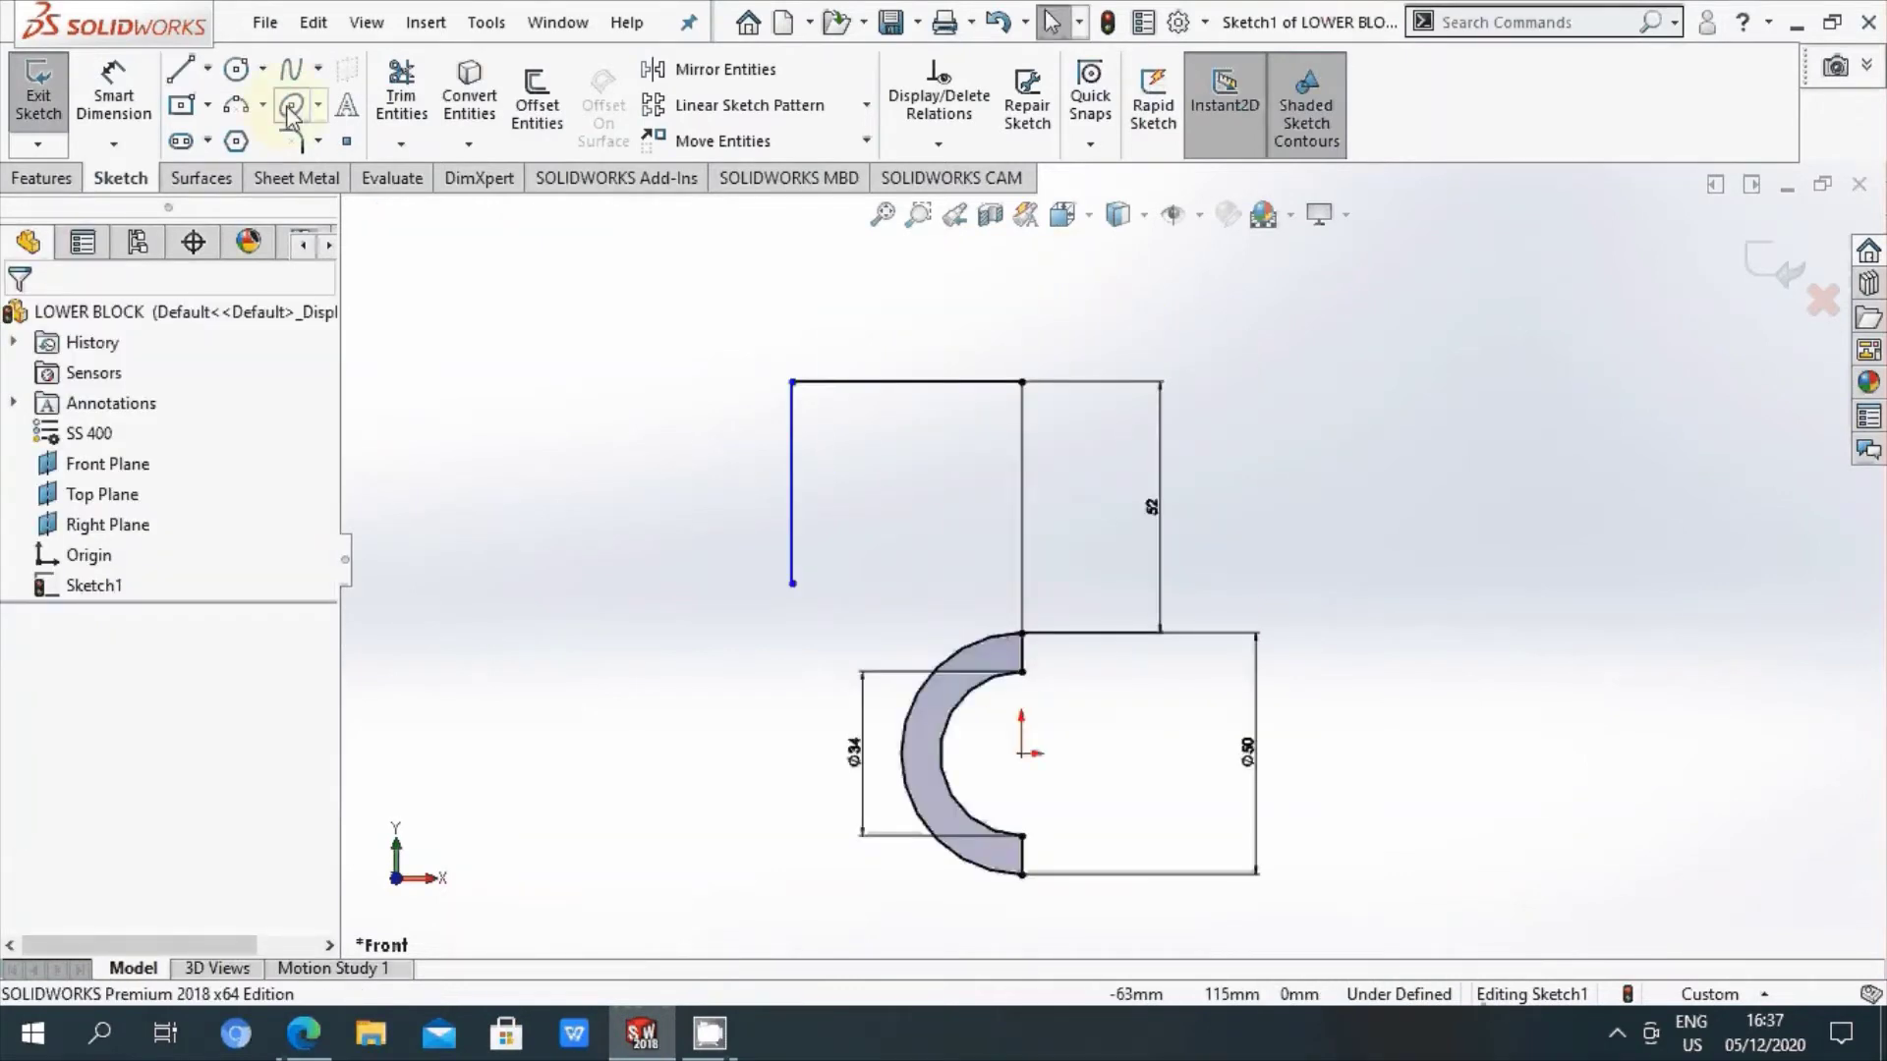
# Step: Dimension the top horizontal line to 65 mm
pyautogui.click(113, 98)
pyautogui.click(870, 393)
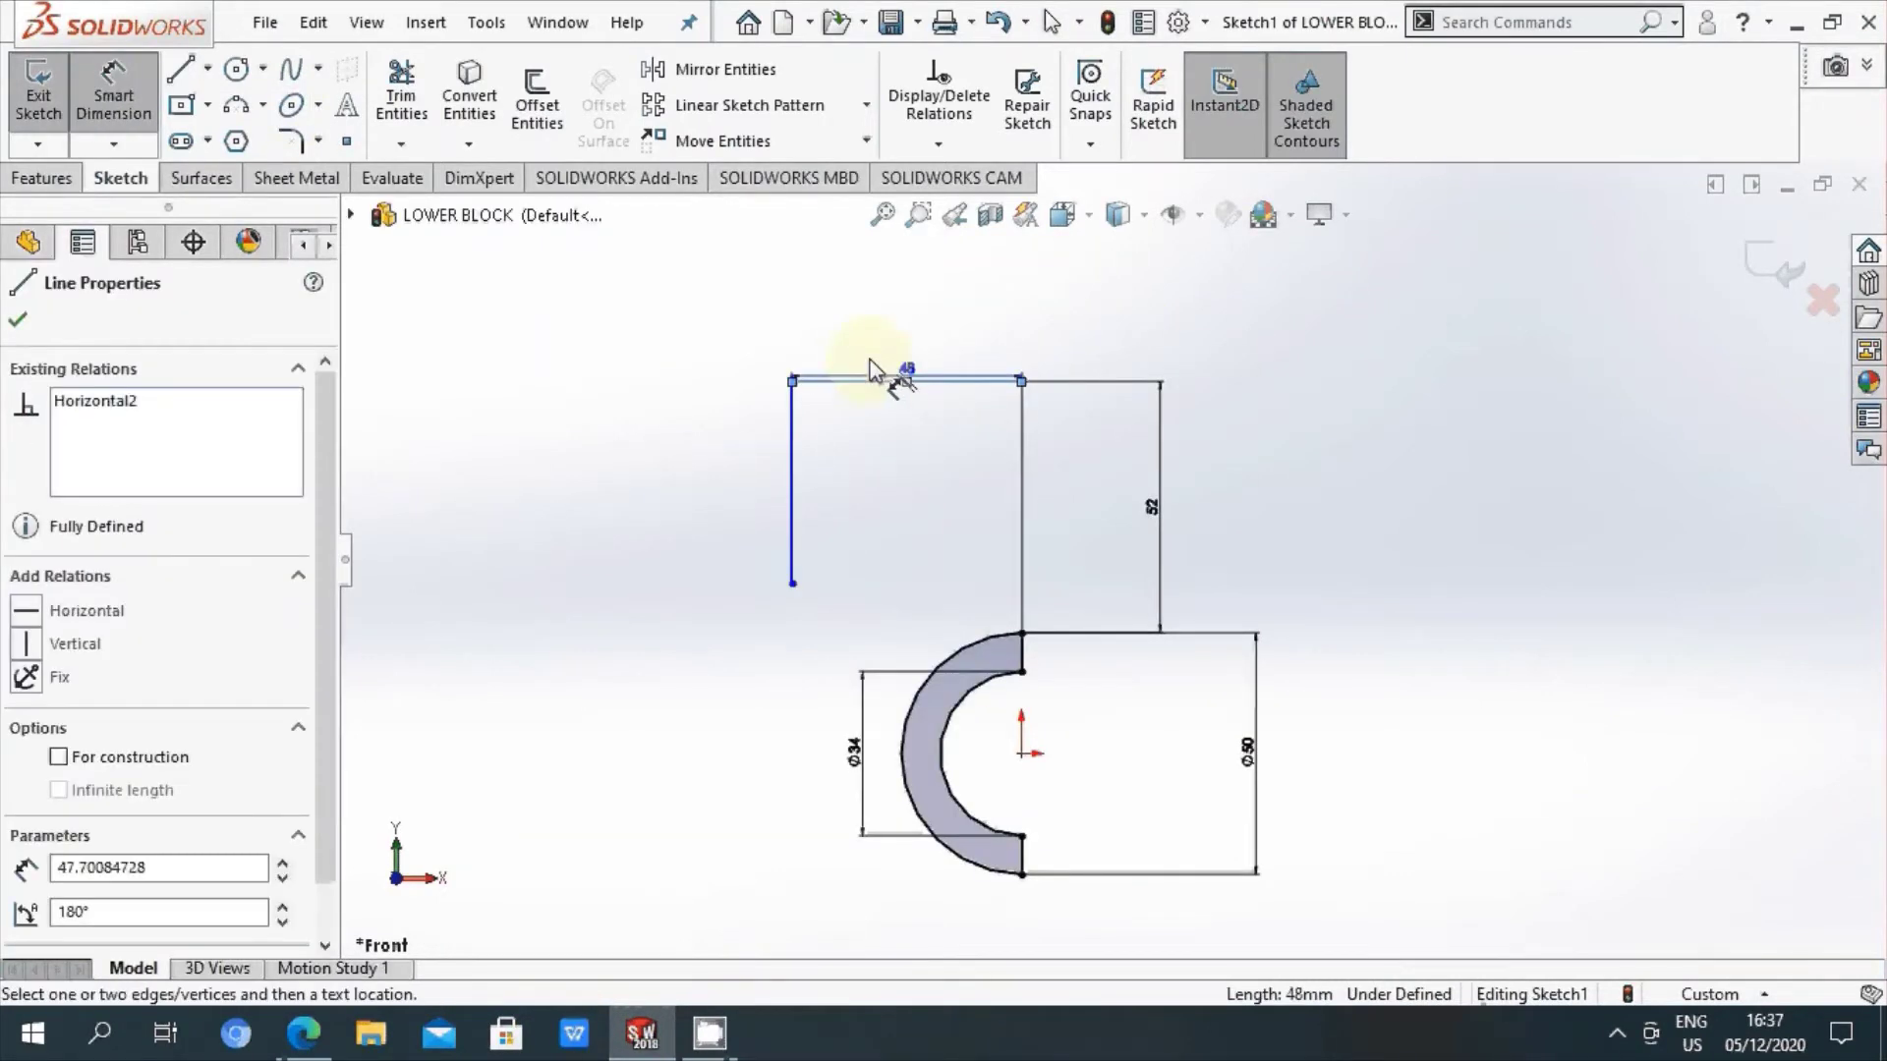
pyautogui.click(878, 346)
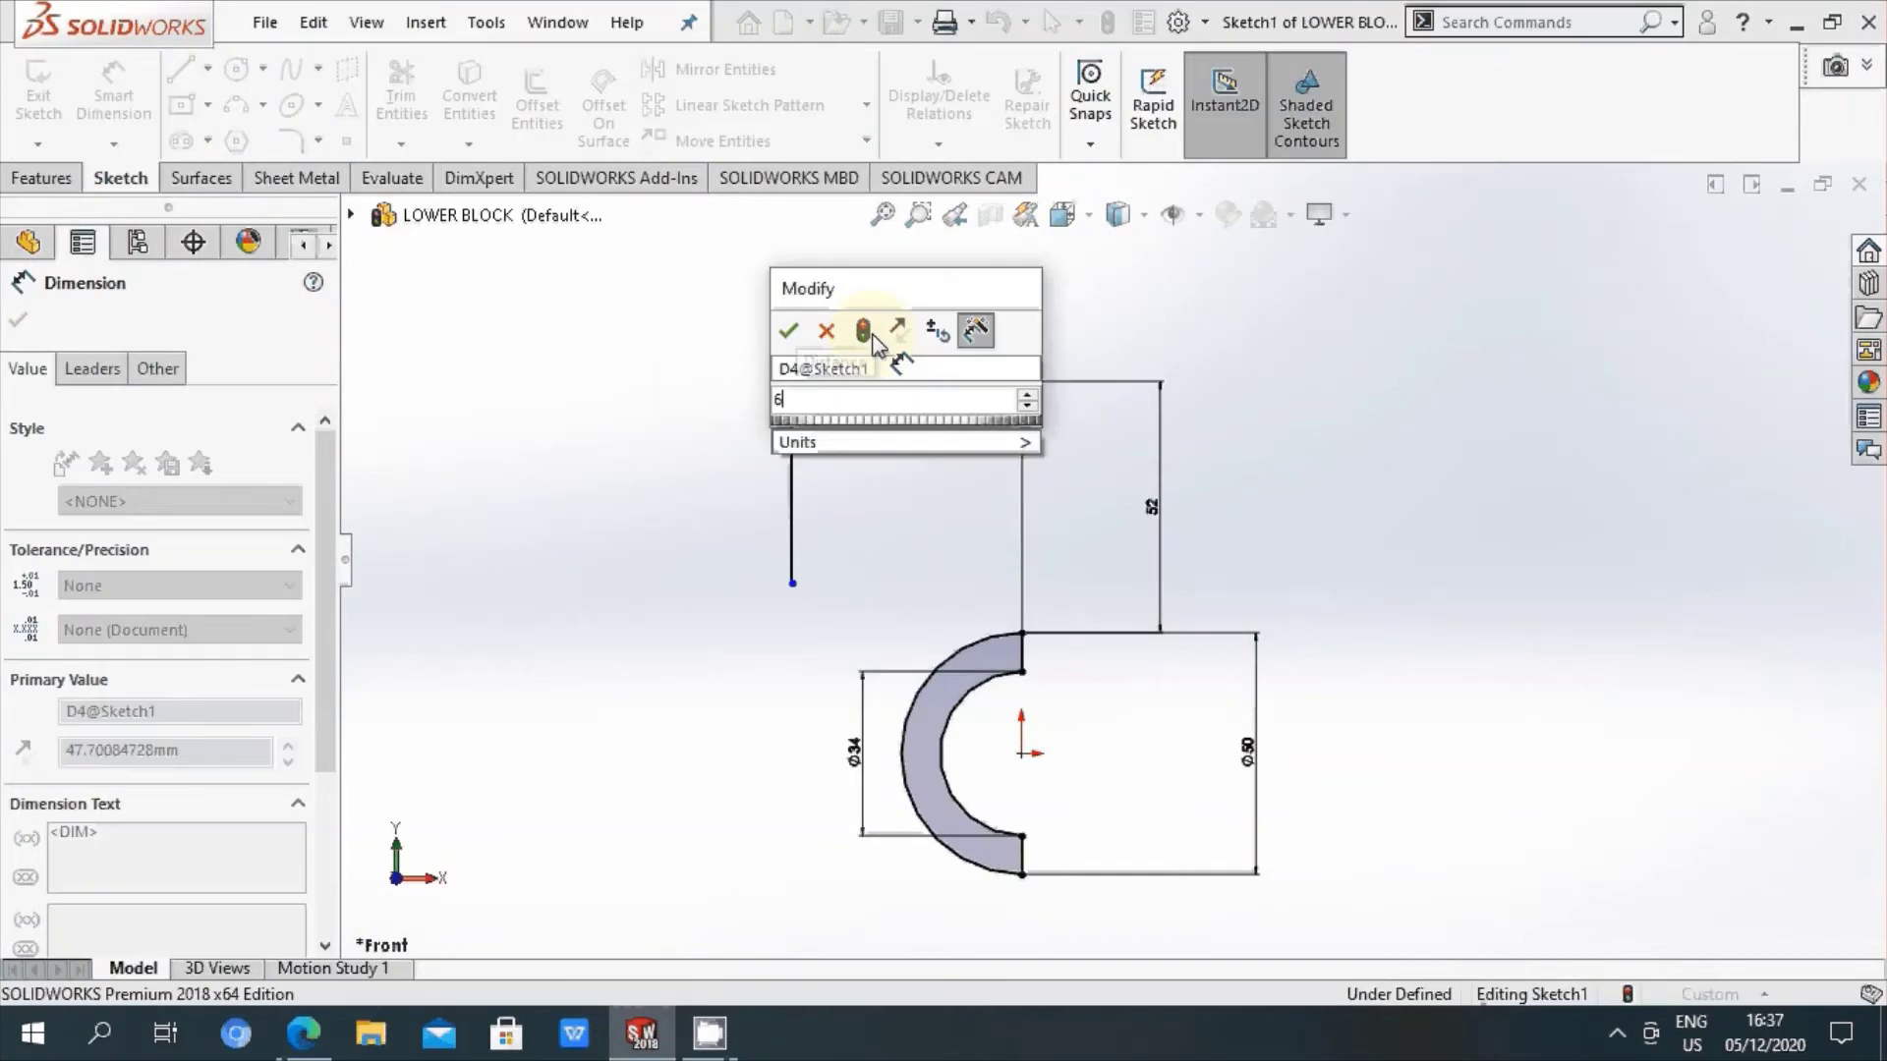
pyautogui.write('65')
pyautogui.press('Return')
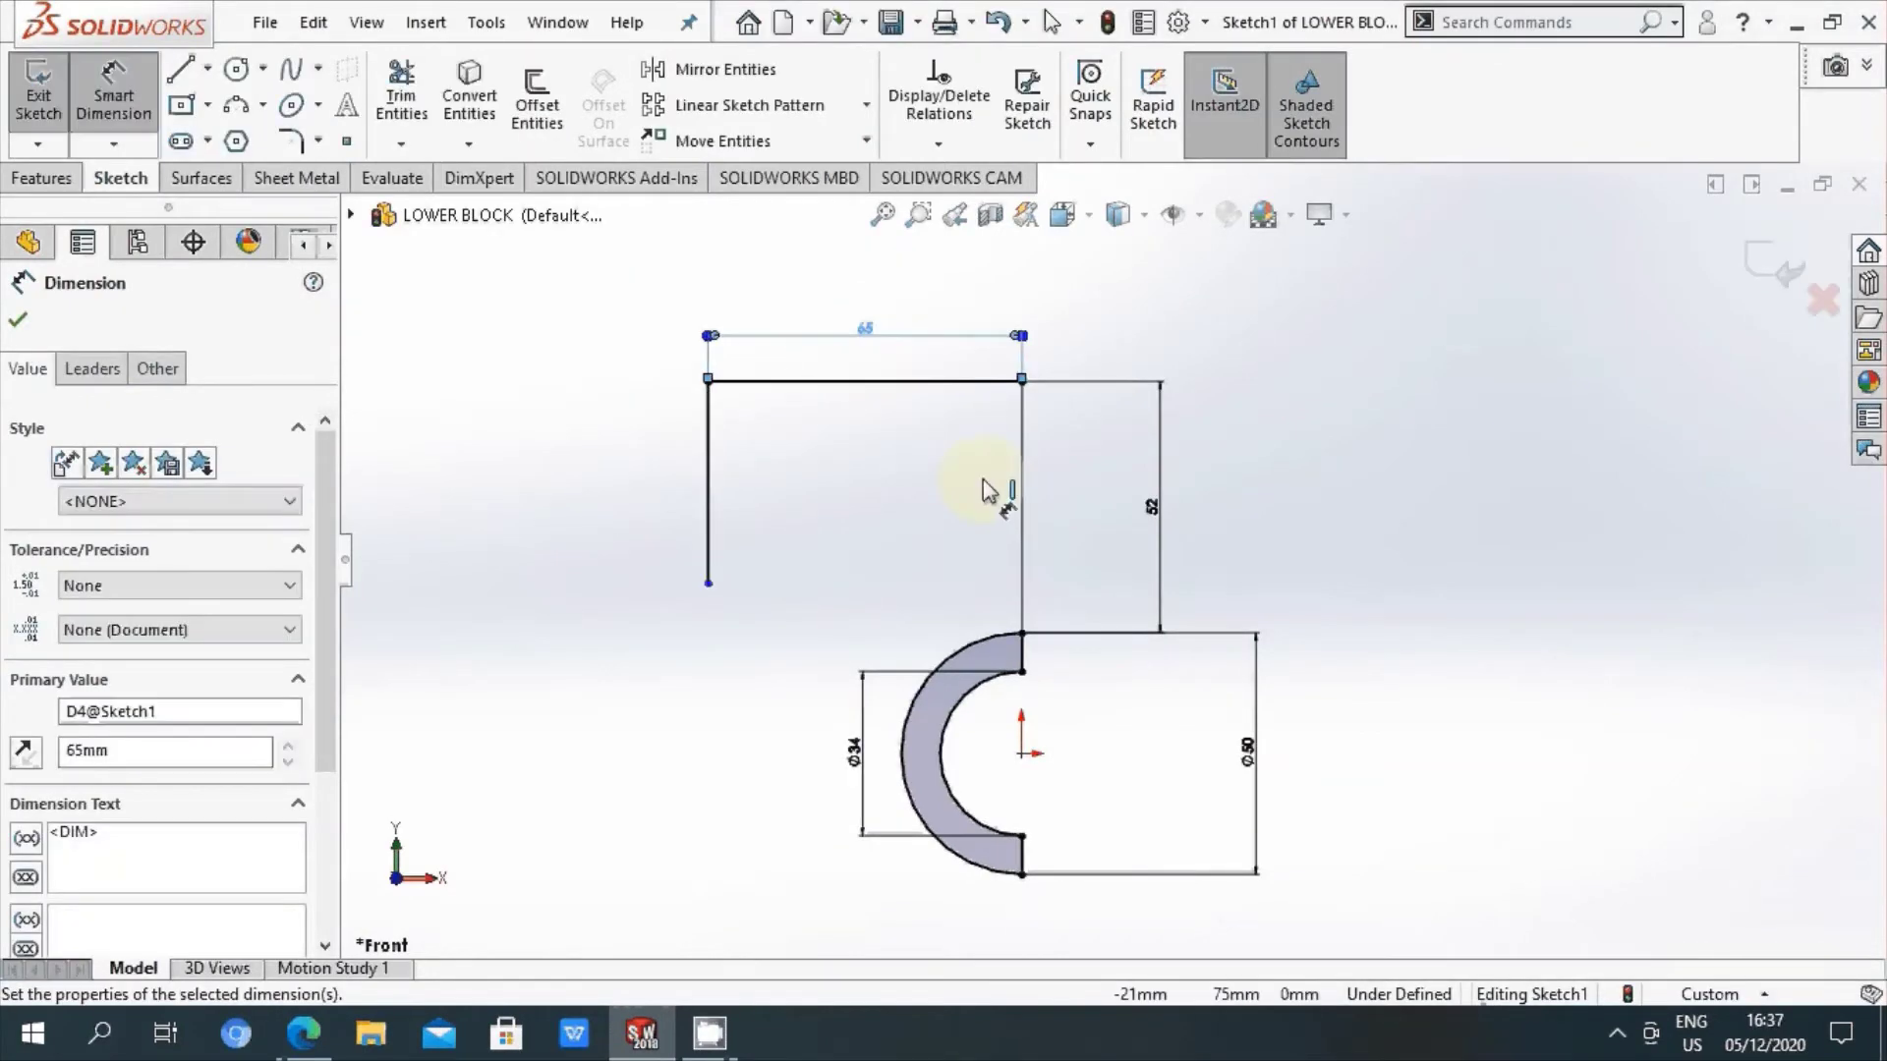
pyautogui.click(988, 491)
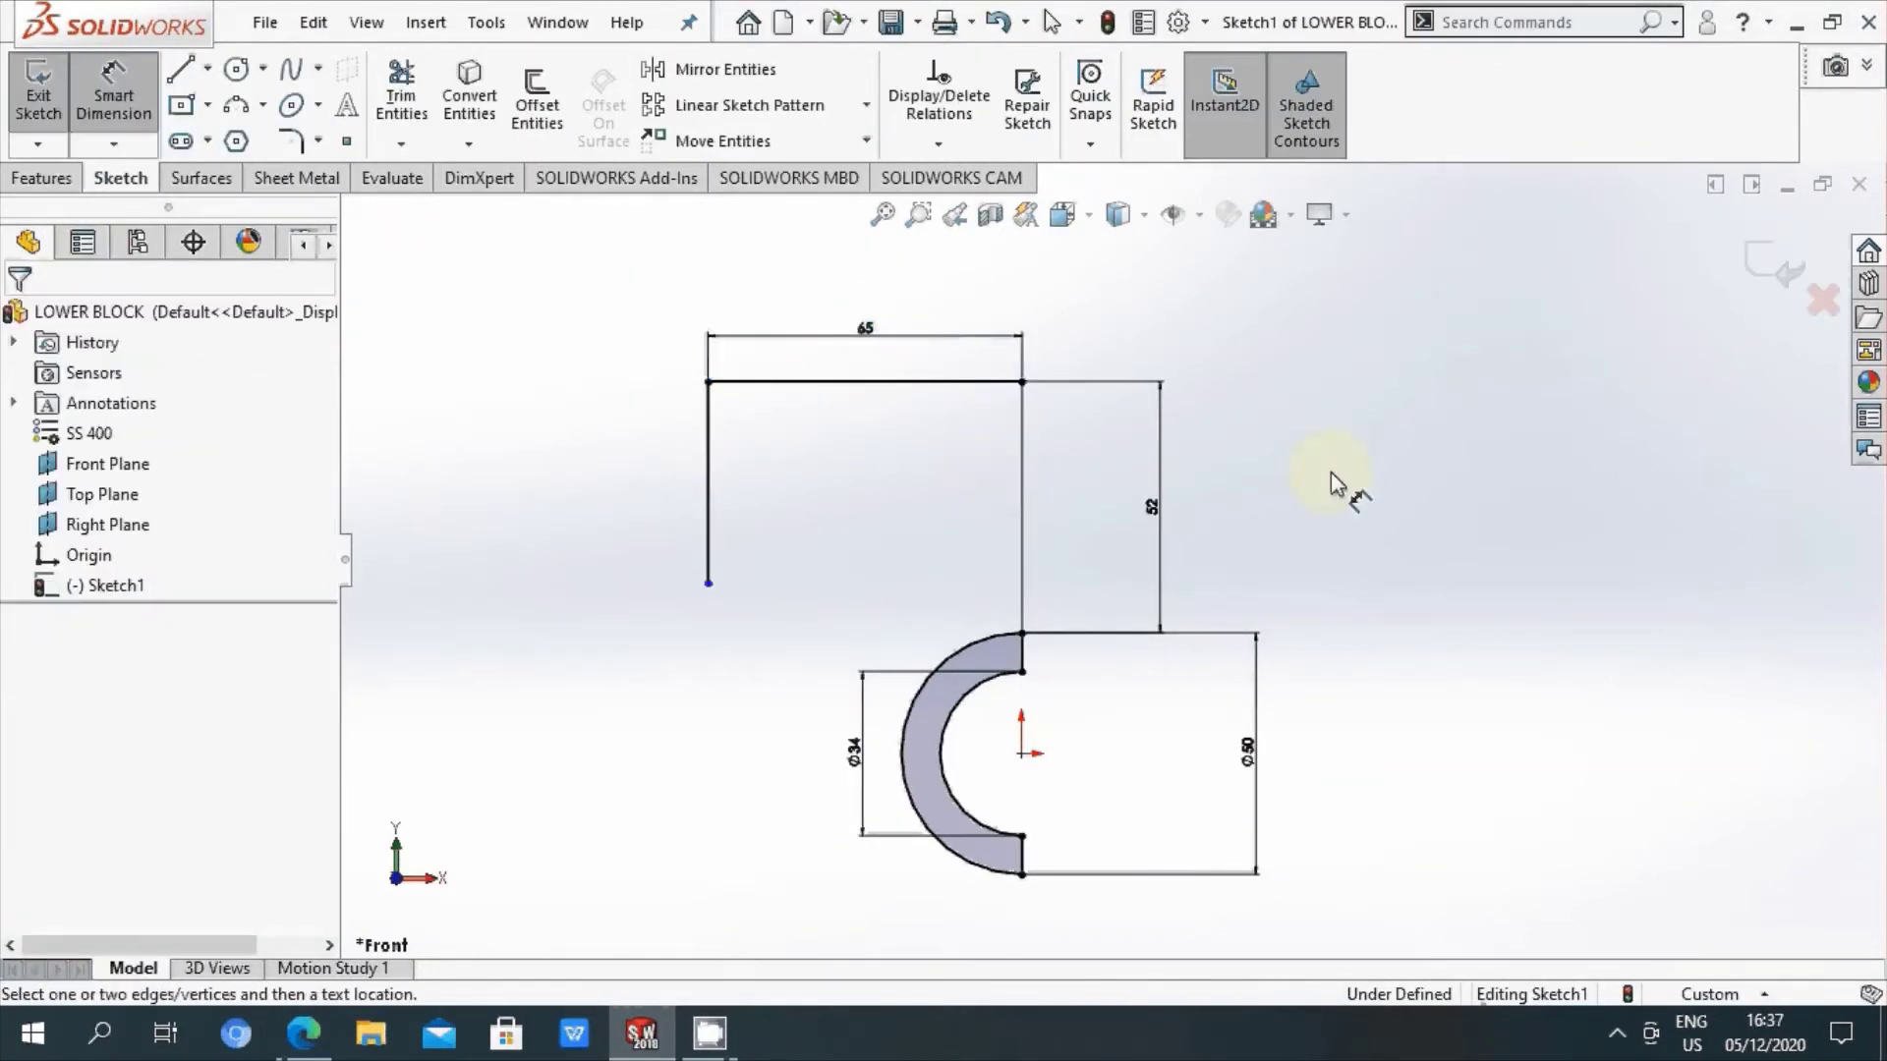
# Step: Draw an origin-centred circle and set its diameter to 145 mm by entering 72,5+72,5
pyautogui.click(246, 72)
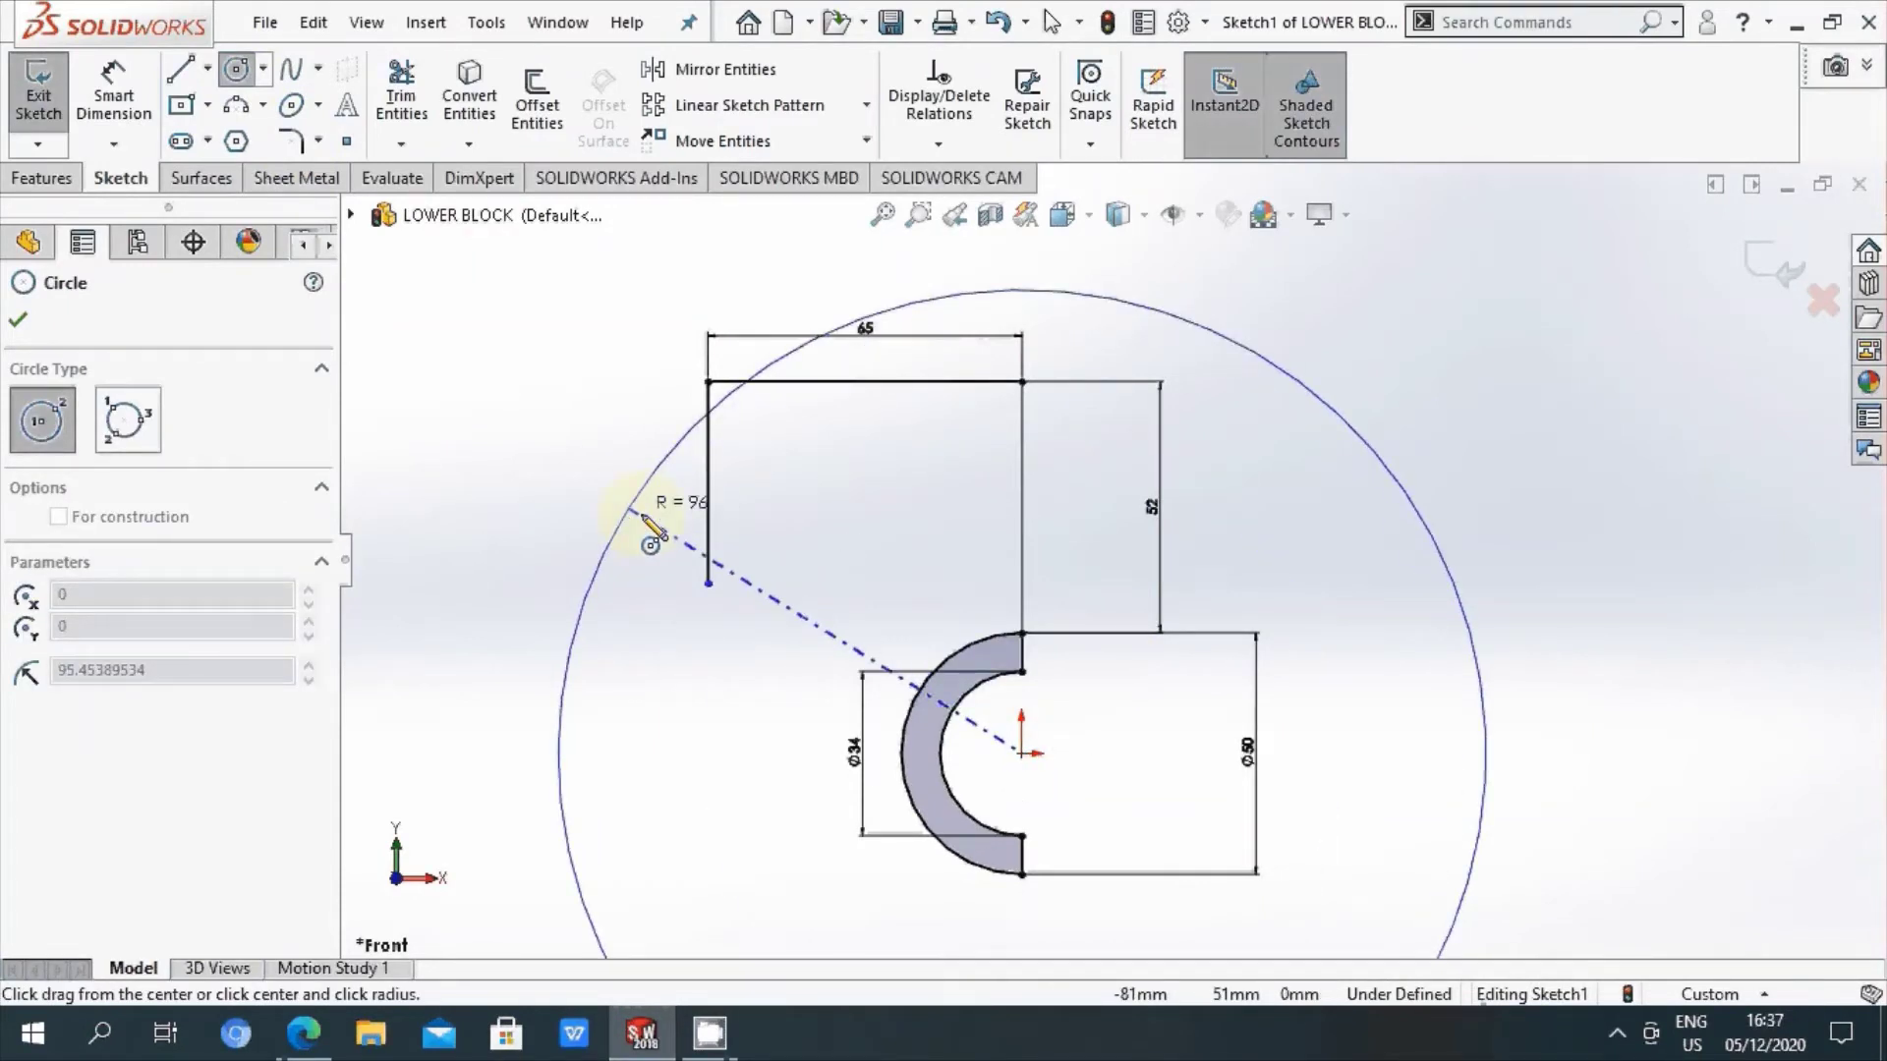
pyautogui.click(845, 509)
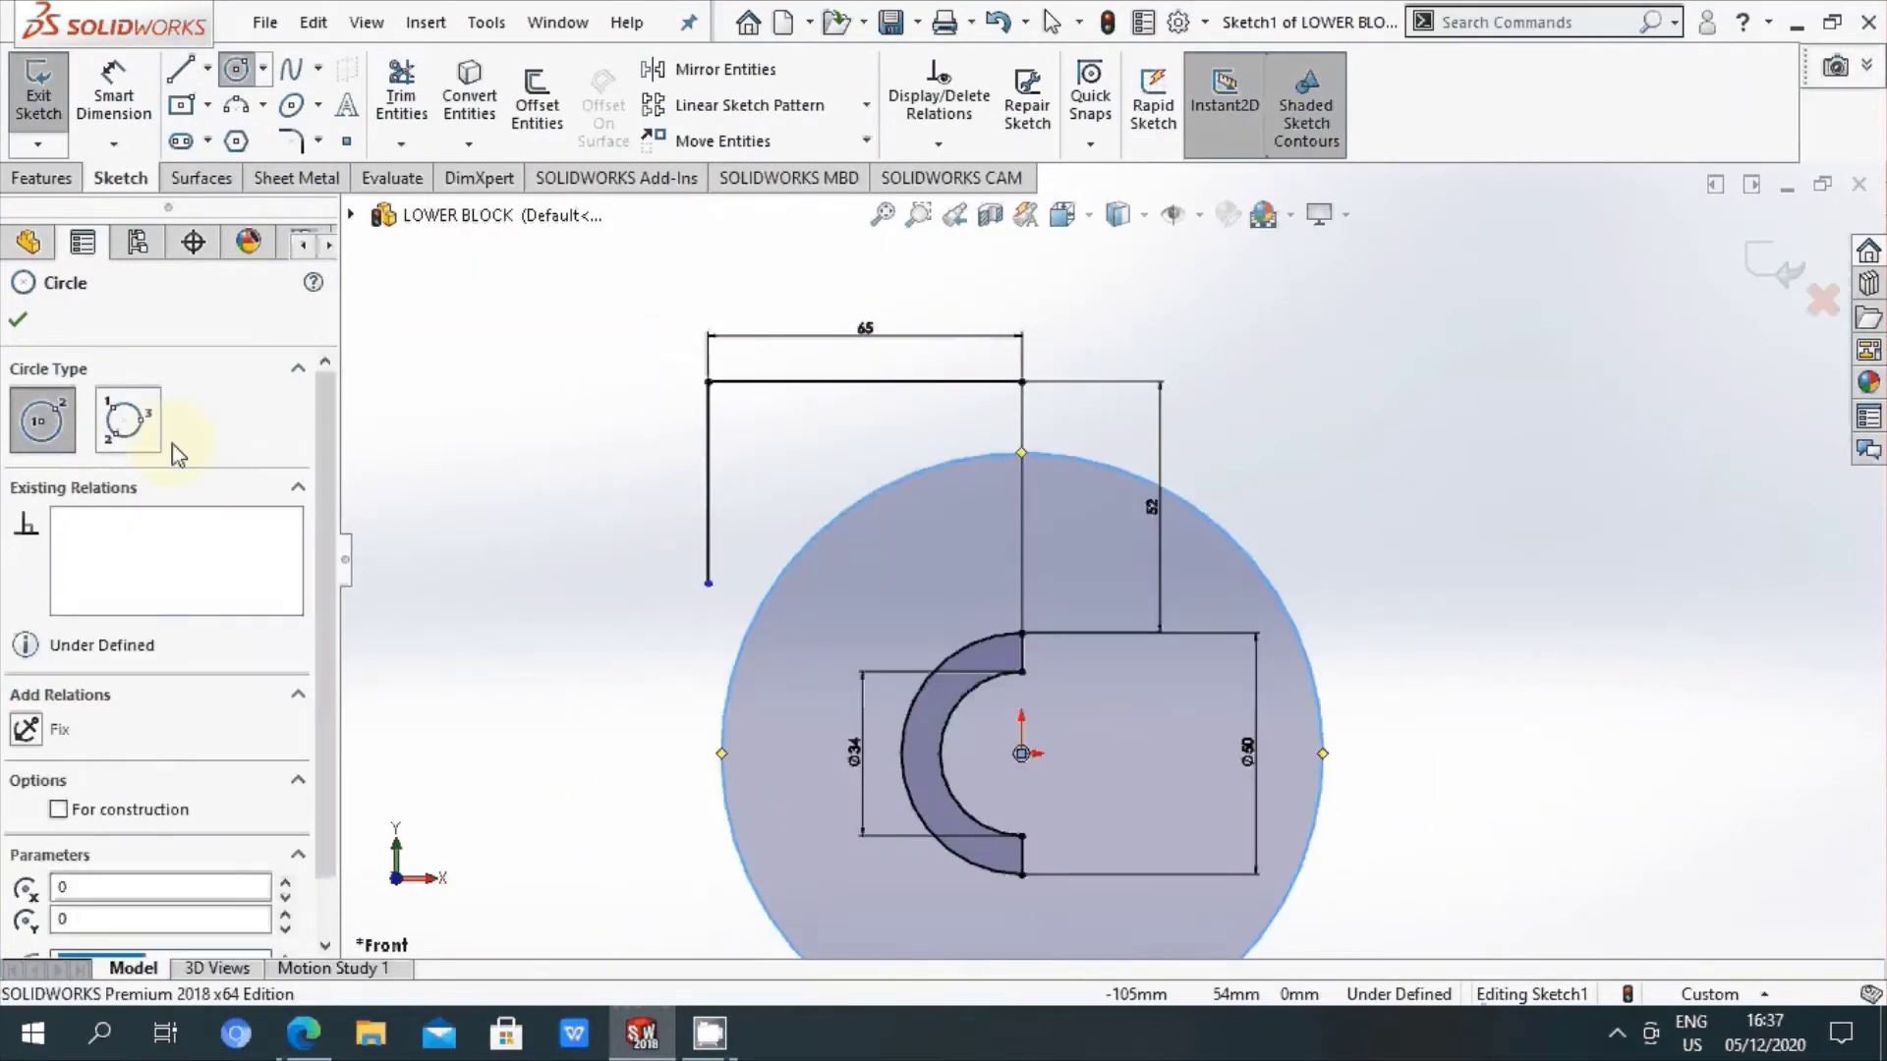
pyautogui.click(17, 320)
pyautogui.click(113, 96)
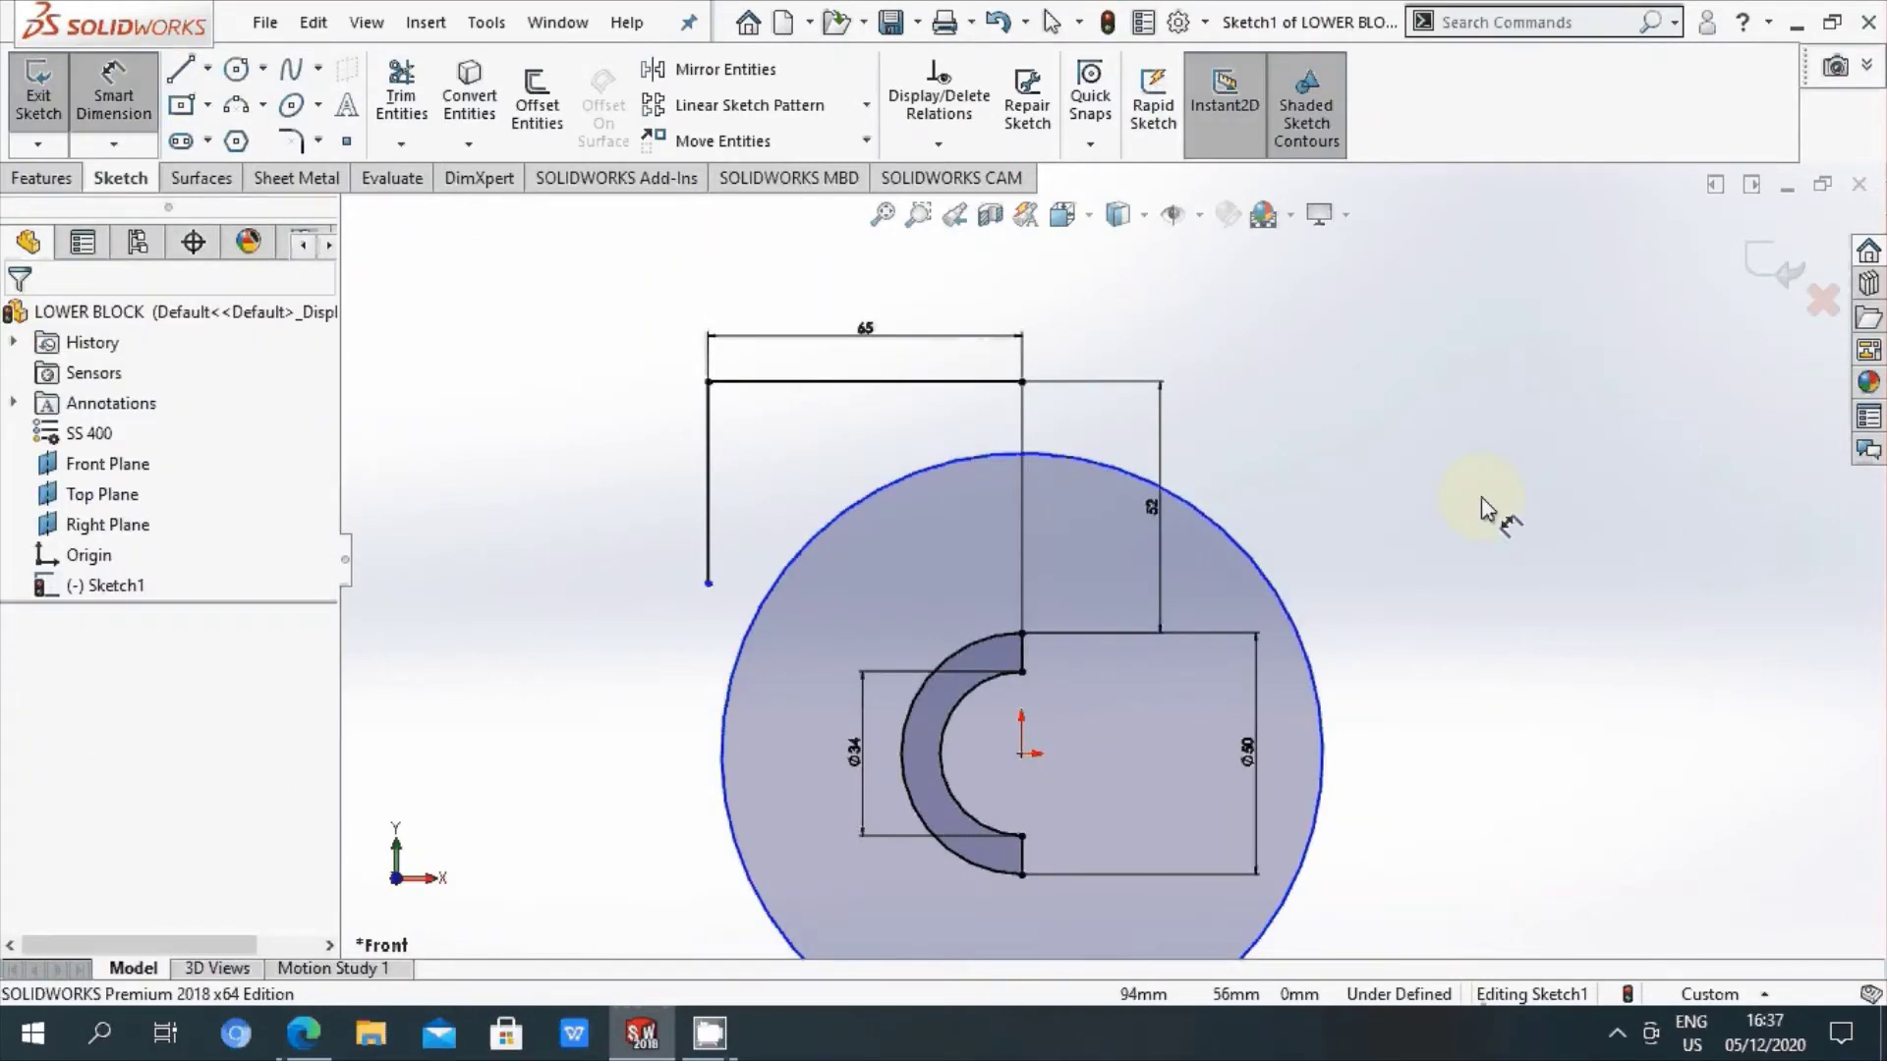
pyautogui.click(1300, 649)
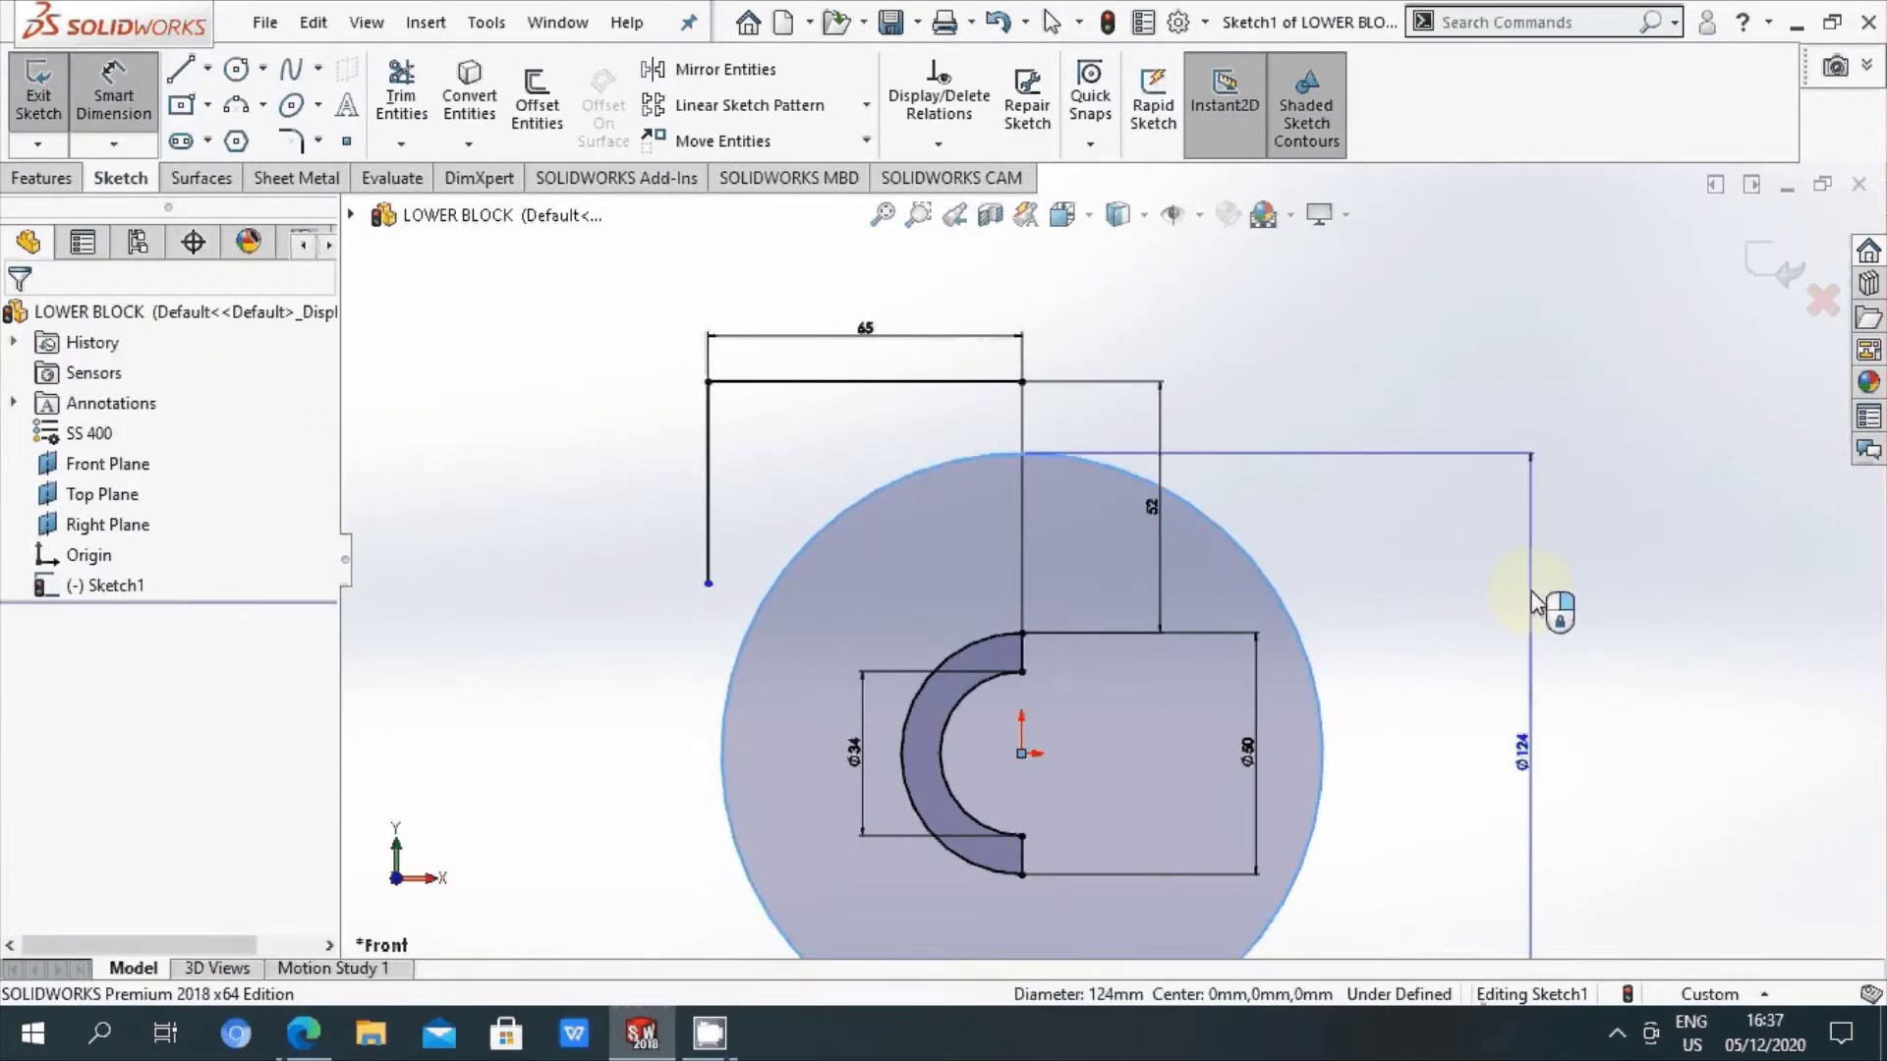
pyautogui.click(1531, 593)
pyautogui.write('7')
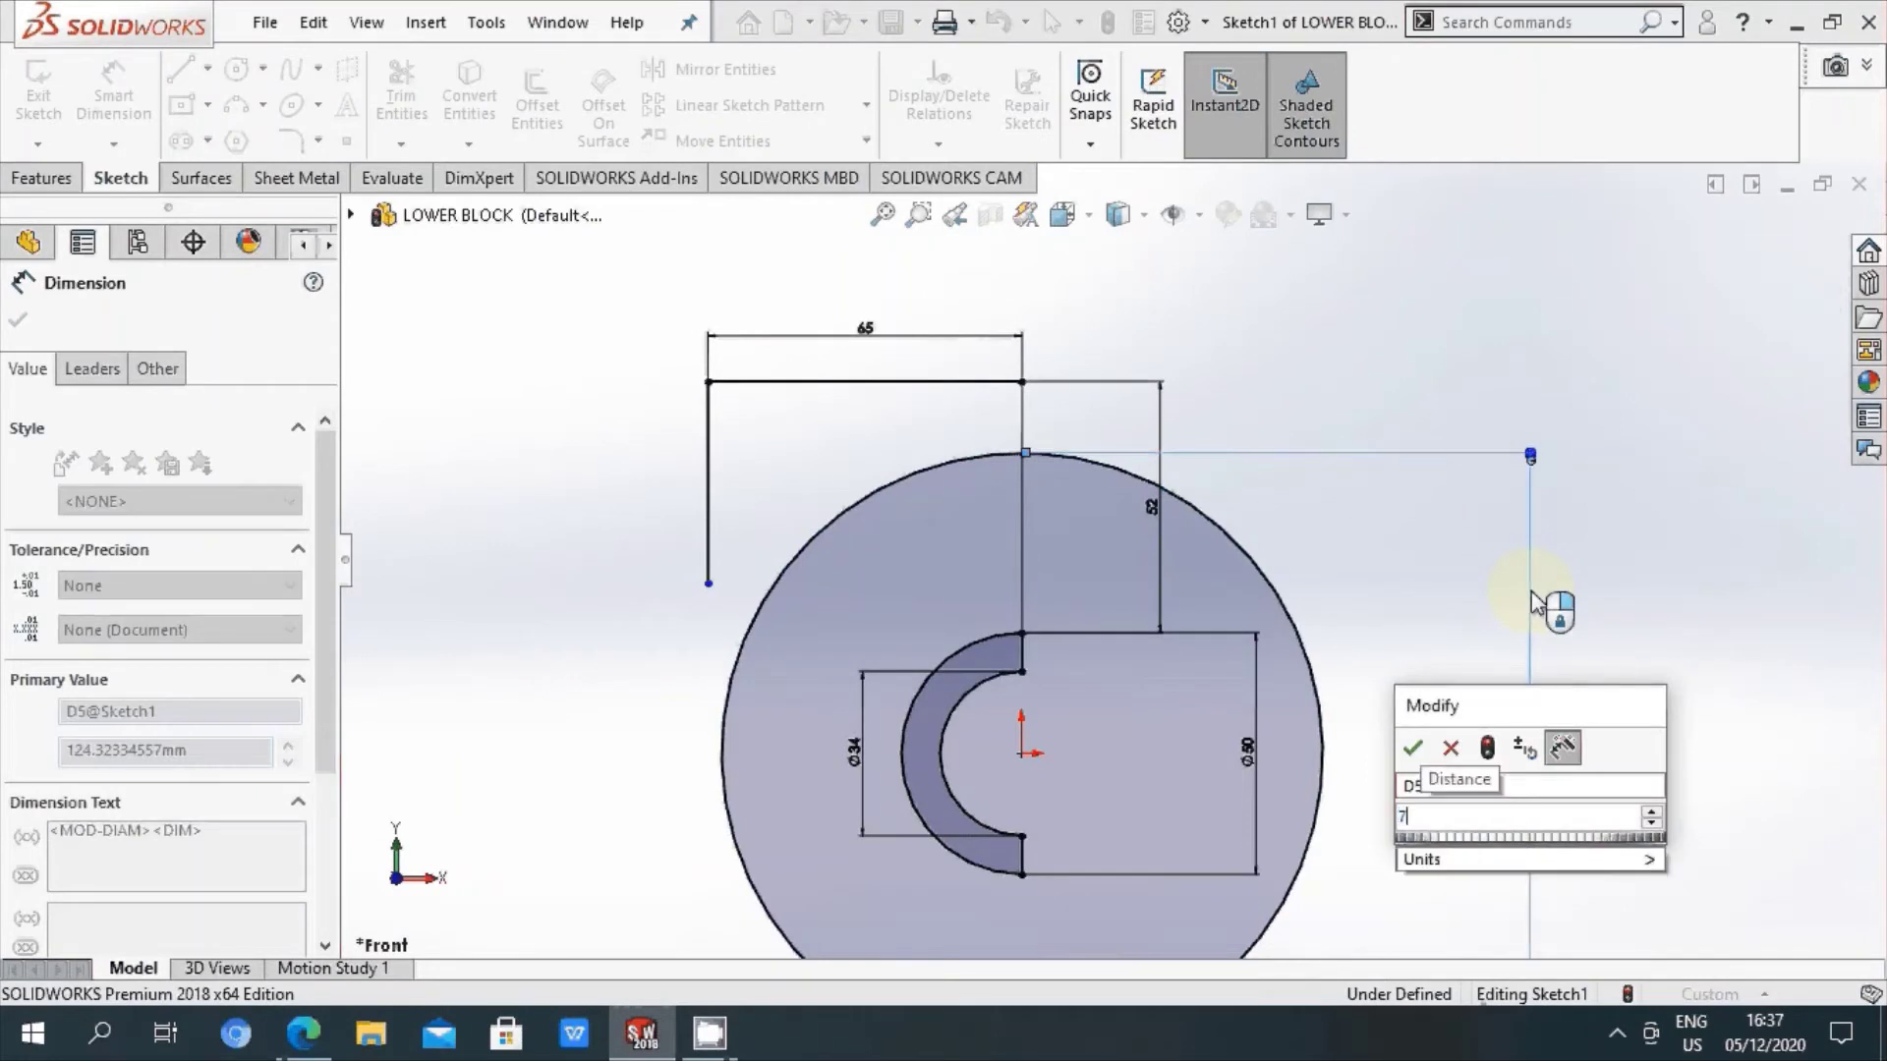
pyautogui.write('2,5')
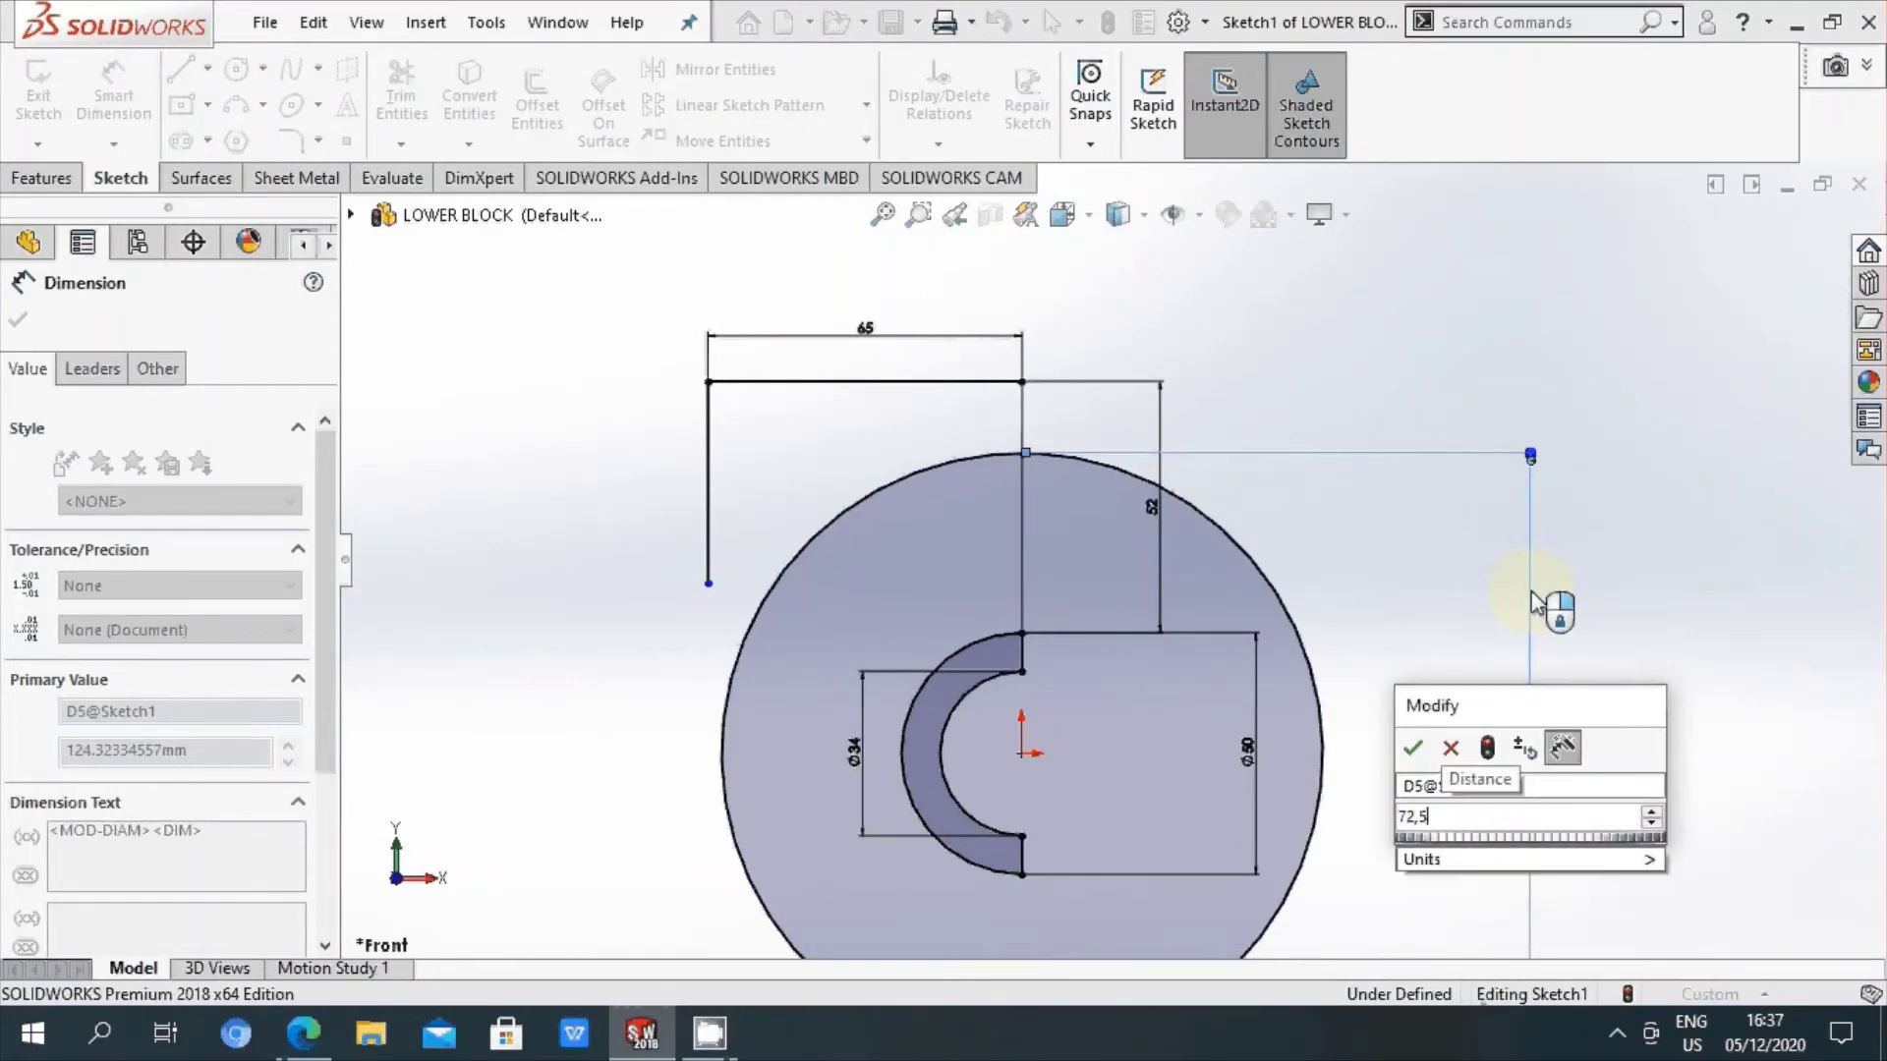
pyautogui.write('+')
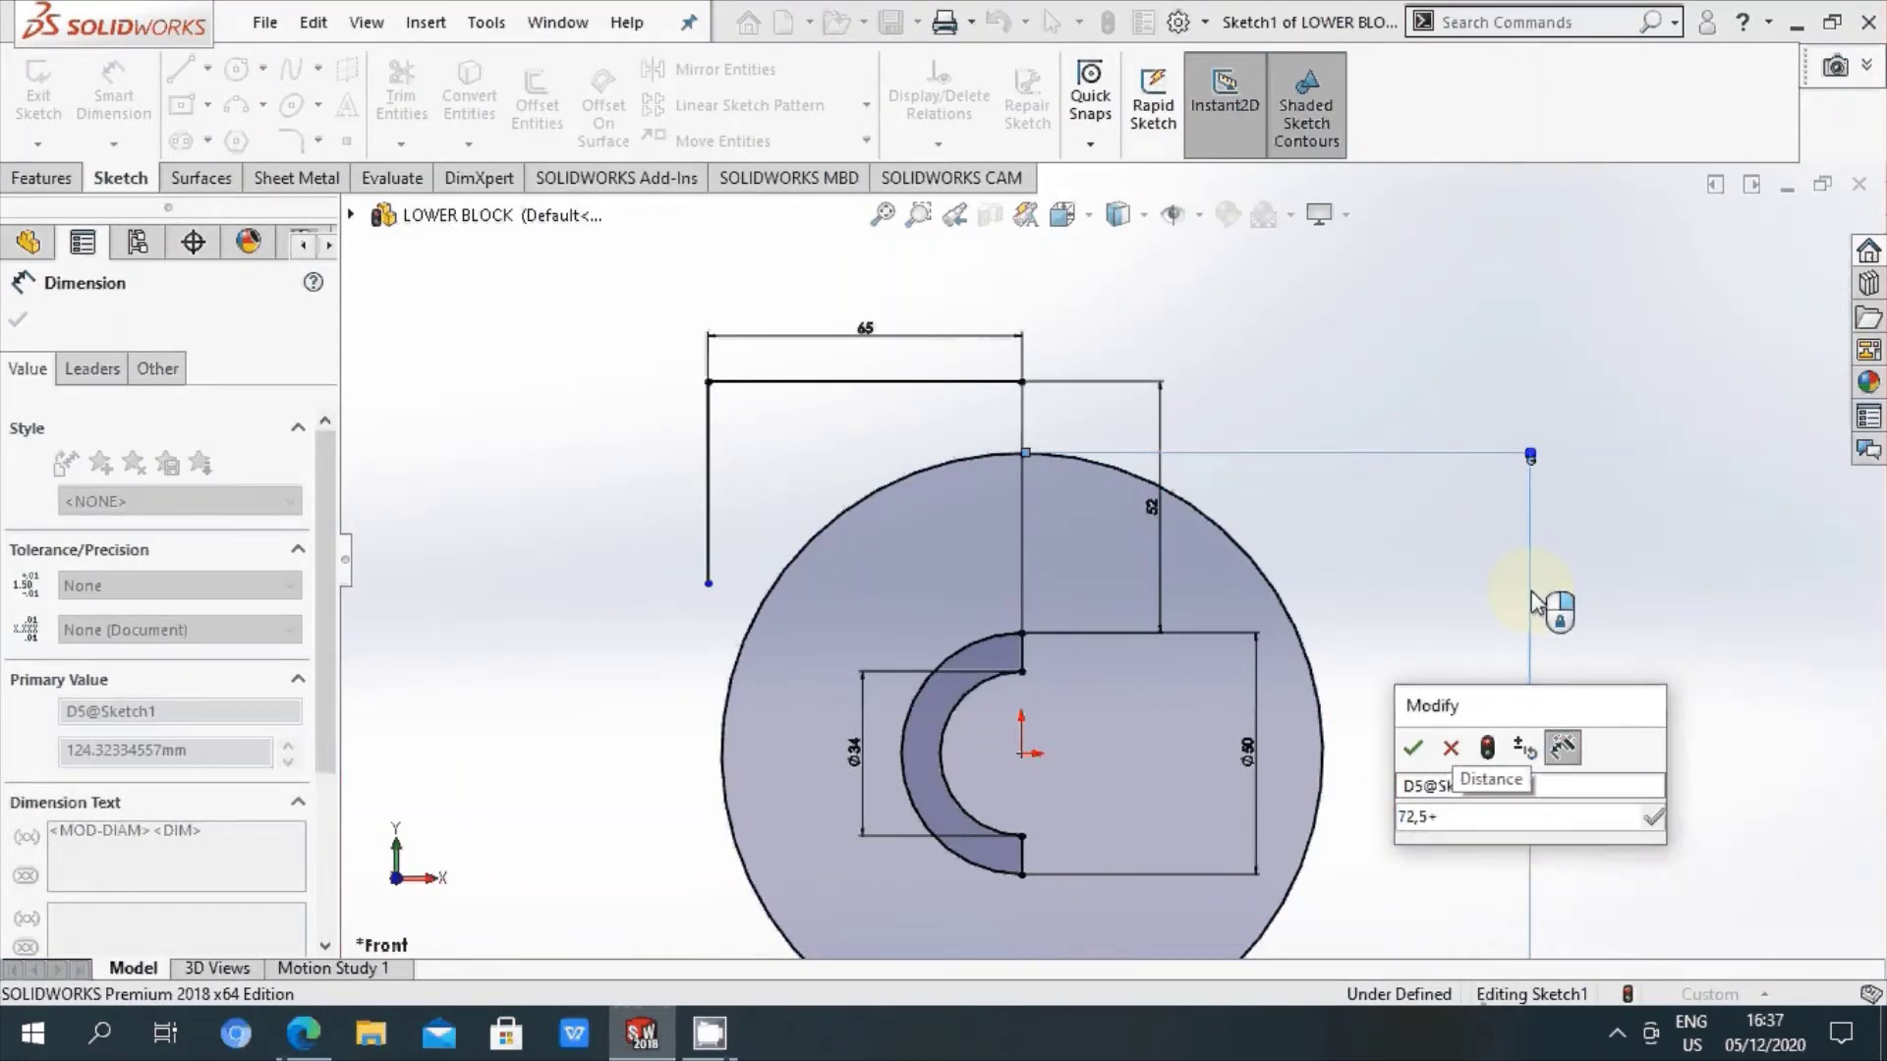
pyautogui.write('72,')
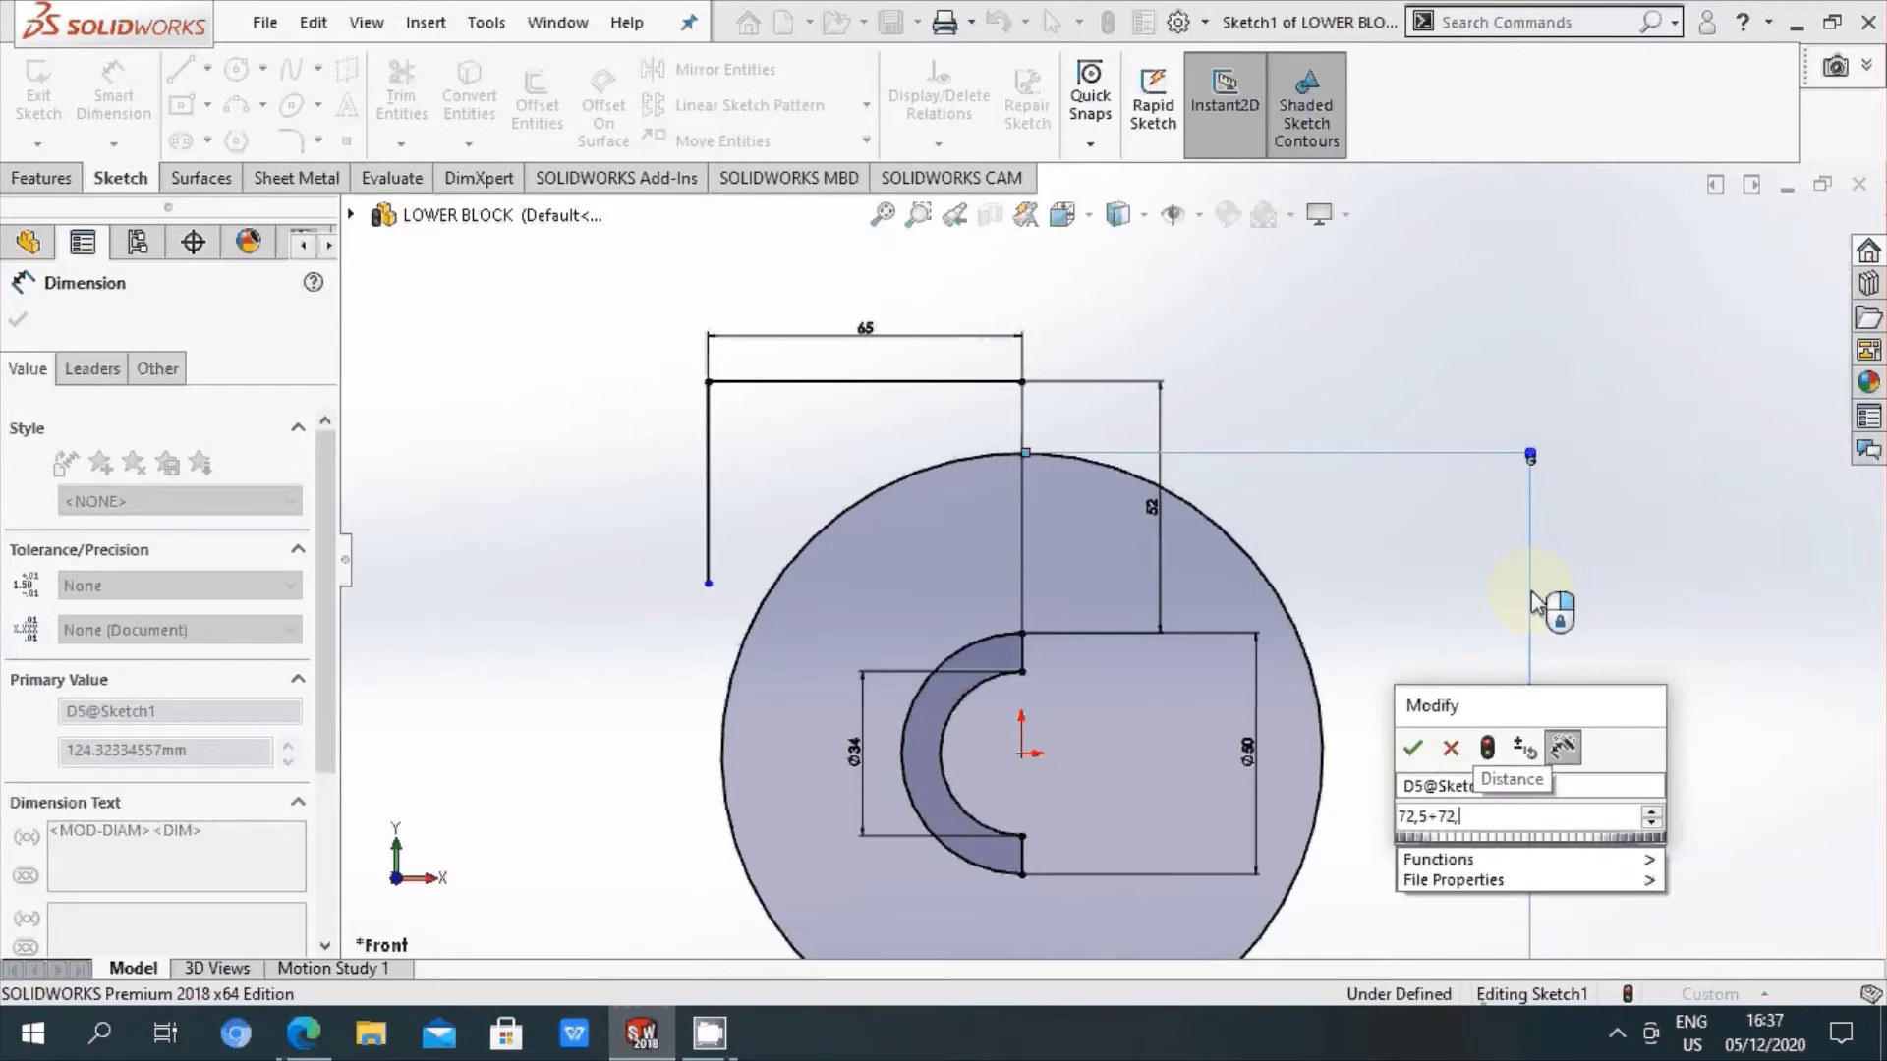
pyautogui.write('5')
pyautogui.press('Return')
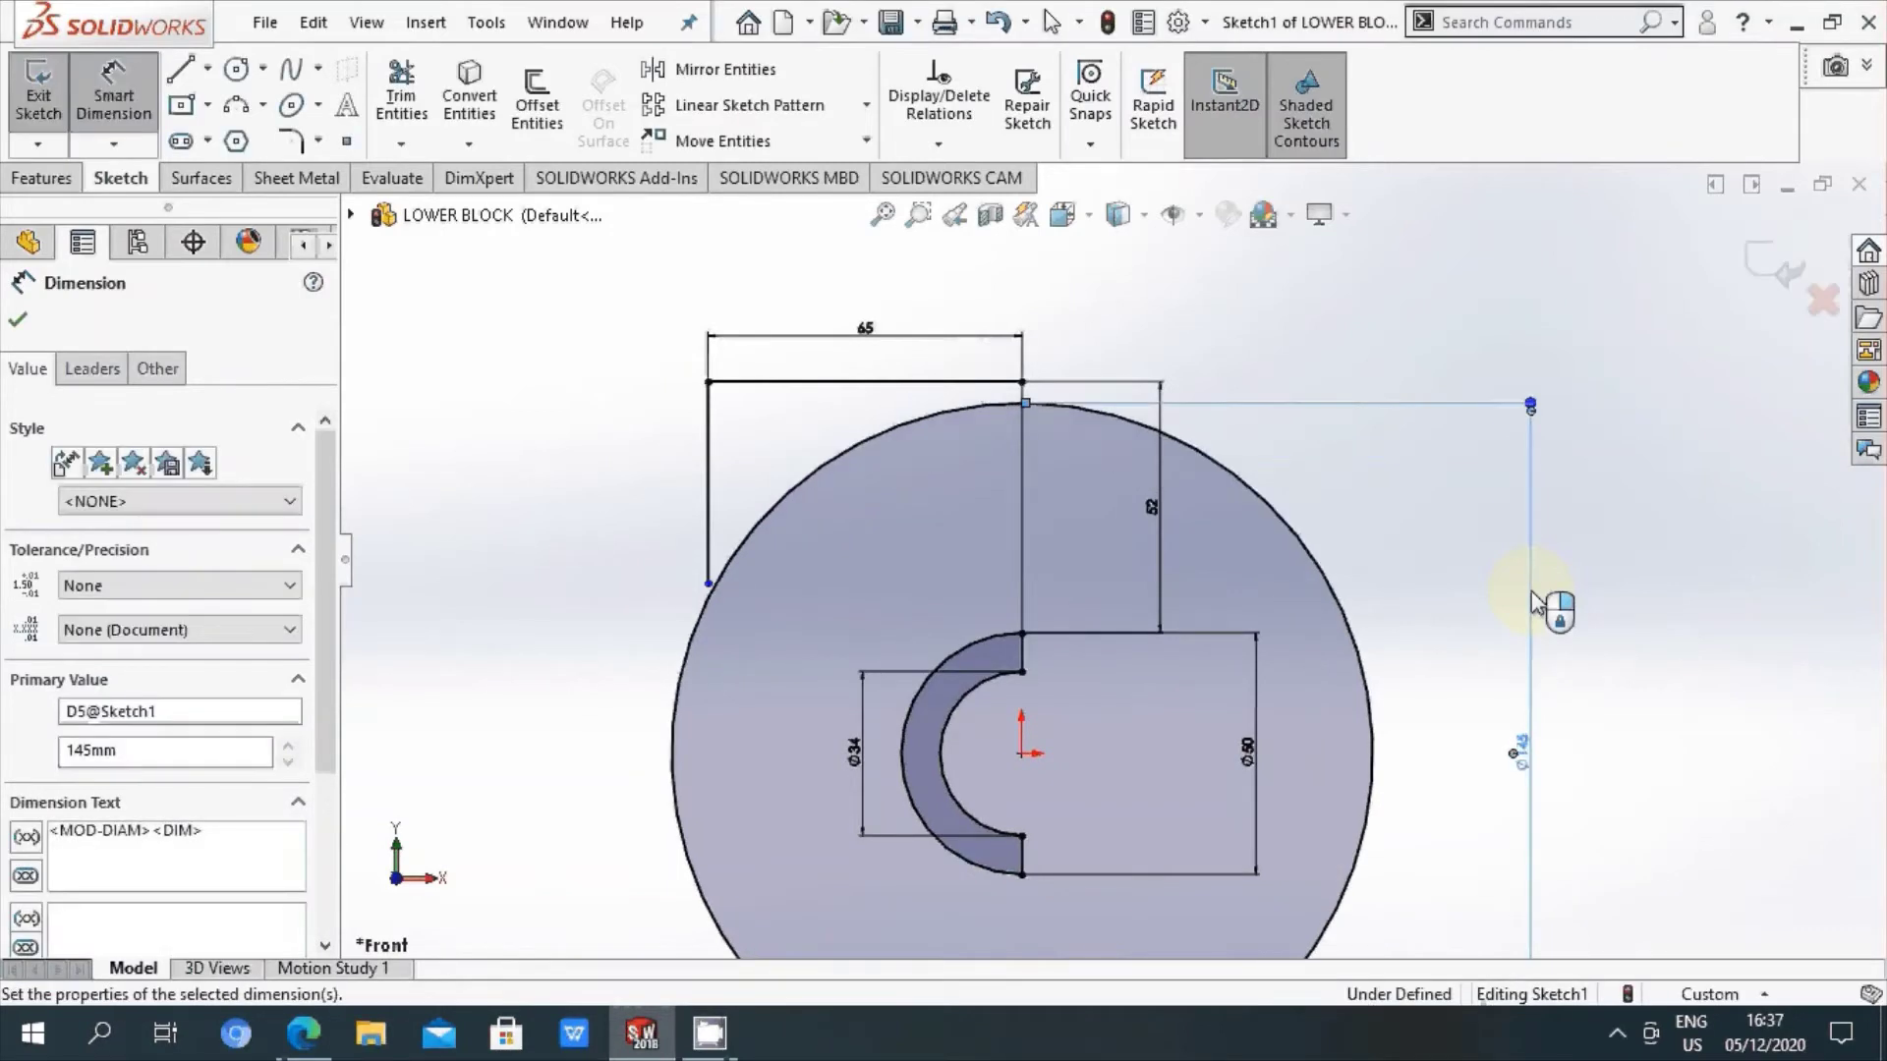
# Step: Drag the left vertical line's lower endpoint down onto the Ø145 circle
pyautogui.click(1447, 389)
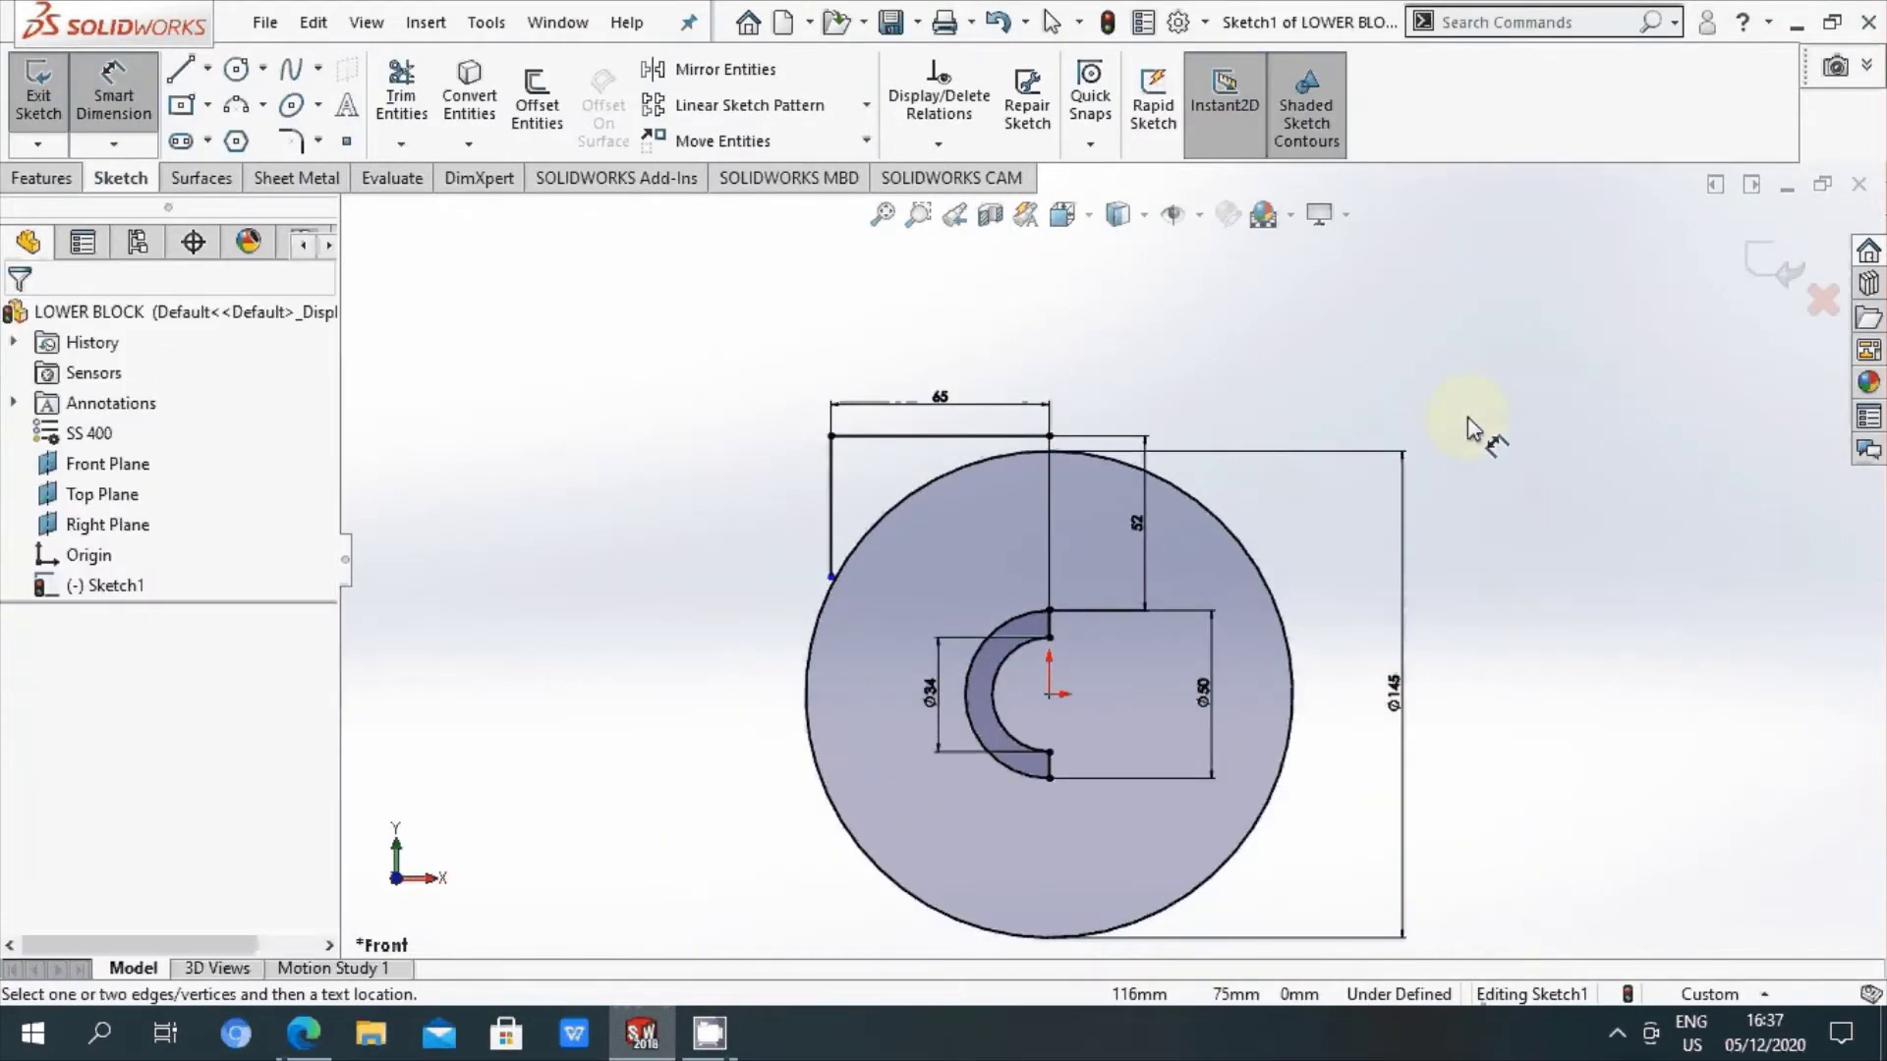
pyautogui.rightClick(641, 468)
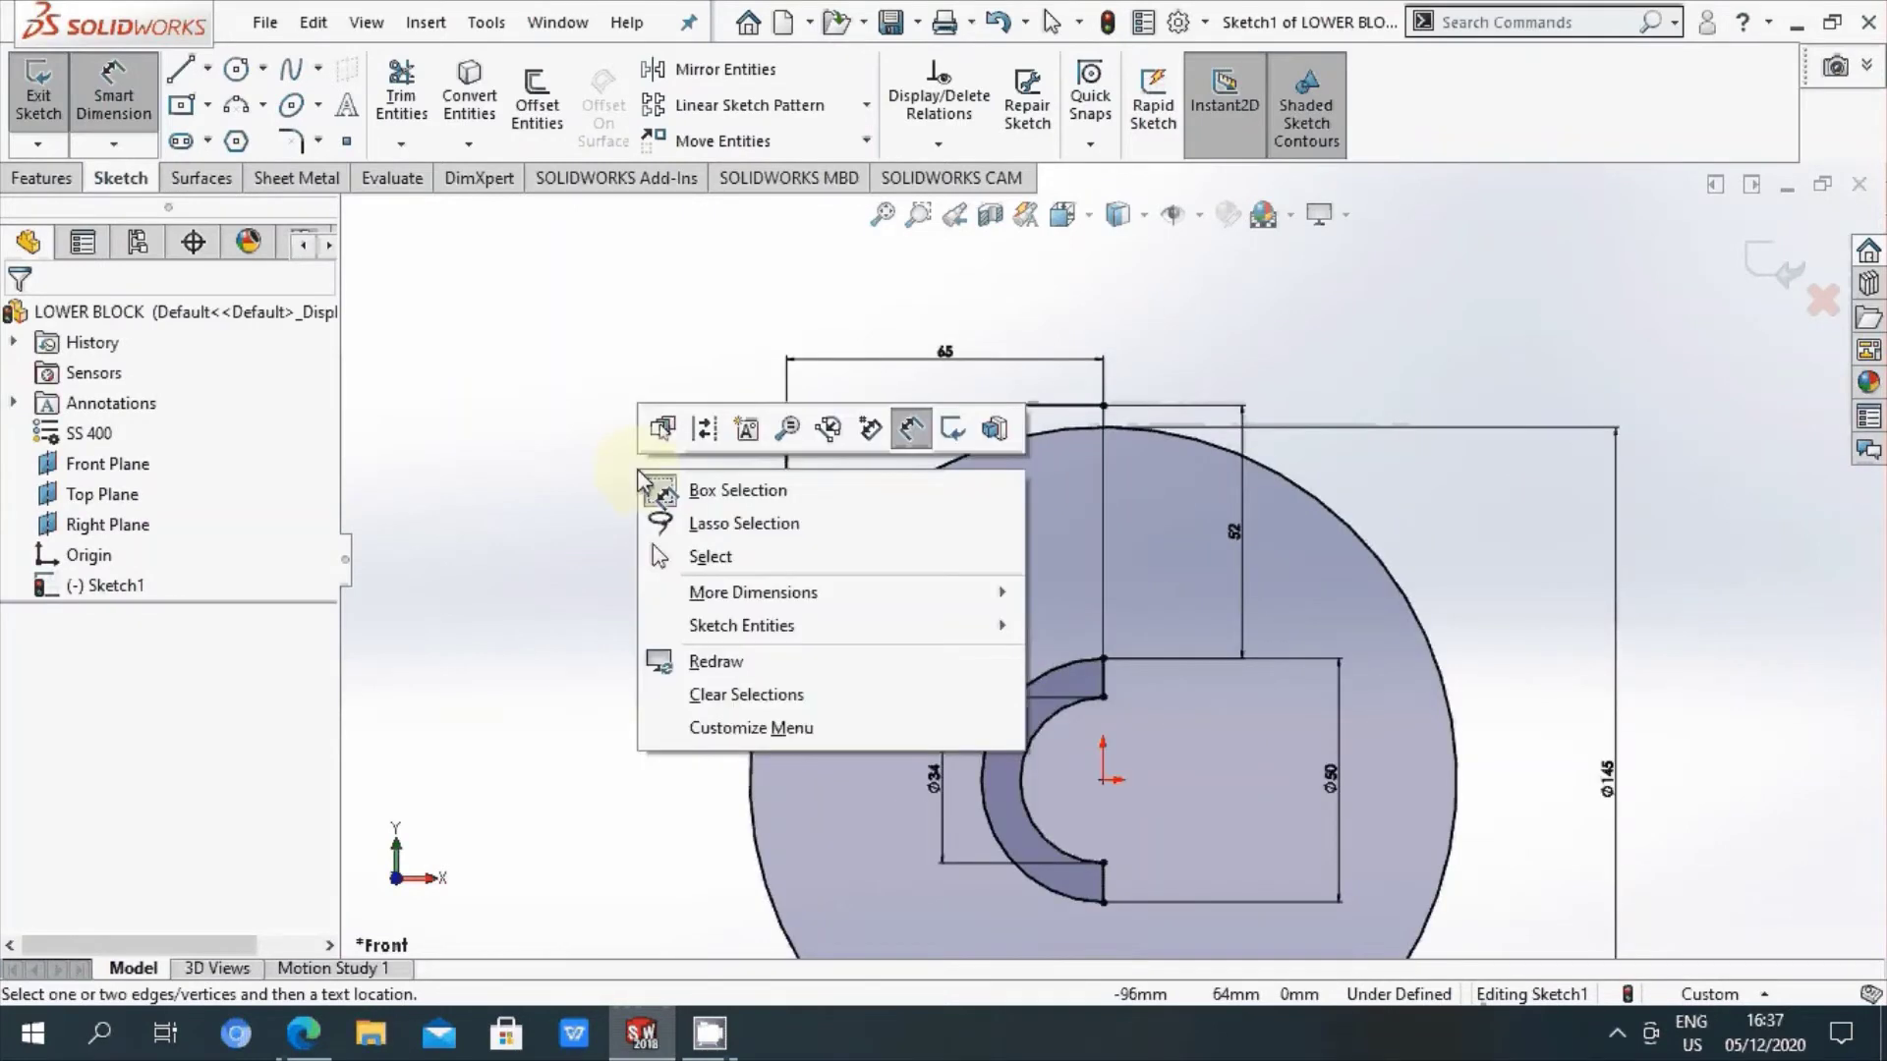
pyautogui.click(691, 556)
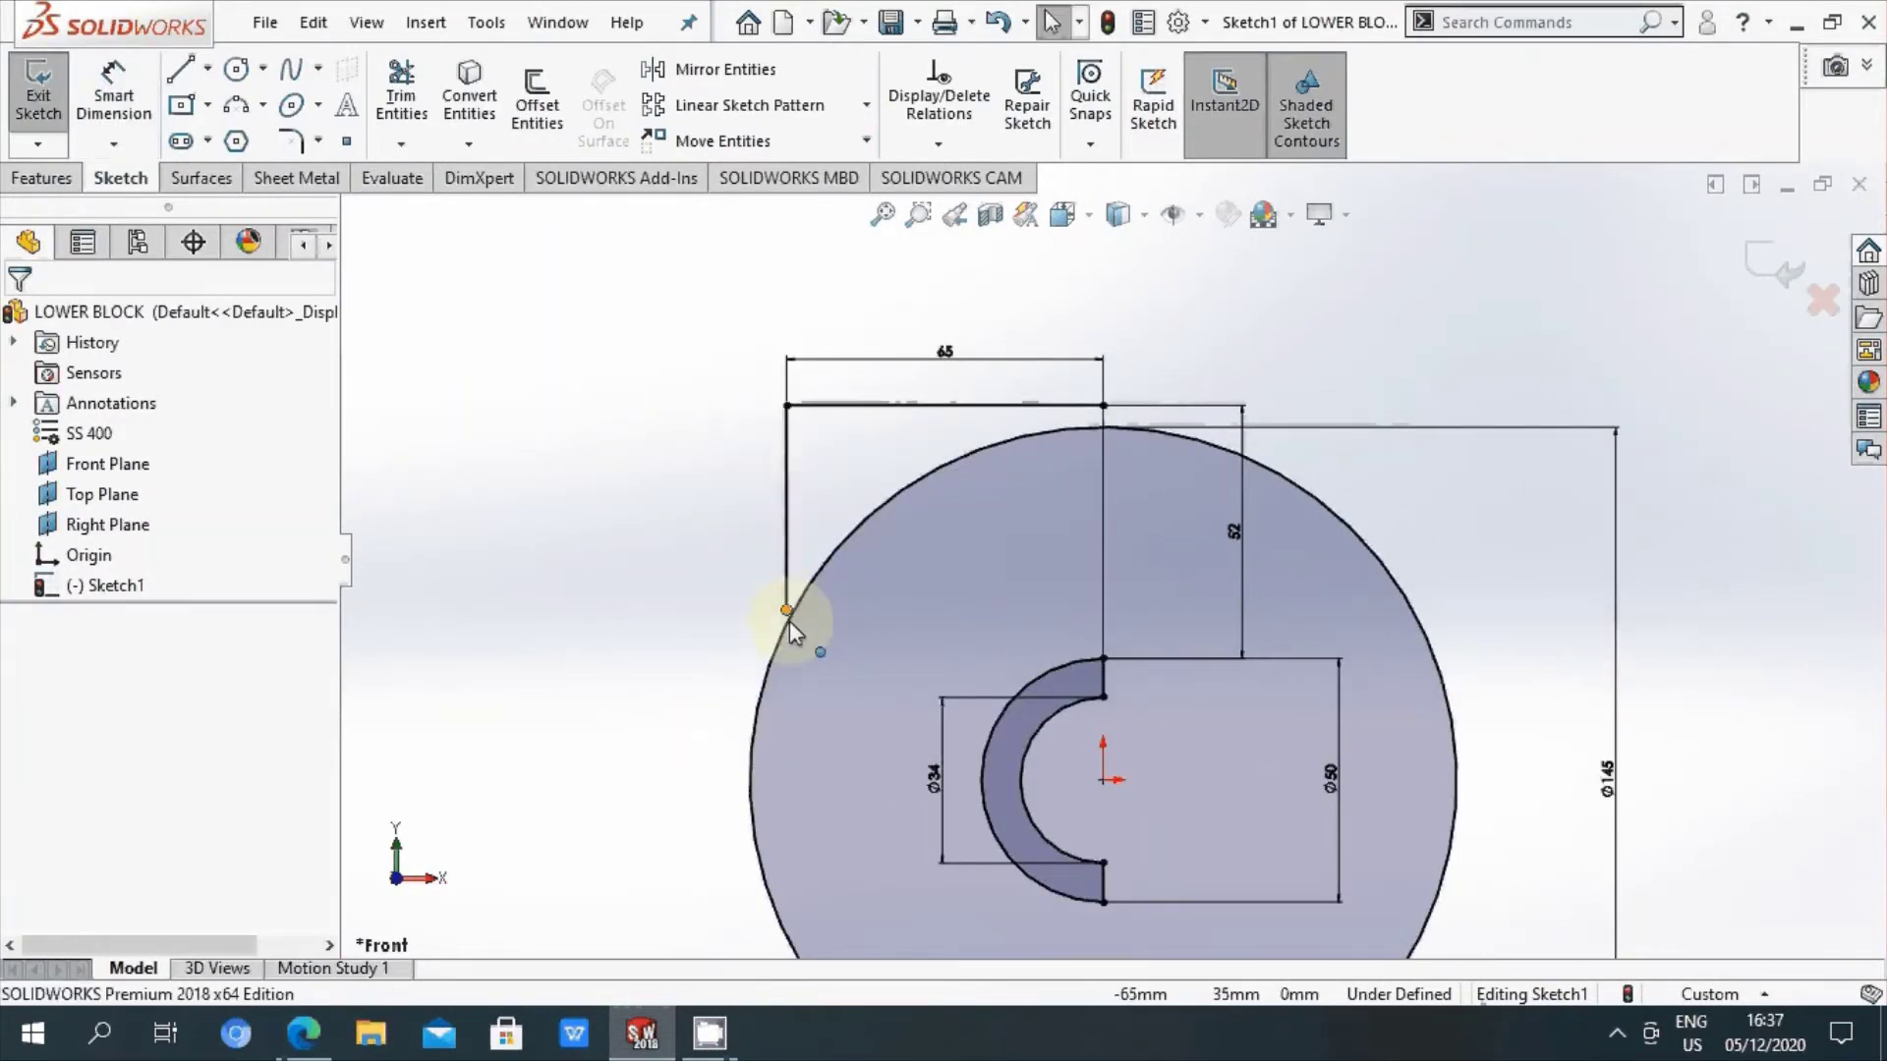
pyautogui.moveTo(788, 621); pyautogui.dragTo(788, 705)
pyautogui.click(664, 575)
# Step: Draw a vertical line from the half-ring's lower end down to the circle's bottom
pyautogui.click(180, 69)
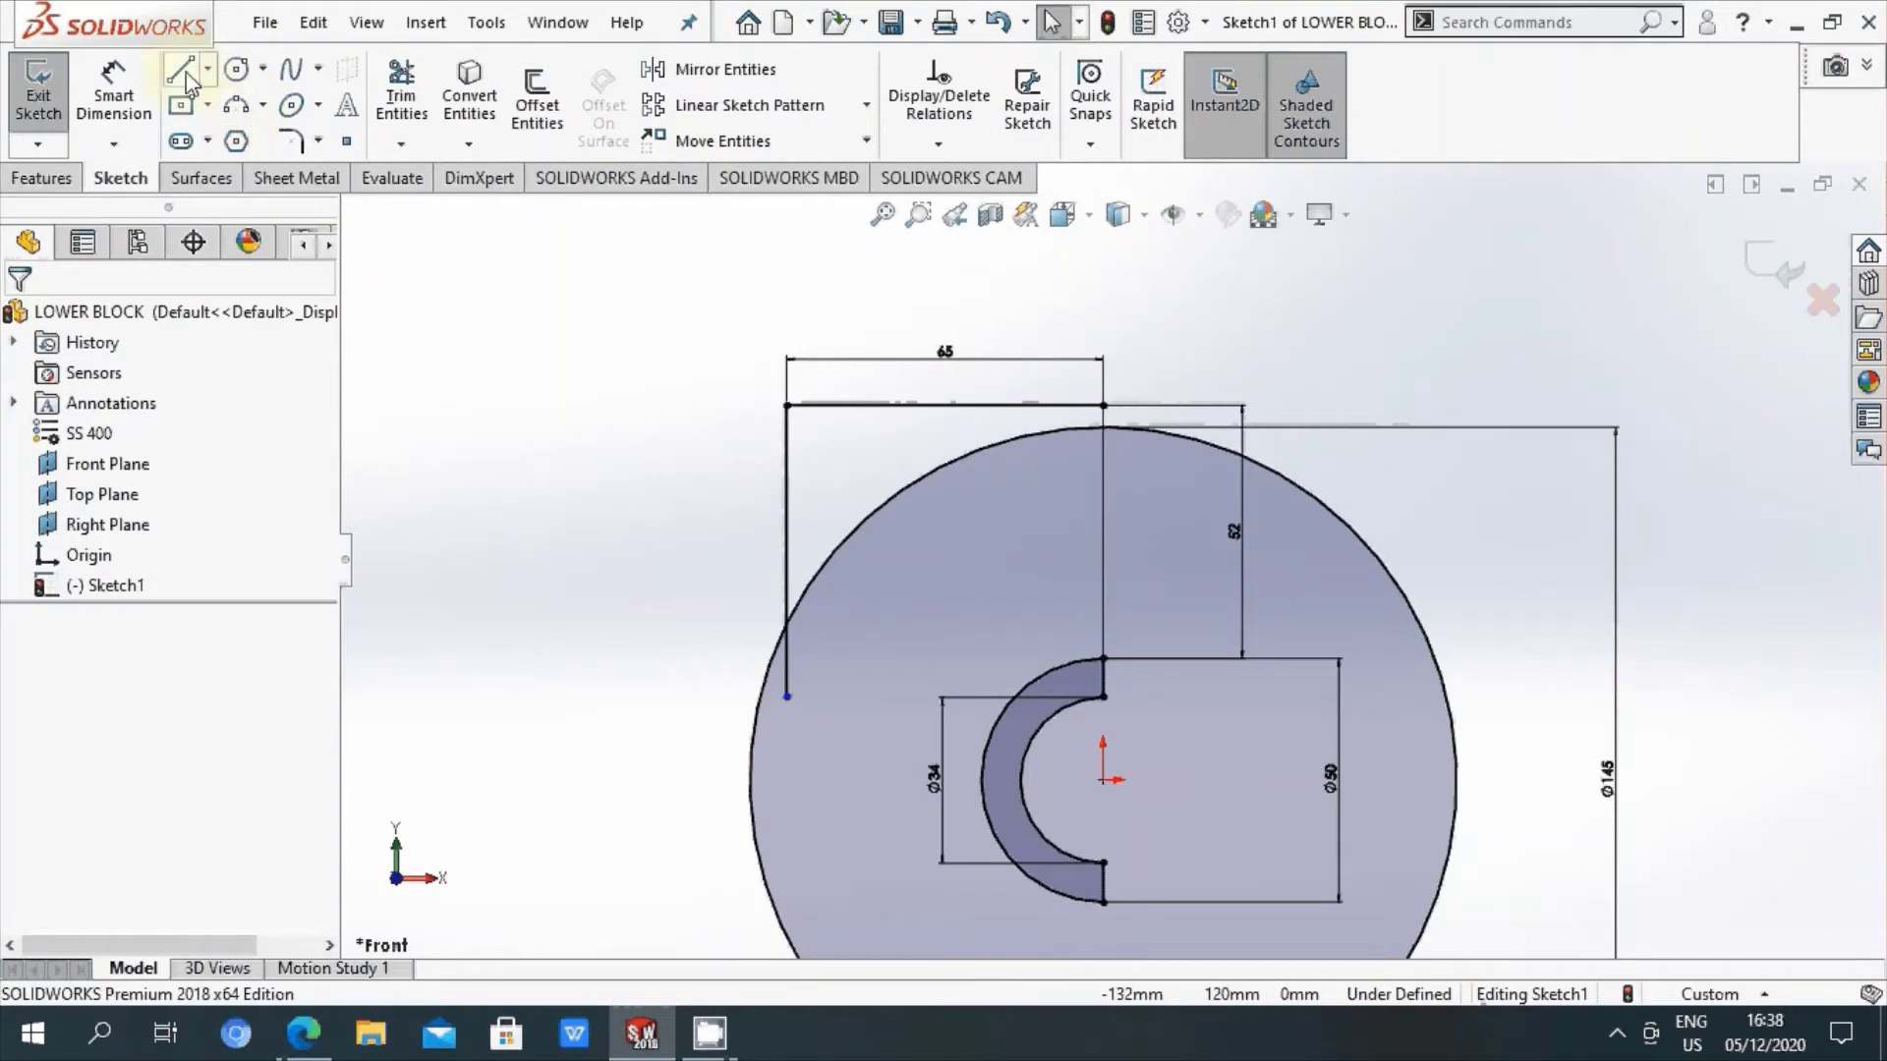
pyautogui.scroll(3, 1109, 561)
pyautogui.scroll(-2, 1116, 707)
pyautogui.scroll(-1, 1115, 623)
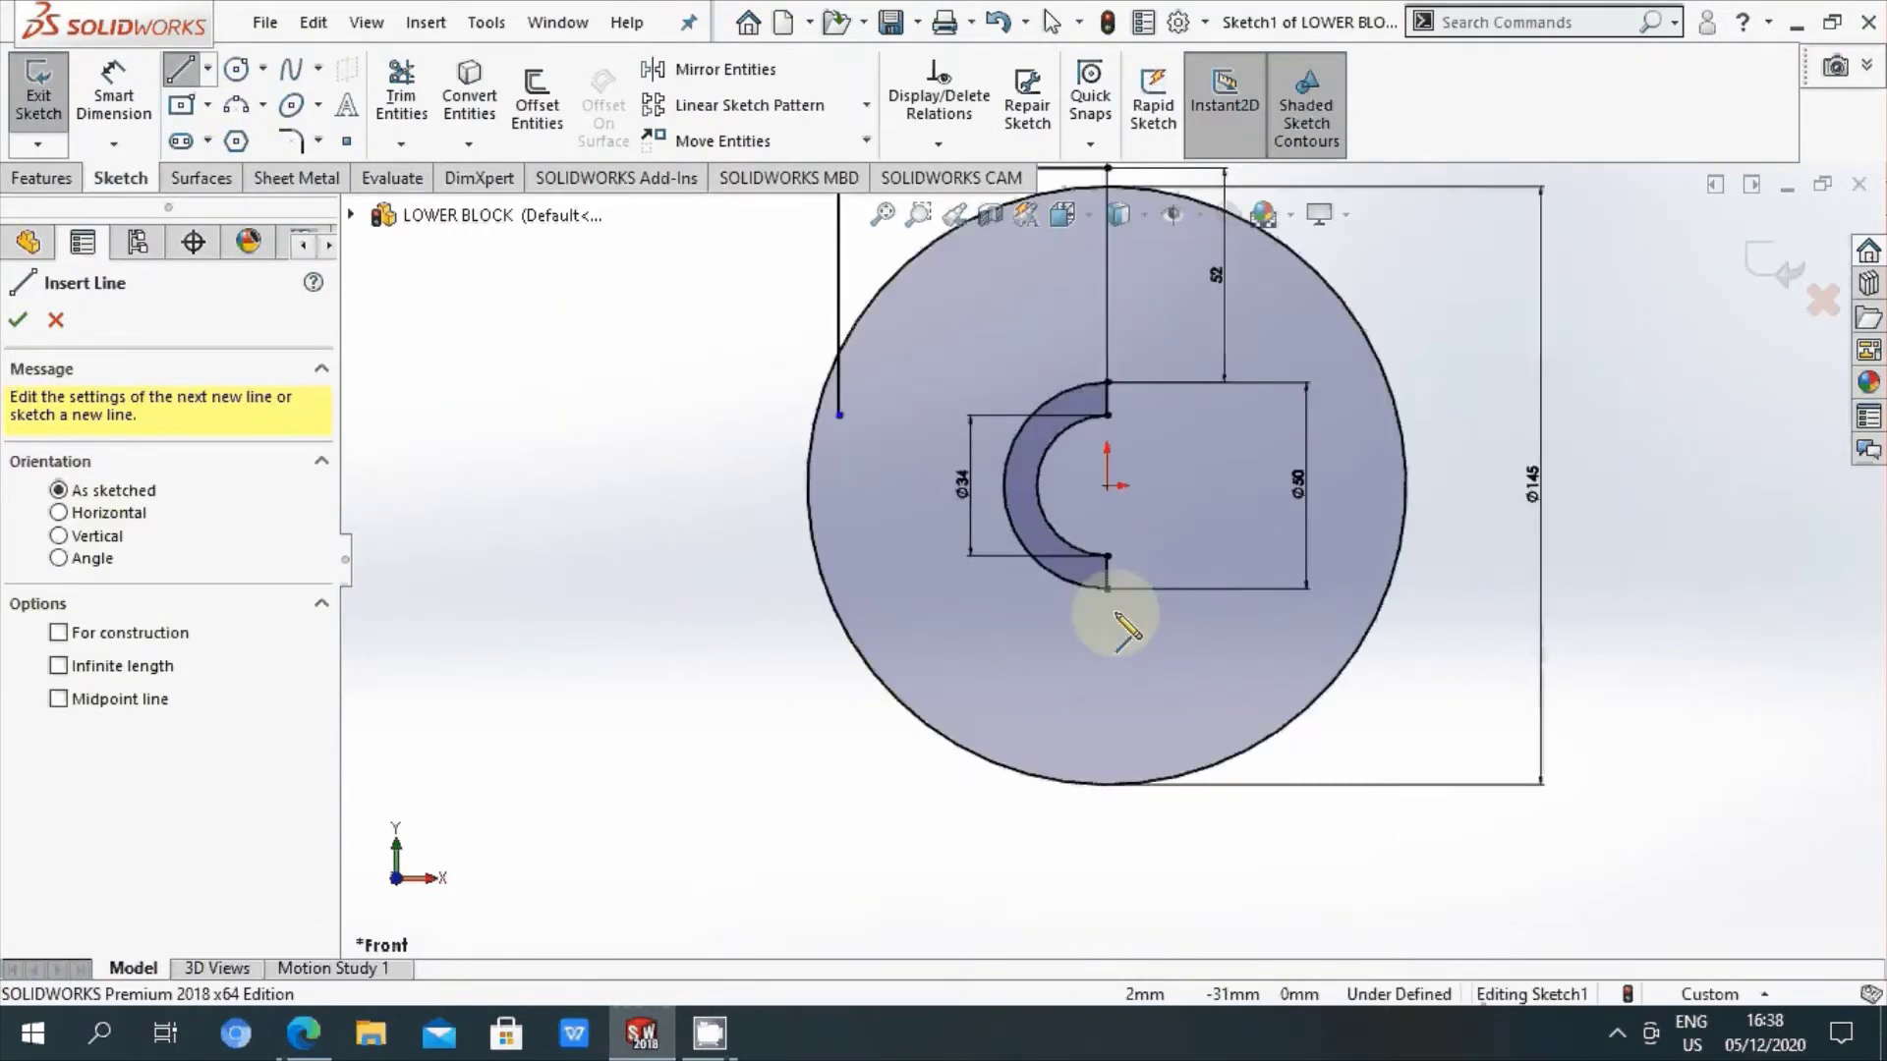
pyautogui.click(1107, 588)
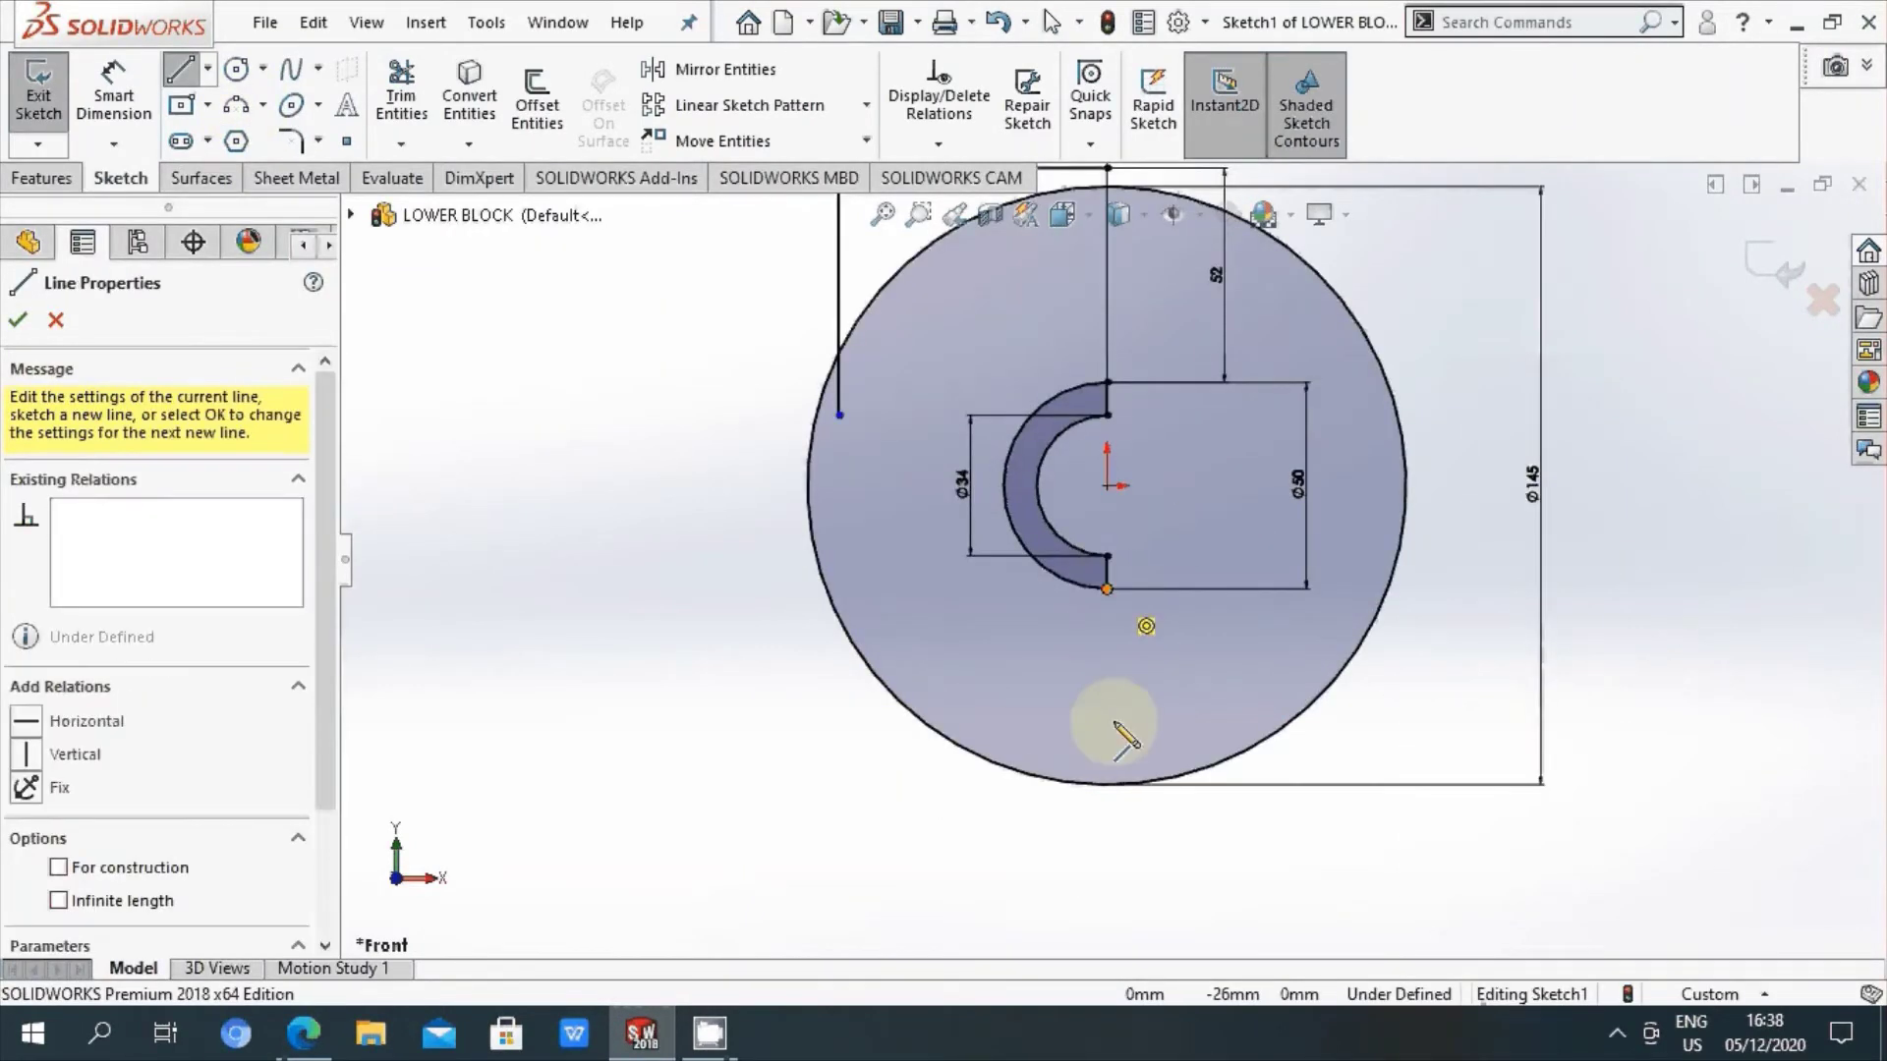
pyautogui.click(1107, 784)
pyautogui.rightClick(1108, 787)
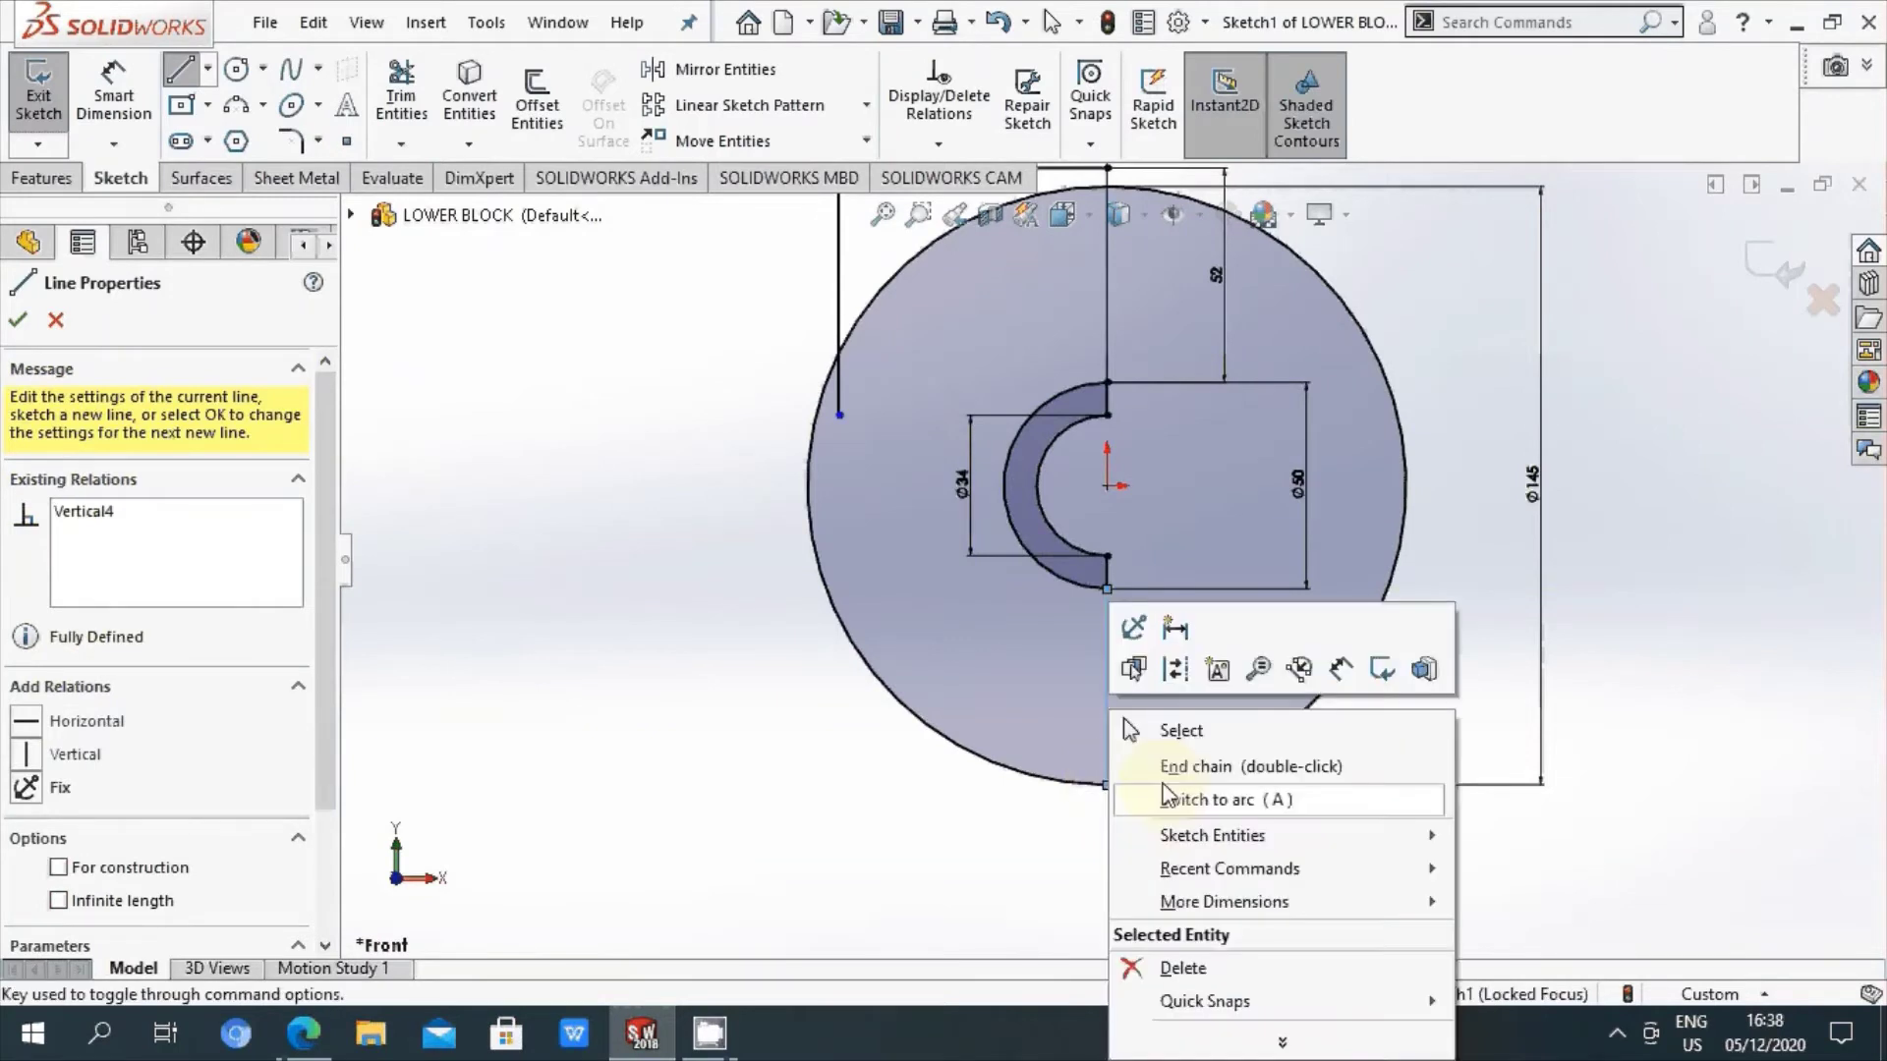
pyautogui.click(1159, 724)
pyautogui.scroll(1, 1111, 590)
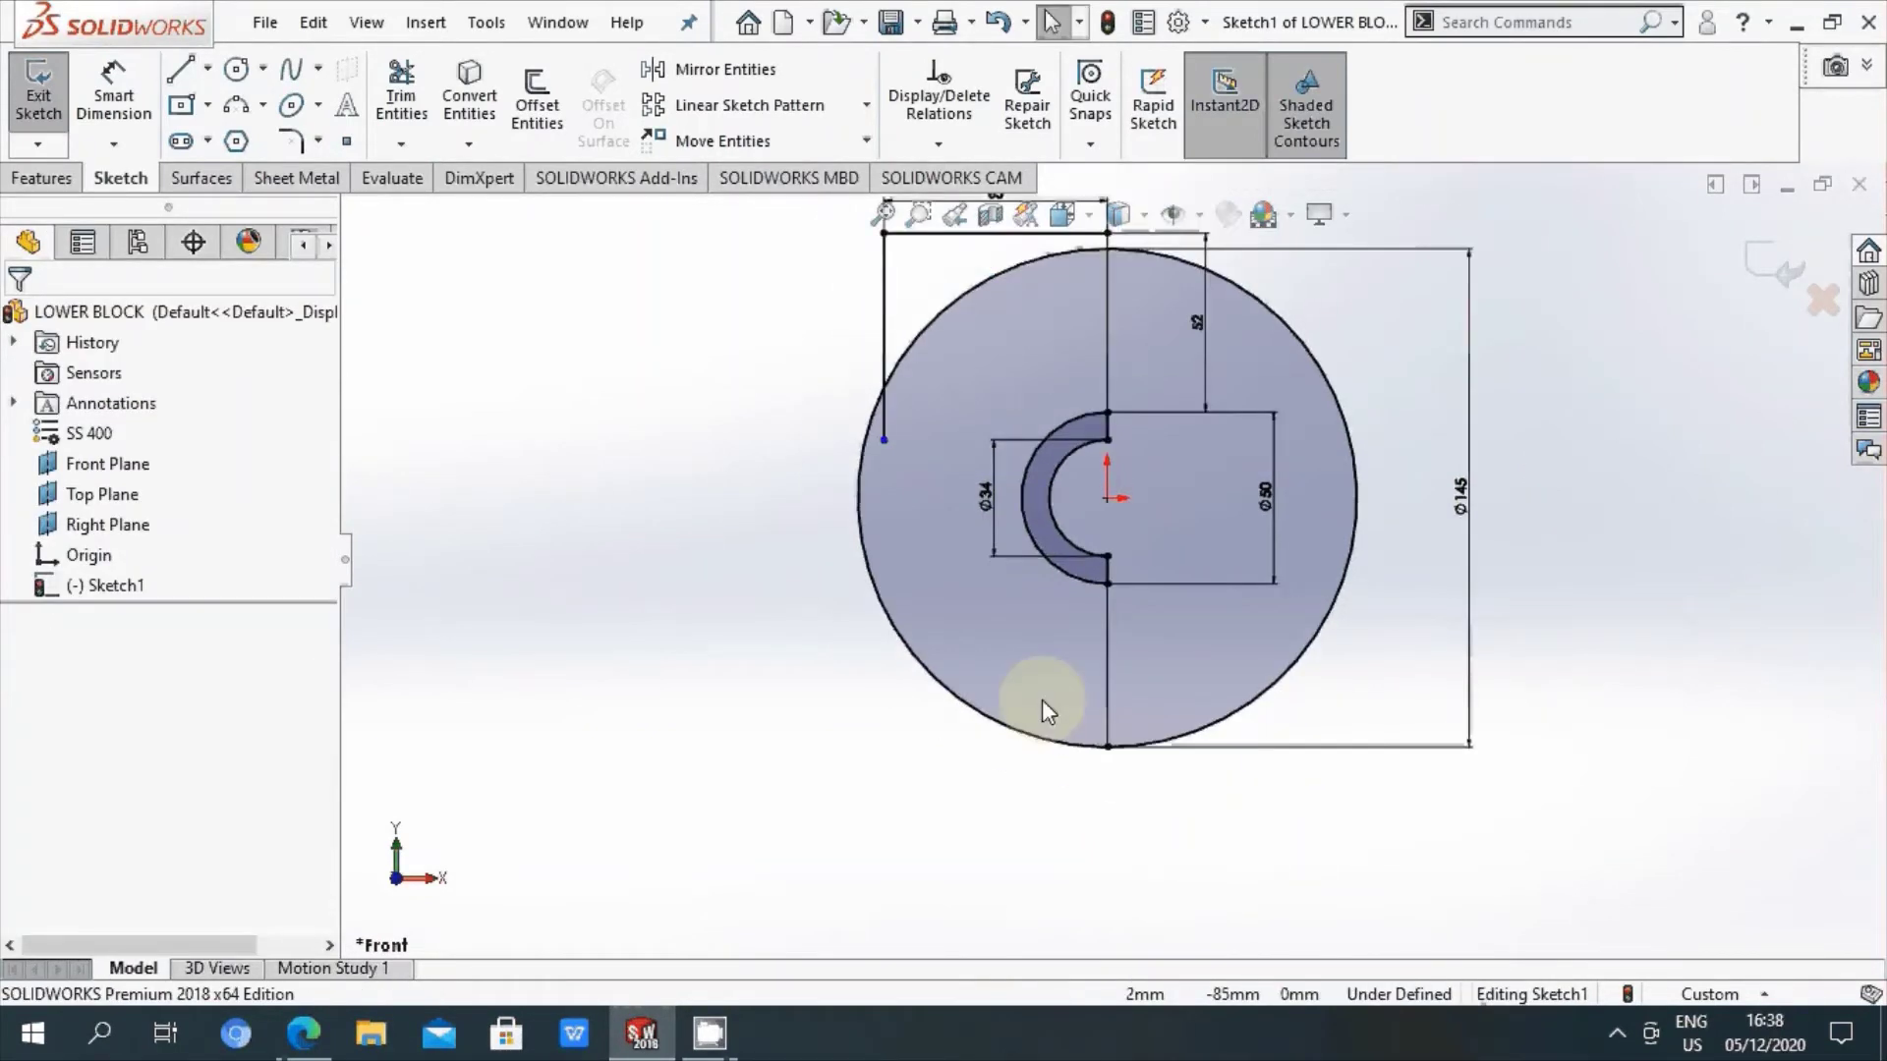
# Step: Trim the Ø145 circle's right half, its upper-left arc and the line stub, leaving the lower-left arc
pyautogui.click(401, 95)
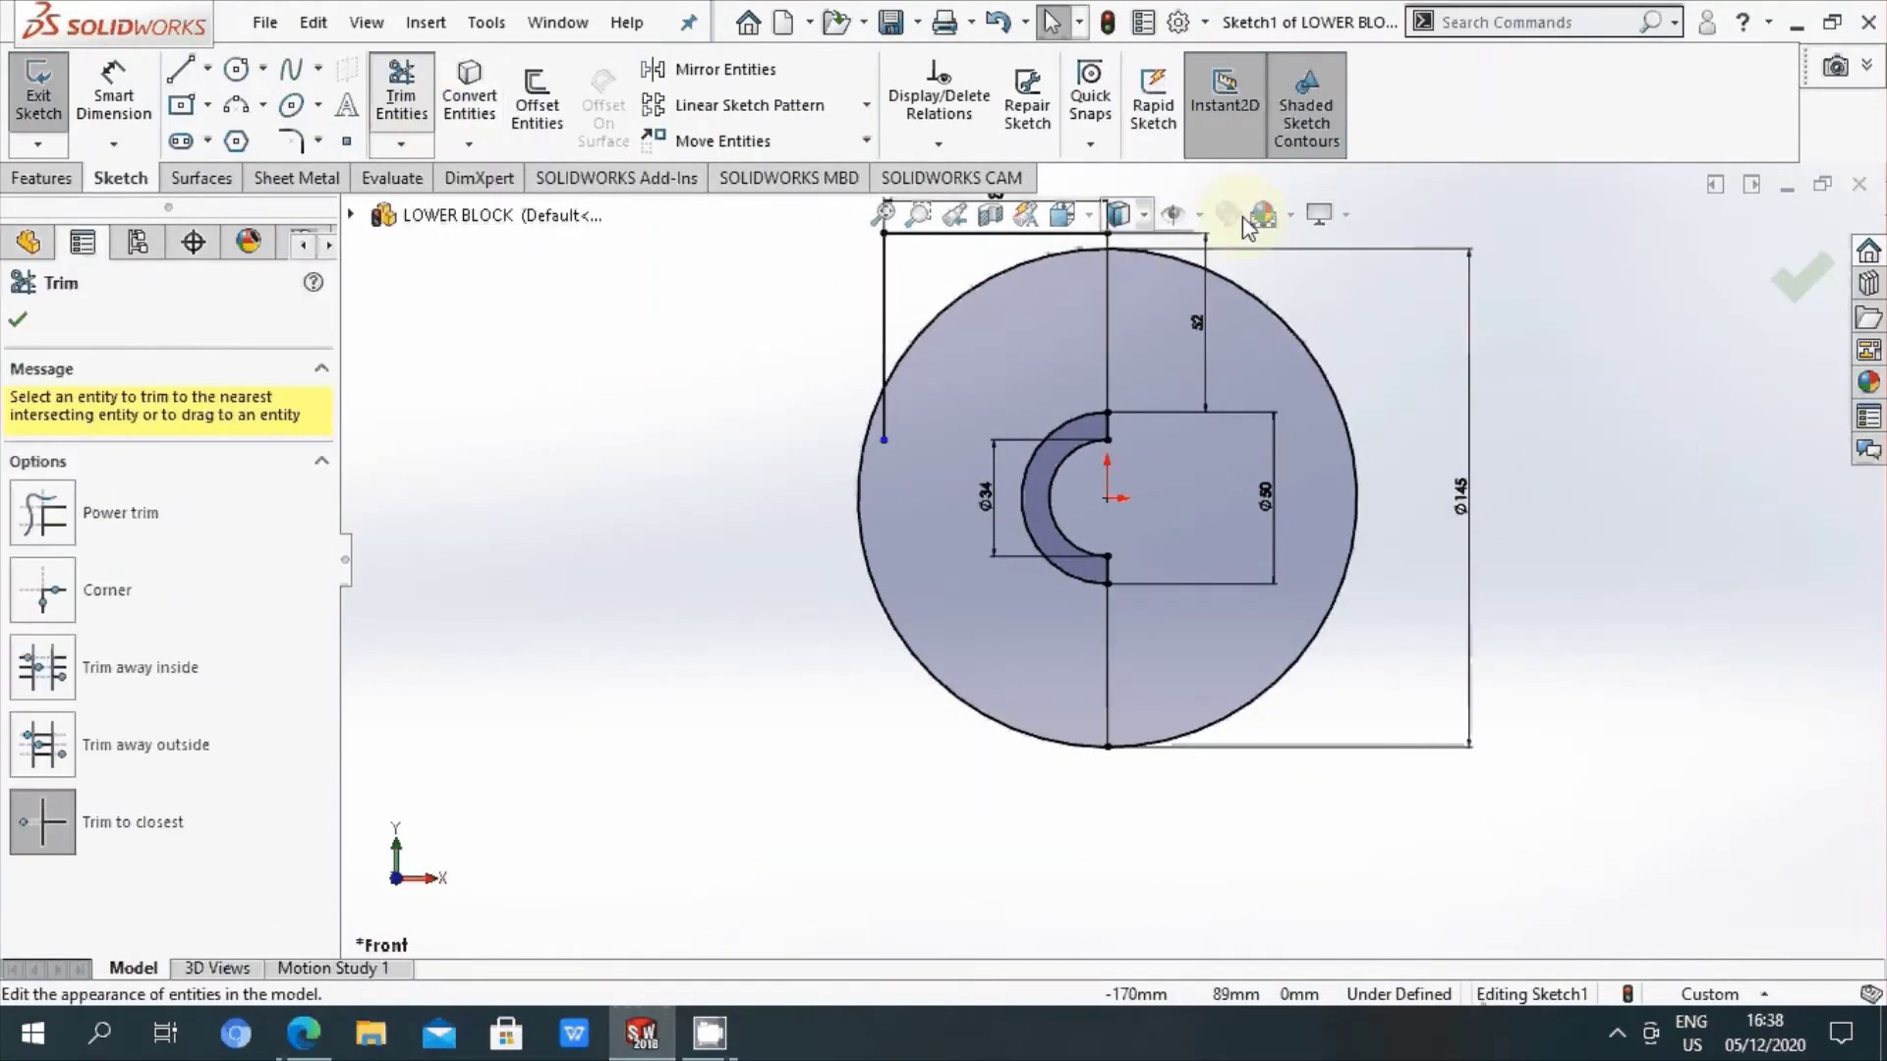
pyautogui.click(1300, 345)
pyautogui.scroll(-3, 982, 413)
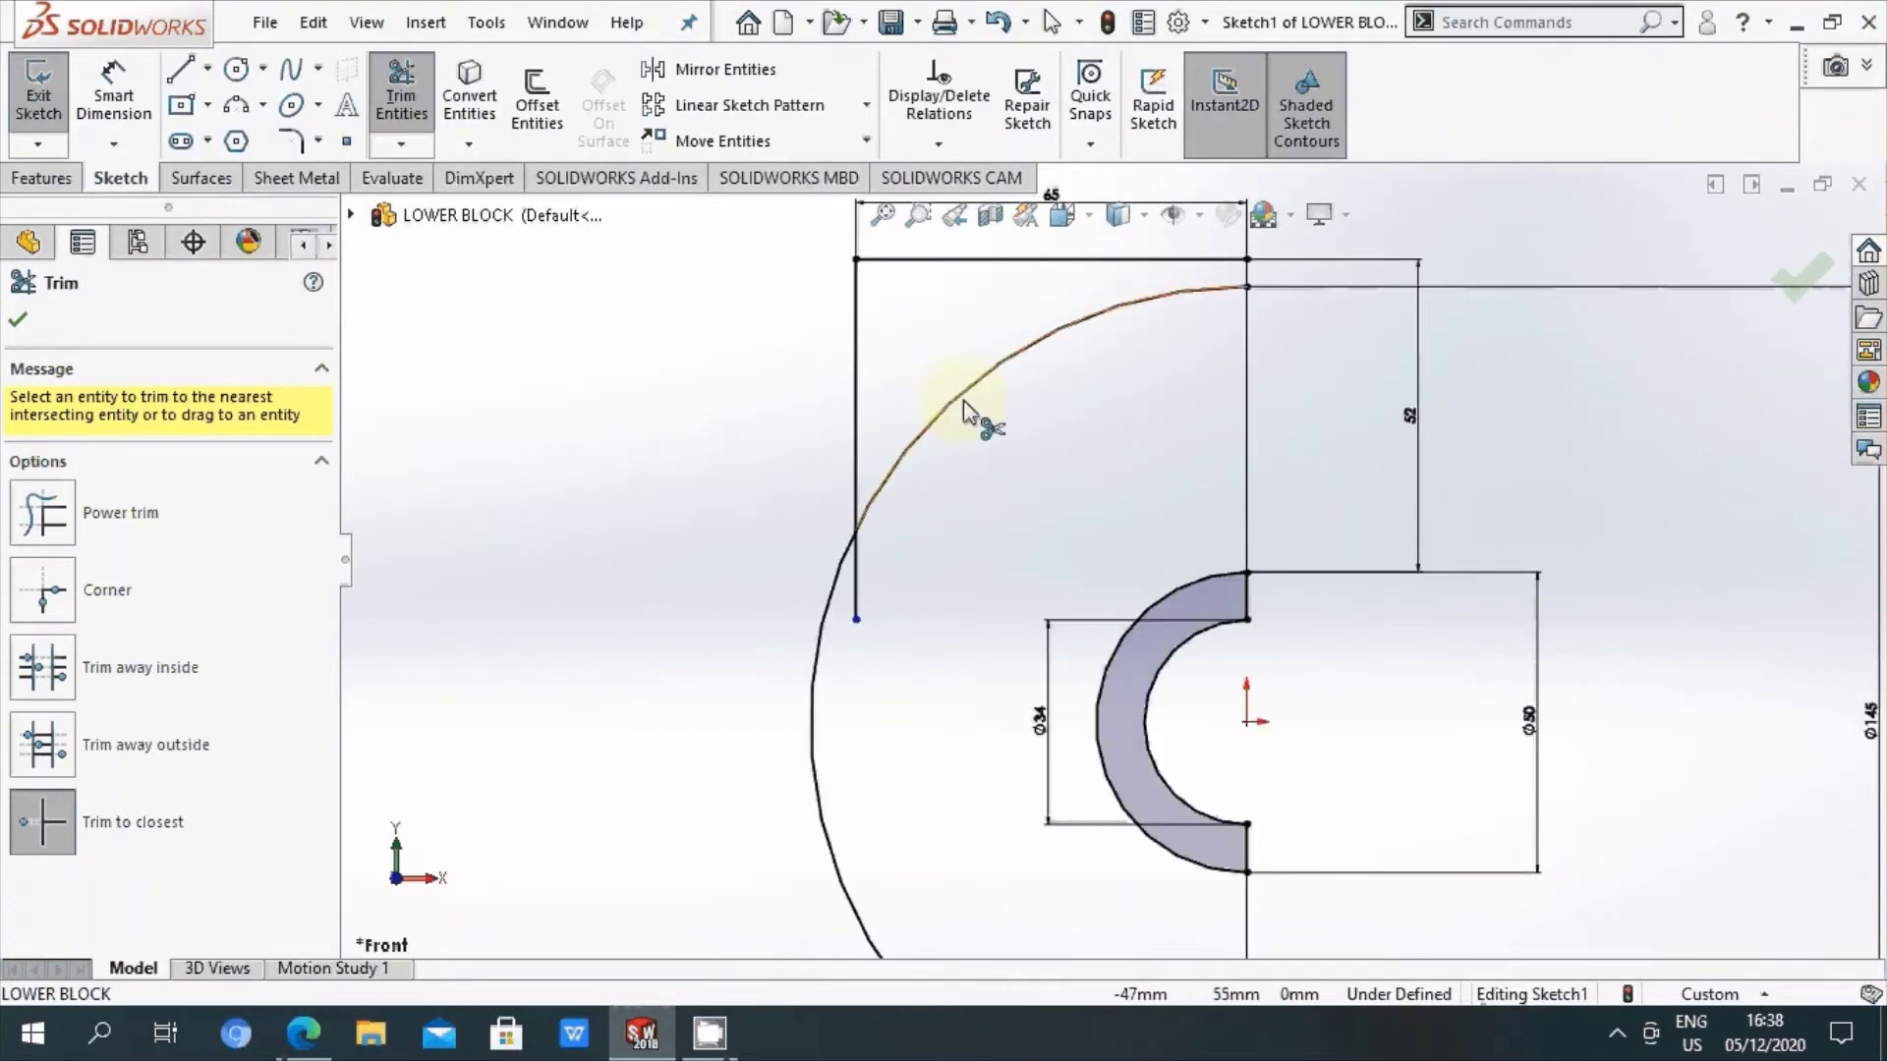
pyautogui.click(857, 594)
pyautogui.click(905, 472)
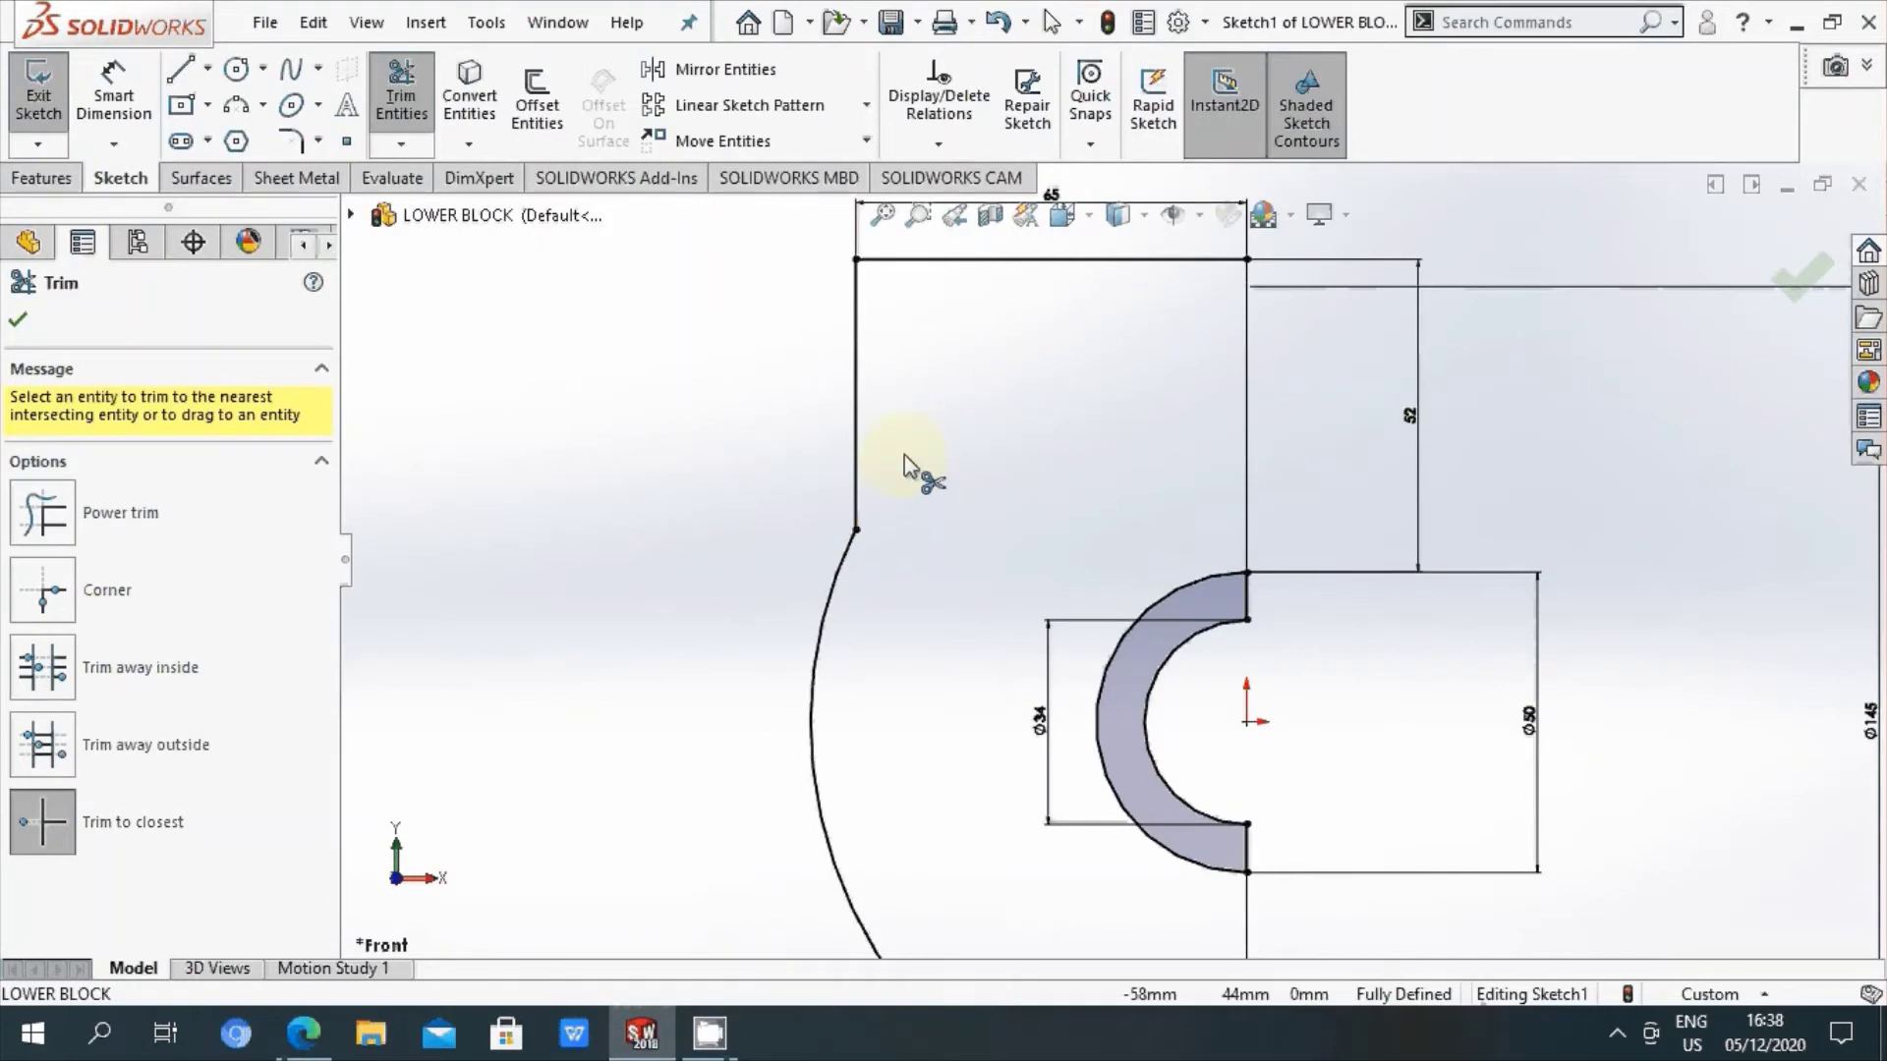
pyautogui.scroll(2, 919, 413)
pyautogui.scroll(1, 1277, 550)
pyautogui.scroll(-1, 1398, 800)
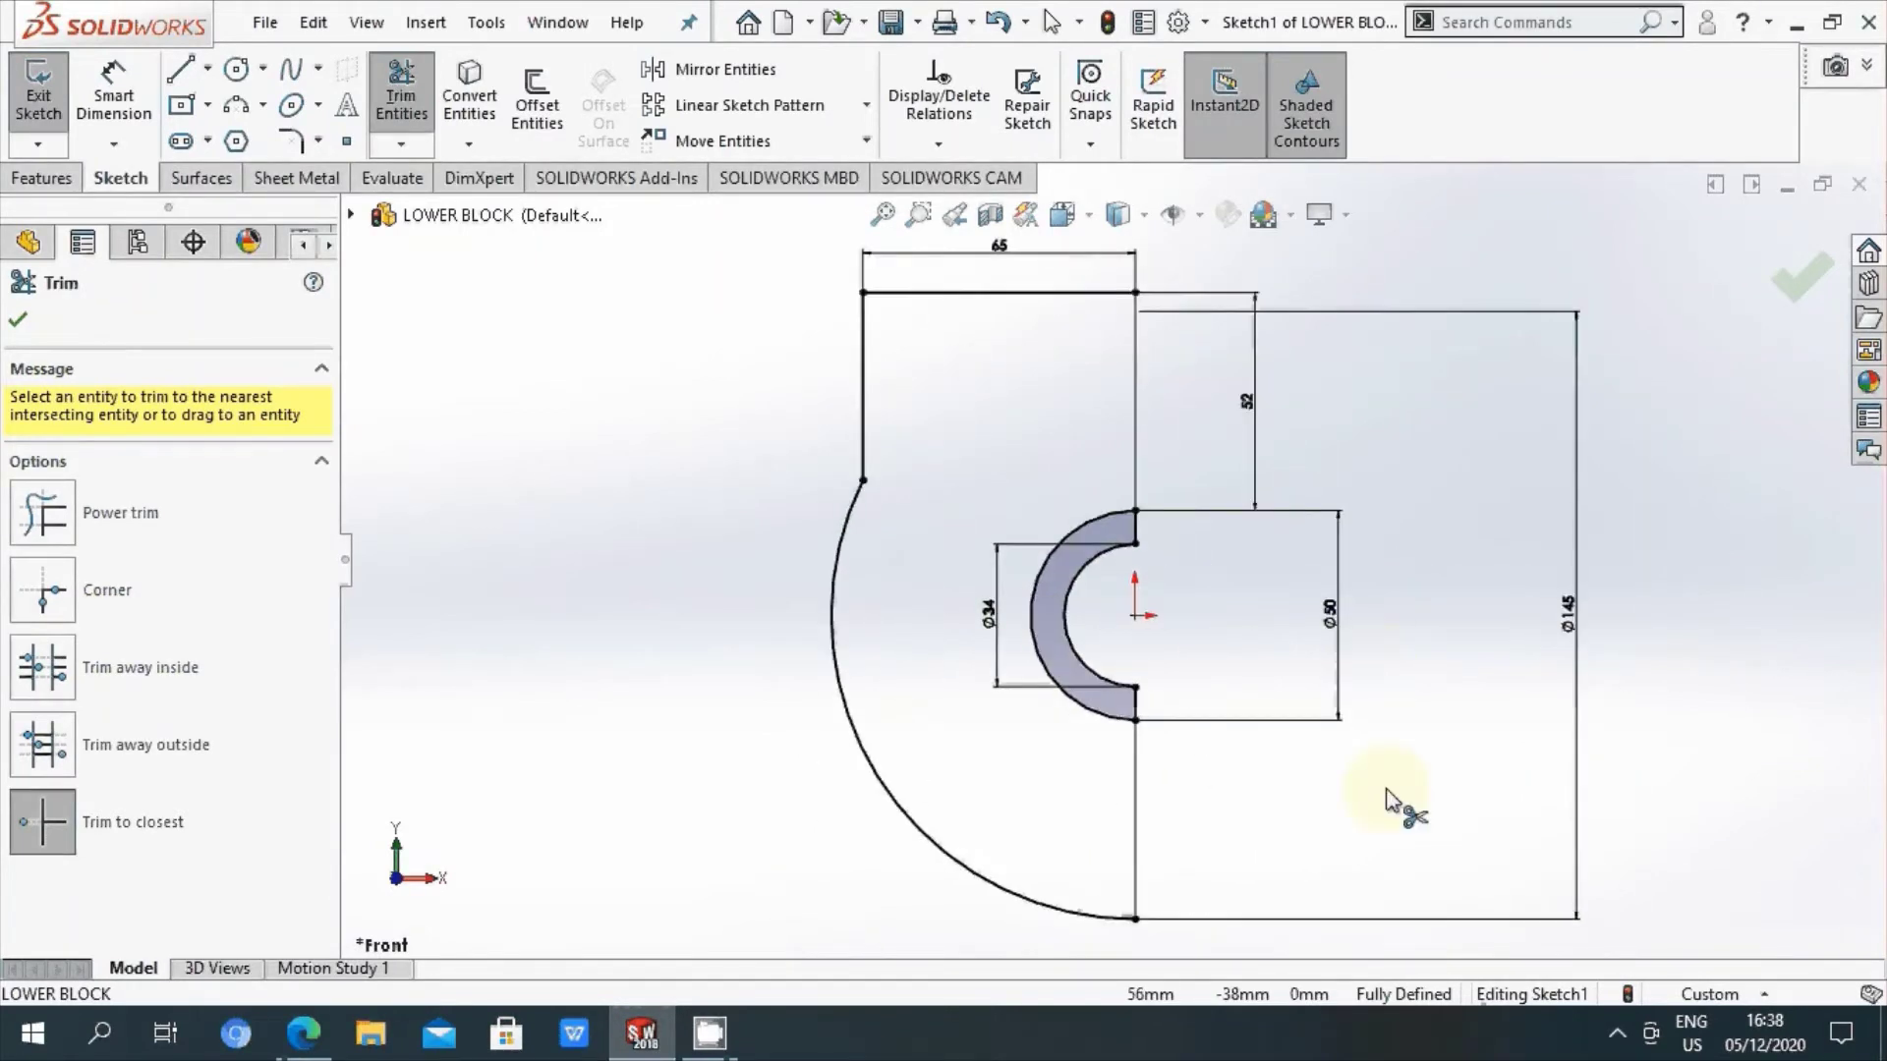
pyautogui.scroll(1, 1061, 421)
pyautogui.scroll(-1, 1052, 431)
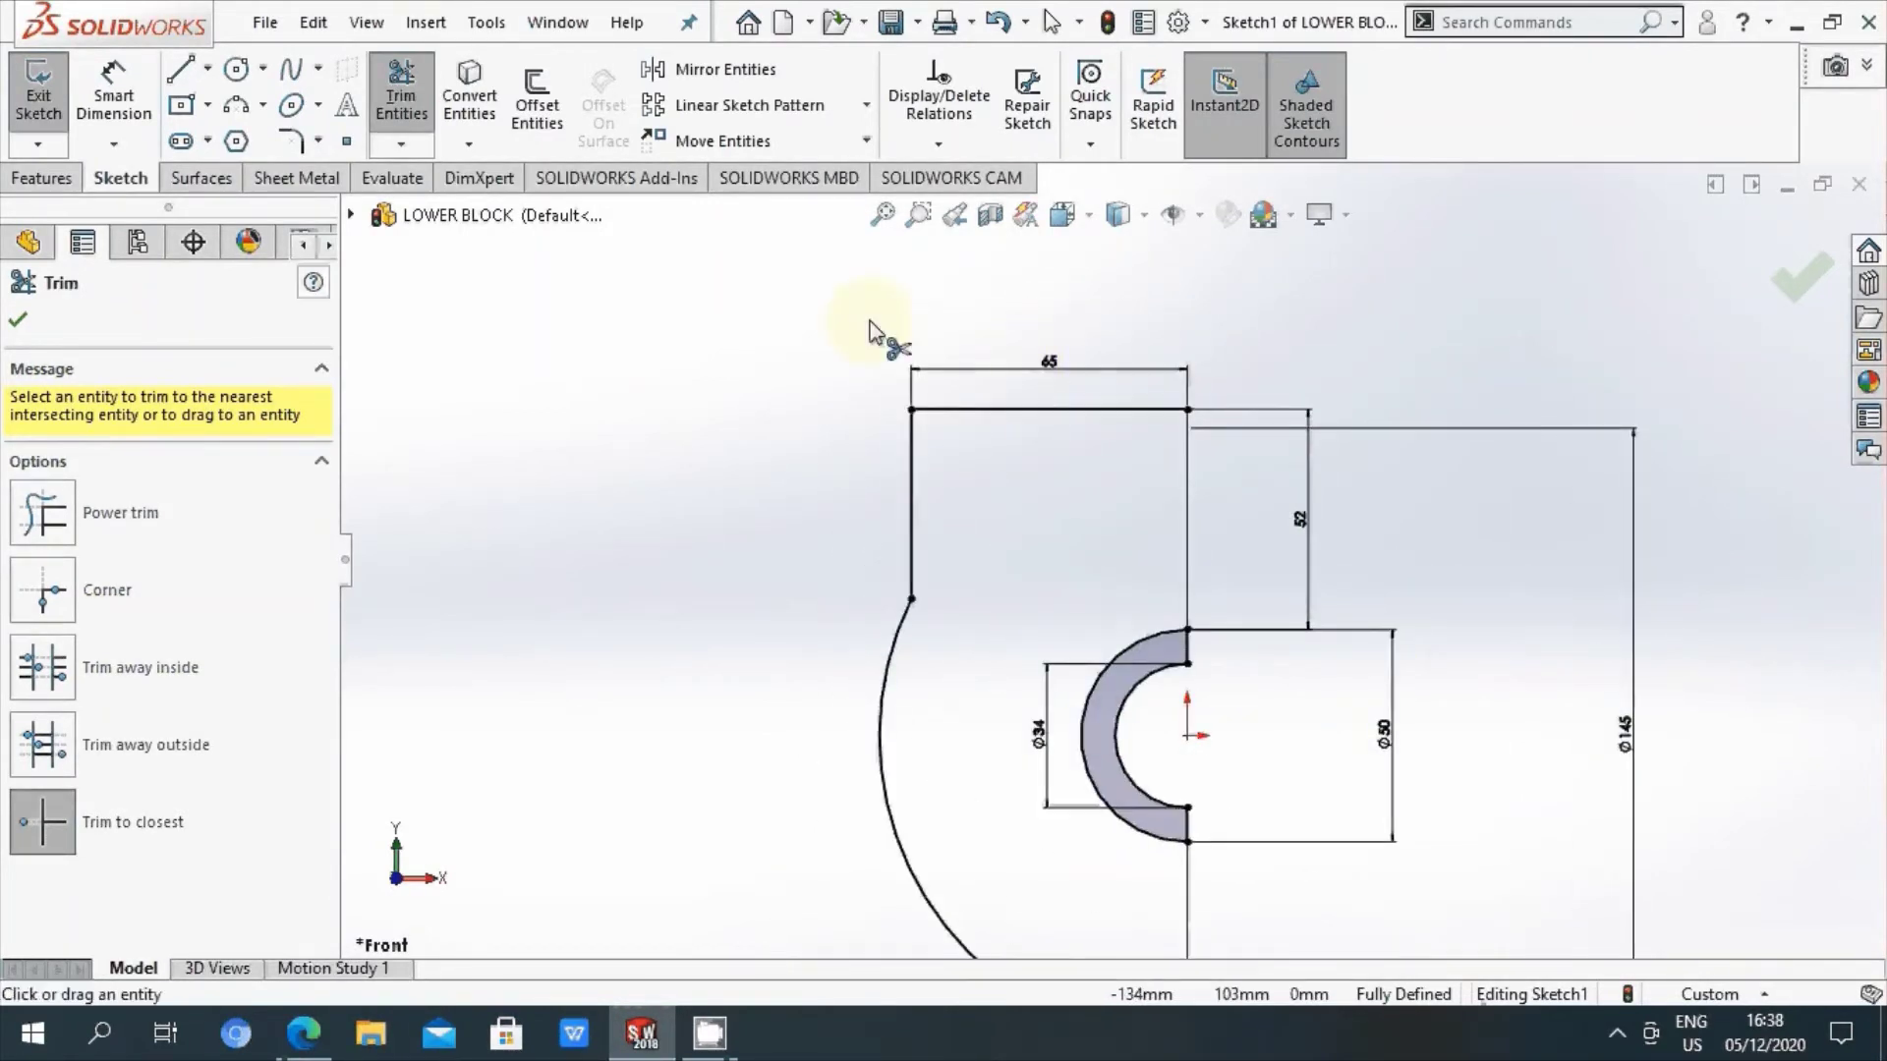
pyautogui.scroll(1, 1163, 673)
pyautogui.scroll(1, 1180, 693)
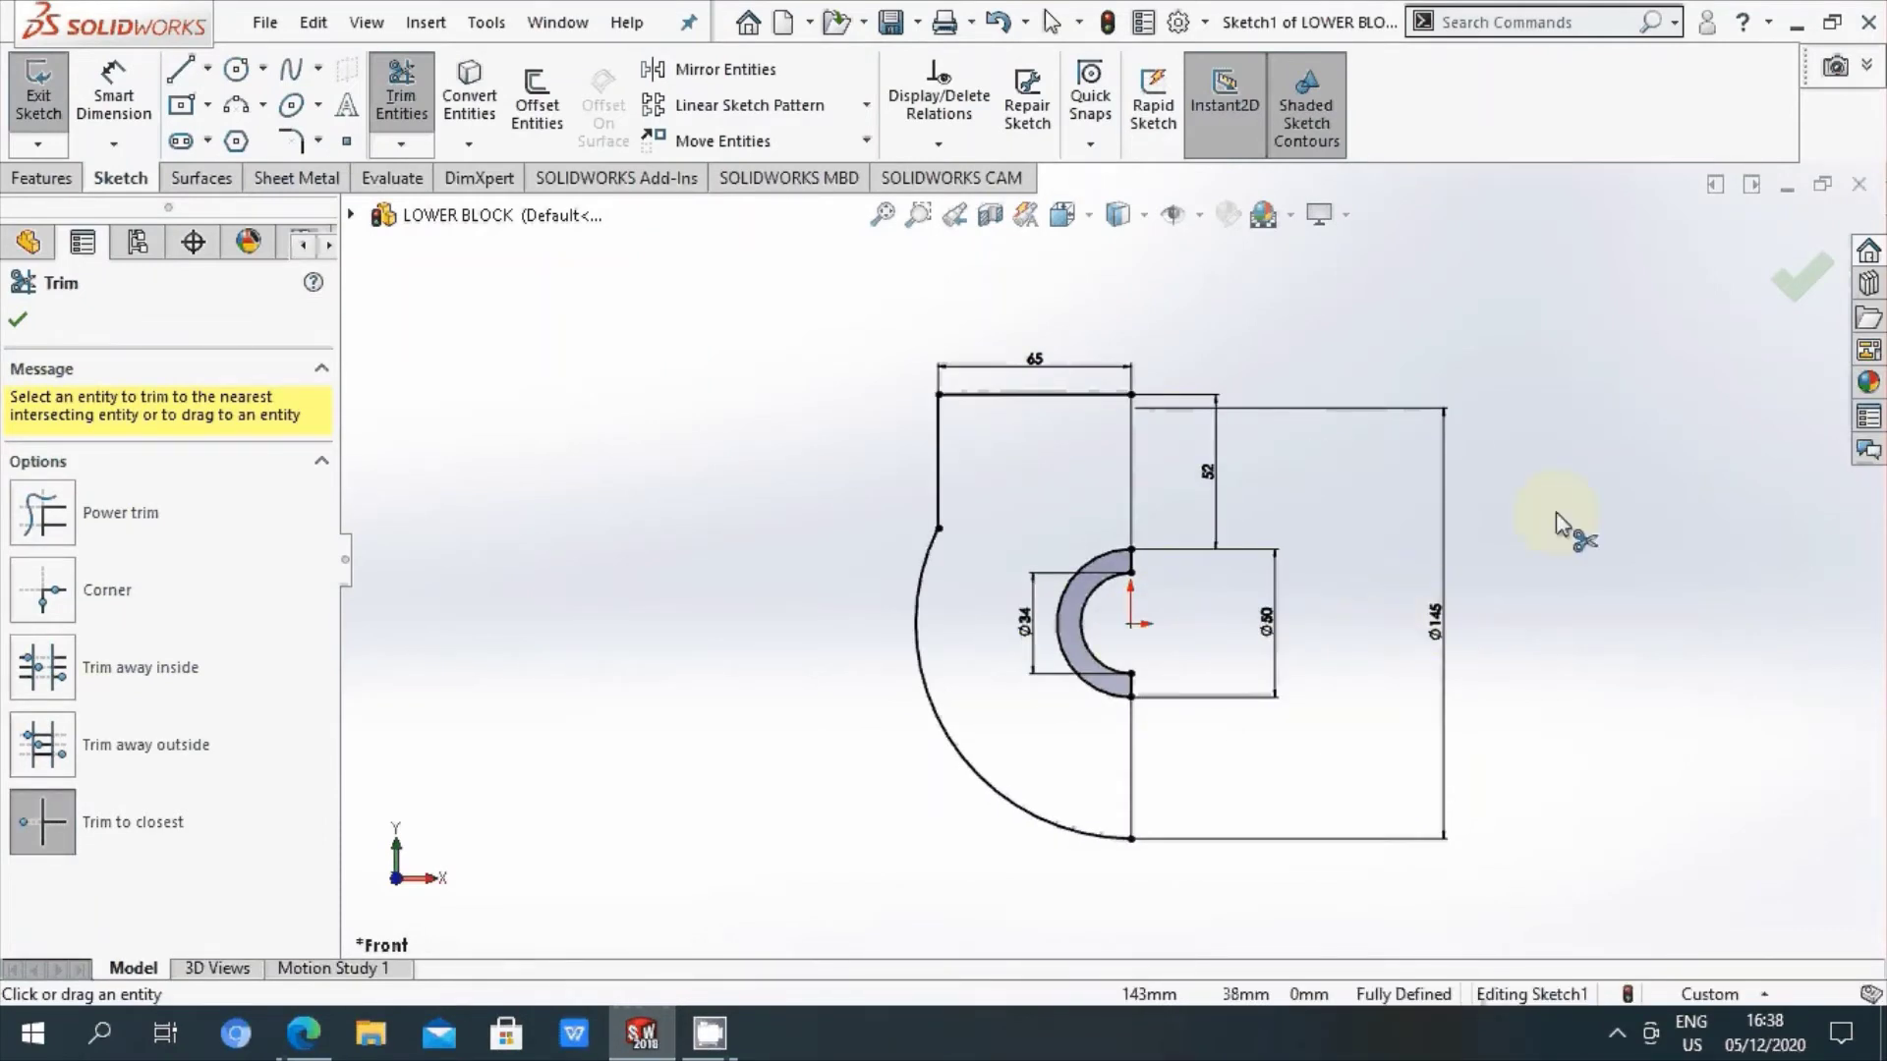
pyautogui.click(17, 319)
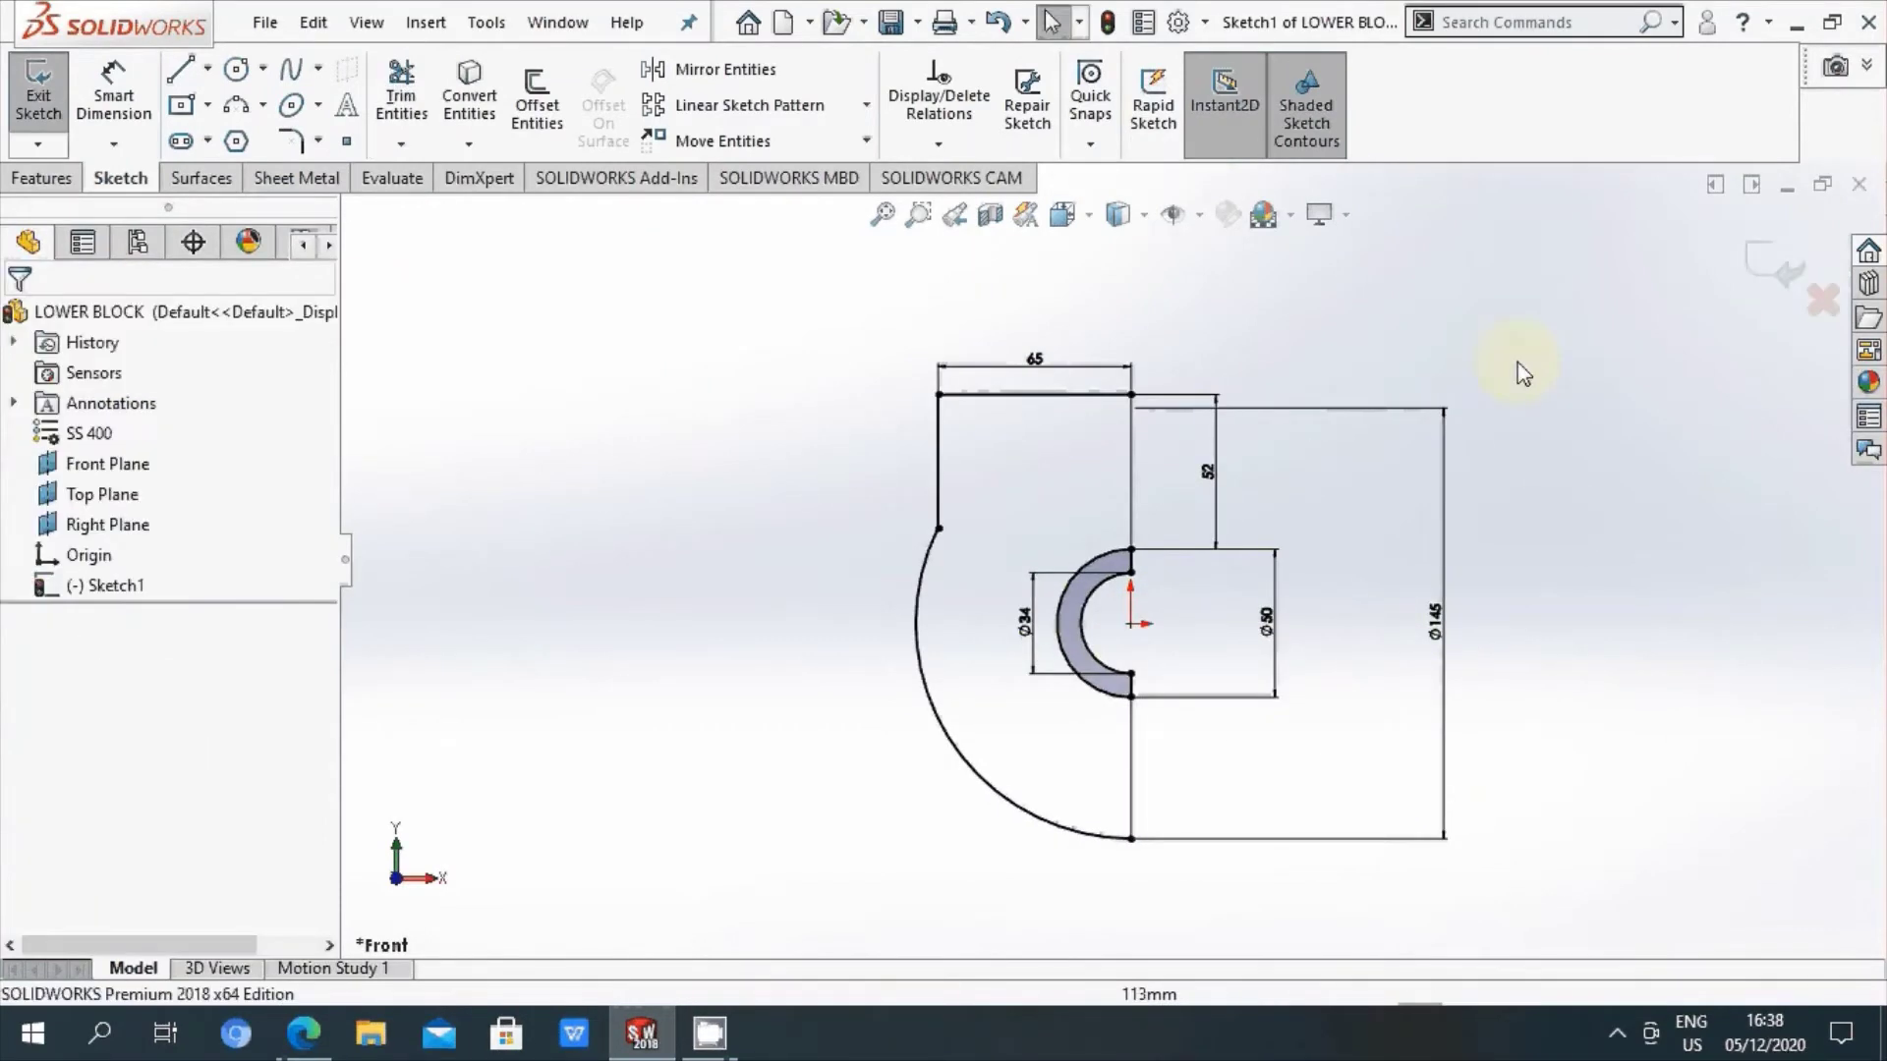
# Step: Exit the sketch, orbit into a 3D view, and start then cancel an Extruded Boss/Base
pyautogui.click(1781, 277)
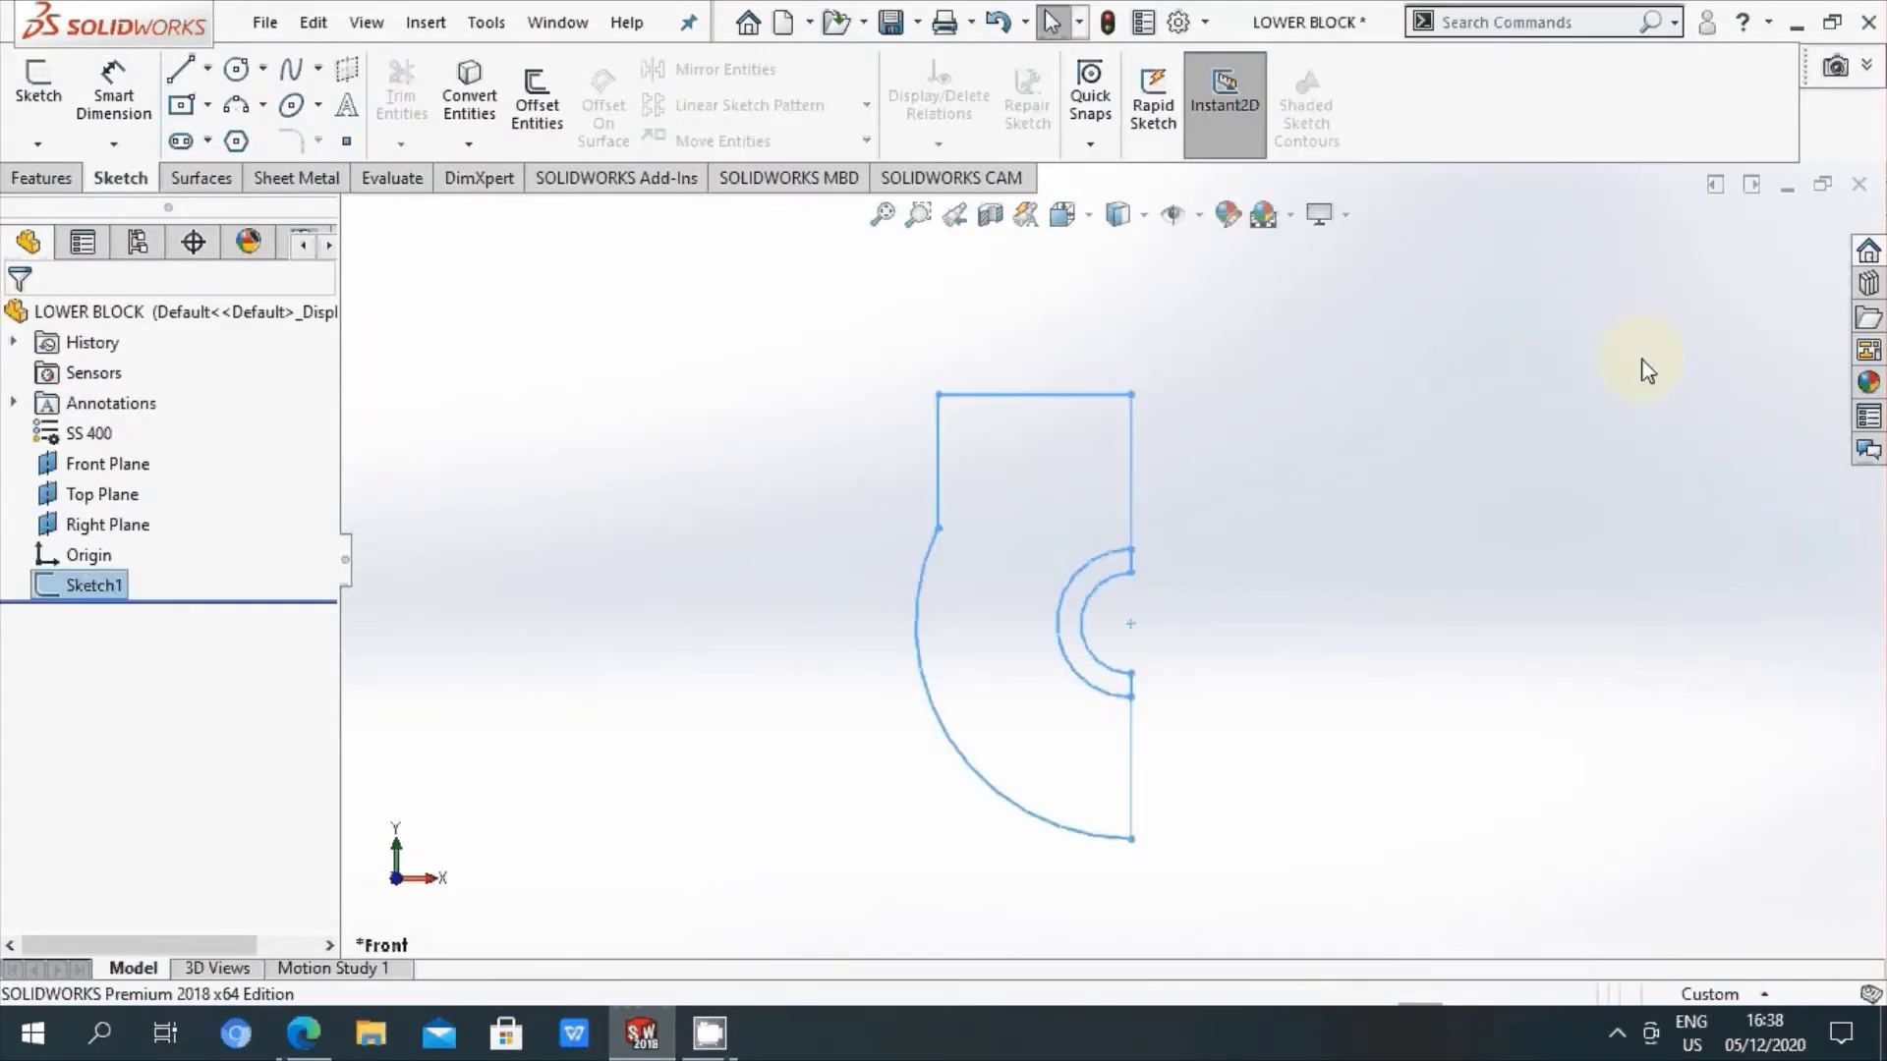
pyautogui.moveTo(1137, 450)
pyautogui.mouseDown(button='middle')
pyautogui.moveTo(1087, 370)
pyautogui.moveTo(1082, 550)
pyautogui.mouseUp(button='middle')
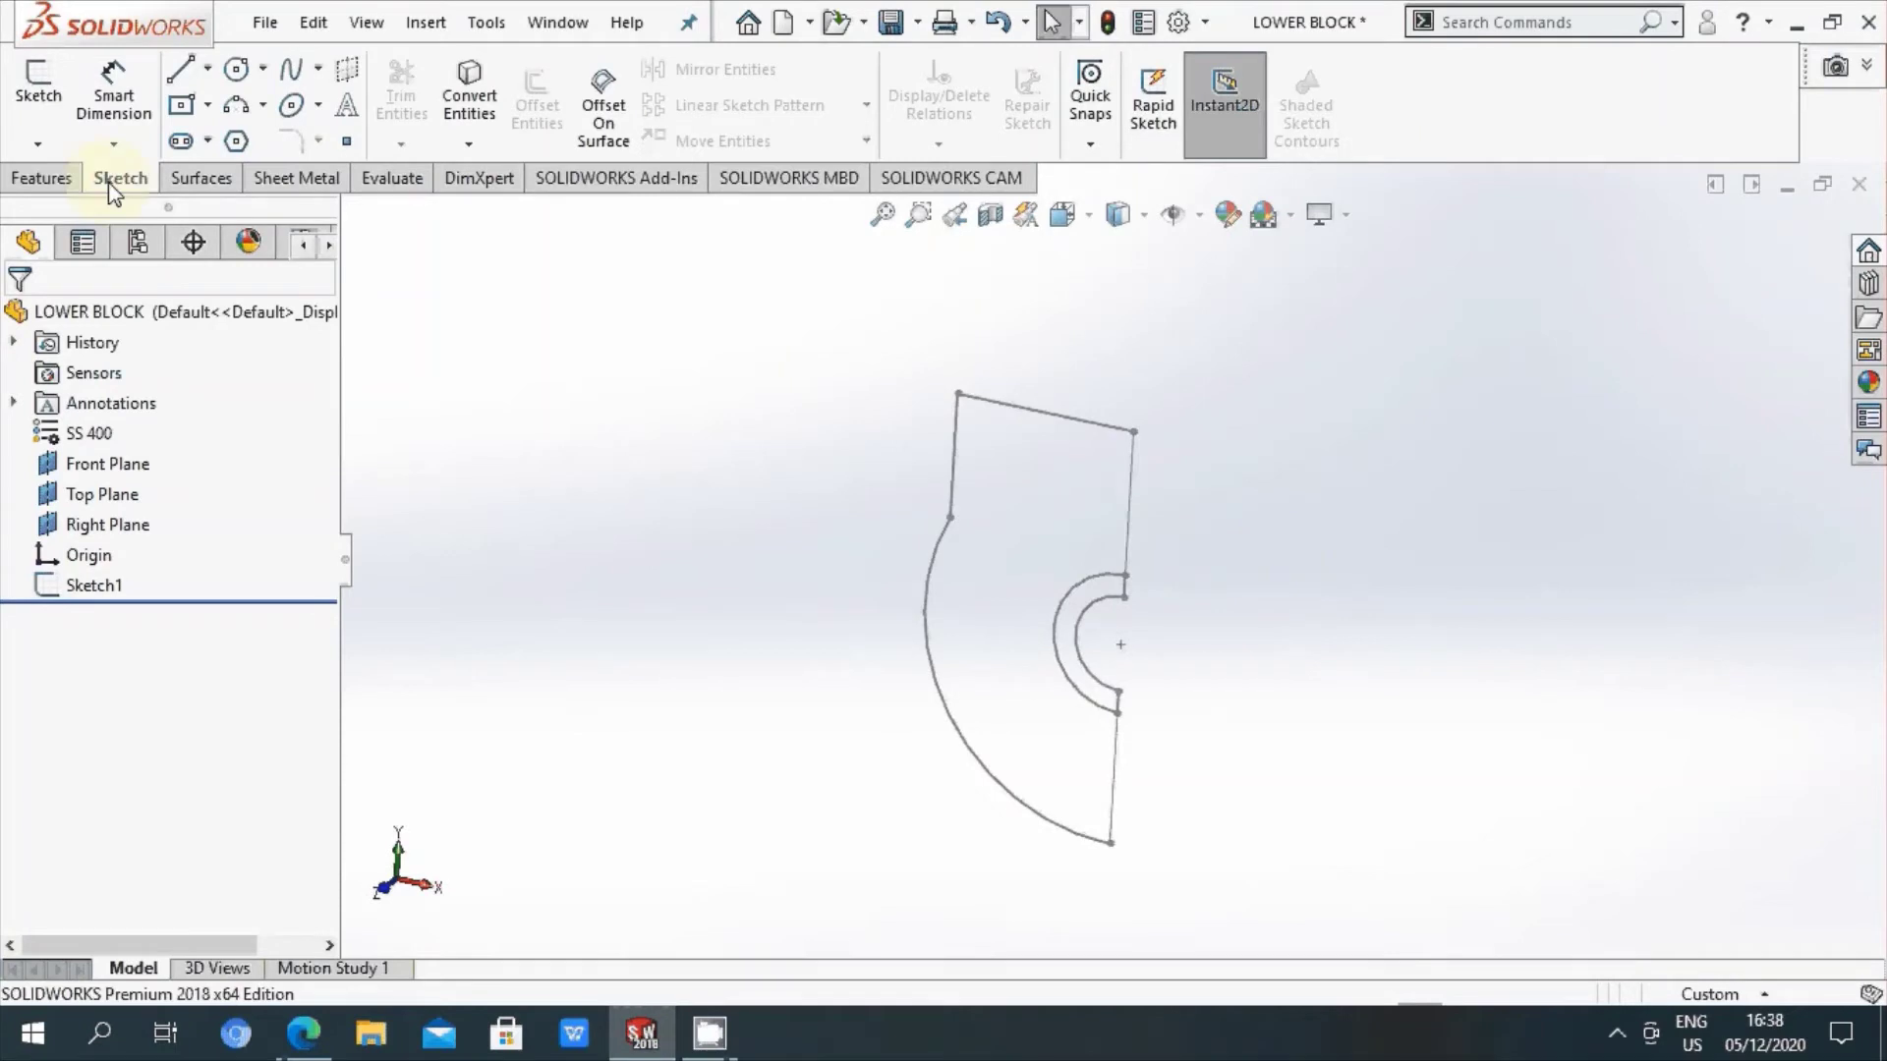
pyautogui.click(61, 175)
pyautogui.click(92, 96)
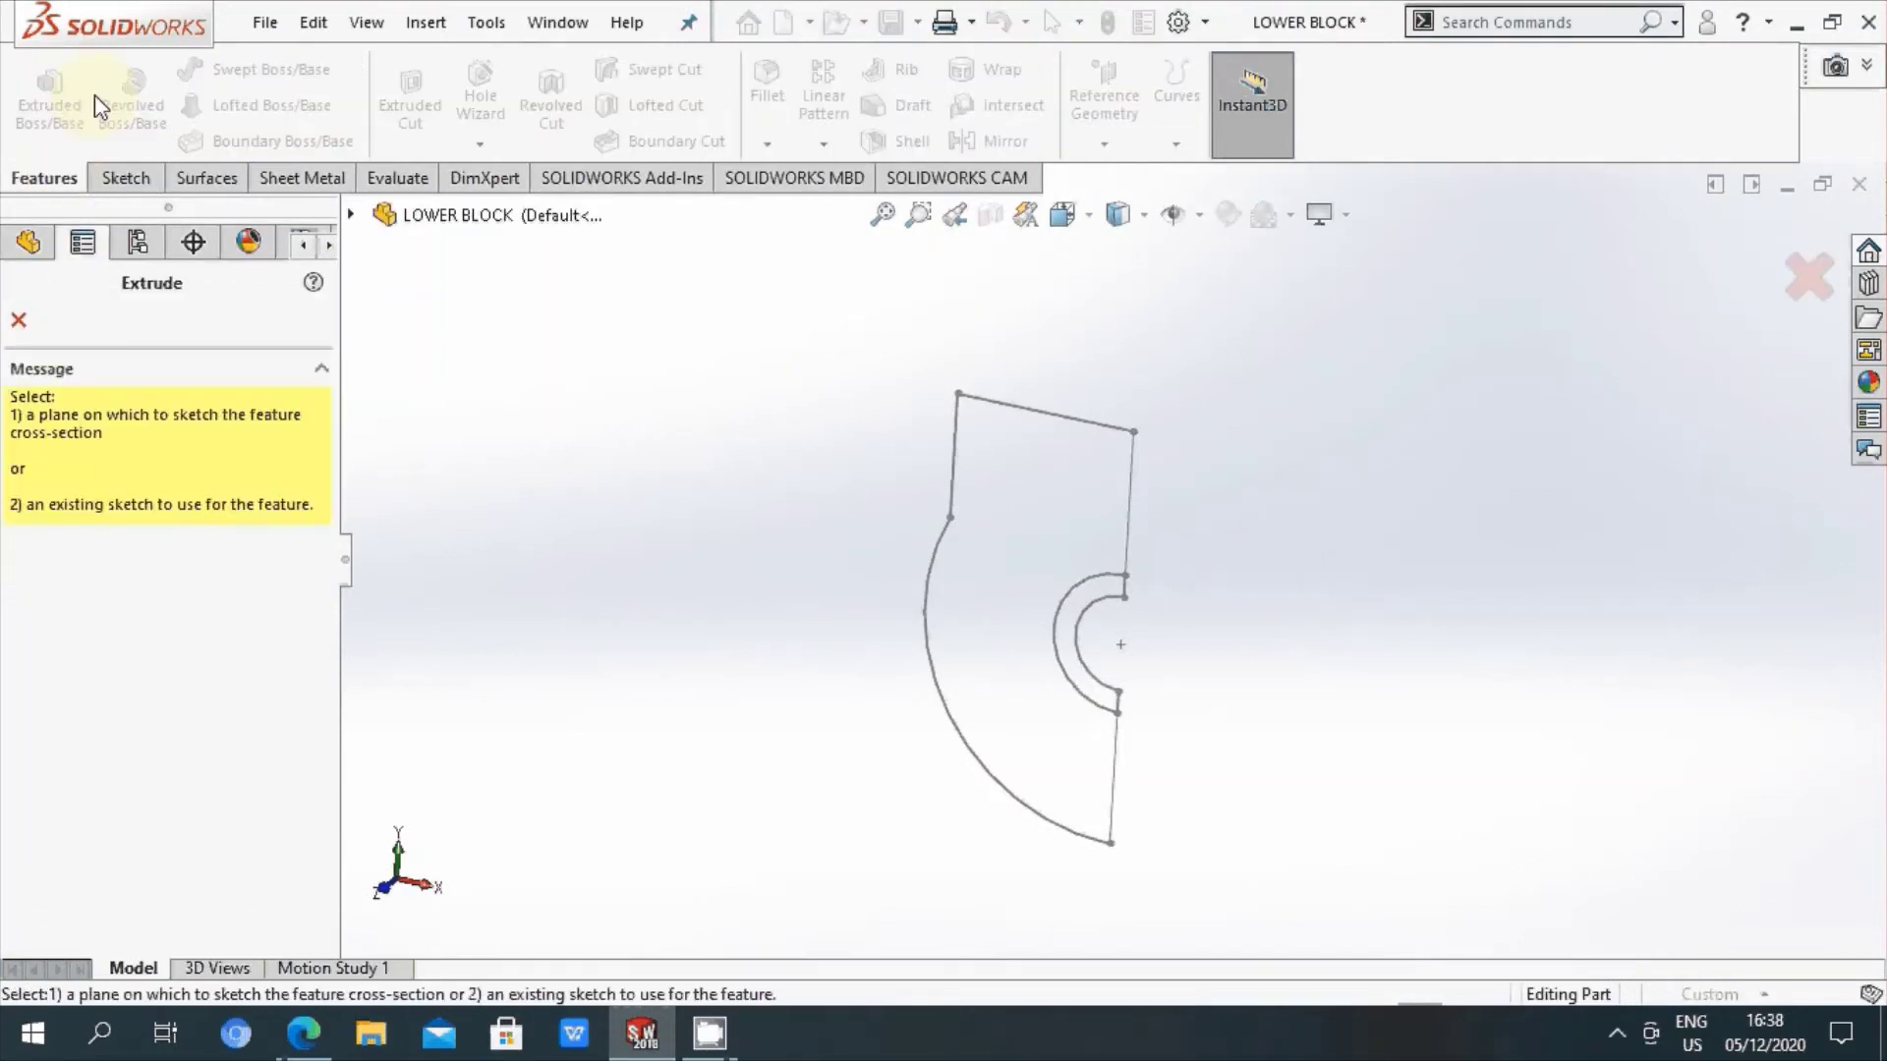
pyautogui.scroll(-3, 1076, 623)
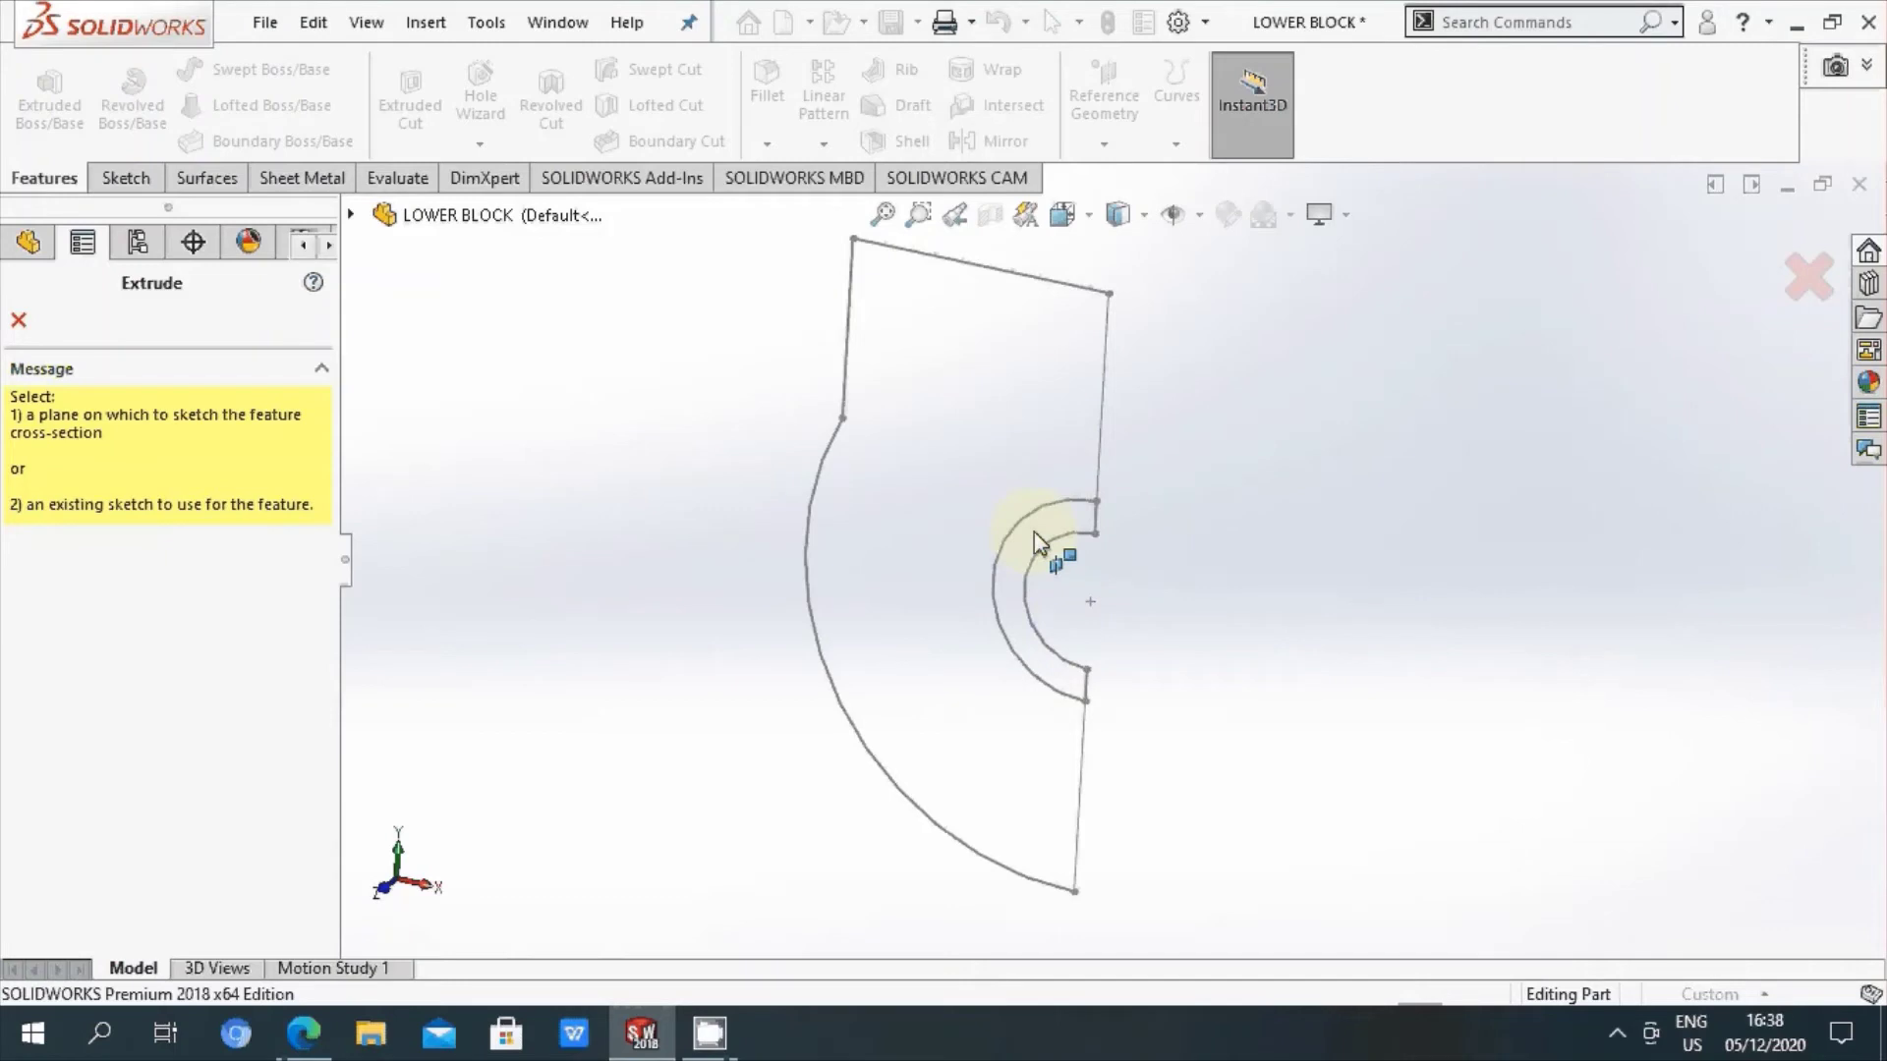
pyautogui.press('Escape')
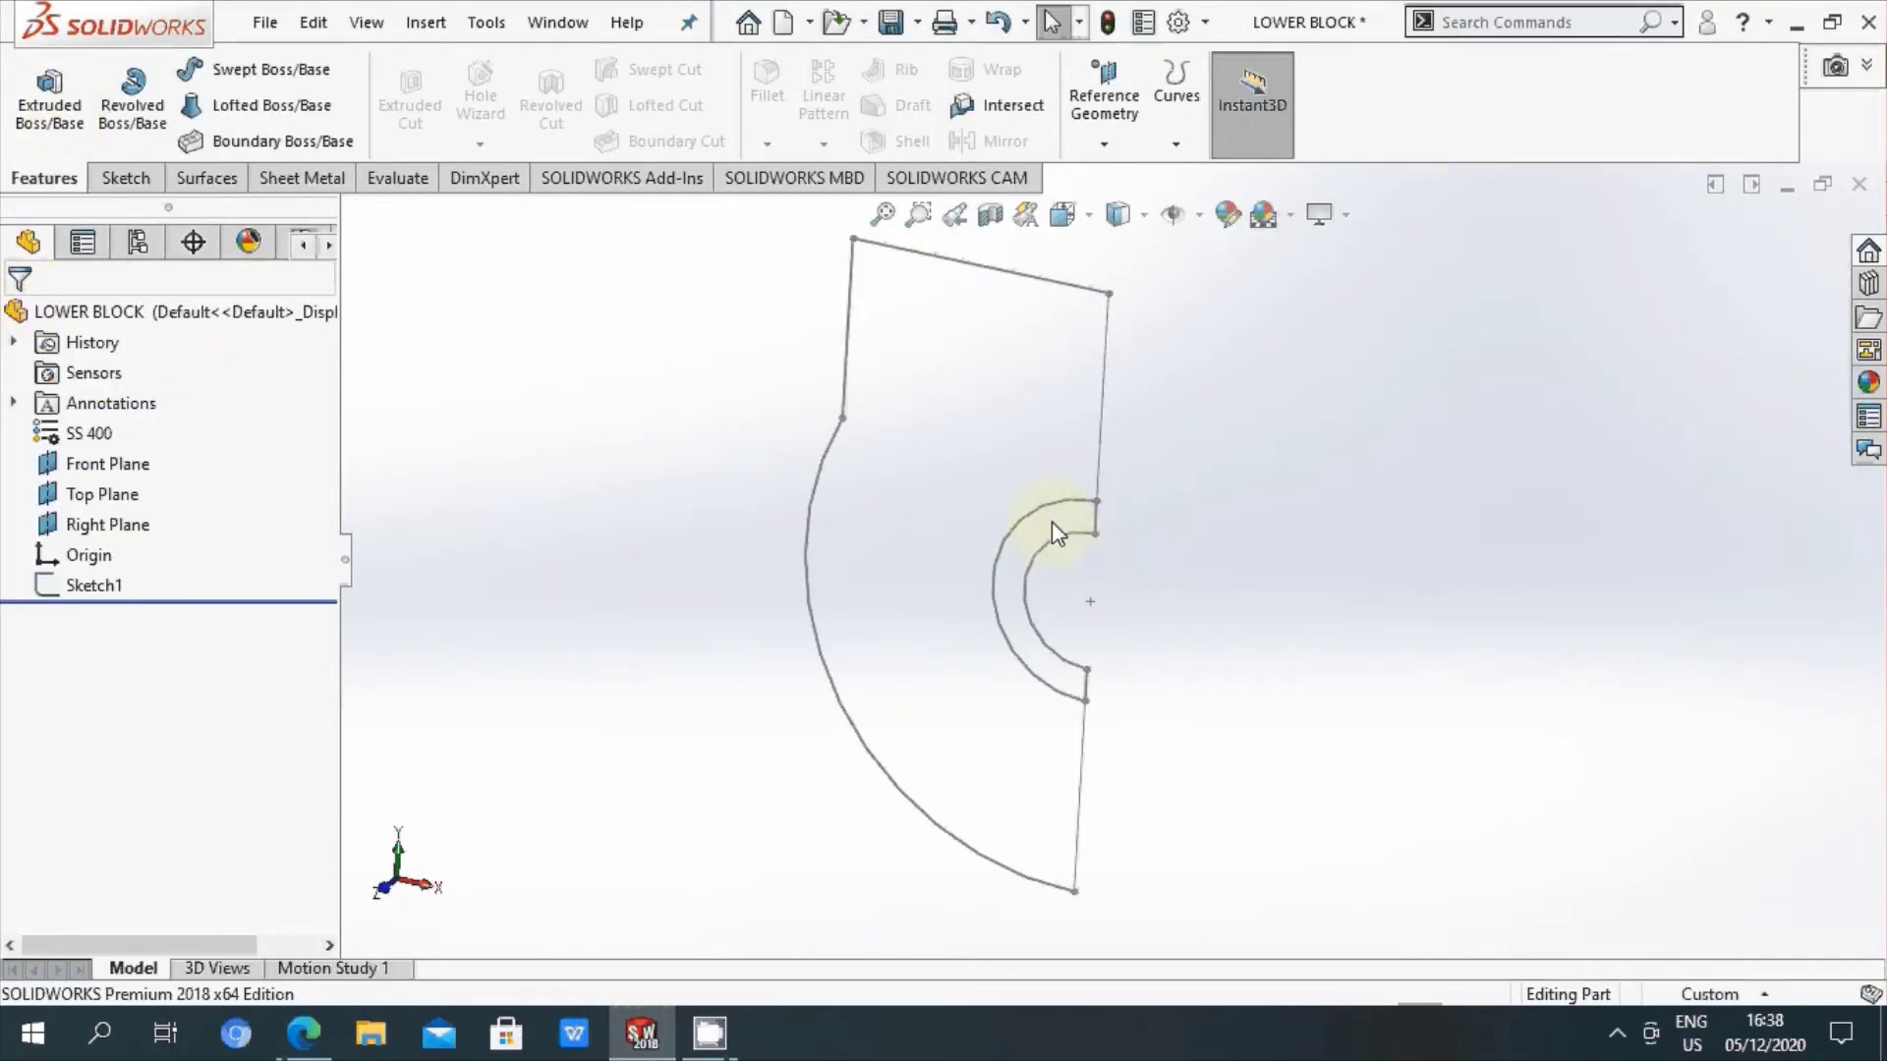
# Step: Extrude the half-ring region of Sketch1 with a 20 mm depth
pyautogui.click(51, 116)
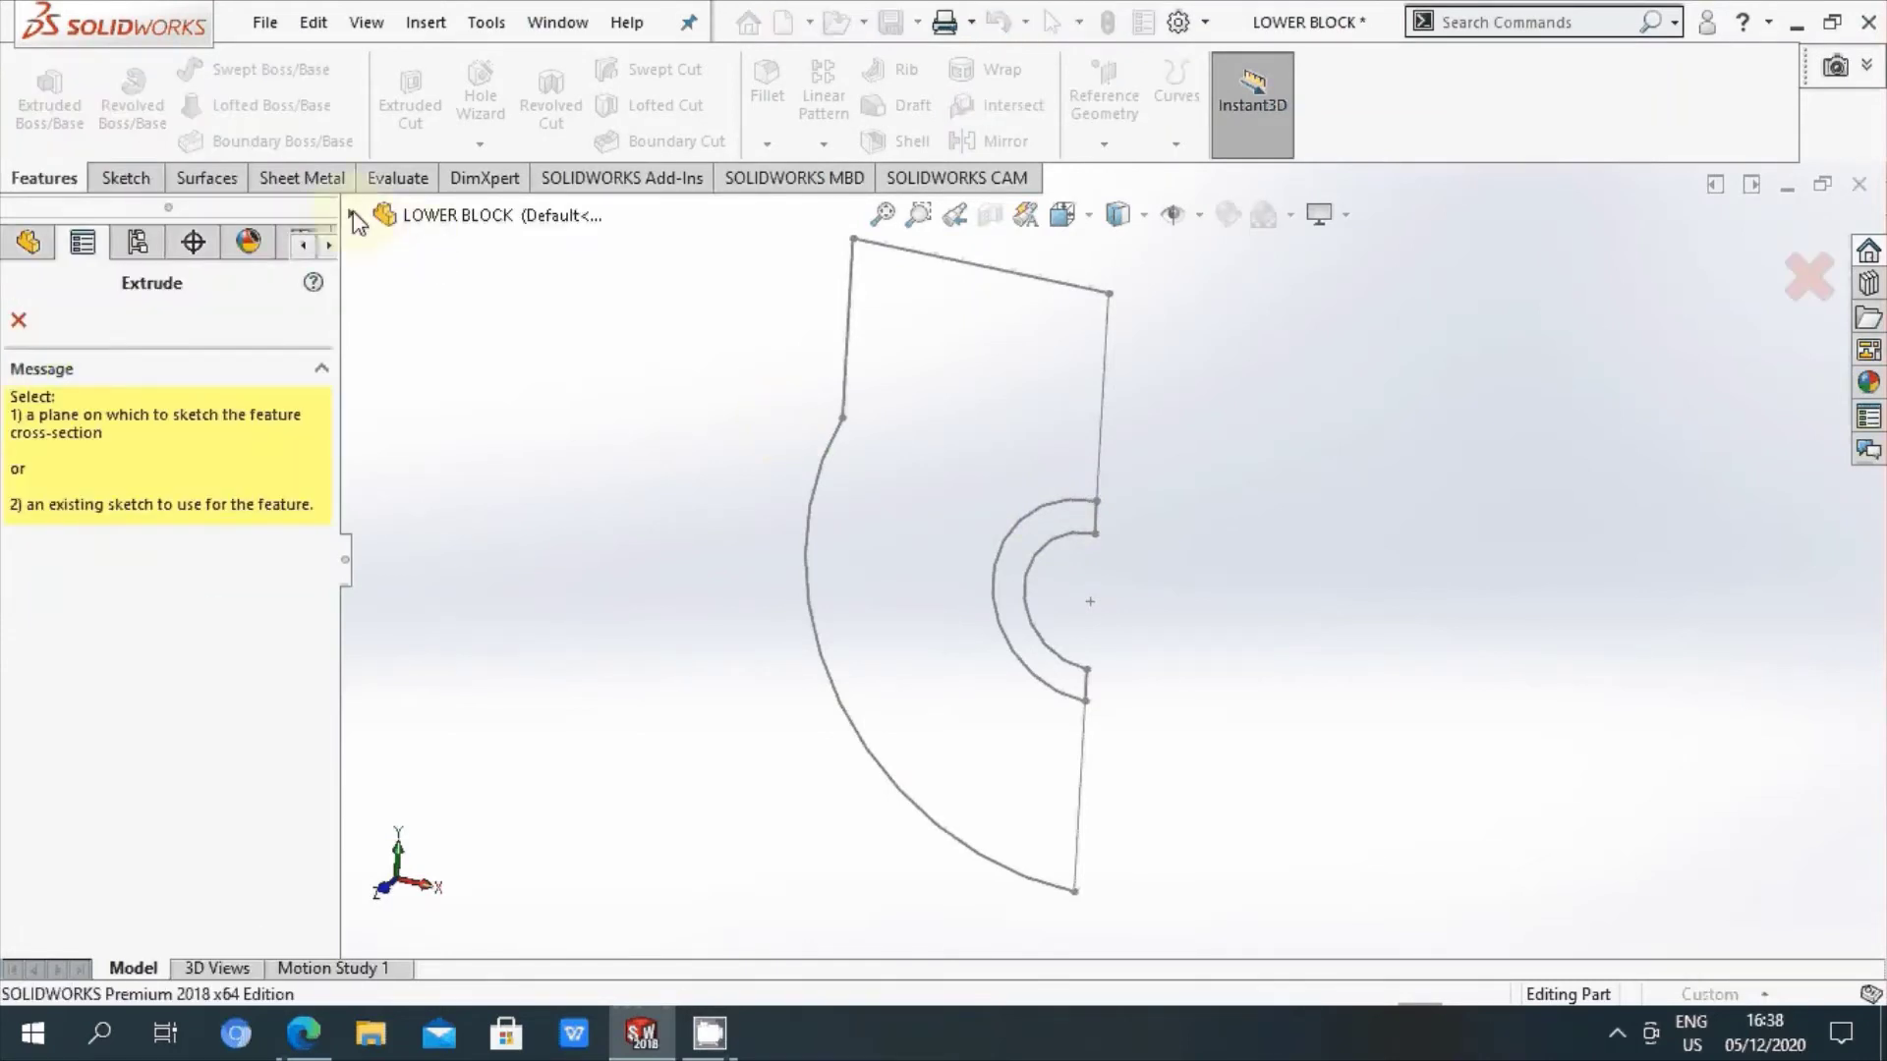
pyautogui.click(351, 214)
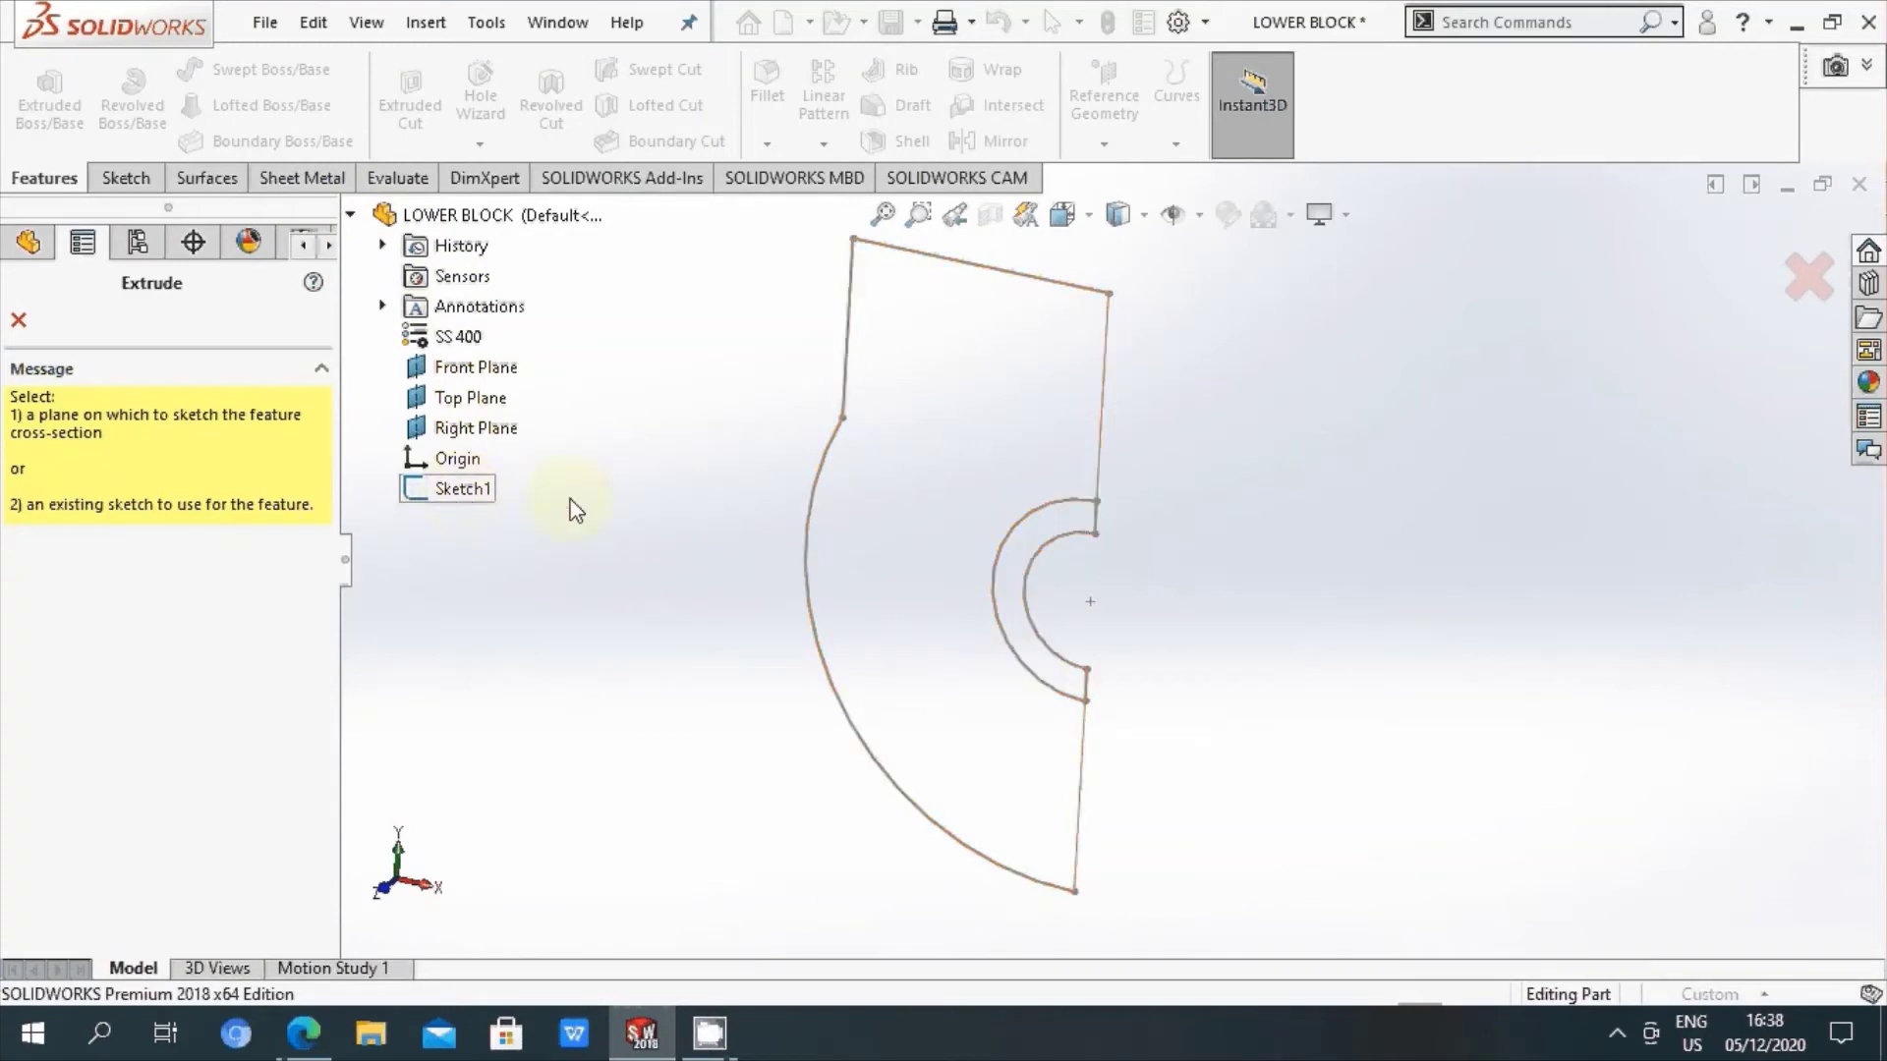
pyautogui.click(479, 501)
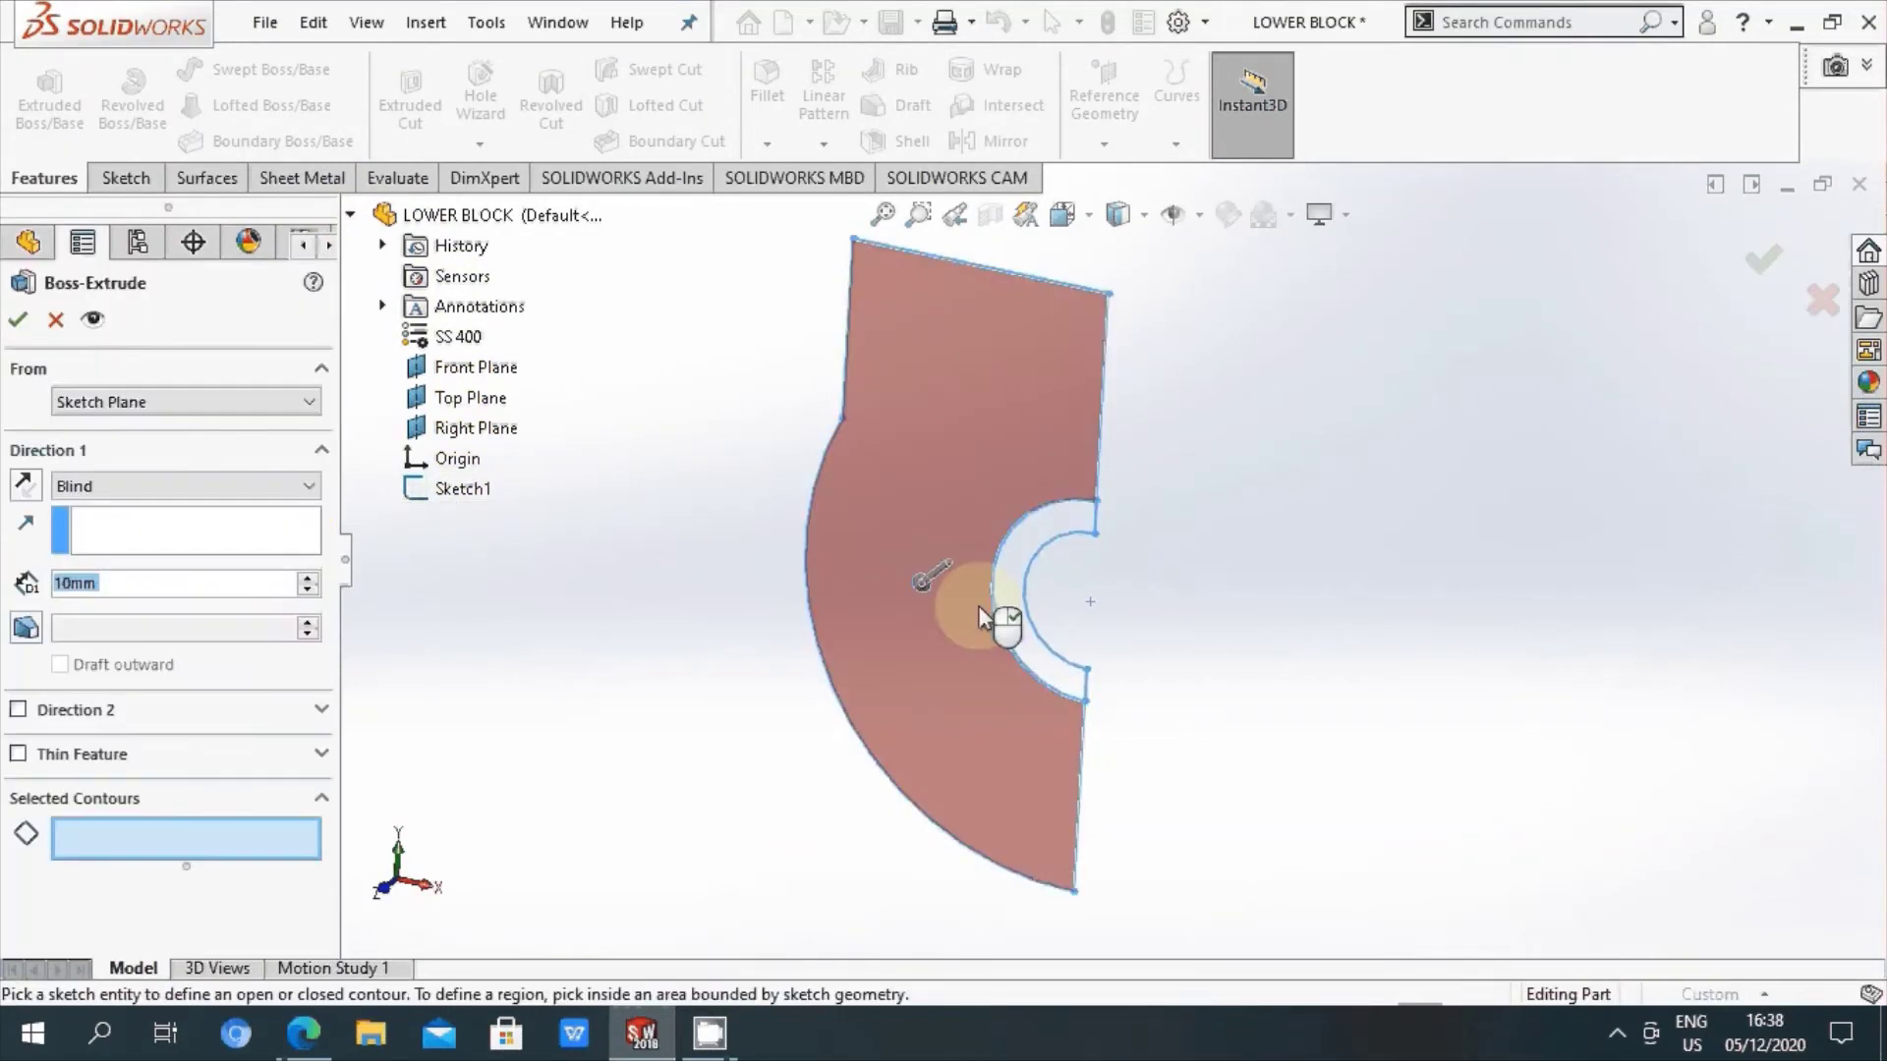
pyautogui.click(1022, 588)
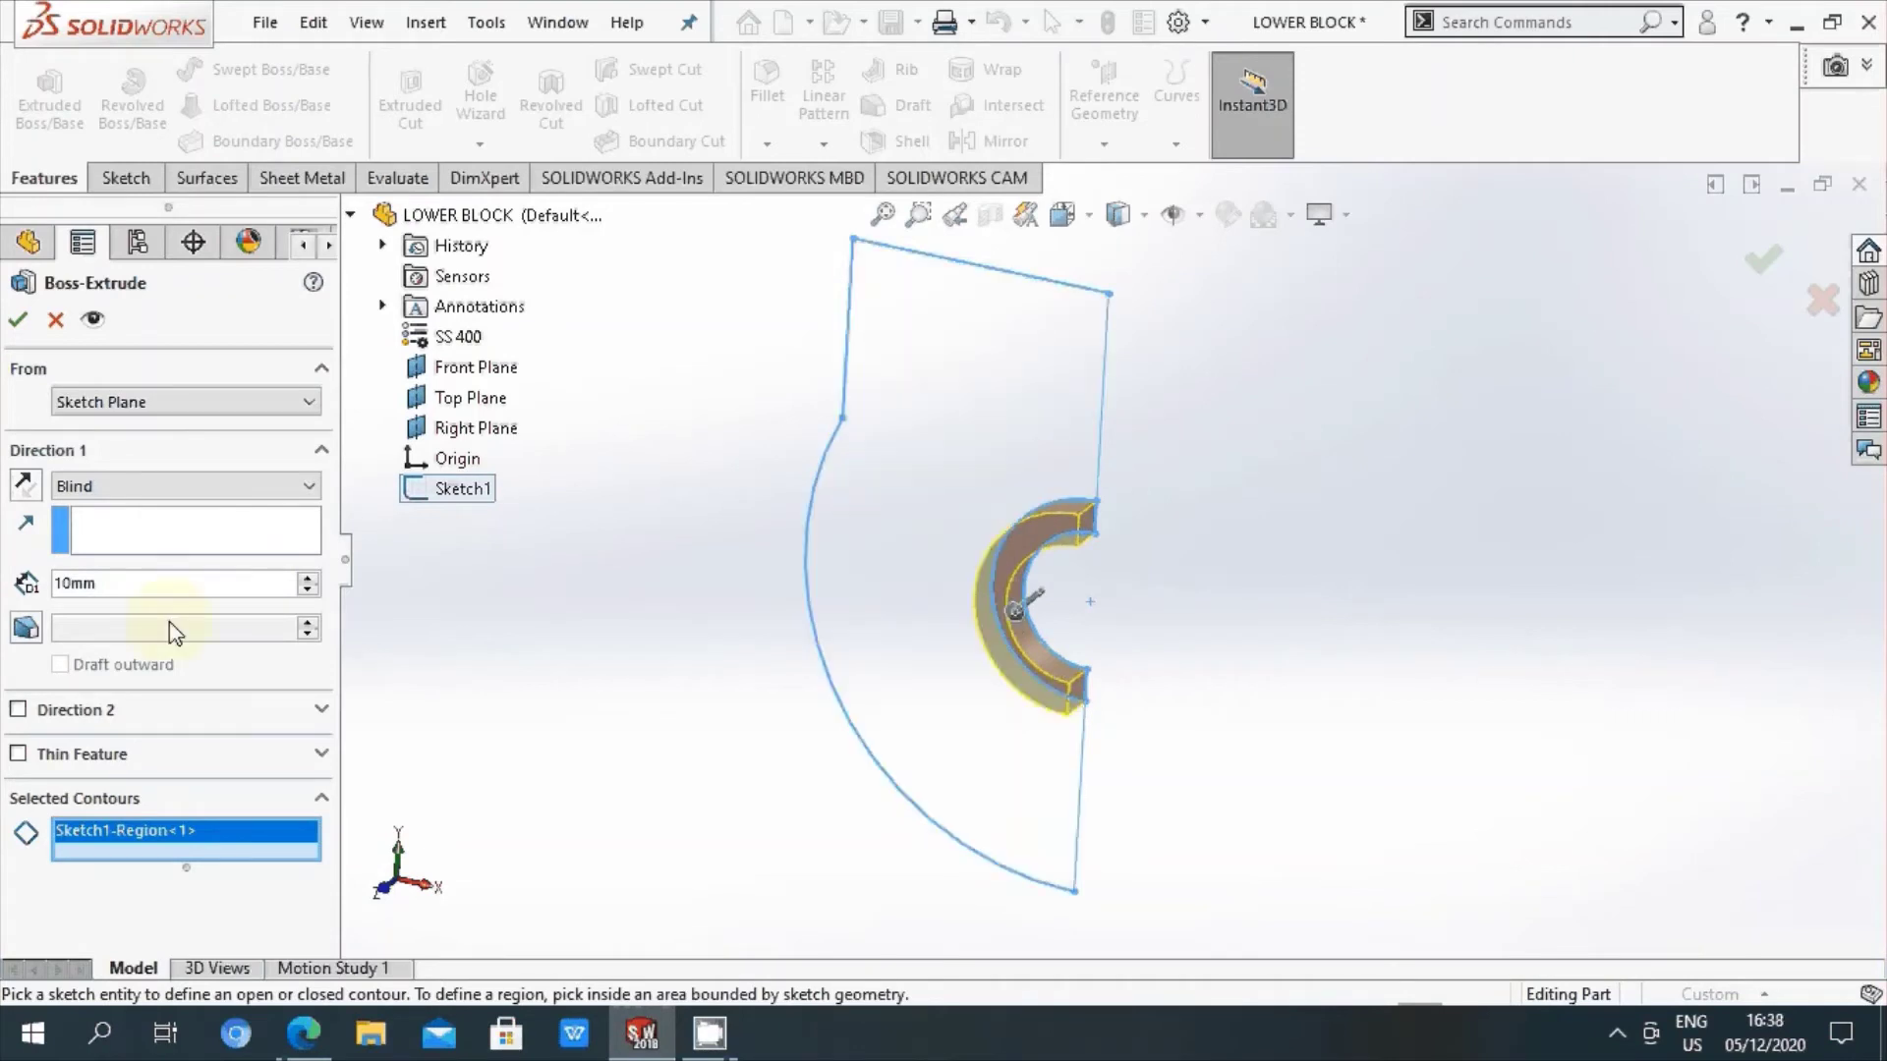
pyautogui.click(138, 583)
pyautogui.write('2')
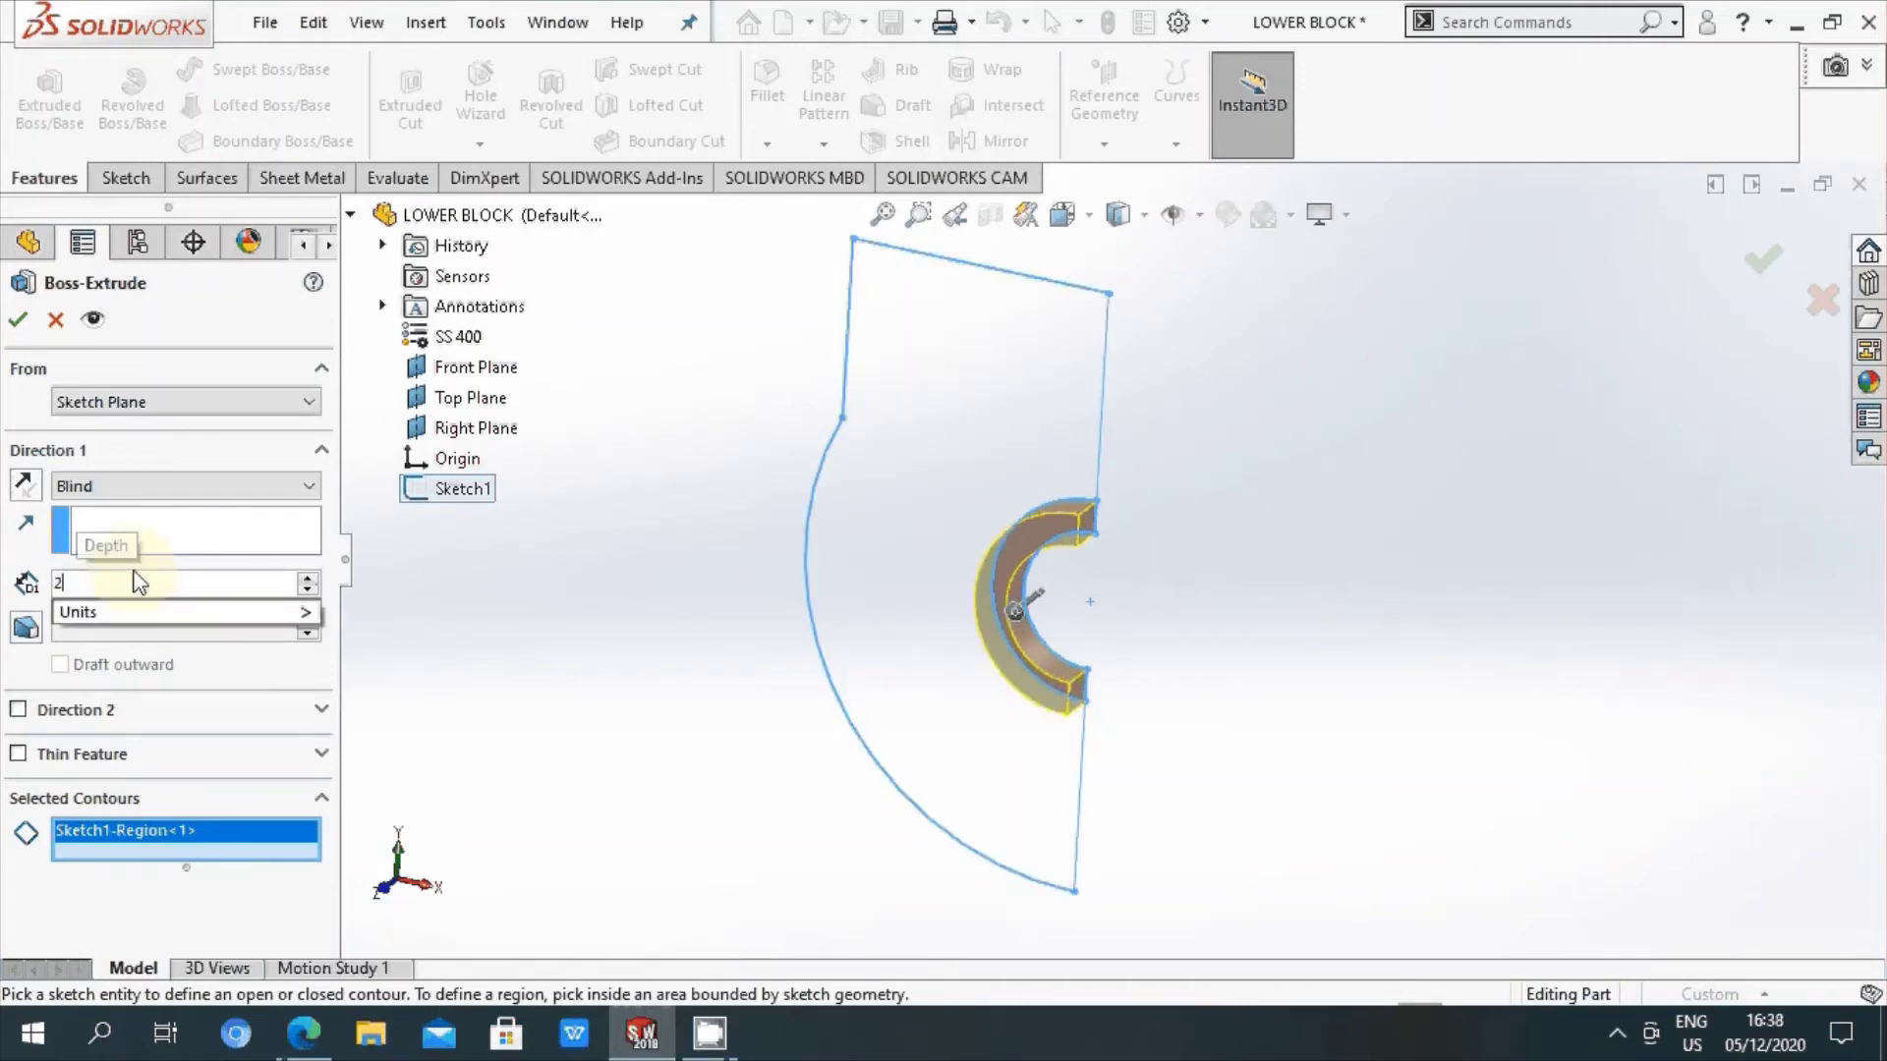
pyautogui.write('0')
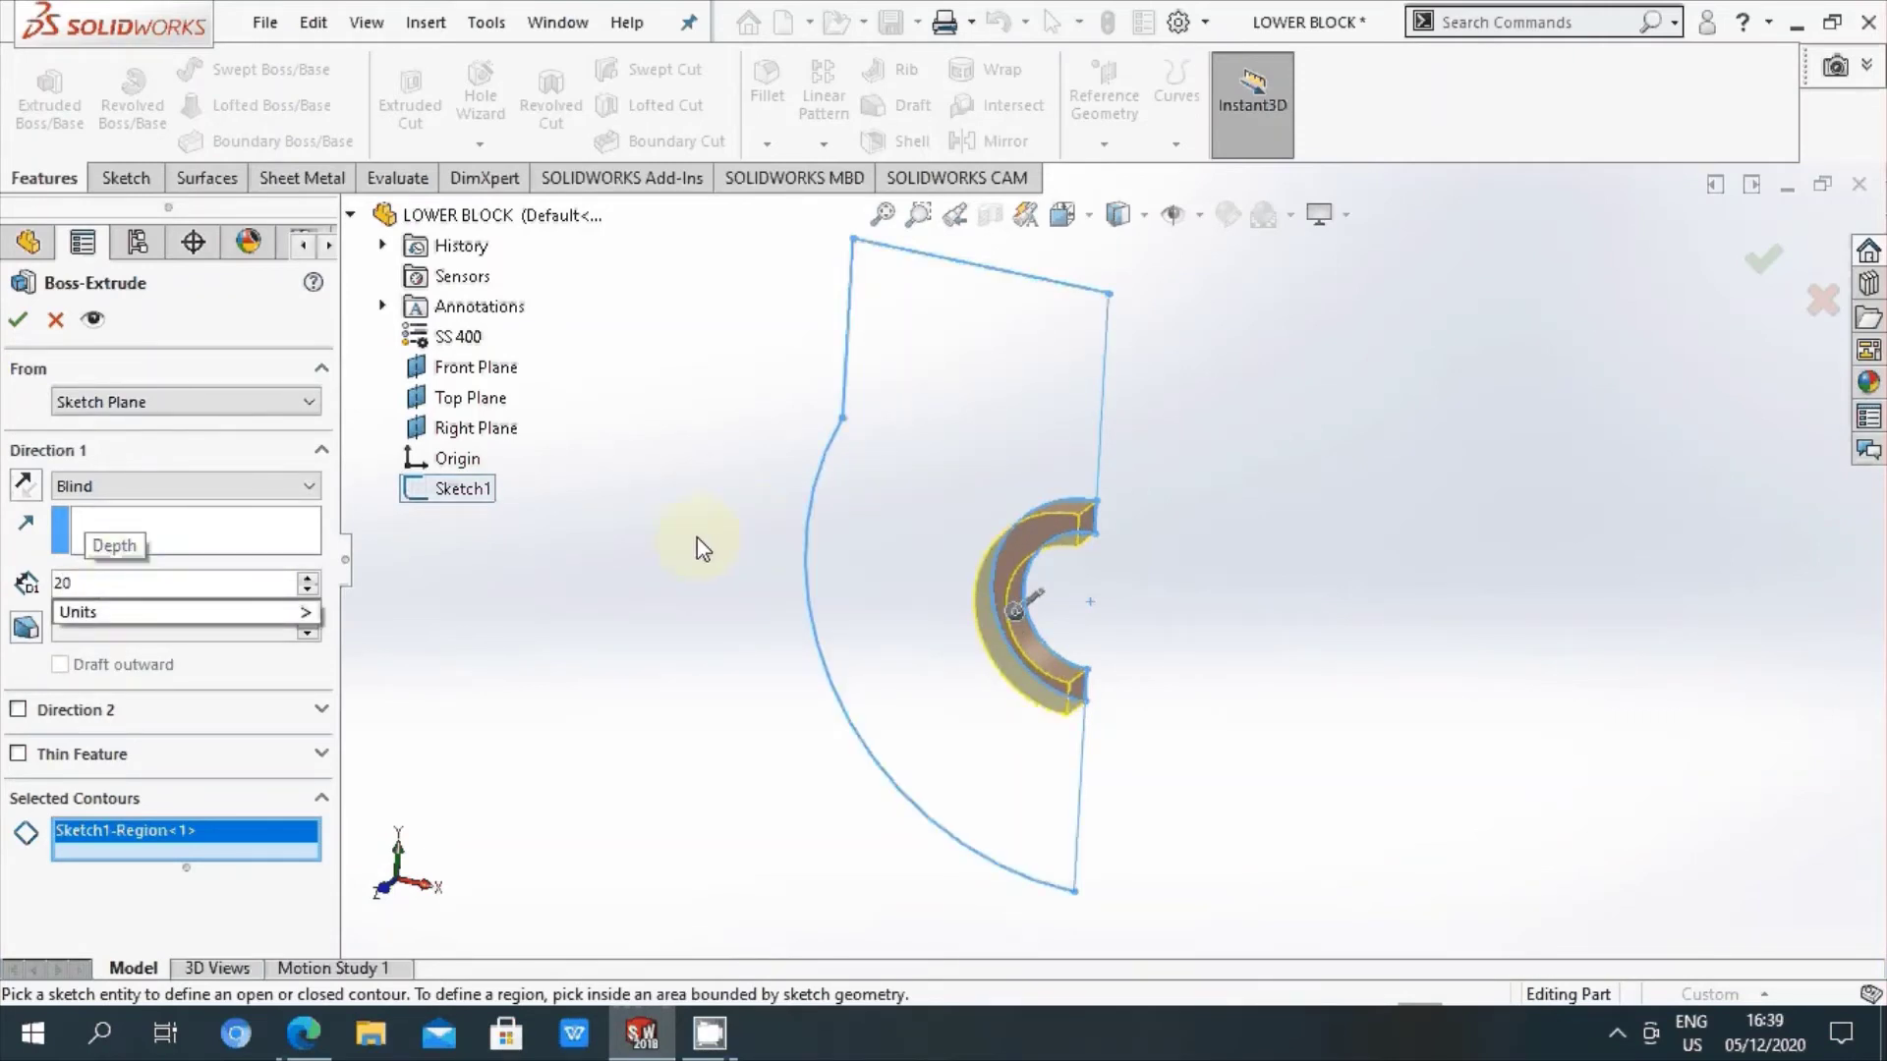
pyautogui.press('Return')
# Step: Add a 5 mm Direction 2 depth and accept the extrusion
pyautogui.click(118, 709)
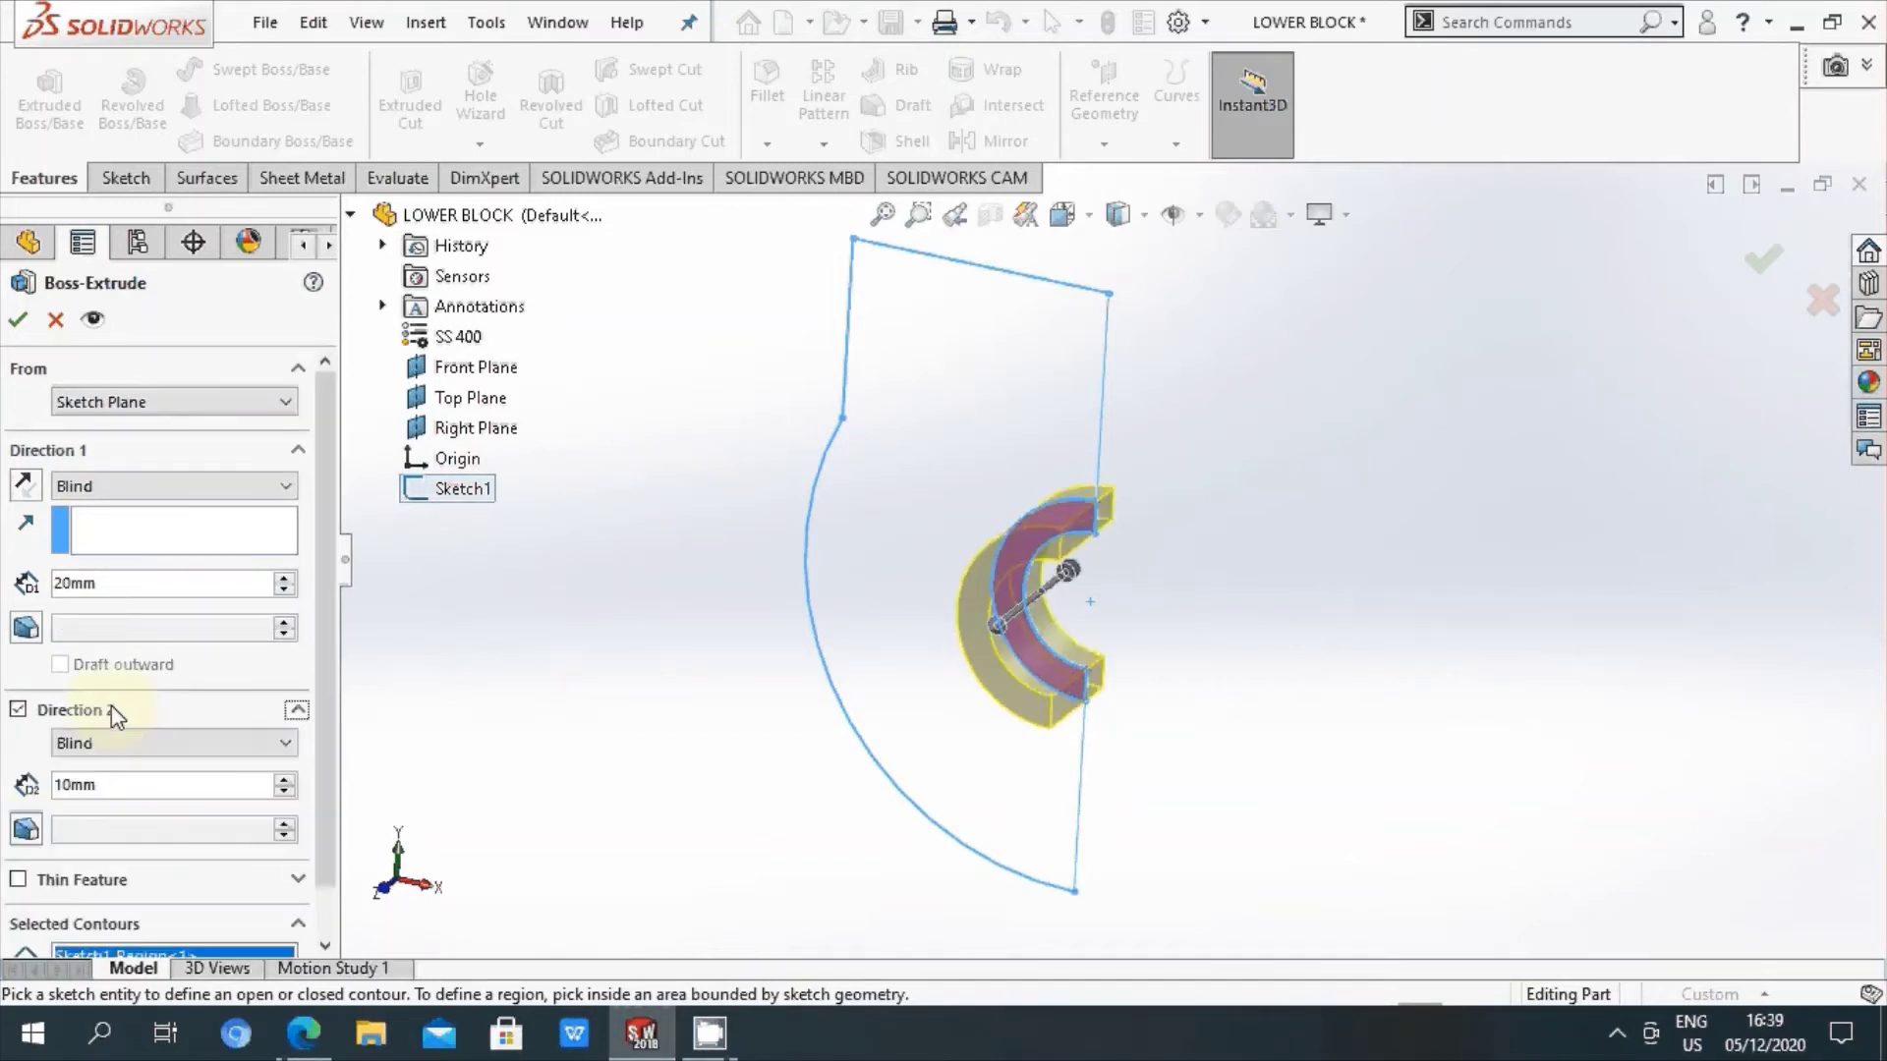
pyautogui.click(113, 785)
pyautogui.write('5')
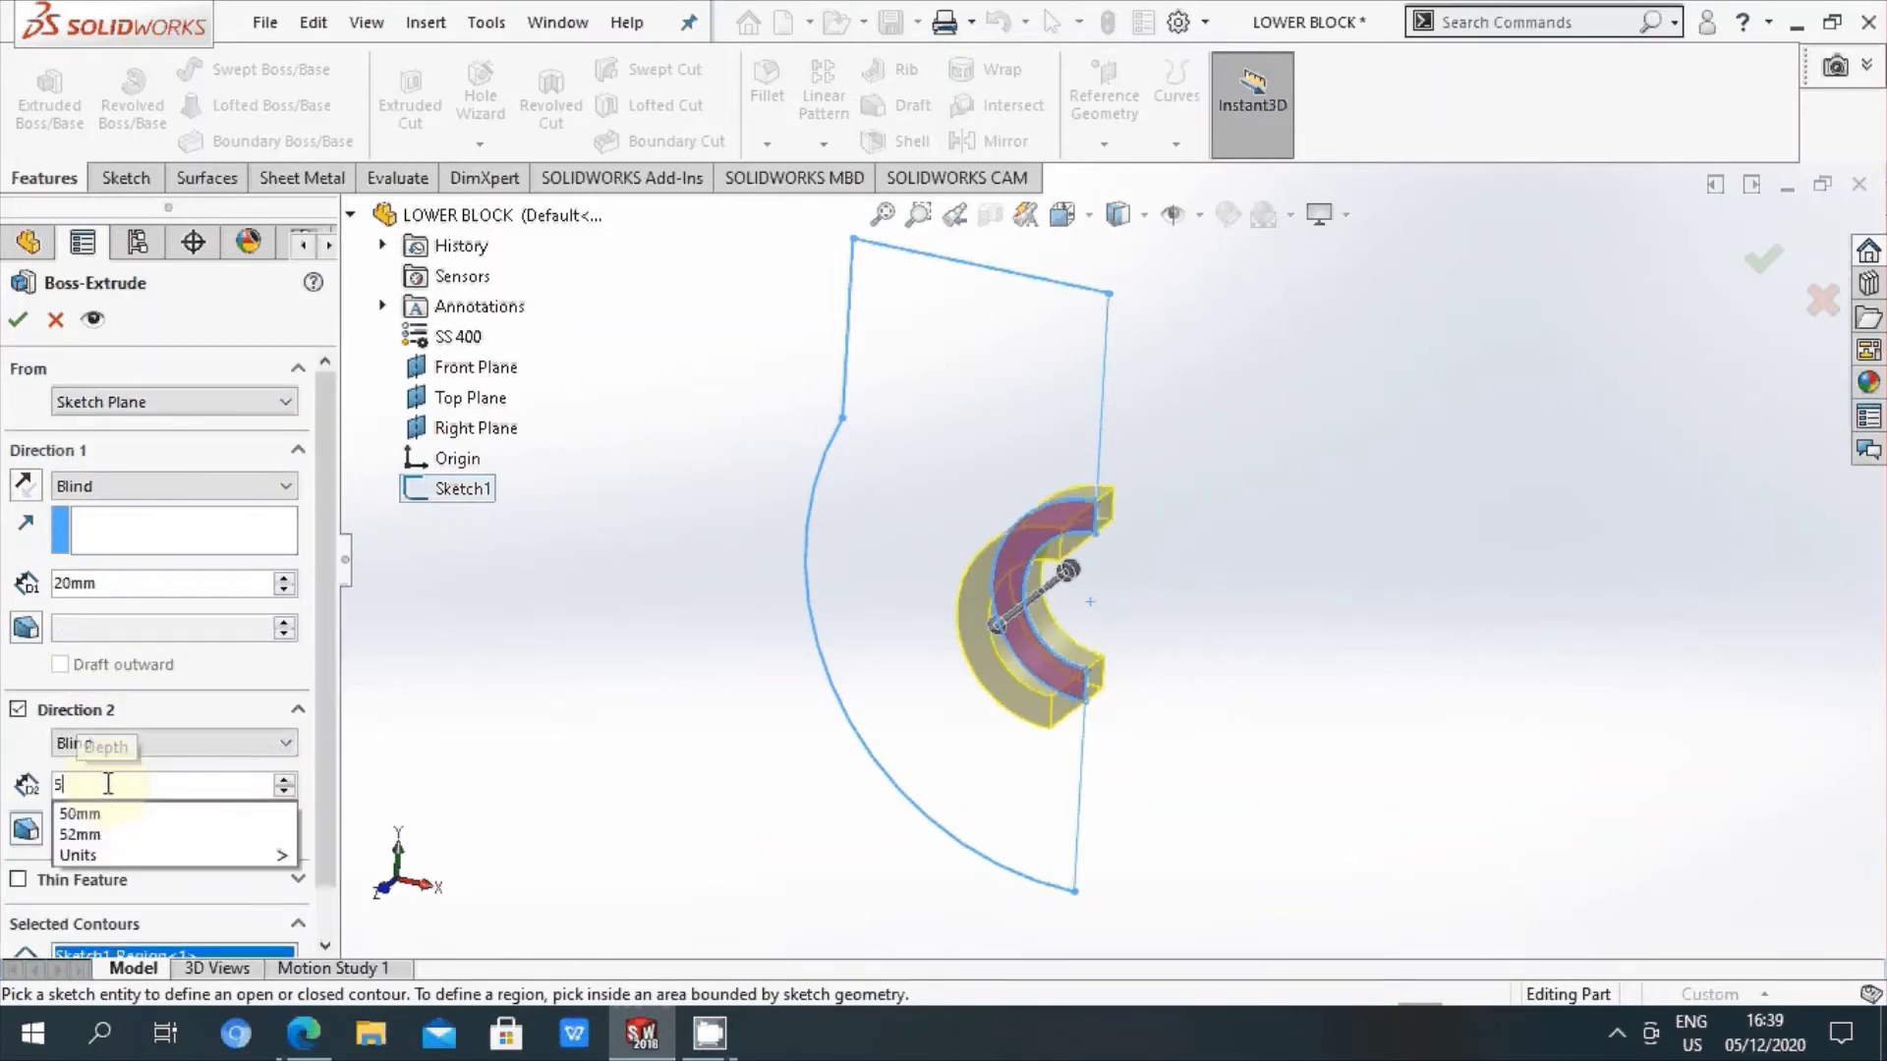
pyautogui.press('Return')
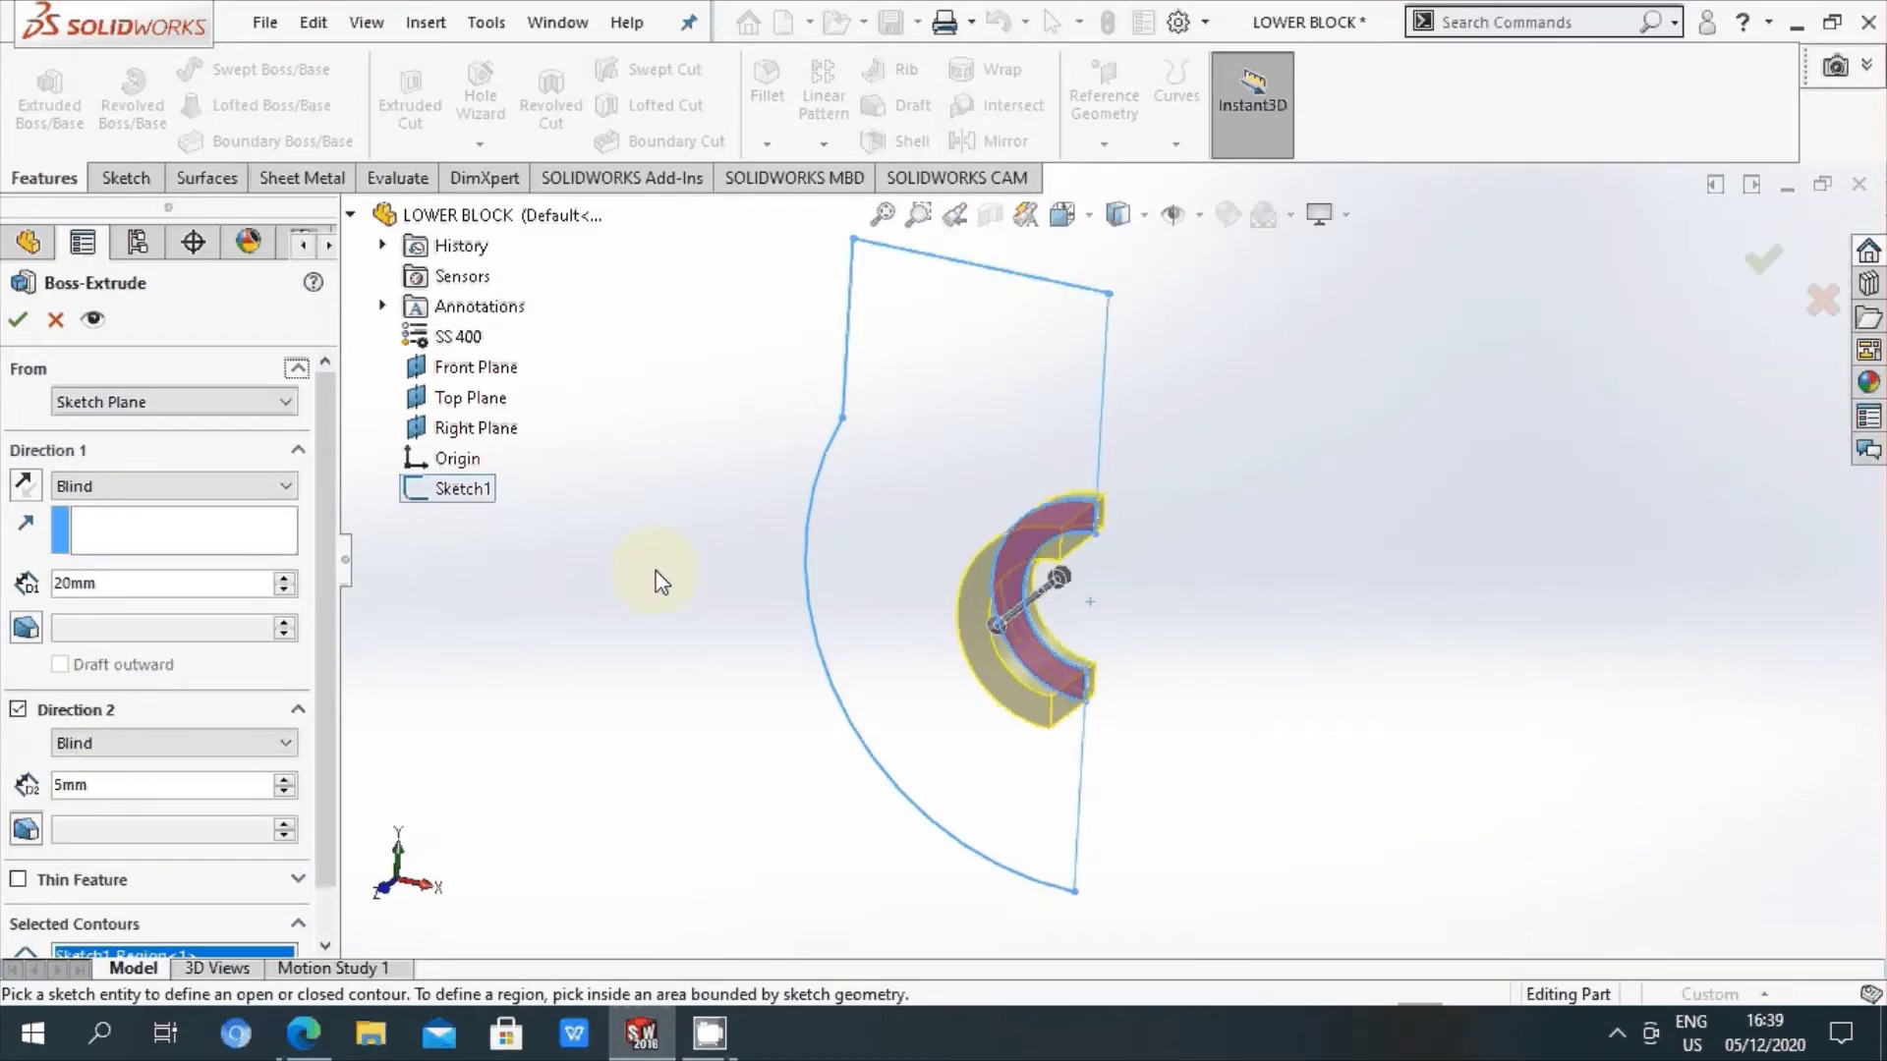
pyautogui.click(18, 318)
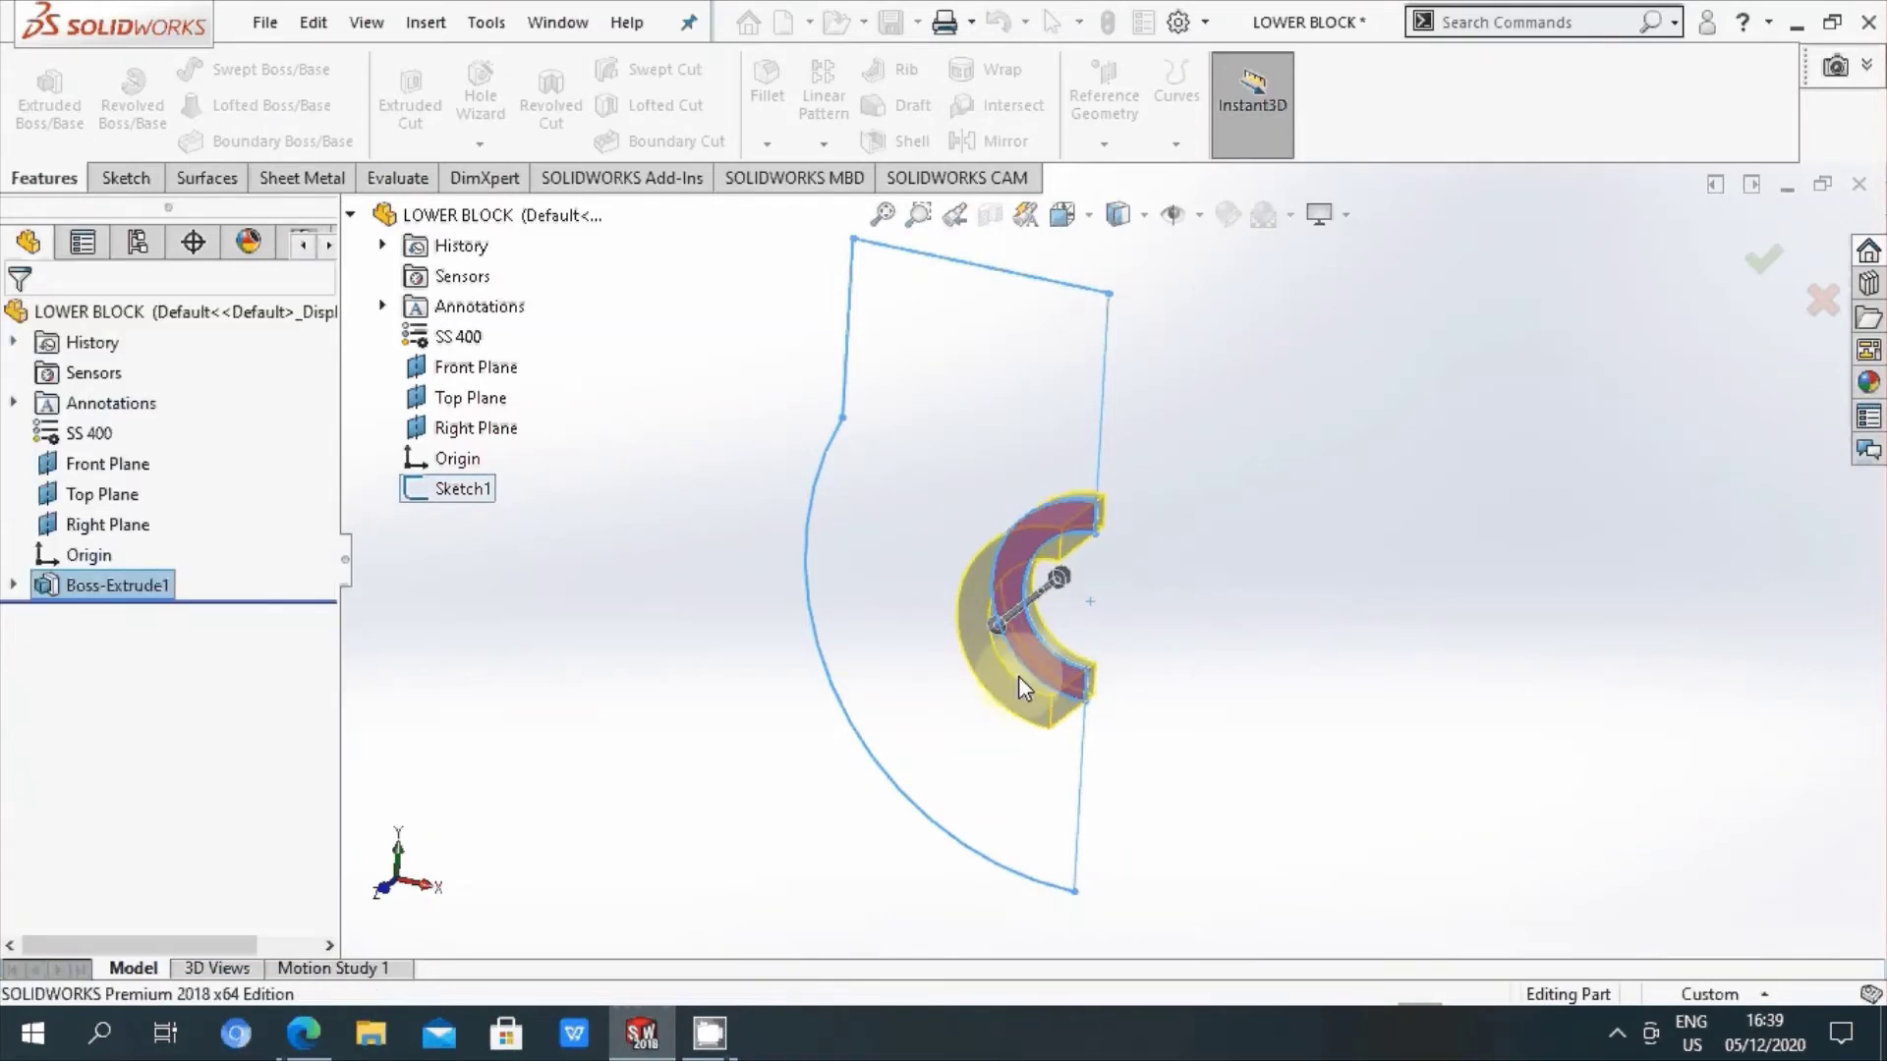
pyautogui.moveTo(1018, 676); pyautogui.dragTo(988, 606, button='middle')
# Step: Extrude Sketch1's outer plate region 5 mm in the reversed direction as Boss-Extrude2
pyautogui.click(1270, 580)
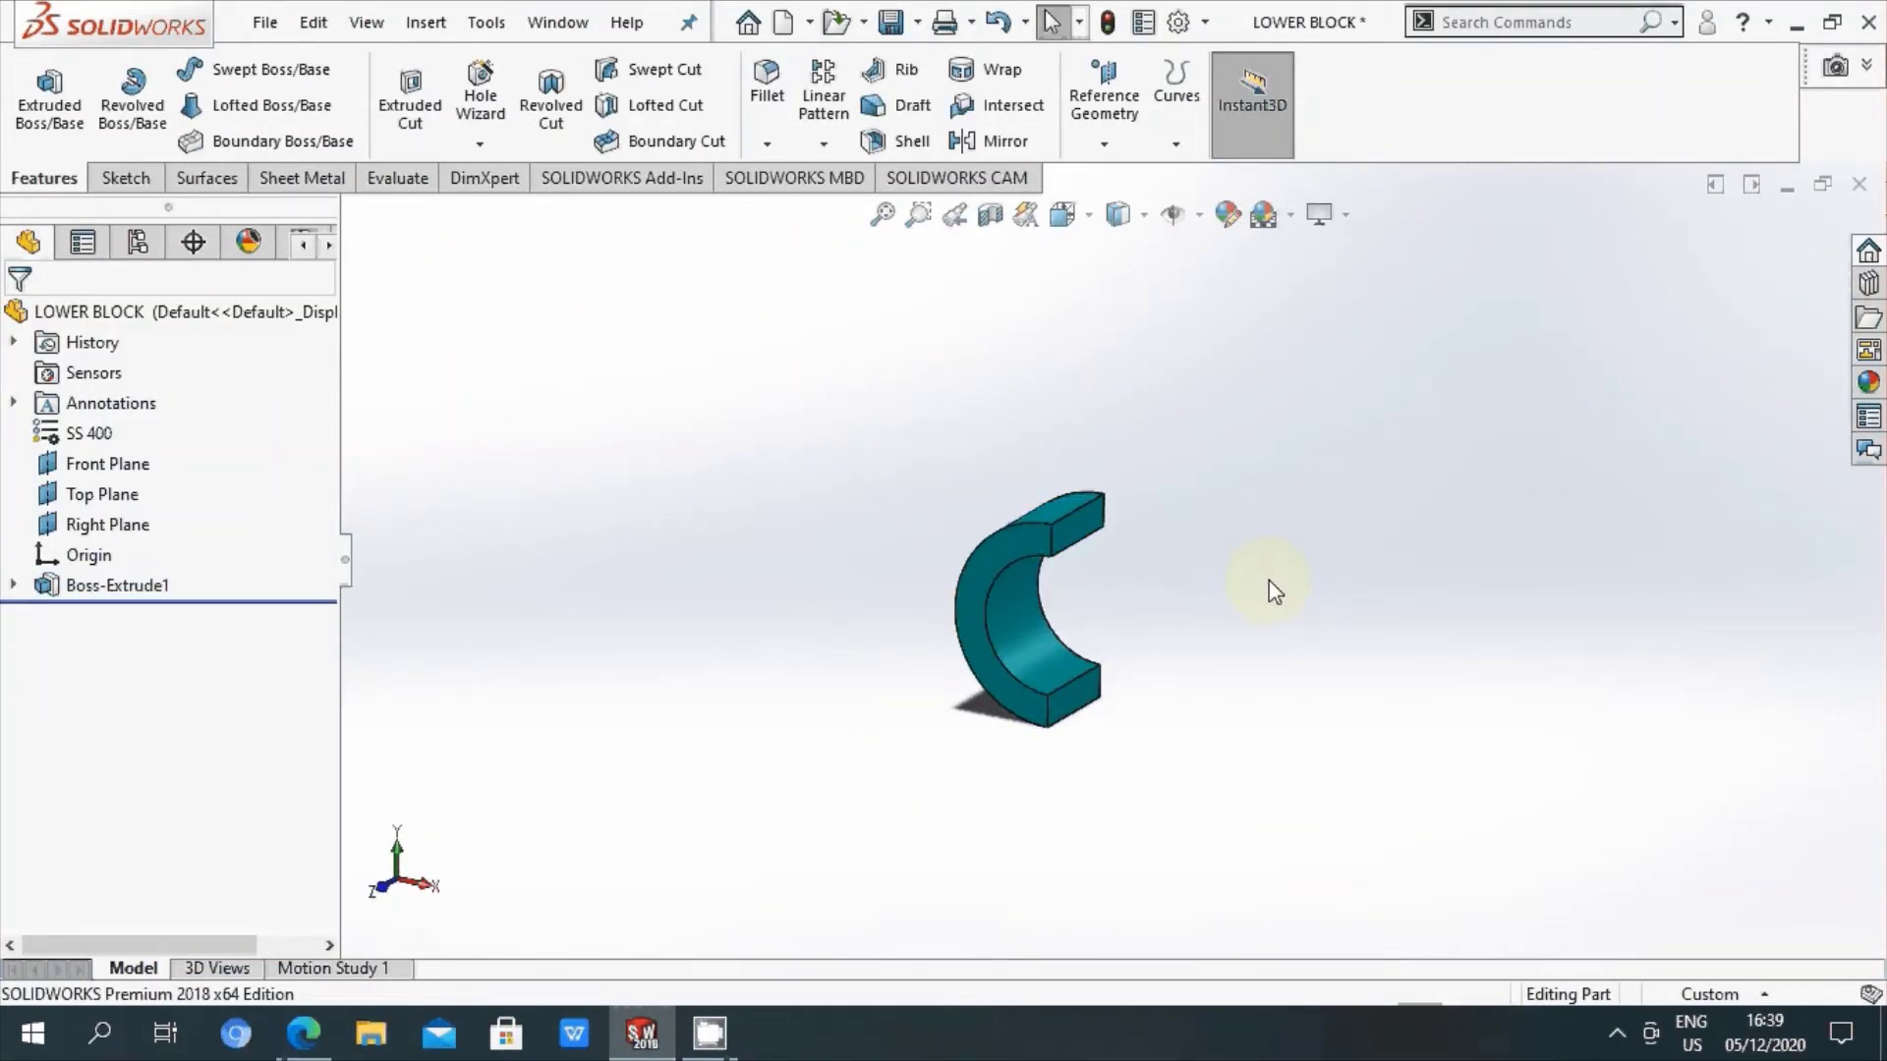
pyautogui.click(79, 120)
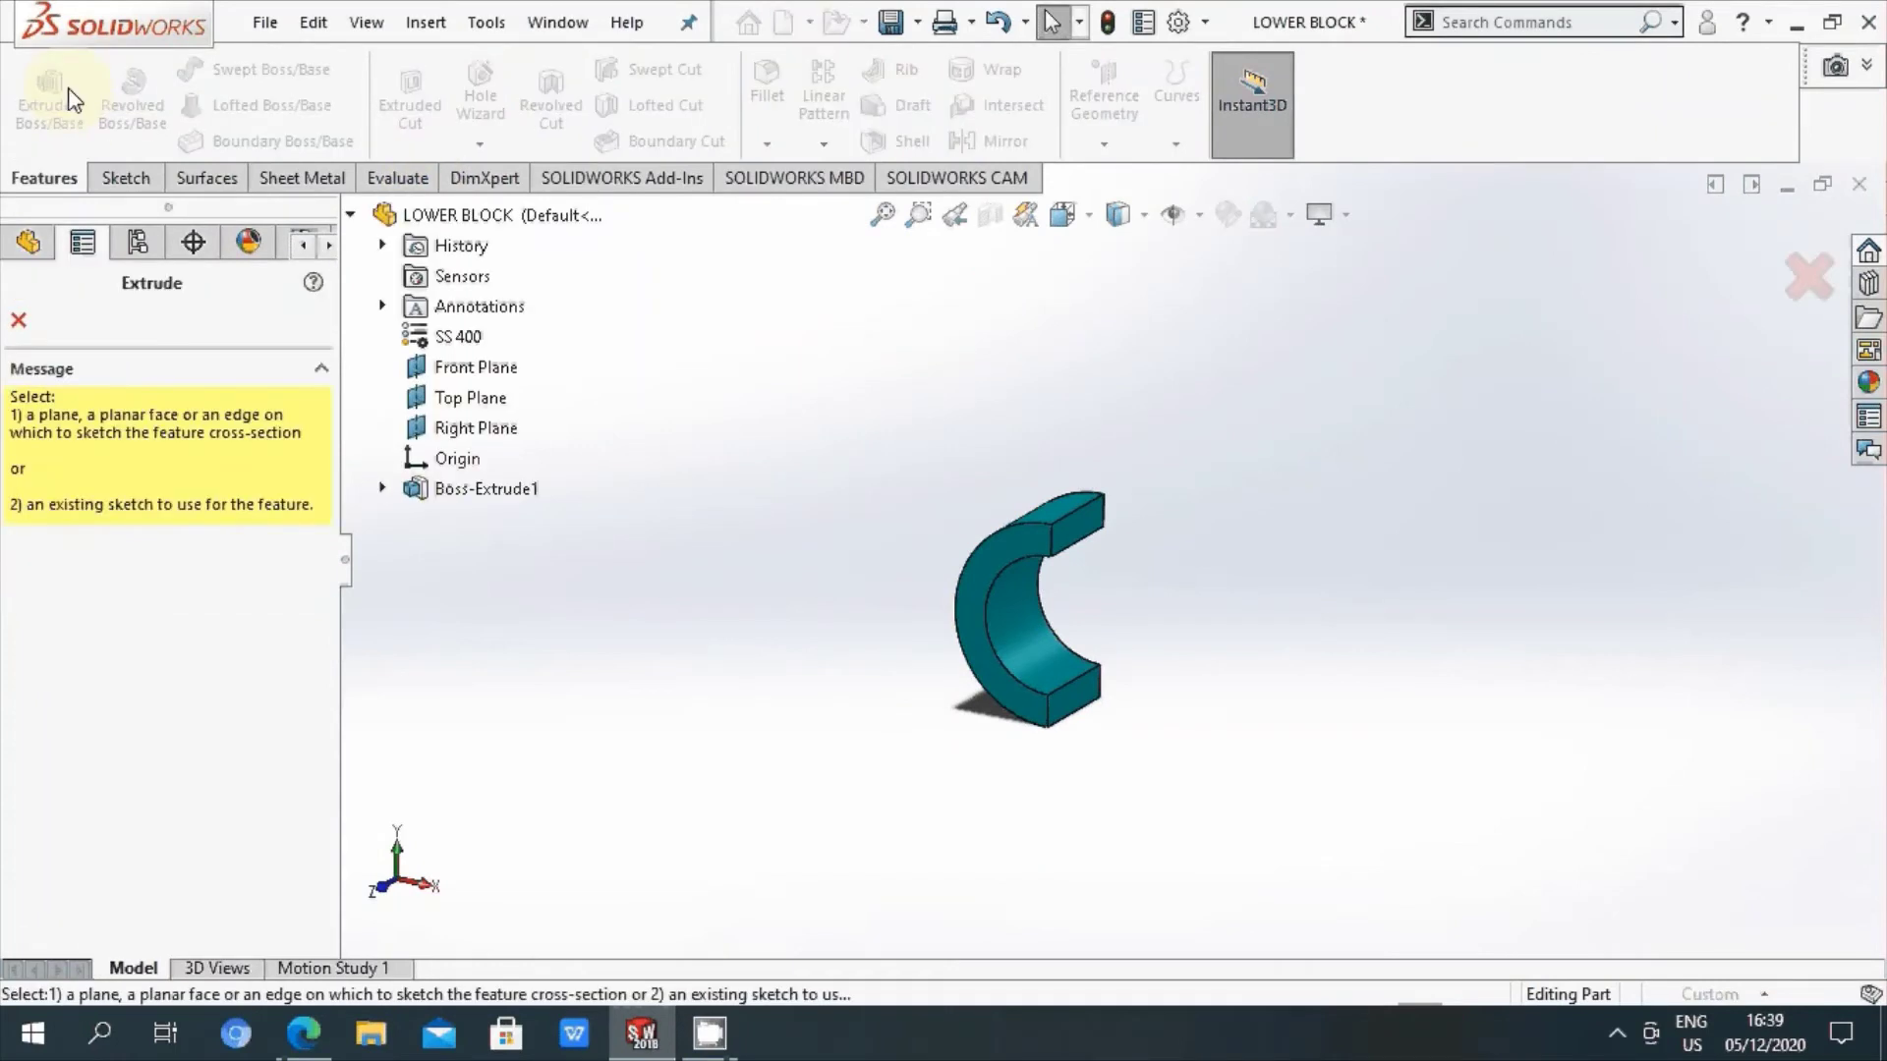
pyautogui.click(383, 489)
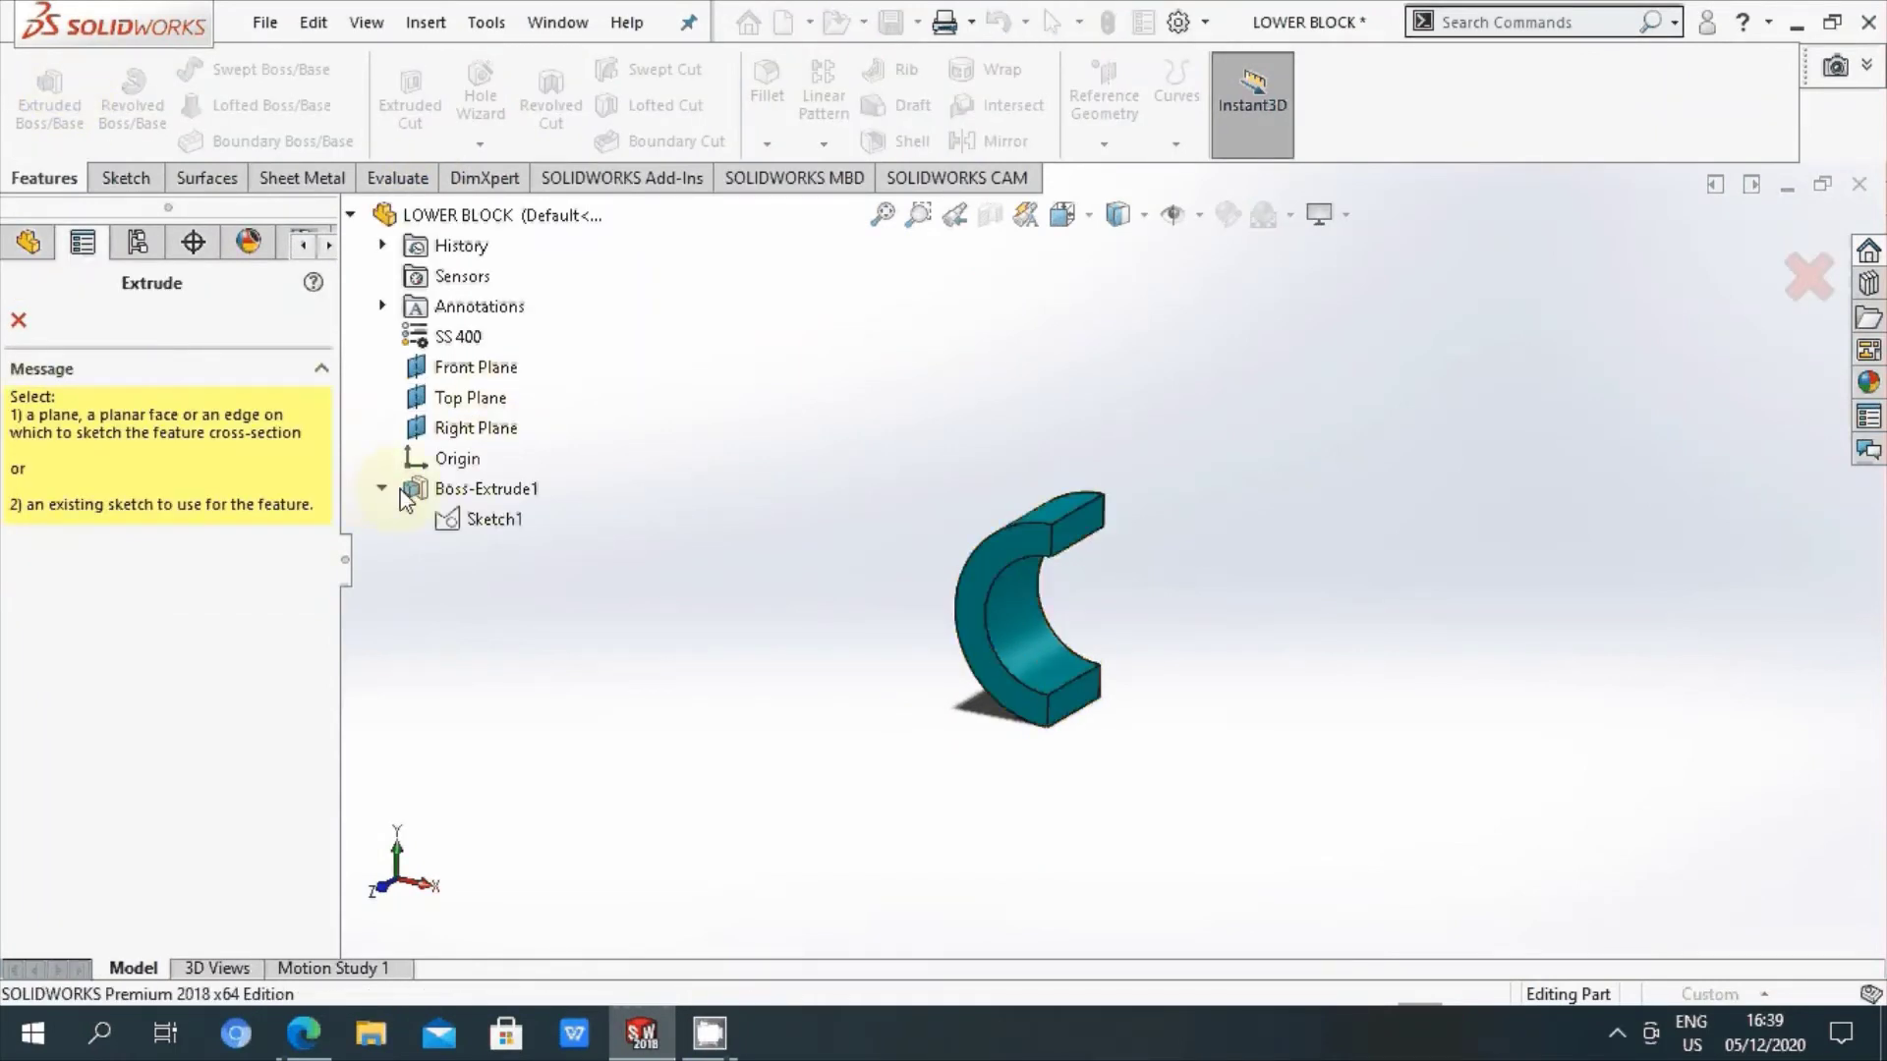
pyautogui.click(497, 518)
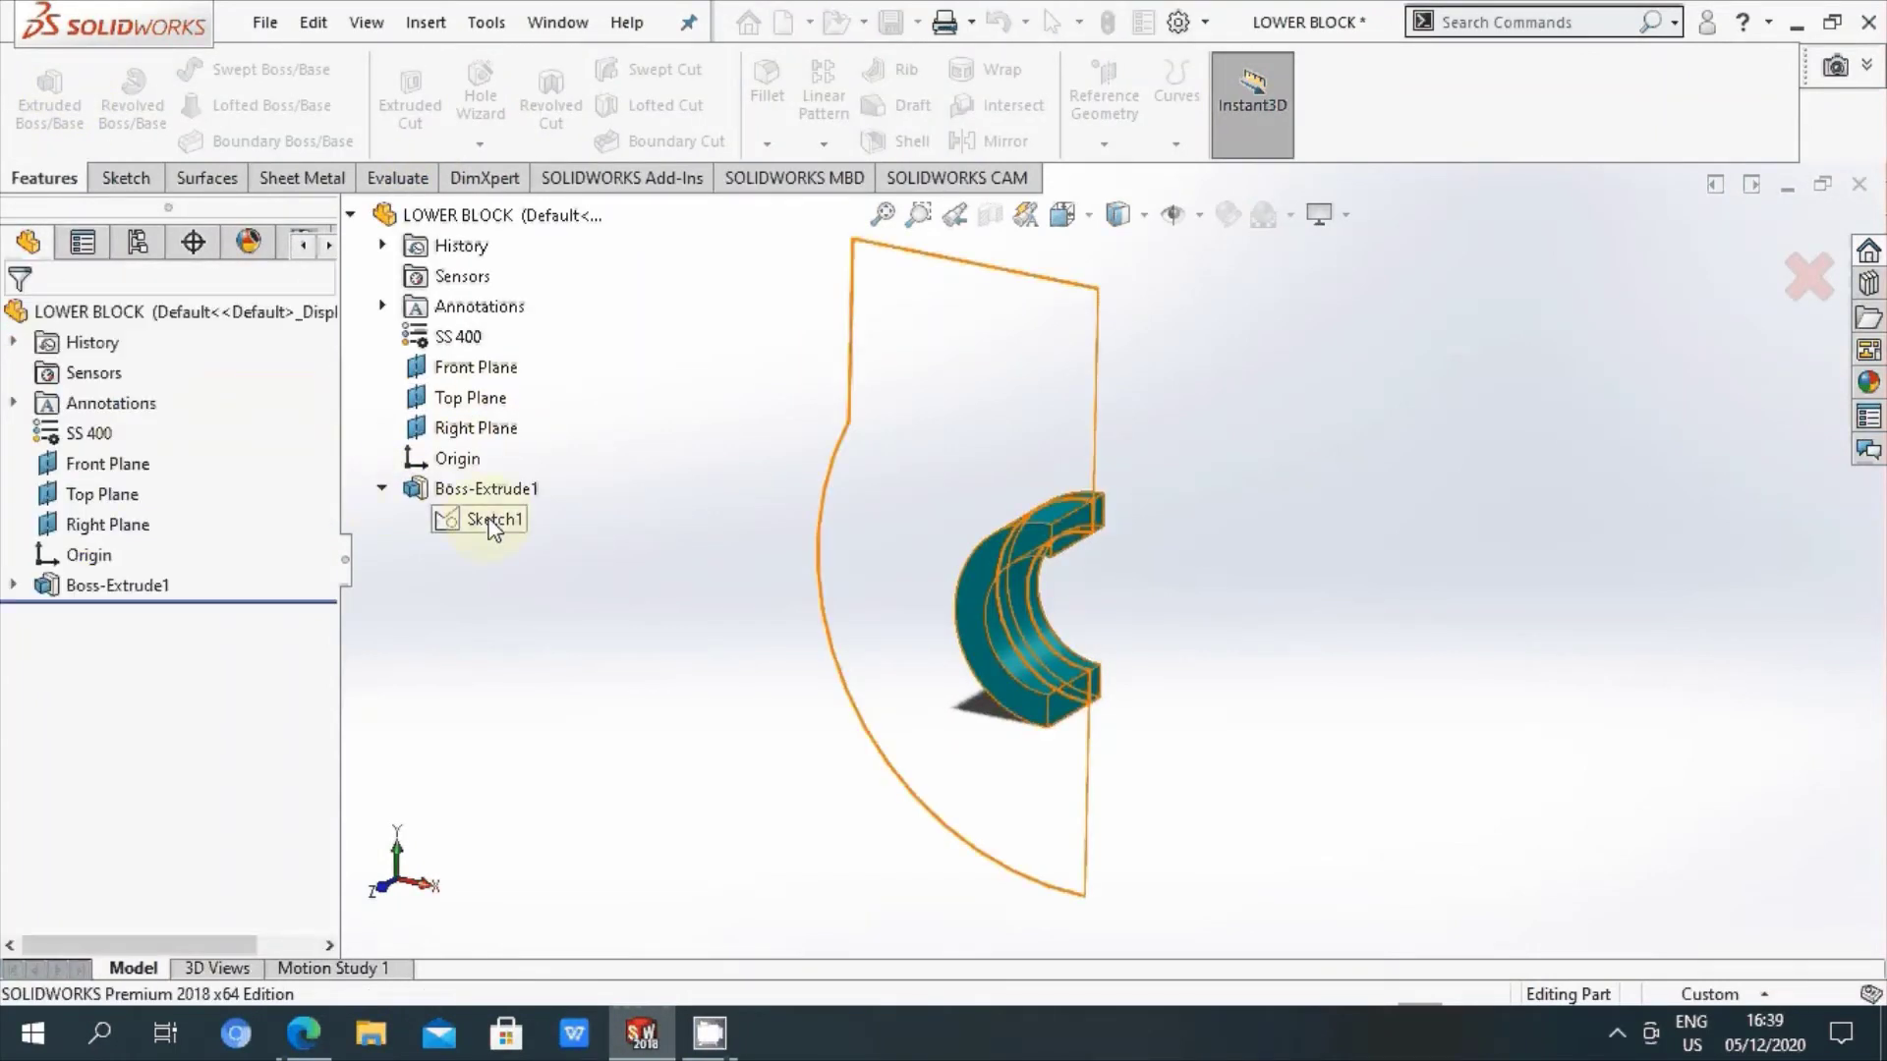
pyautogui.click(953, 437)
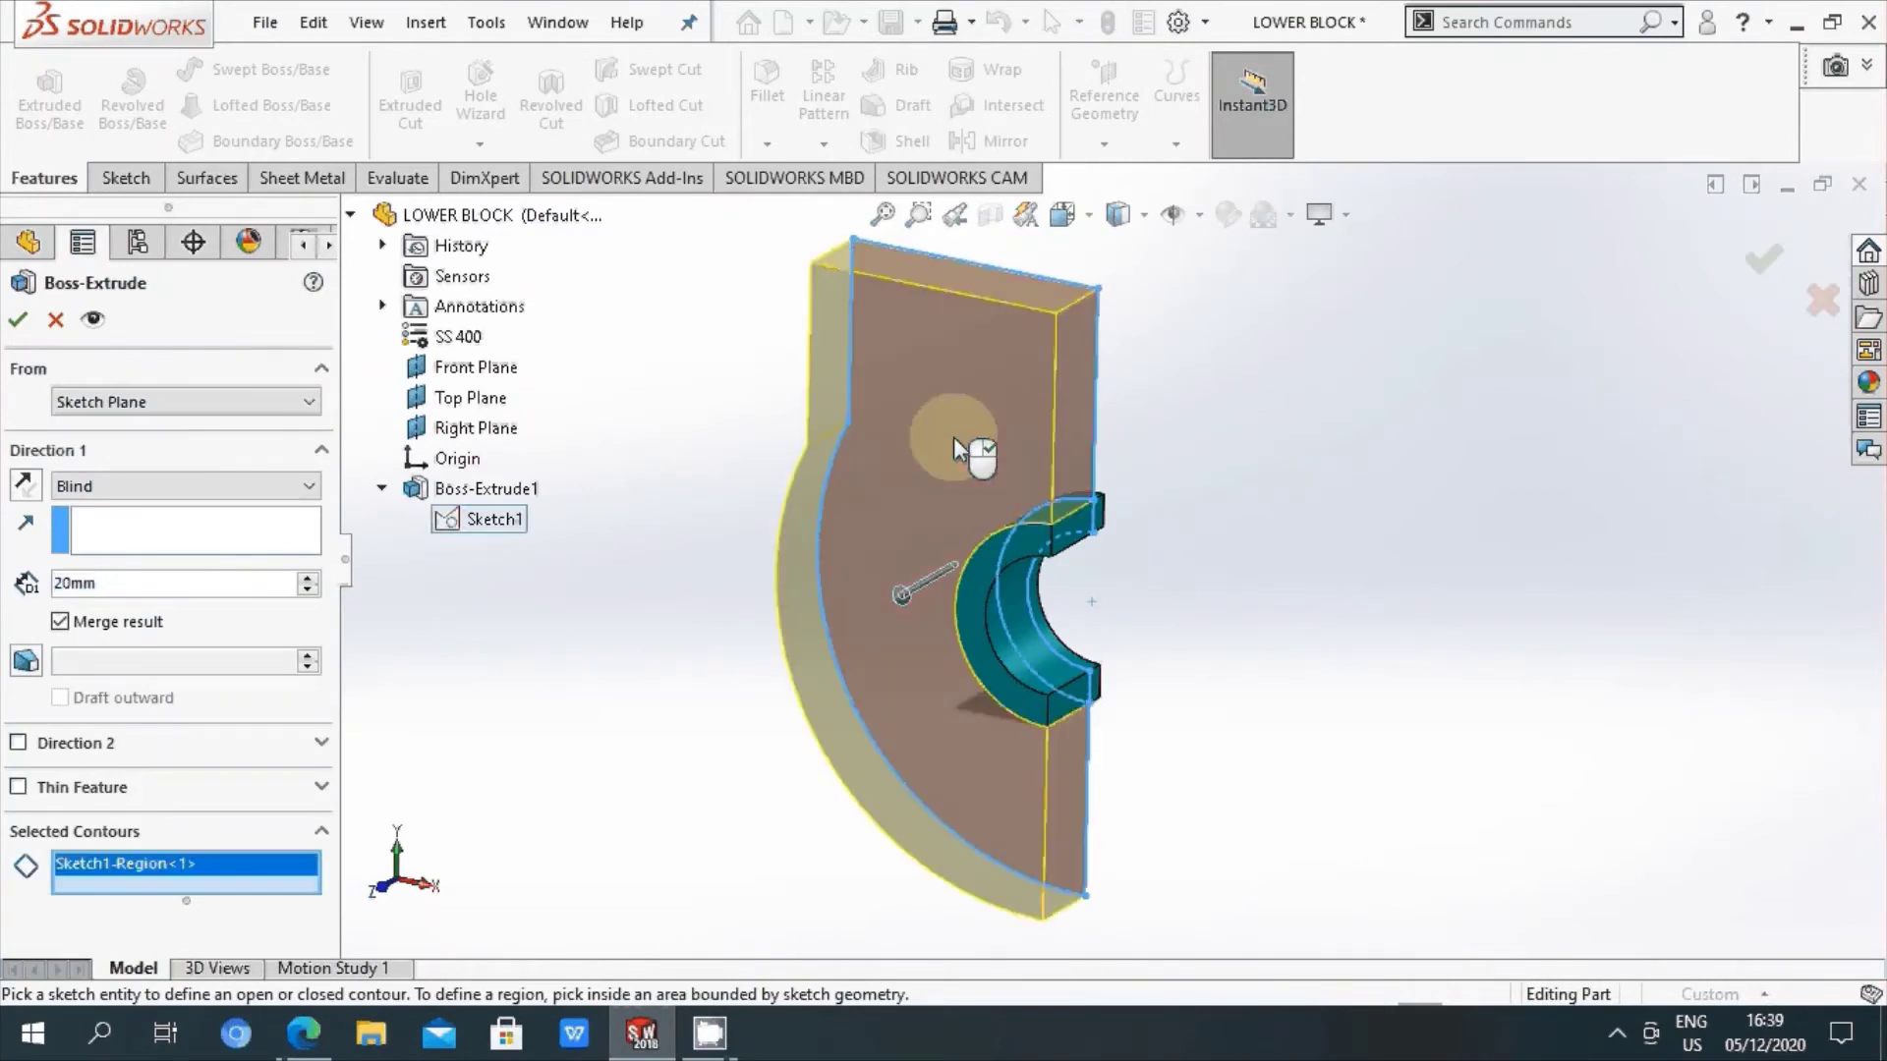
pyautogui.doubleClick(155, 584)
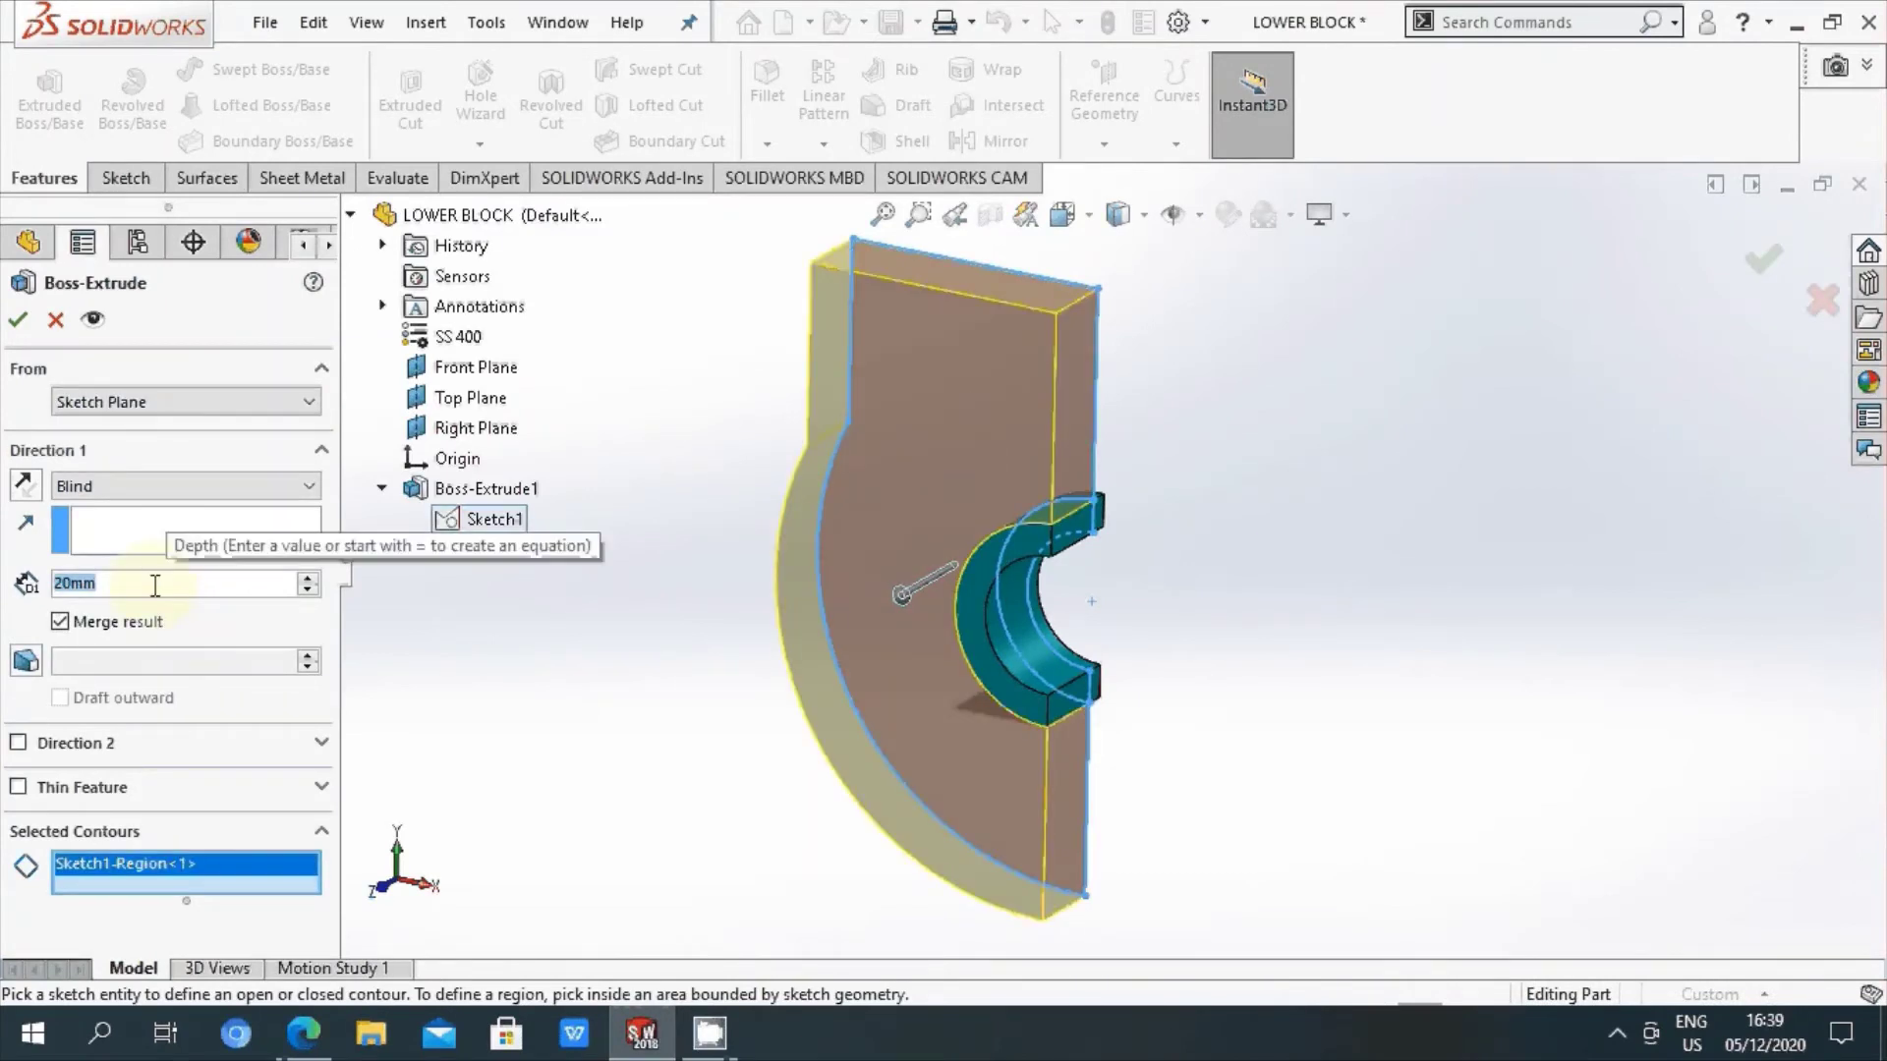
pyautogui.write('5')
pyautogui.press('Return')
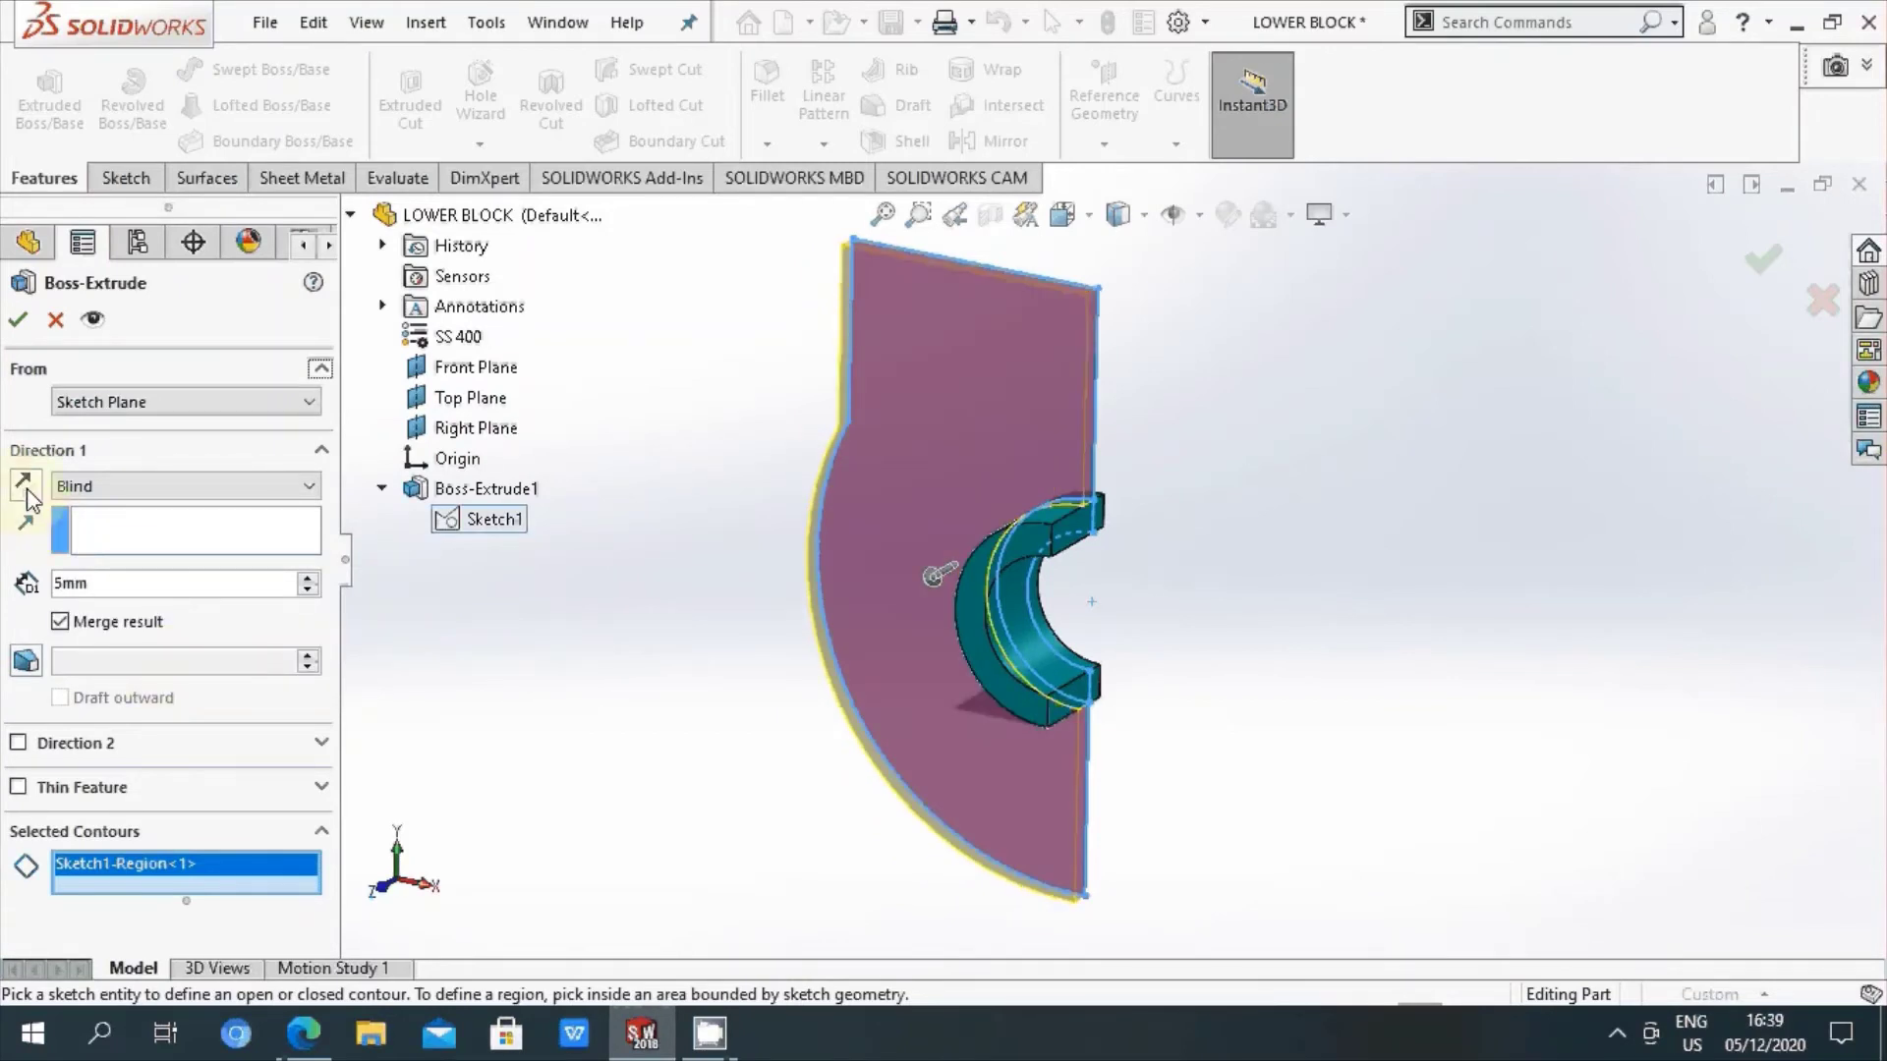
pyautogui.click(27, 488)
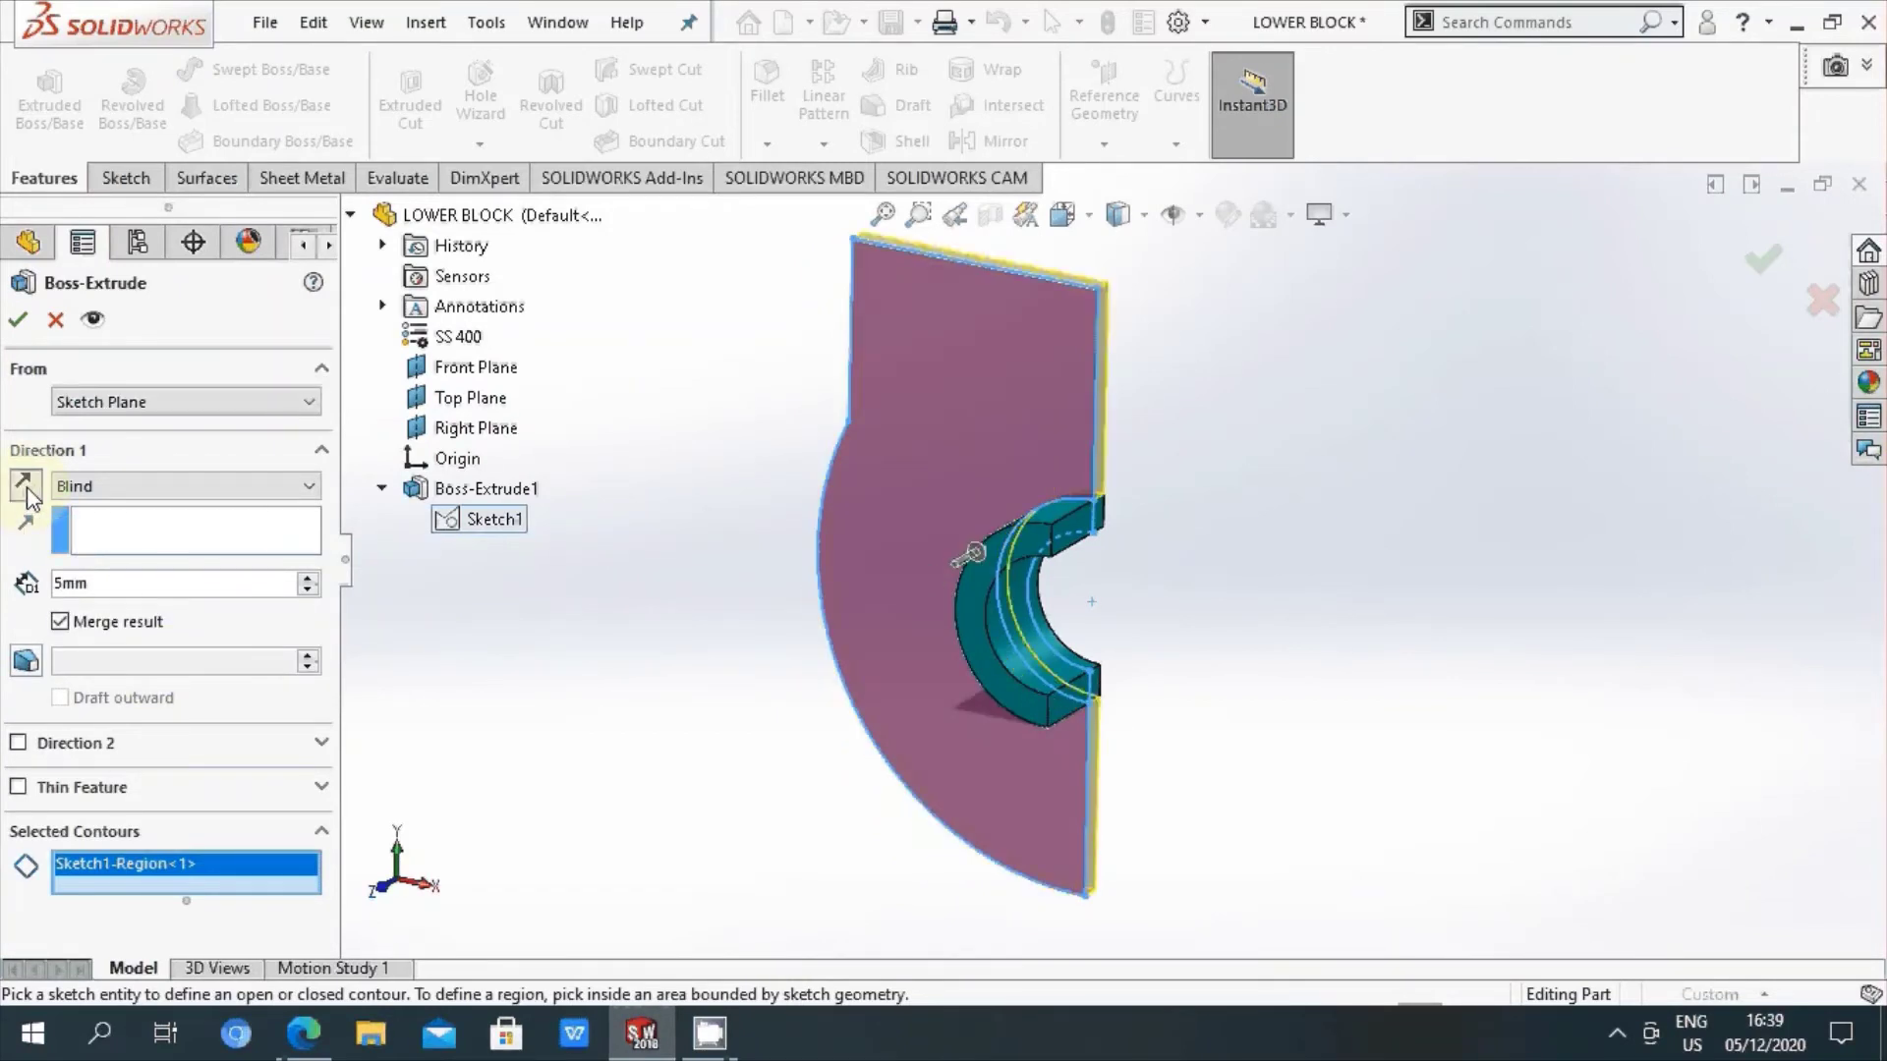
pyautogui.click(17, 319)
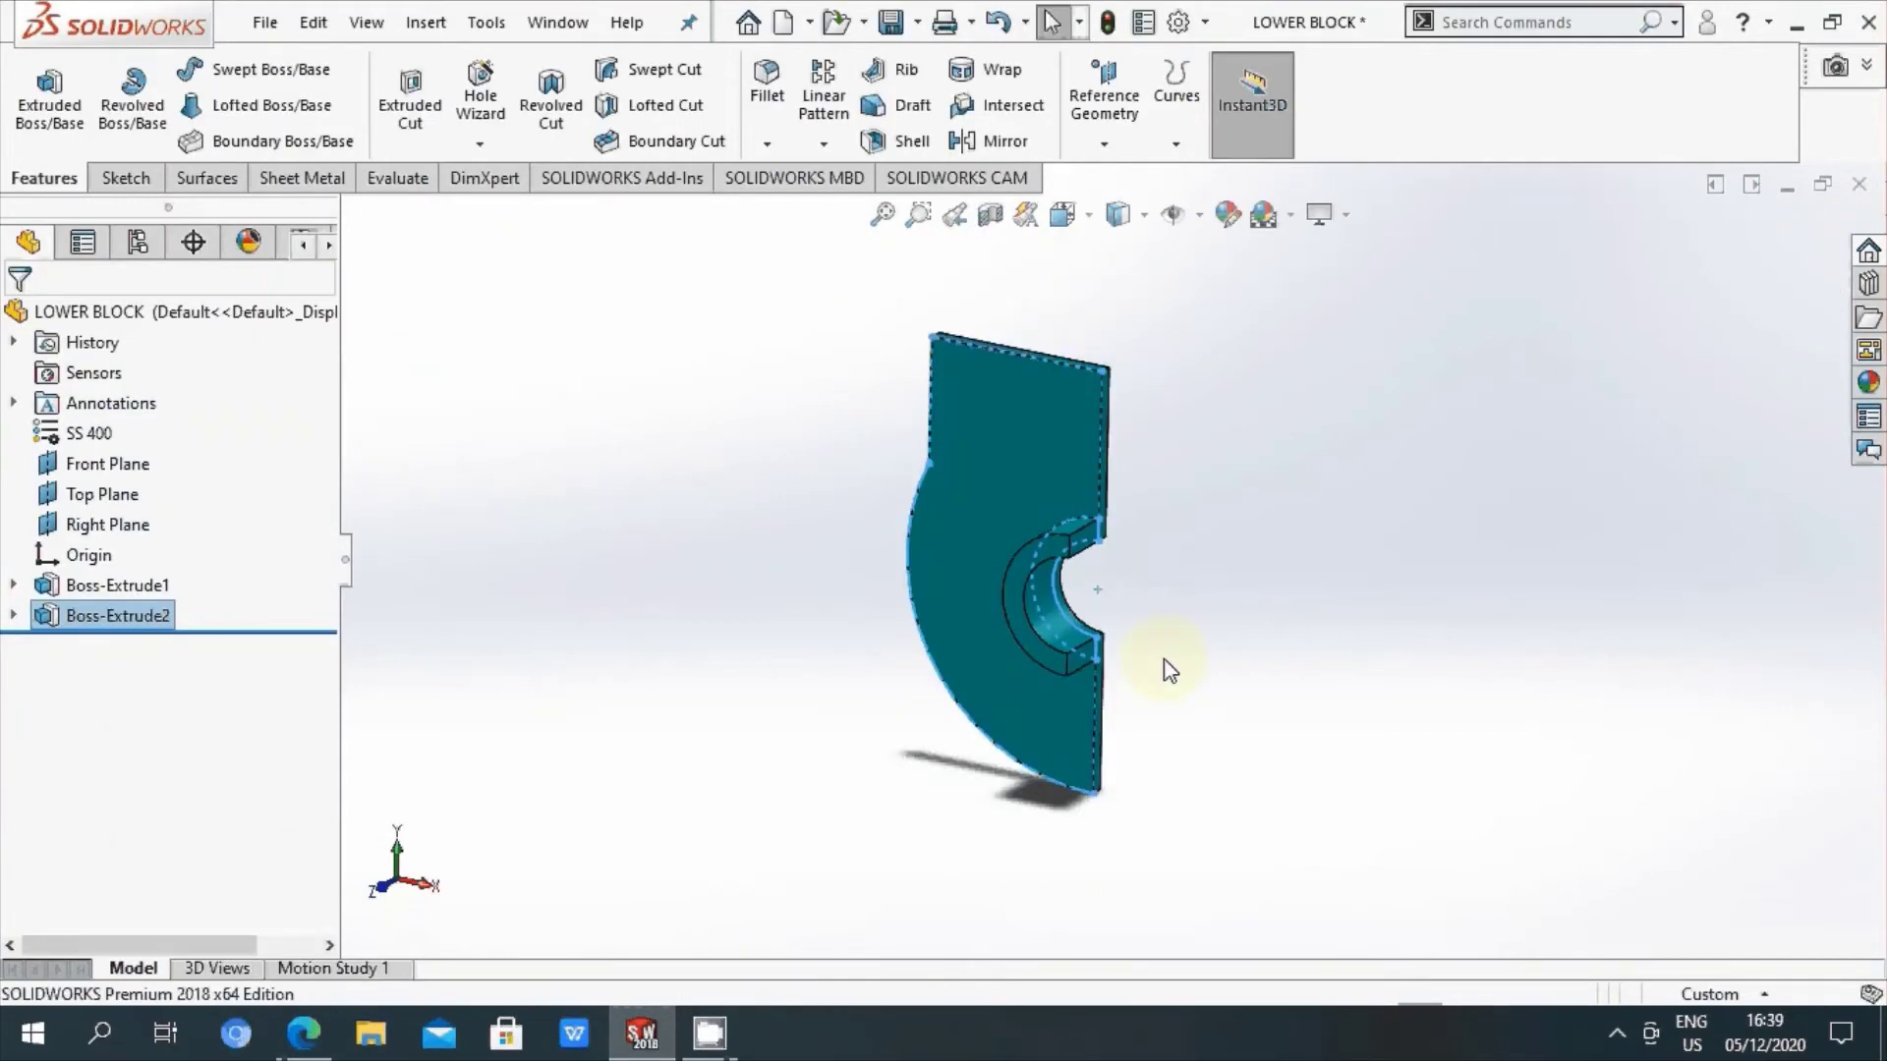
# Step: Create Plane1 offset 140.5 mm from the Front Plane, flipped to the part's far side
pyautogui.moveTo(1166, 666)
pyautogui.mouseDown(button='middle')
pyautogui.moveTo(1155, 652)
pyautogui.moveTo(1205, 548)
pyautogui.moveTo(1292, 560)
pyautogui.mouseUp(button='middle')
pyautogui.scroll(-2, 1208, 536)
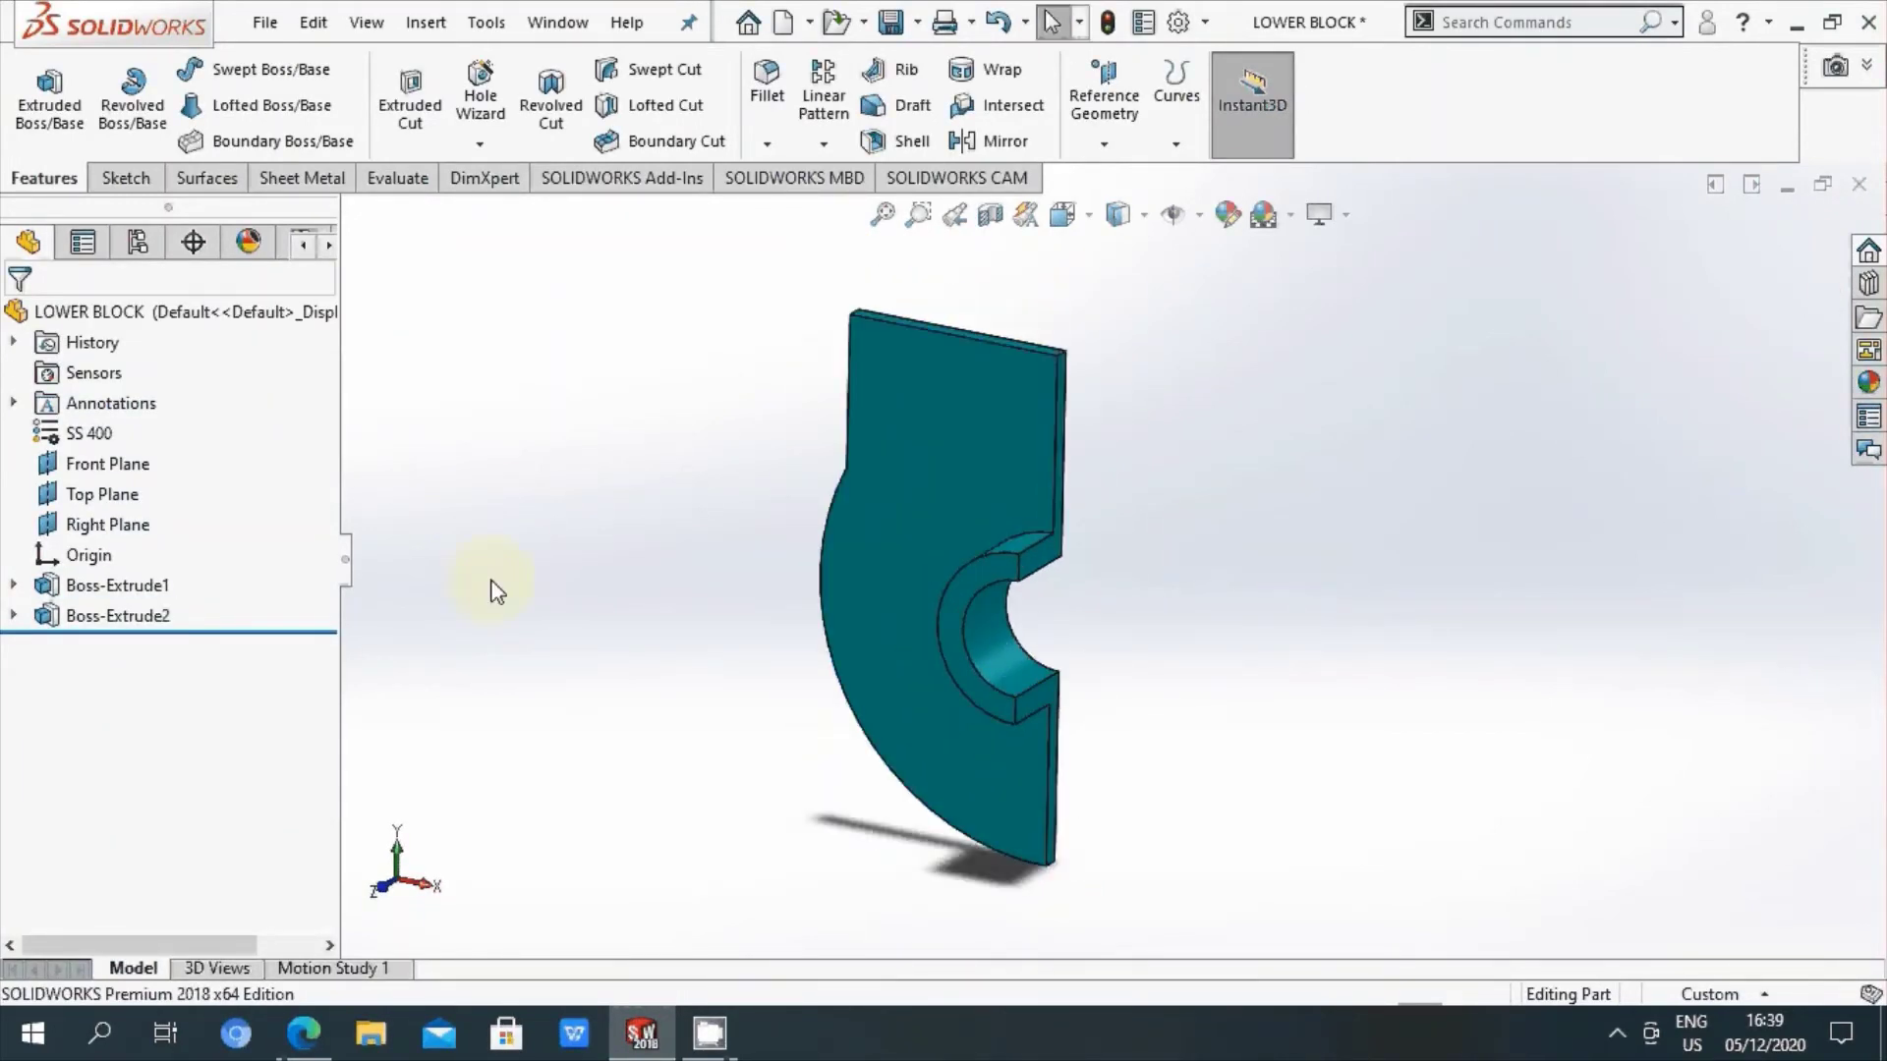
pyautogui.click(98, 466)
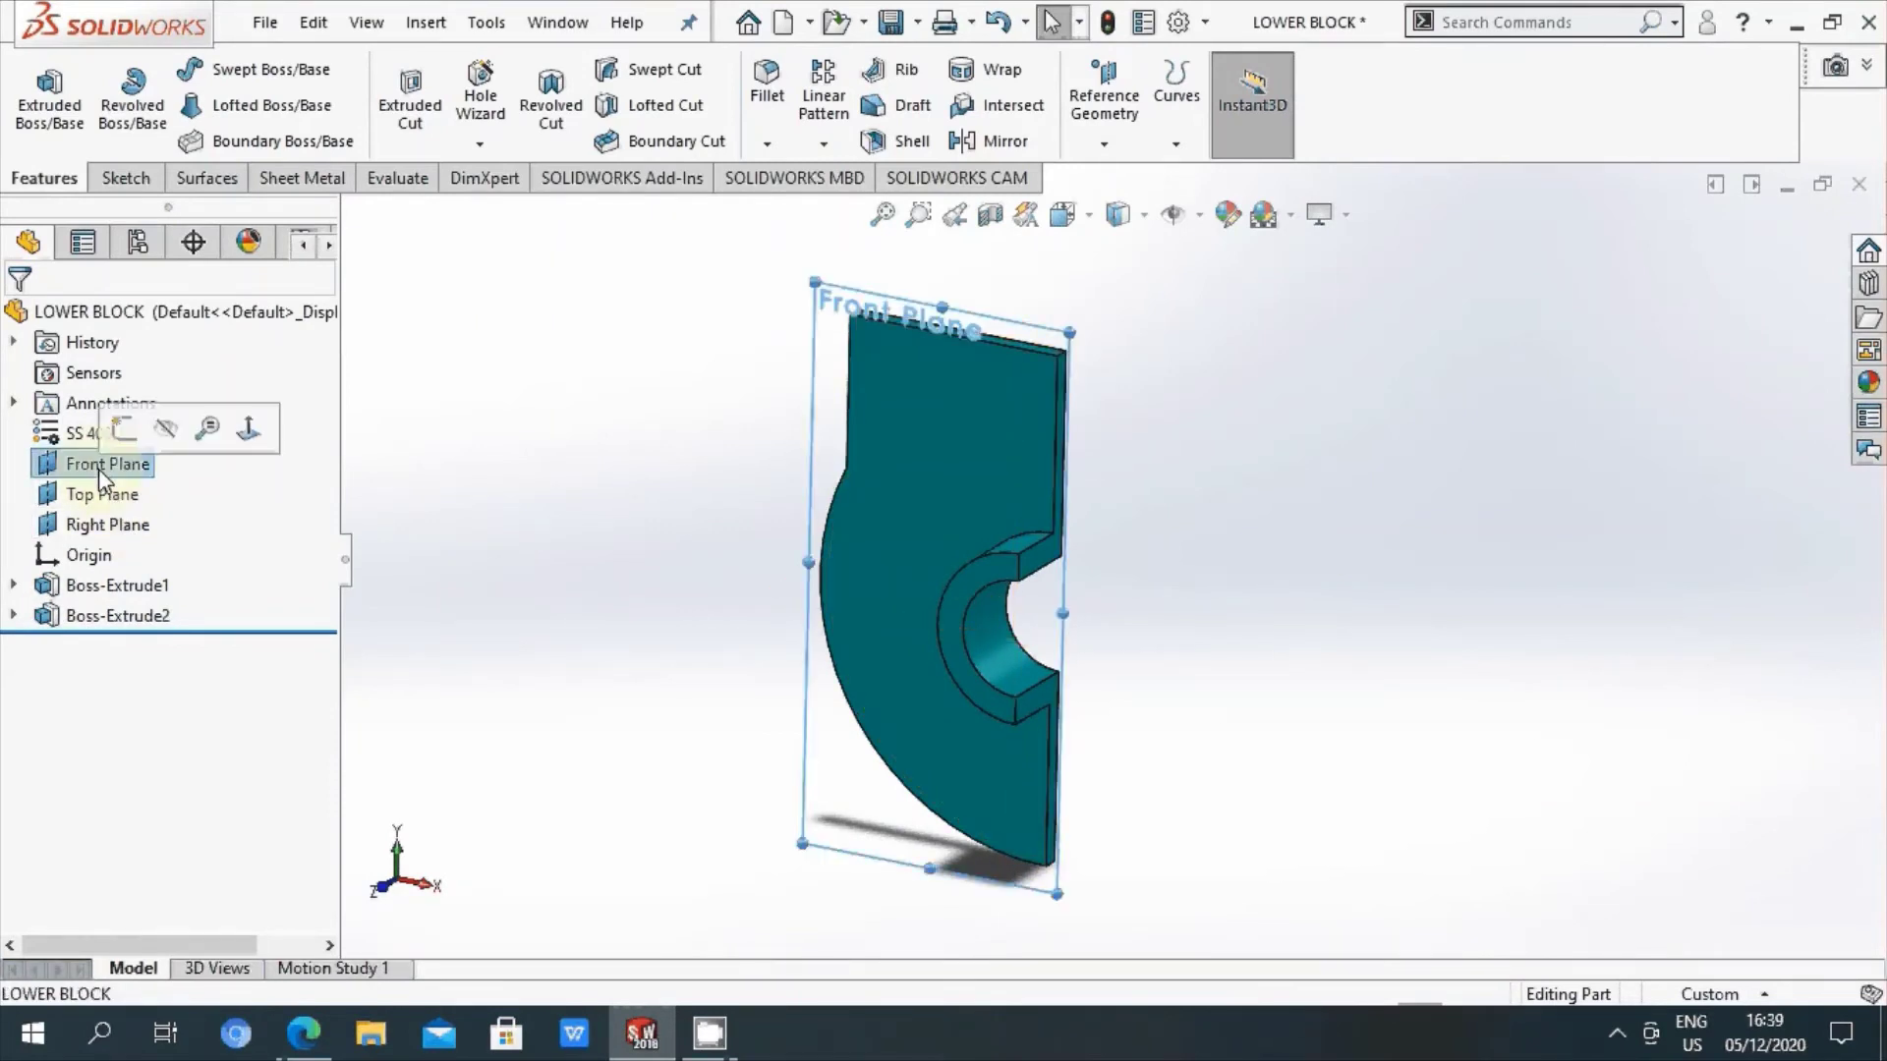
pyautogui.click(1104, 144)
pyautogui.click(1130, 183)
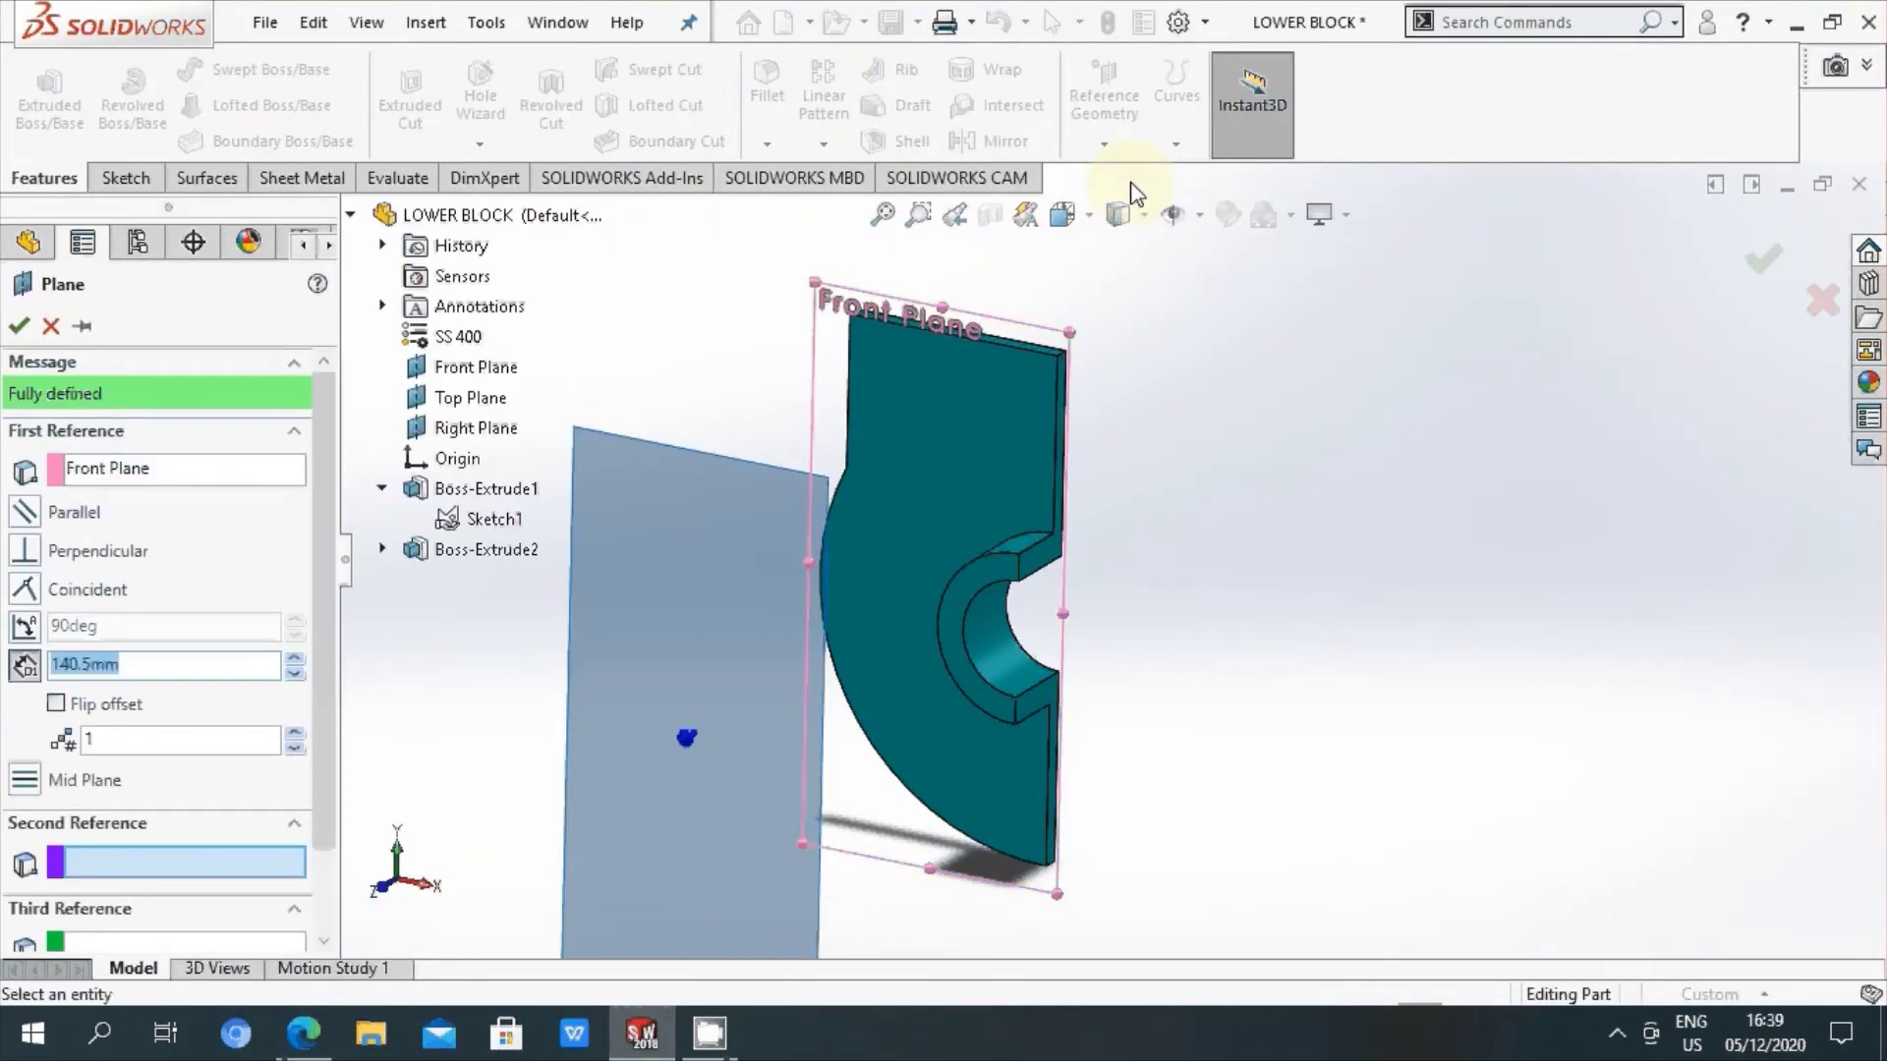
pyautogui.click(56, 703)
pyautogui.scroll(2, 1193, 505)
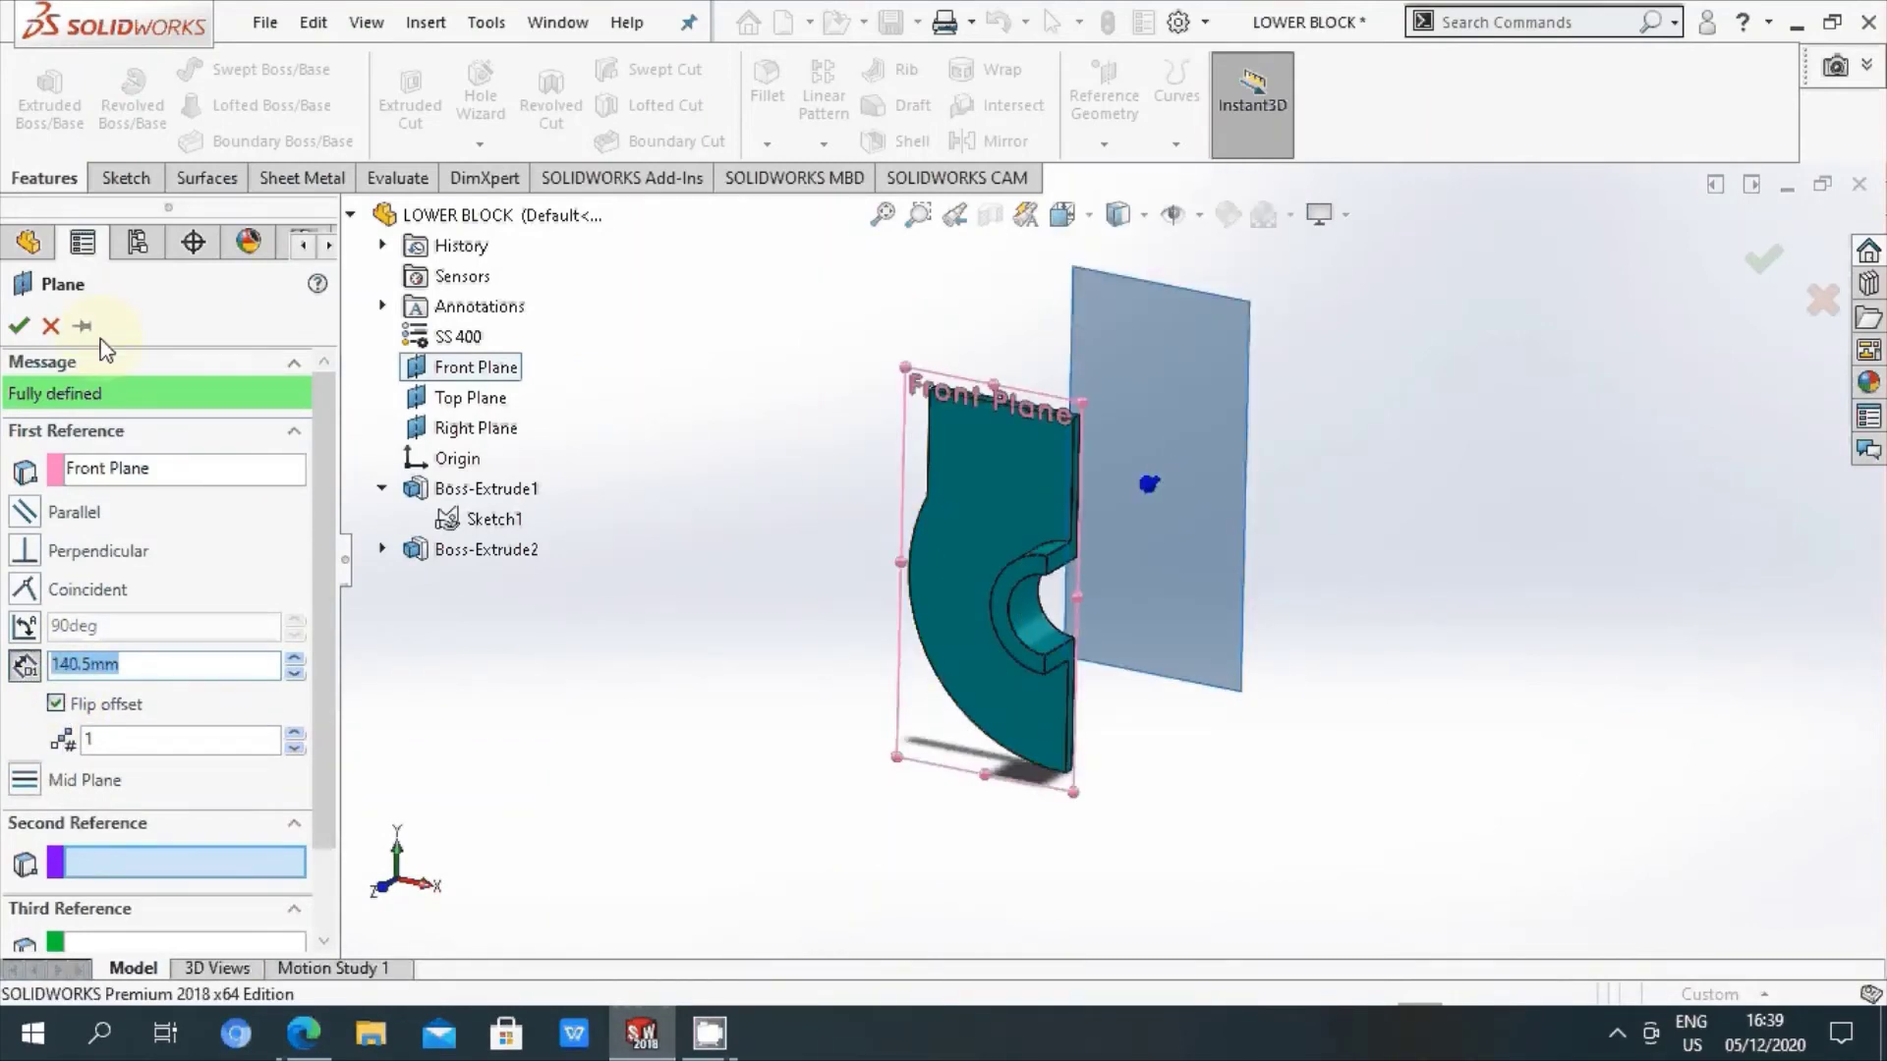
pyautogui.click(19, 325)
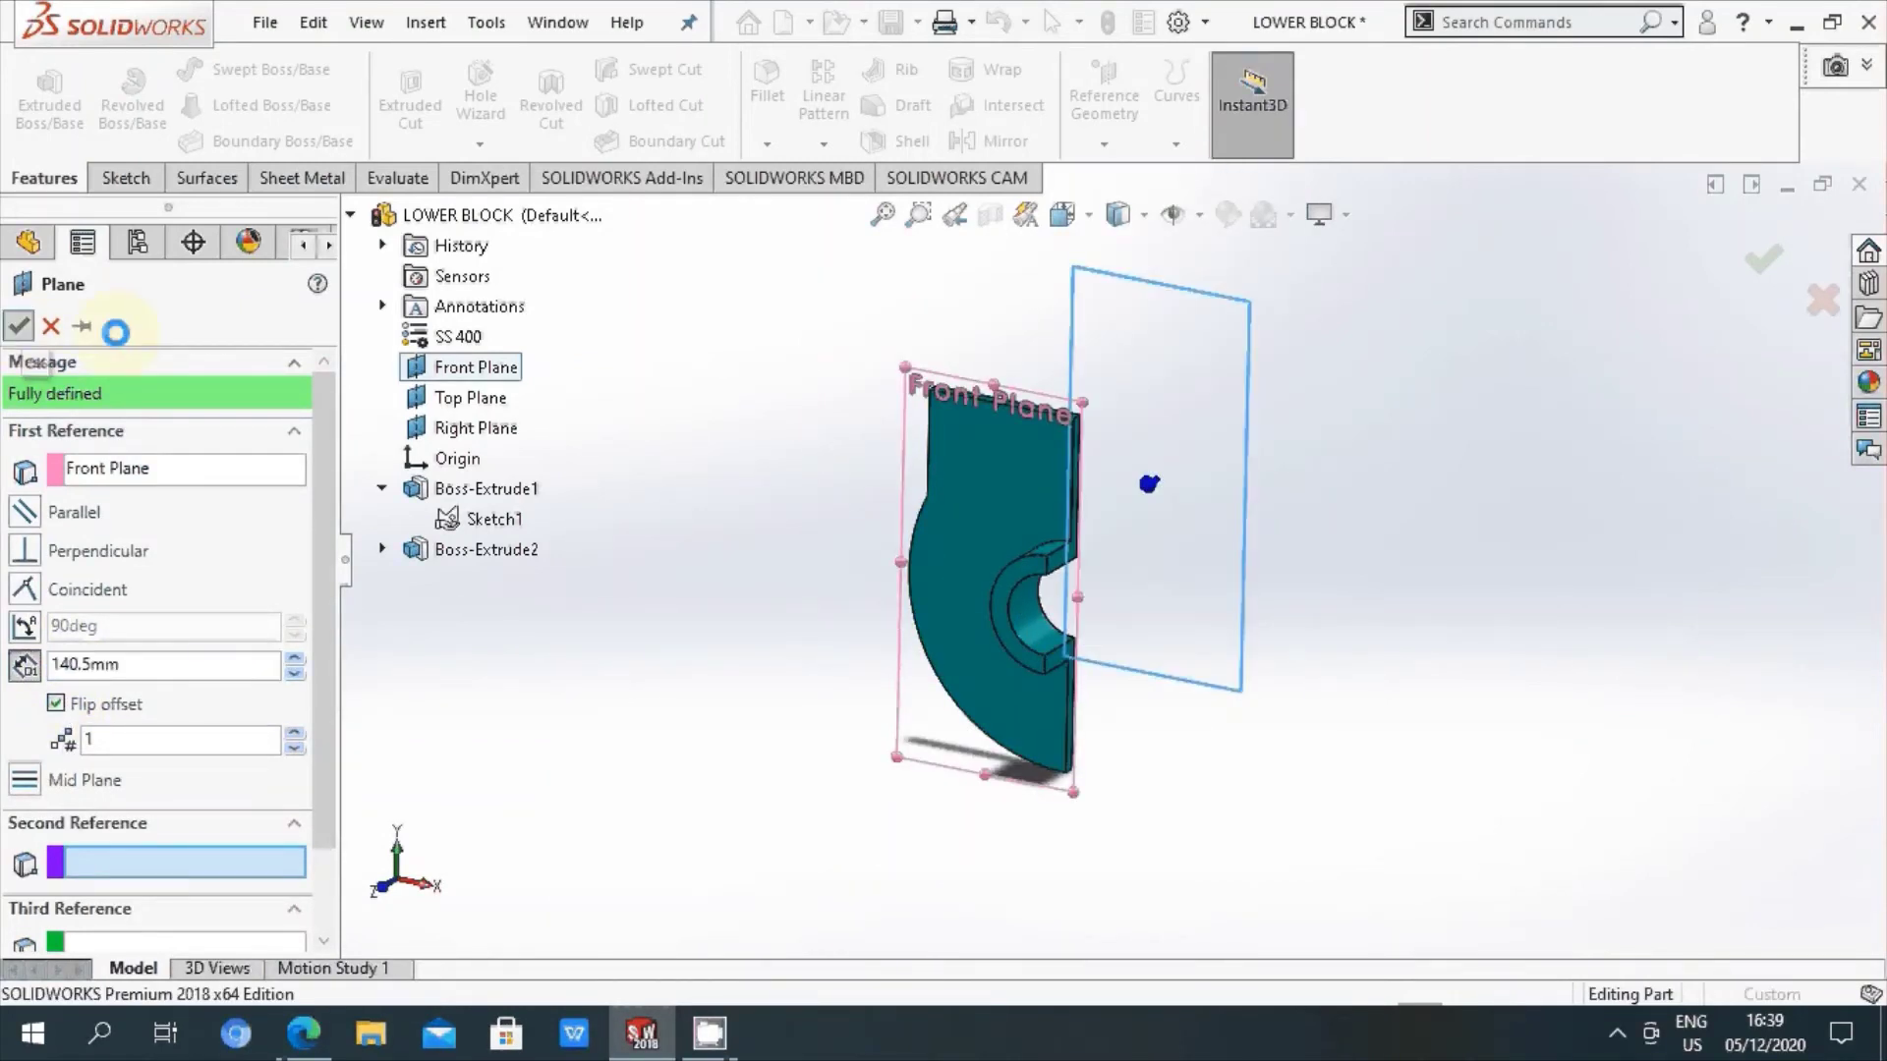
pyautogui.moveTo(1318, 455)
pyautogui.mouseDown(button='middle')
pyautogui.moveTo(1302, 463)
pyautogui.moveTo(1357, 477)
pyautogui.mouseUp(button='middle')
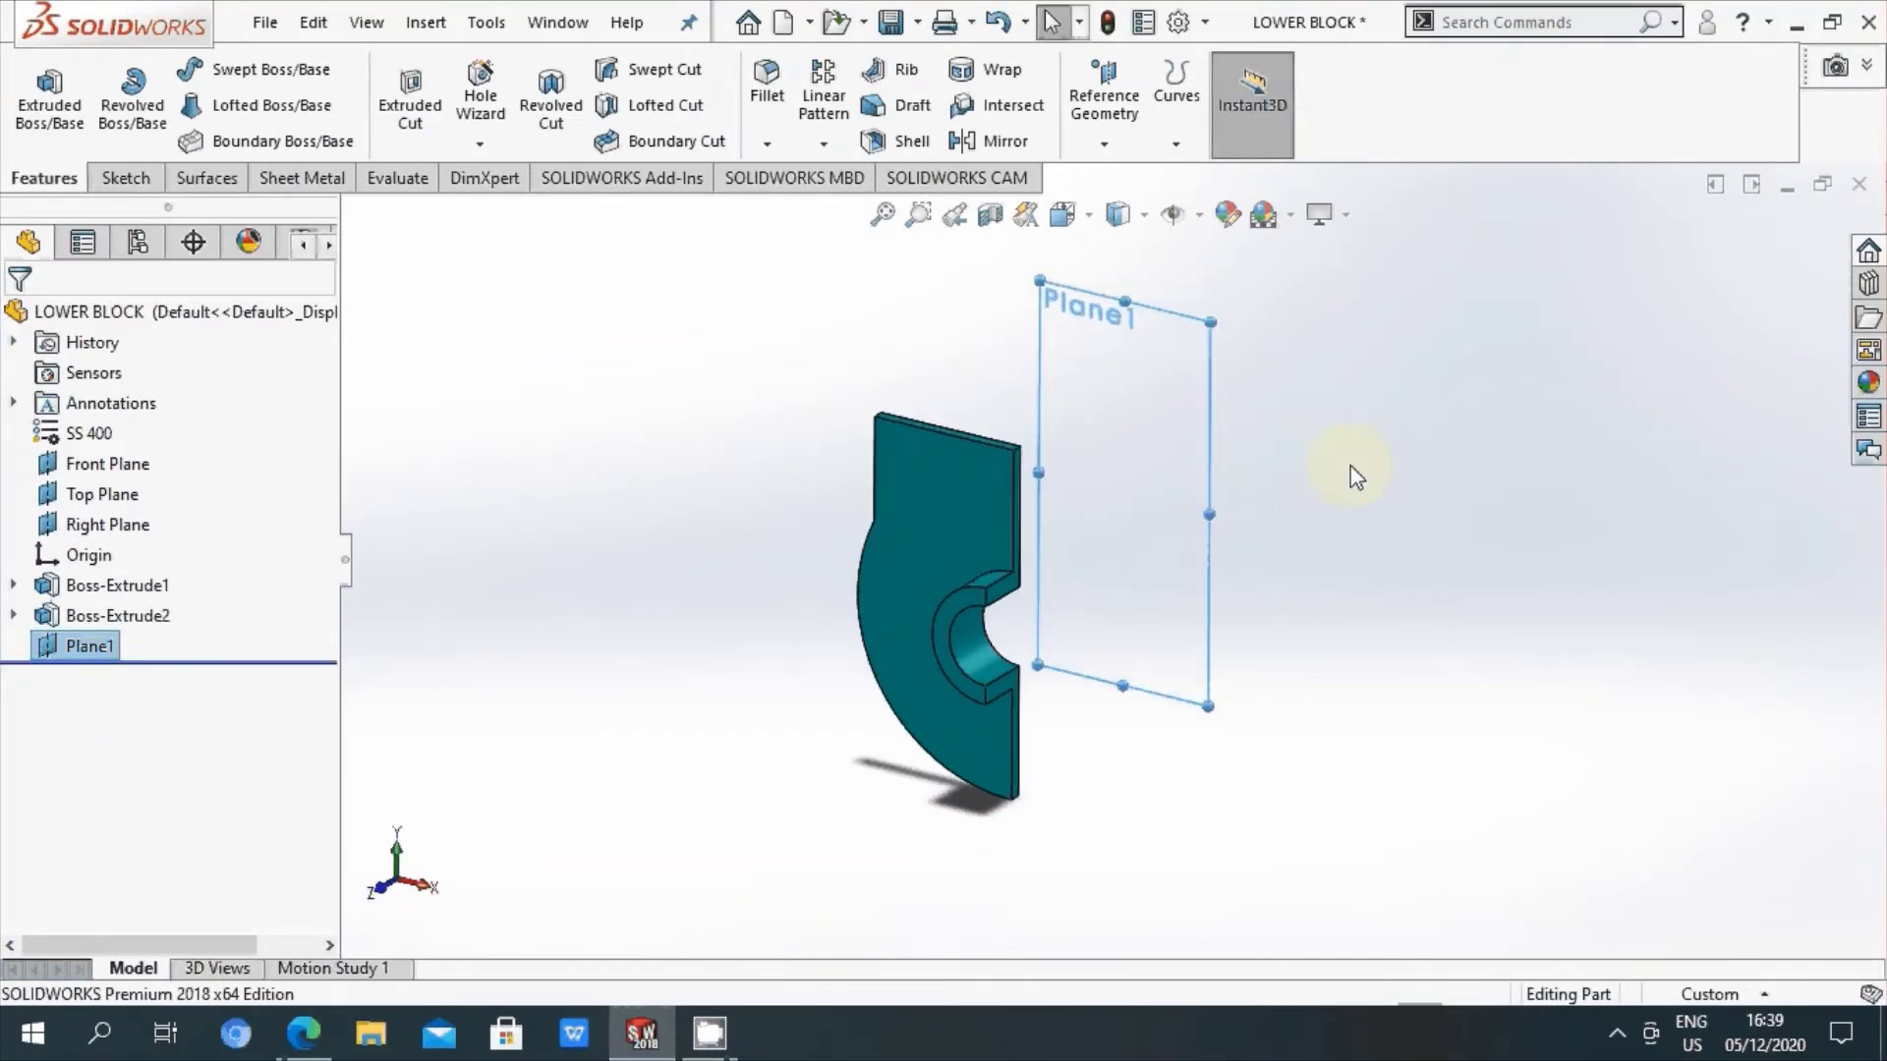
pyautogui.click(1357, 477)
# Step: Save the part and start a Mirror feature using Plane1 as the mirror plane
pyautogui.click(894, 24)
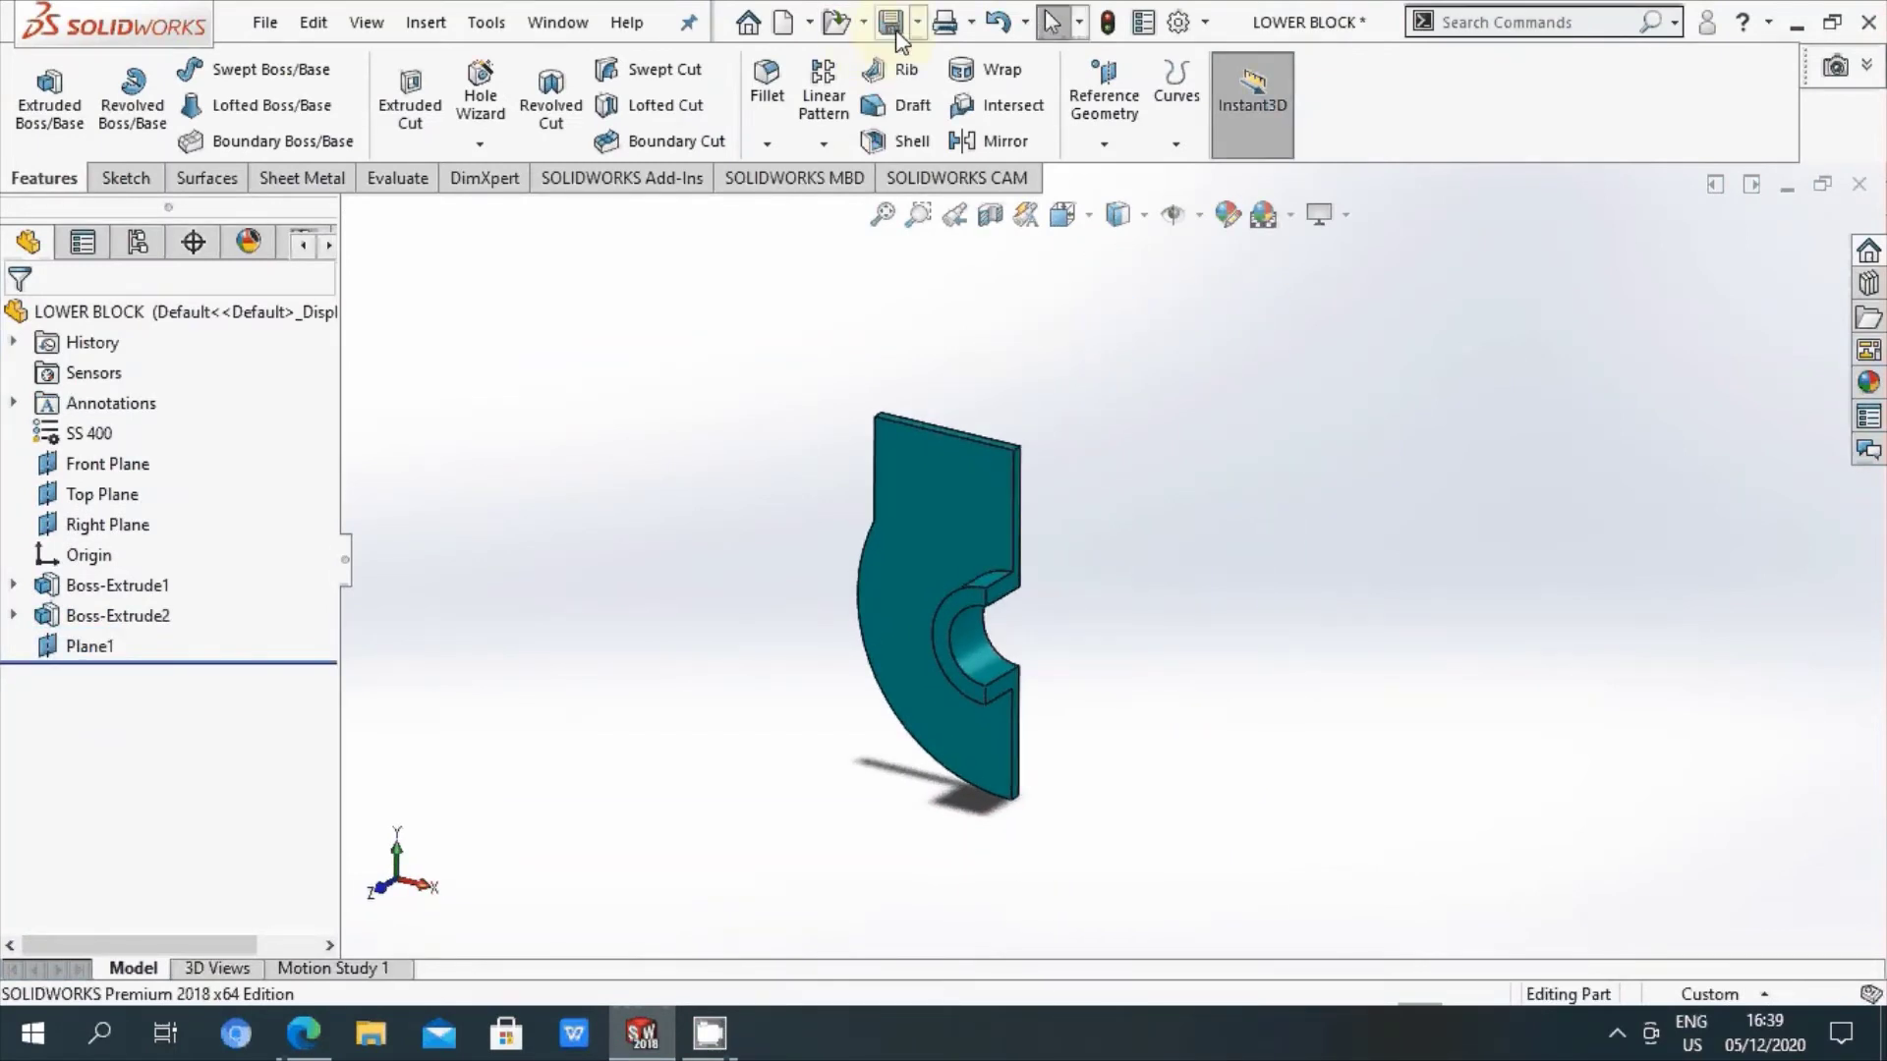
pyautogui.click(826, 144)
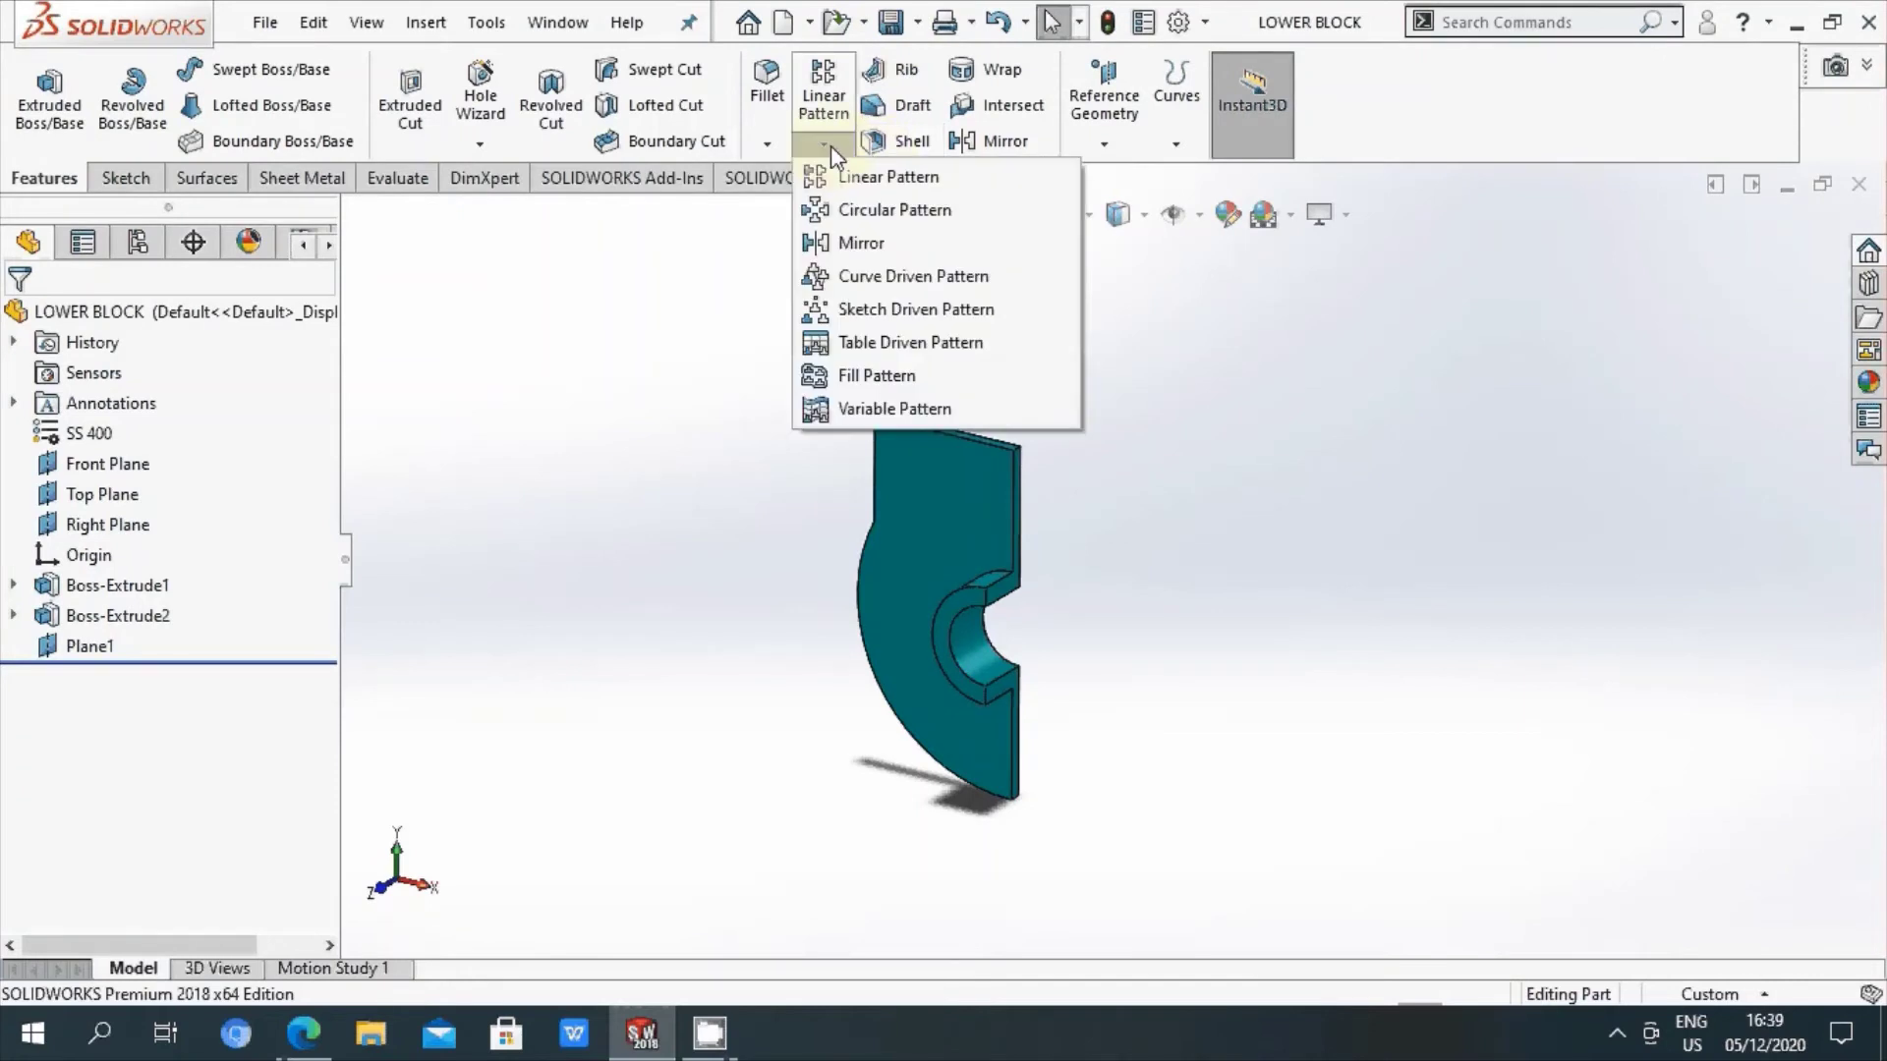
pyautogui.click(870, 246)
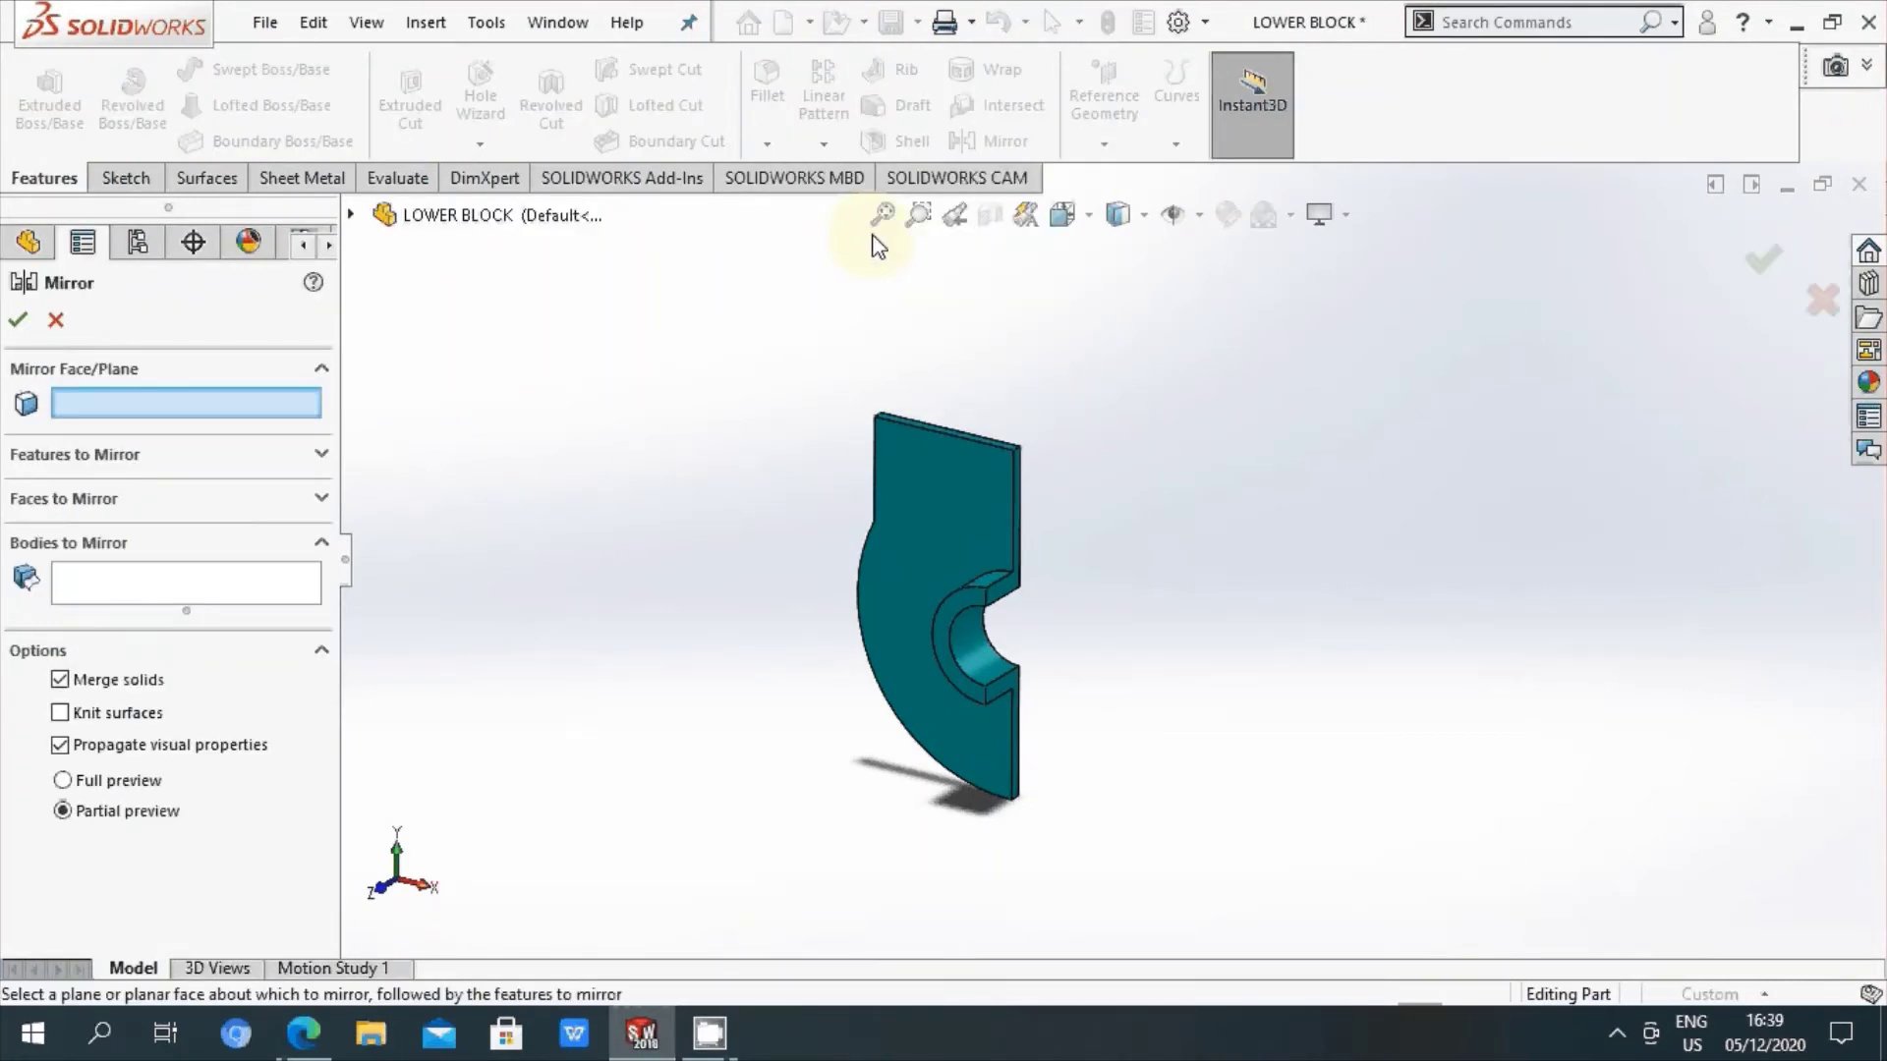
pyautogui.click(1201, 217)
pyautogui.click(1176, 254)
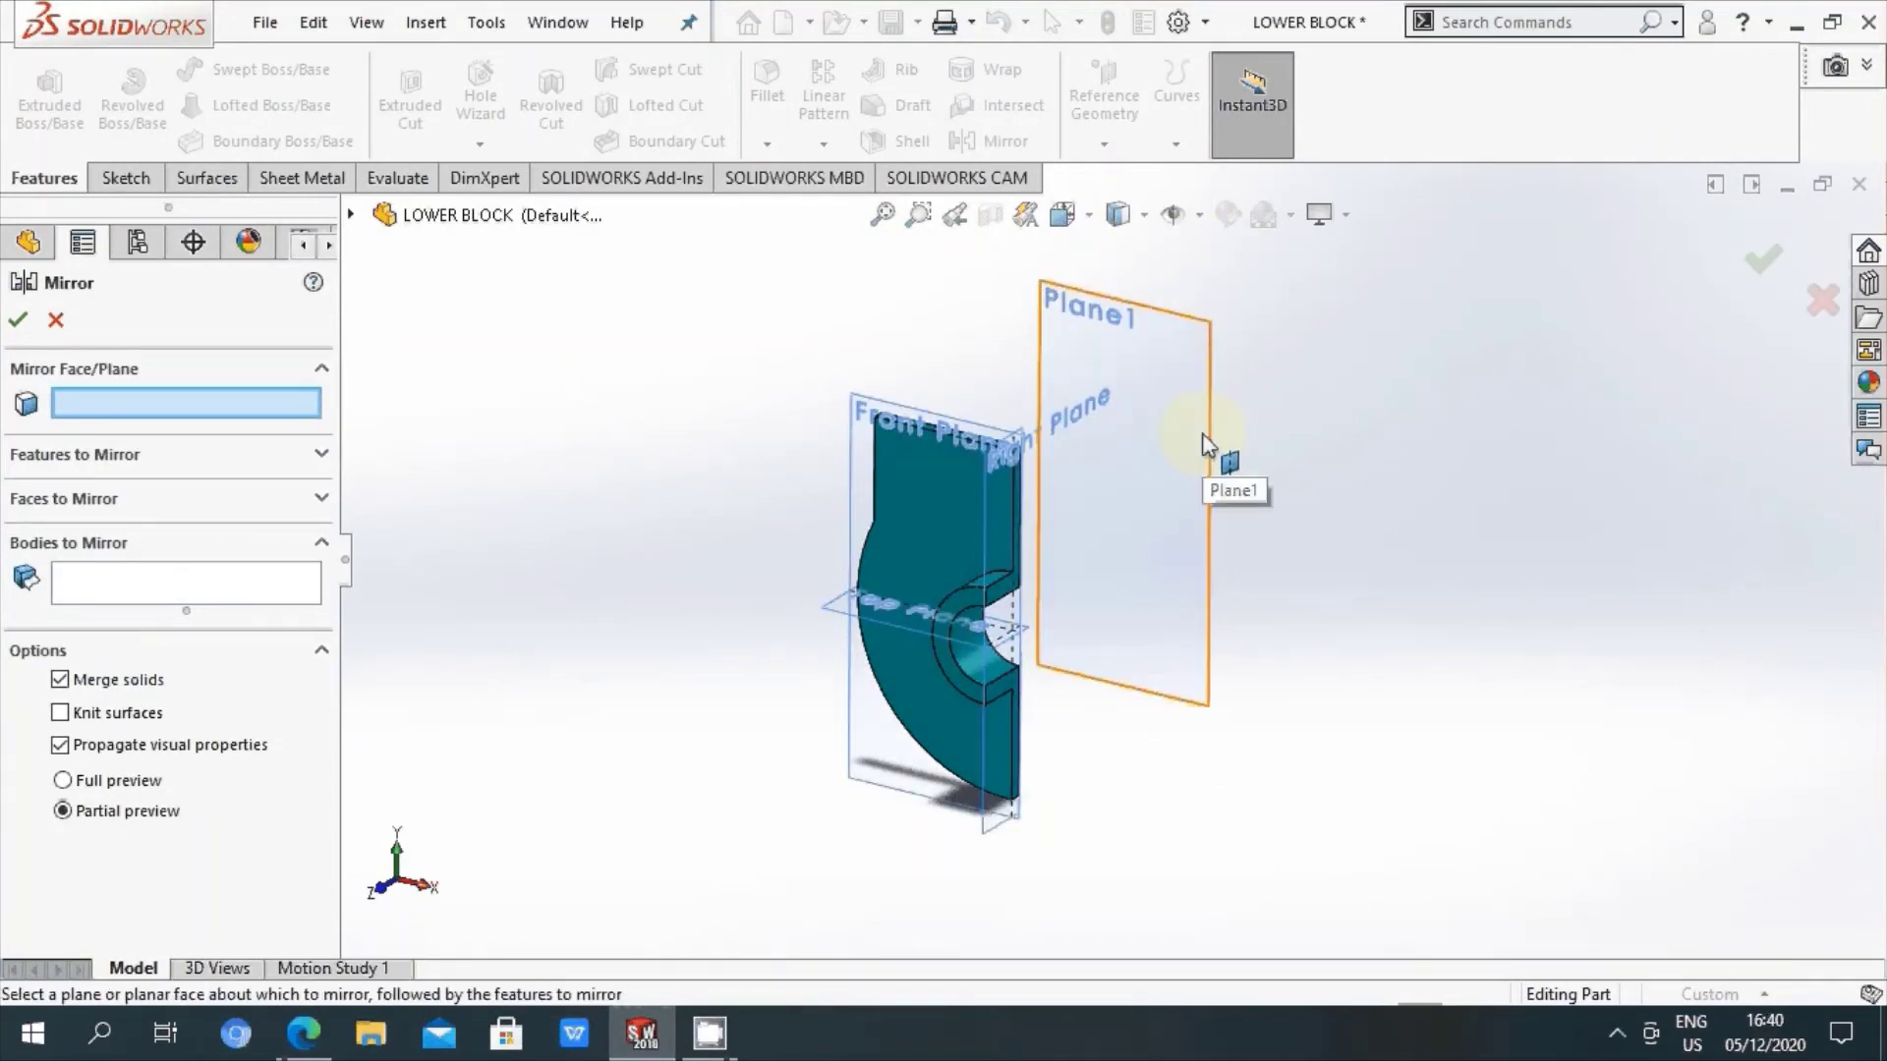
pyautogui.click(1207, 442)
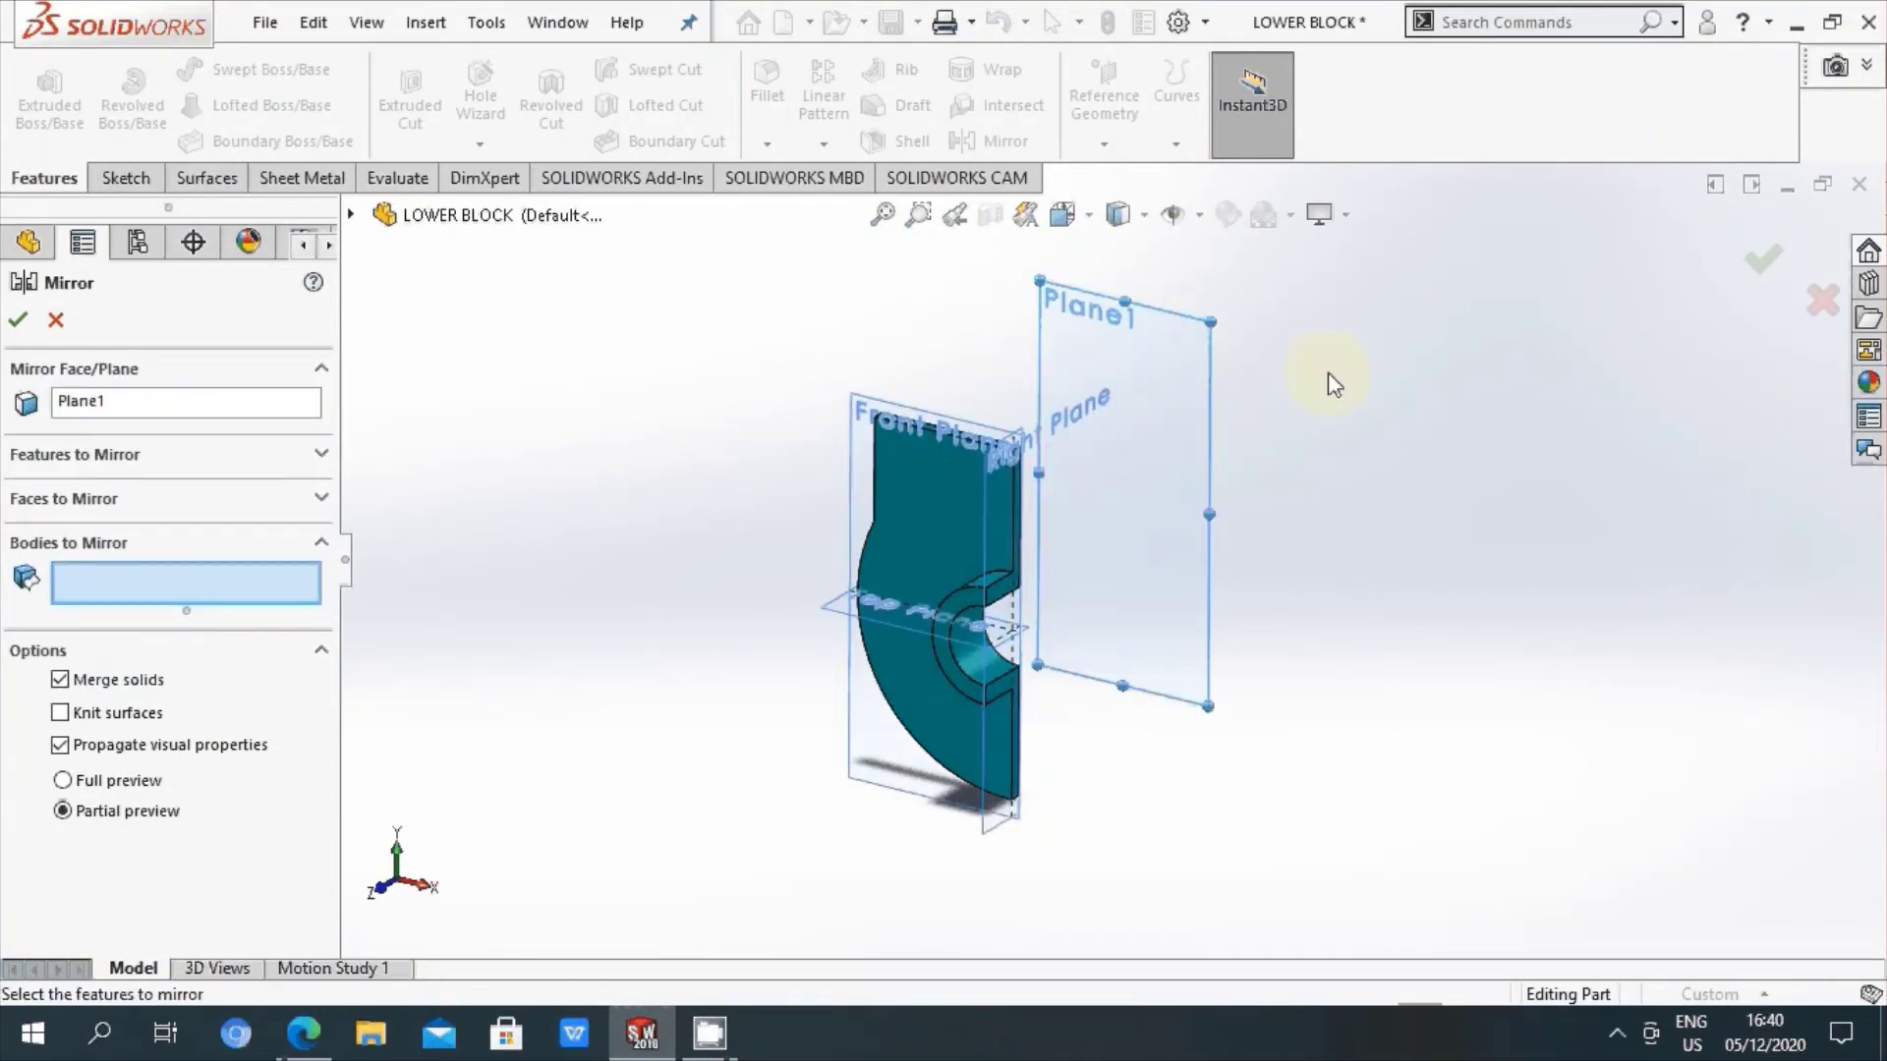
# Step: Mirror the end plate body across Plane1 with Merge solids turned off
pyautogui.click(59, 680)
pyautogui.click(1199, 214)
pyautogui.click(1211, 497)
pyautogui.click(946, 513)
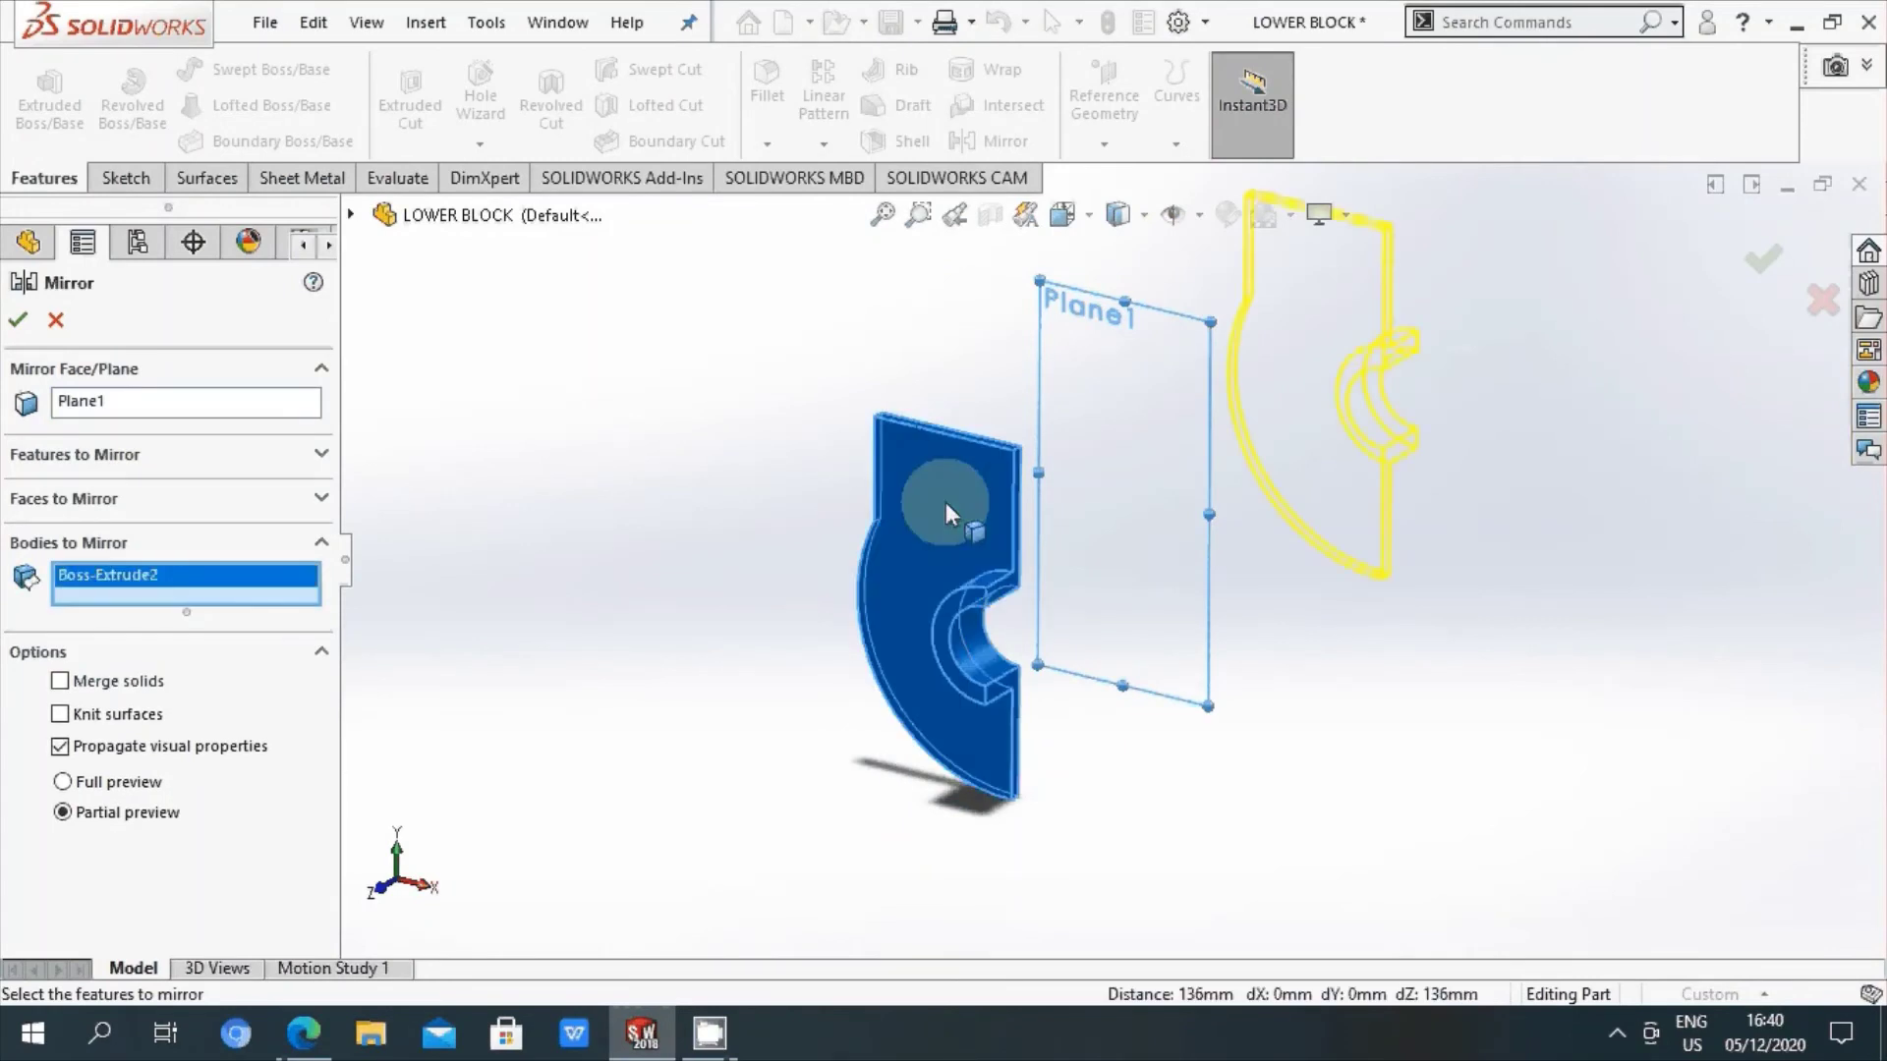
pyautogui.click(20, 322)
pyautogui.keyDown('ctrl'); pyautogui.moveTo(1206, 649); pyautogui.dragTo(1109, 716, button='middle'); pyautogui.keyUp('ctrl')
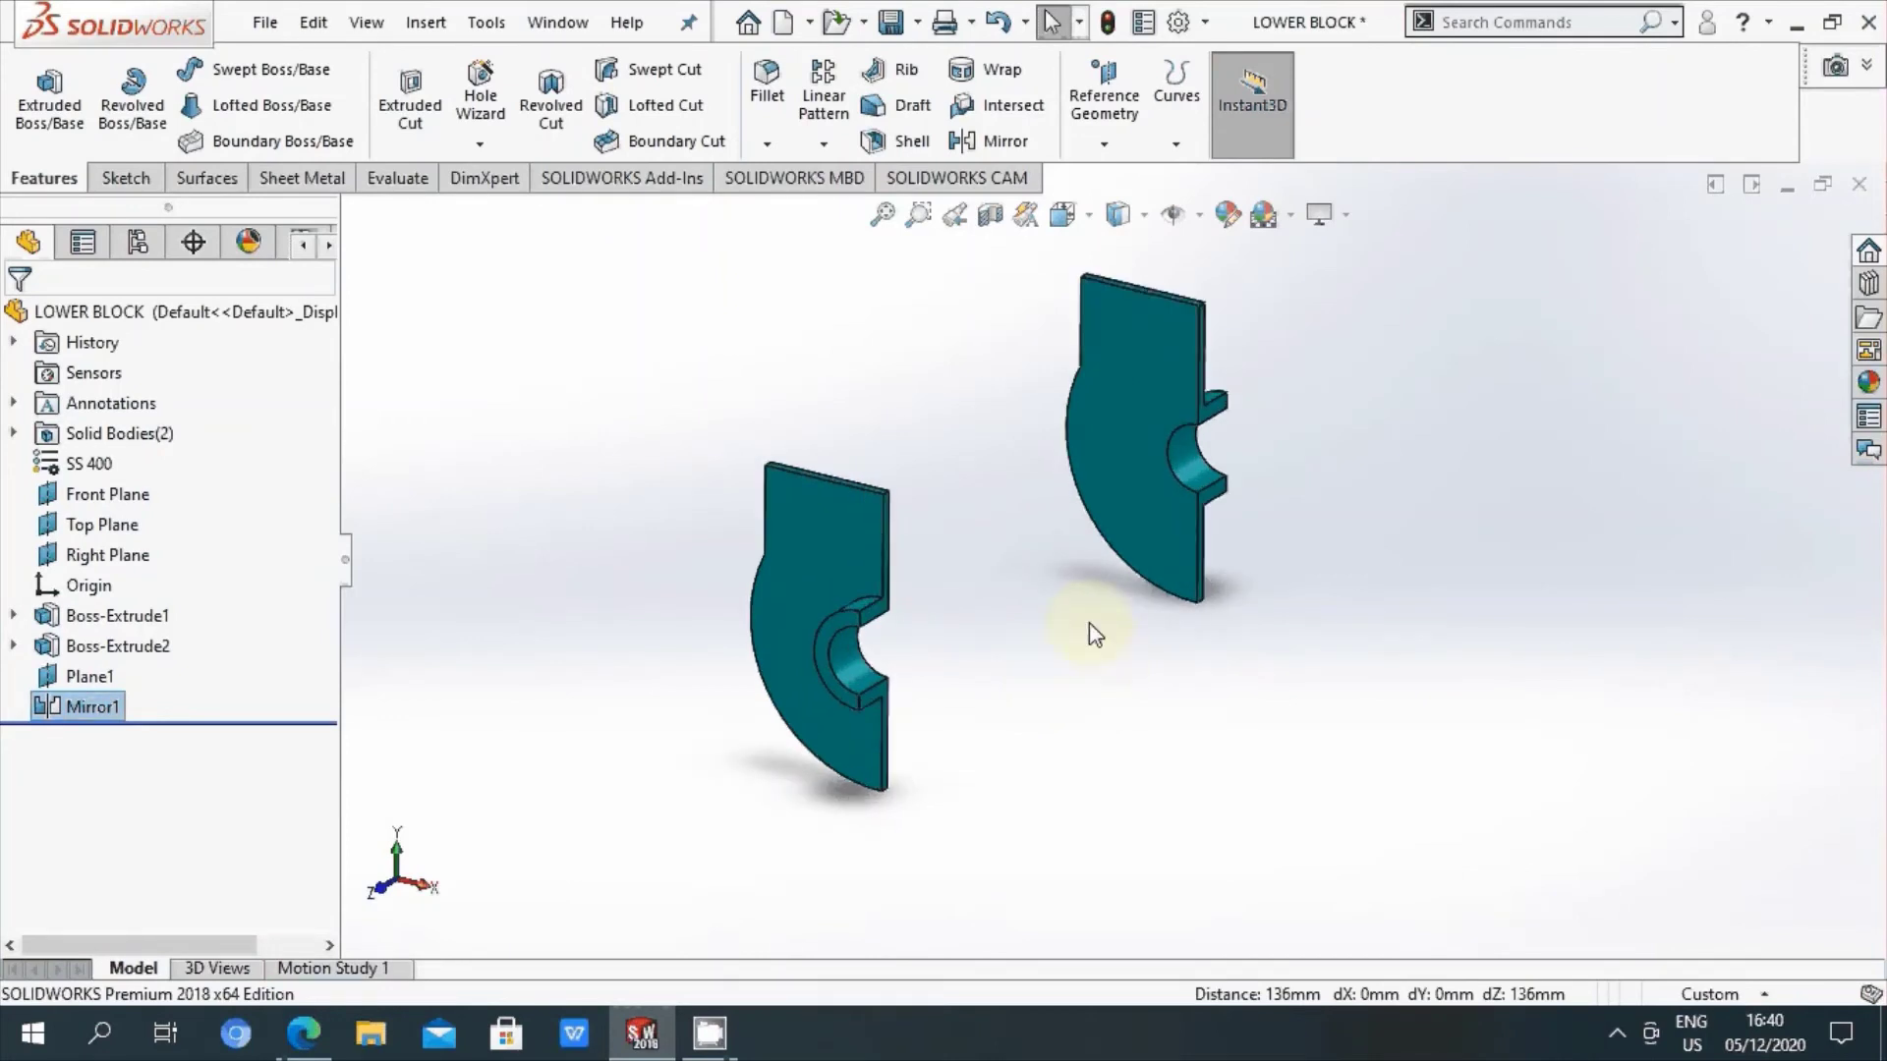
# Step: Save the part and start Sketch2 on the mirrored plate's face, viewed Normal To
pyautogui.click(890, 21)
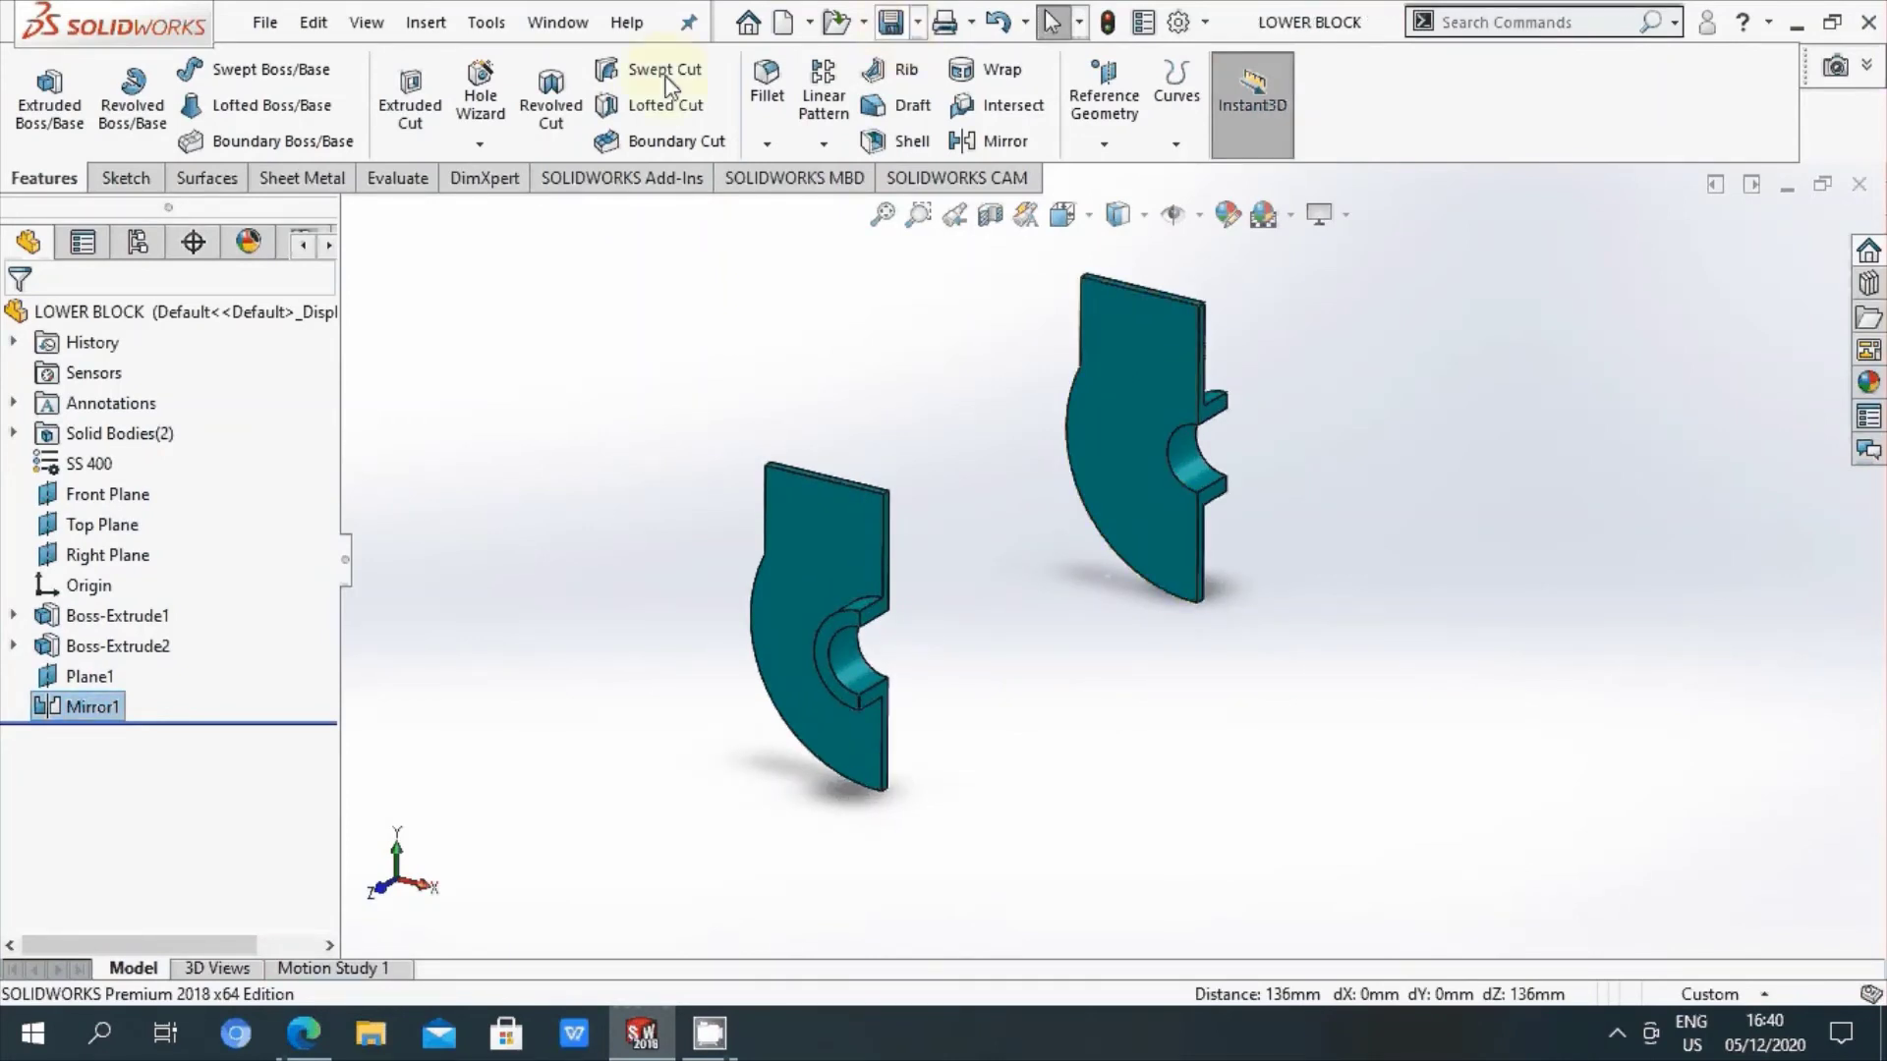
pyautogui.click(126, 177)
pyautogui.click(37, 89)
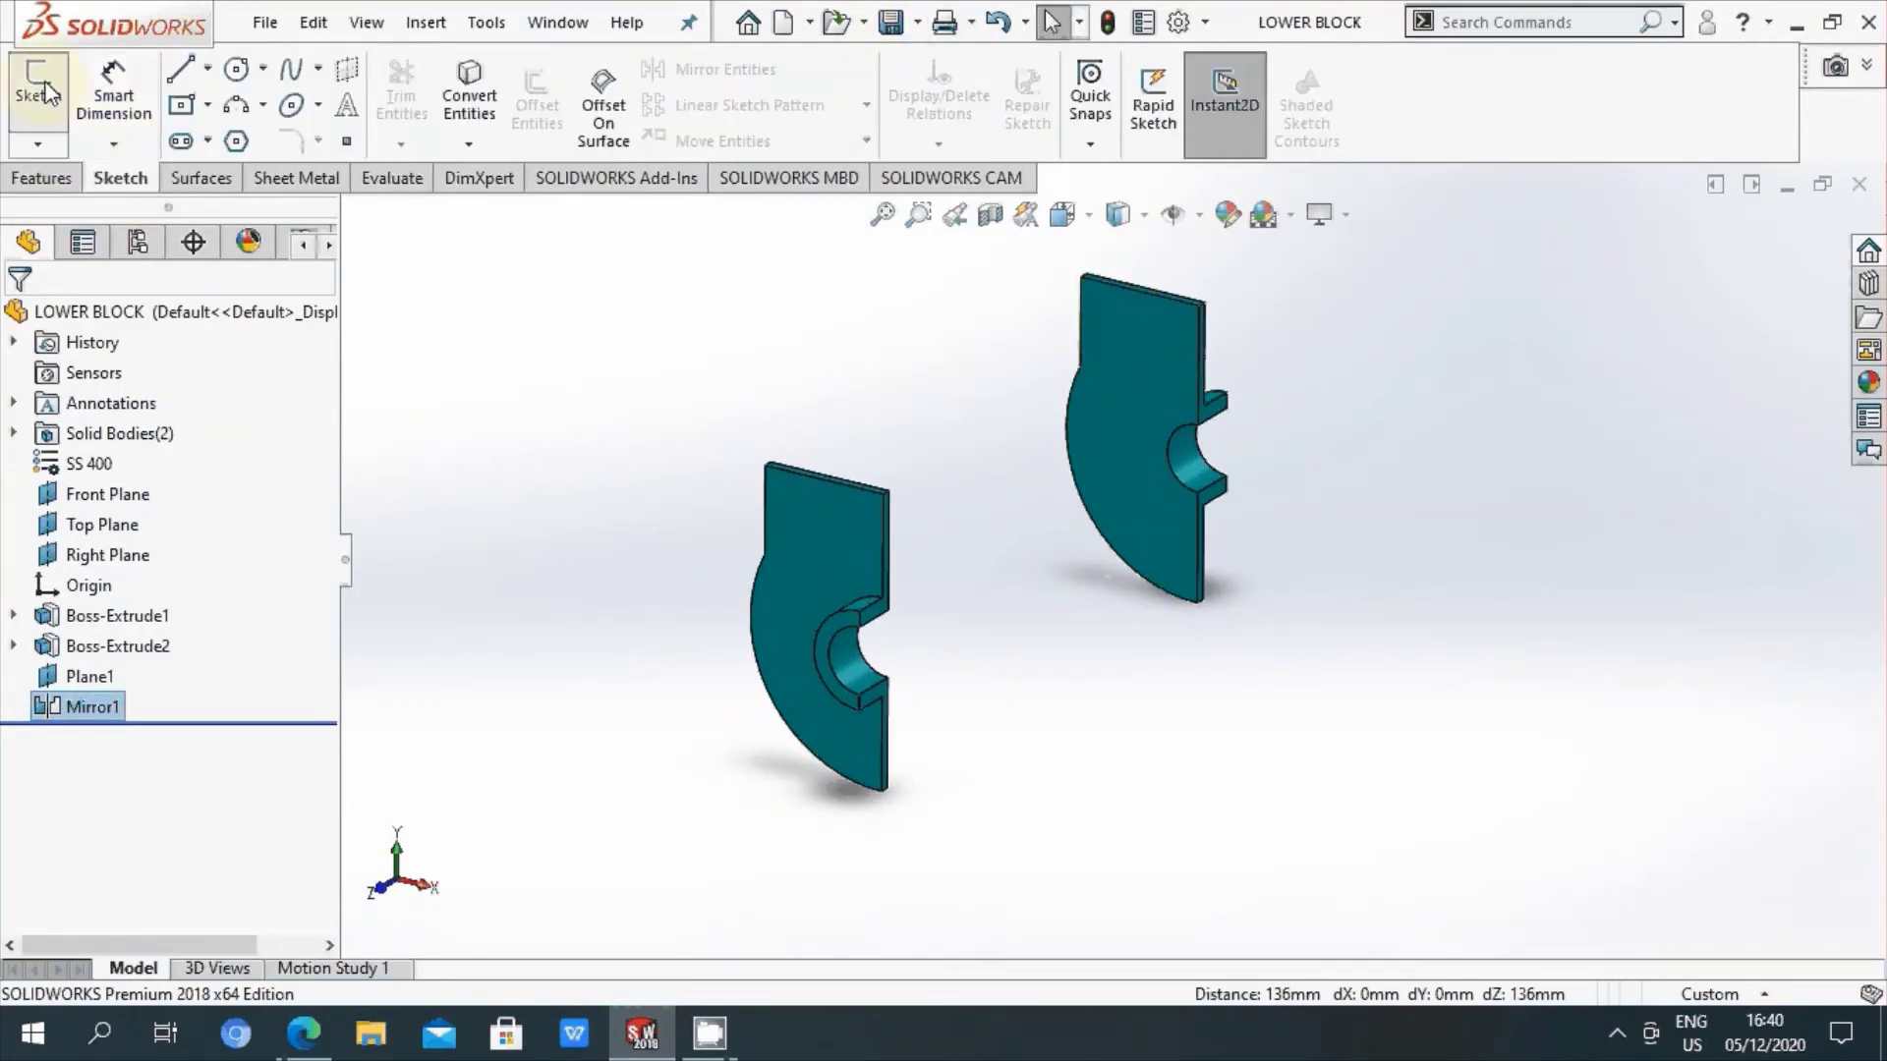
pyautogui.click(1146, 533)
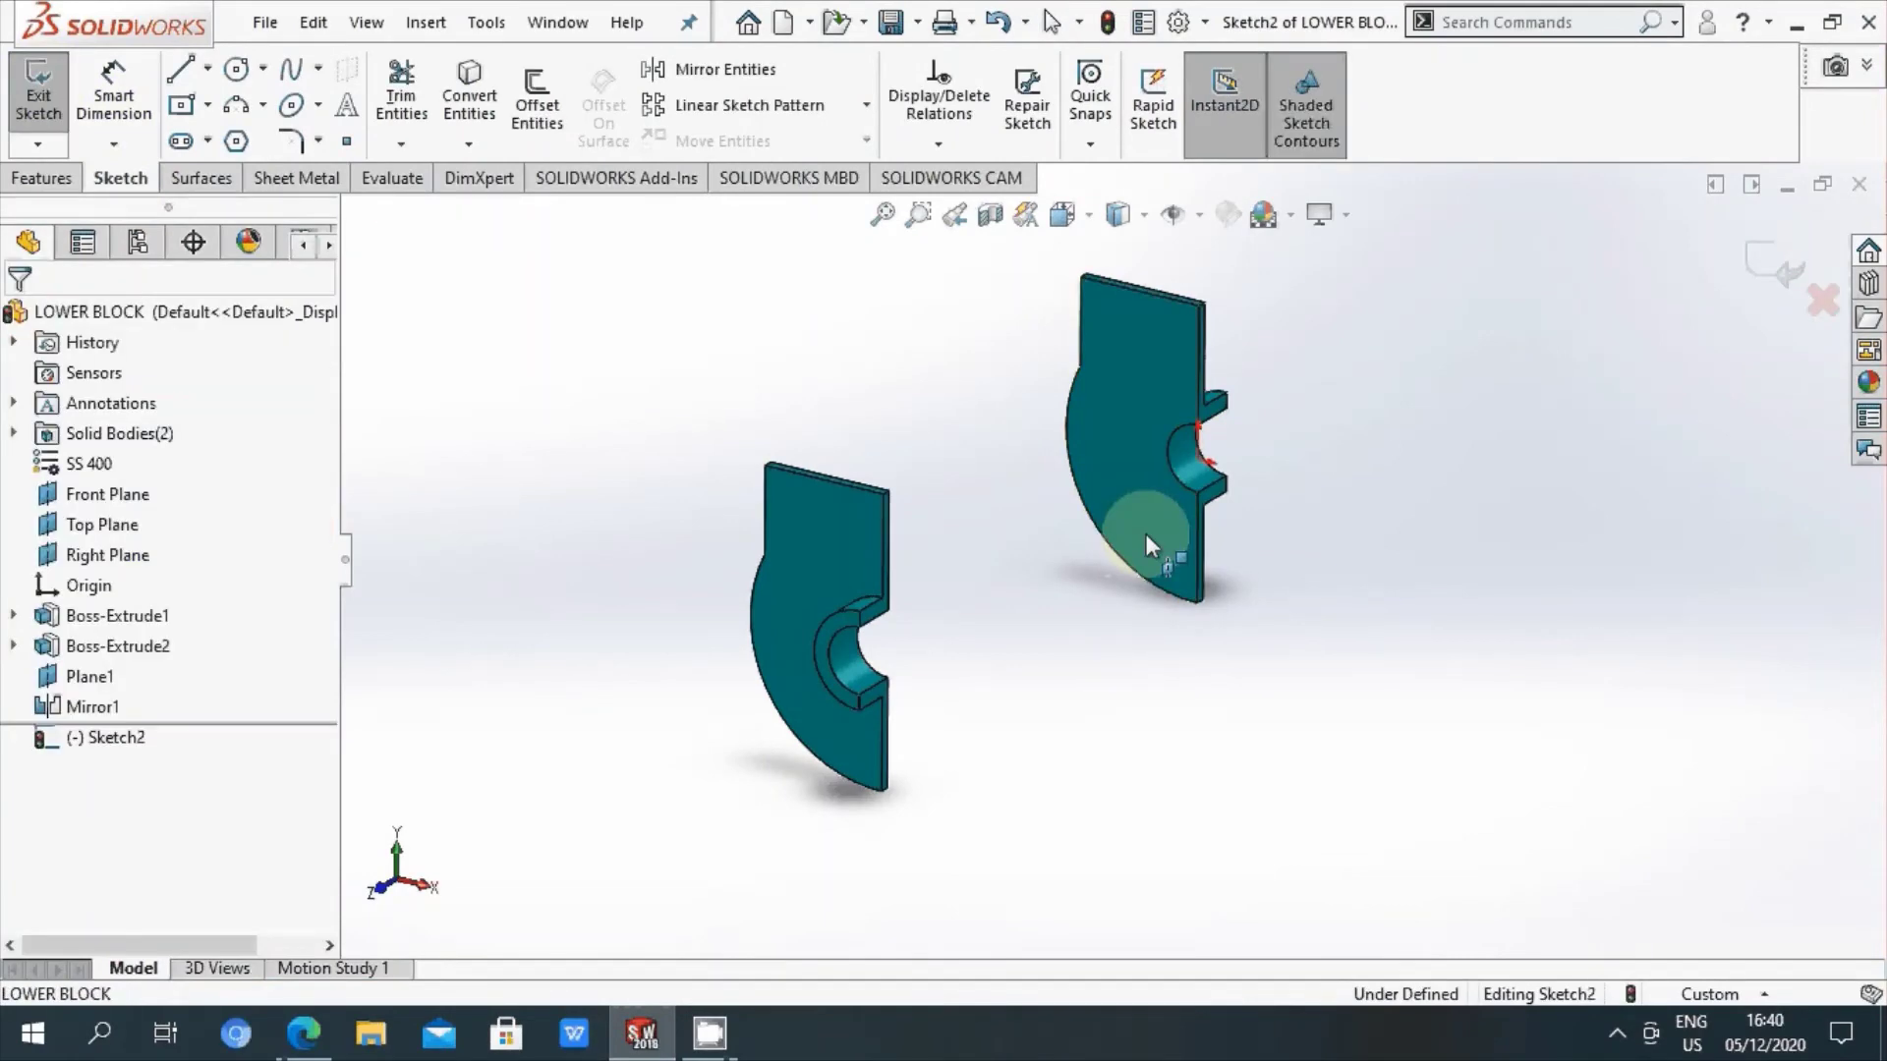
pyautogui.click(1089, 214)
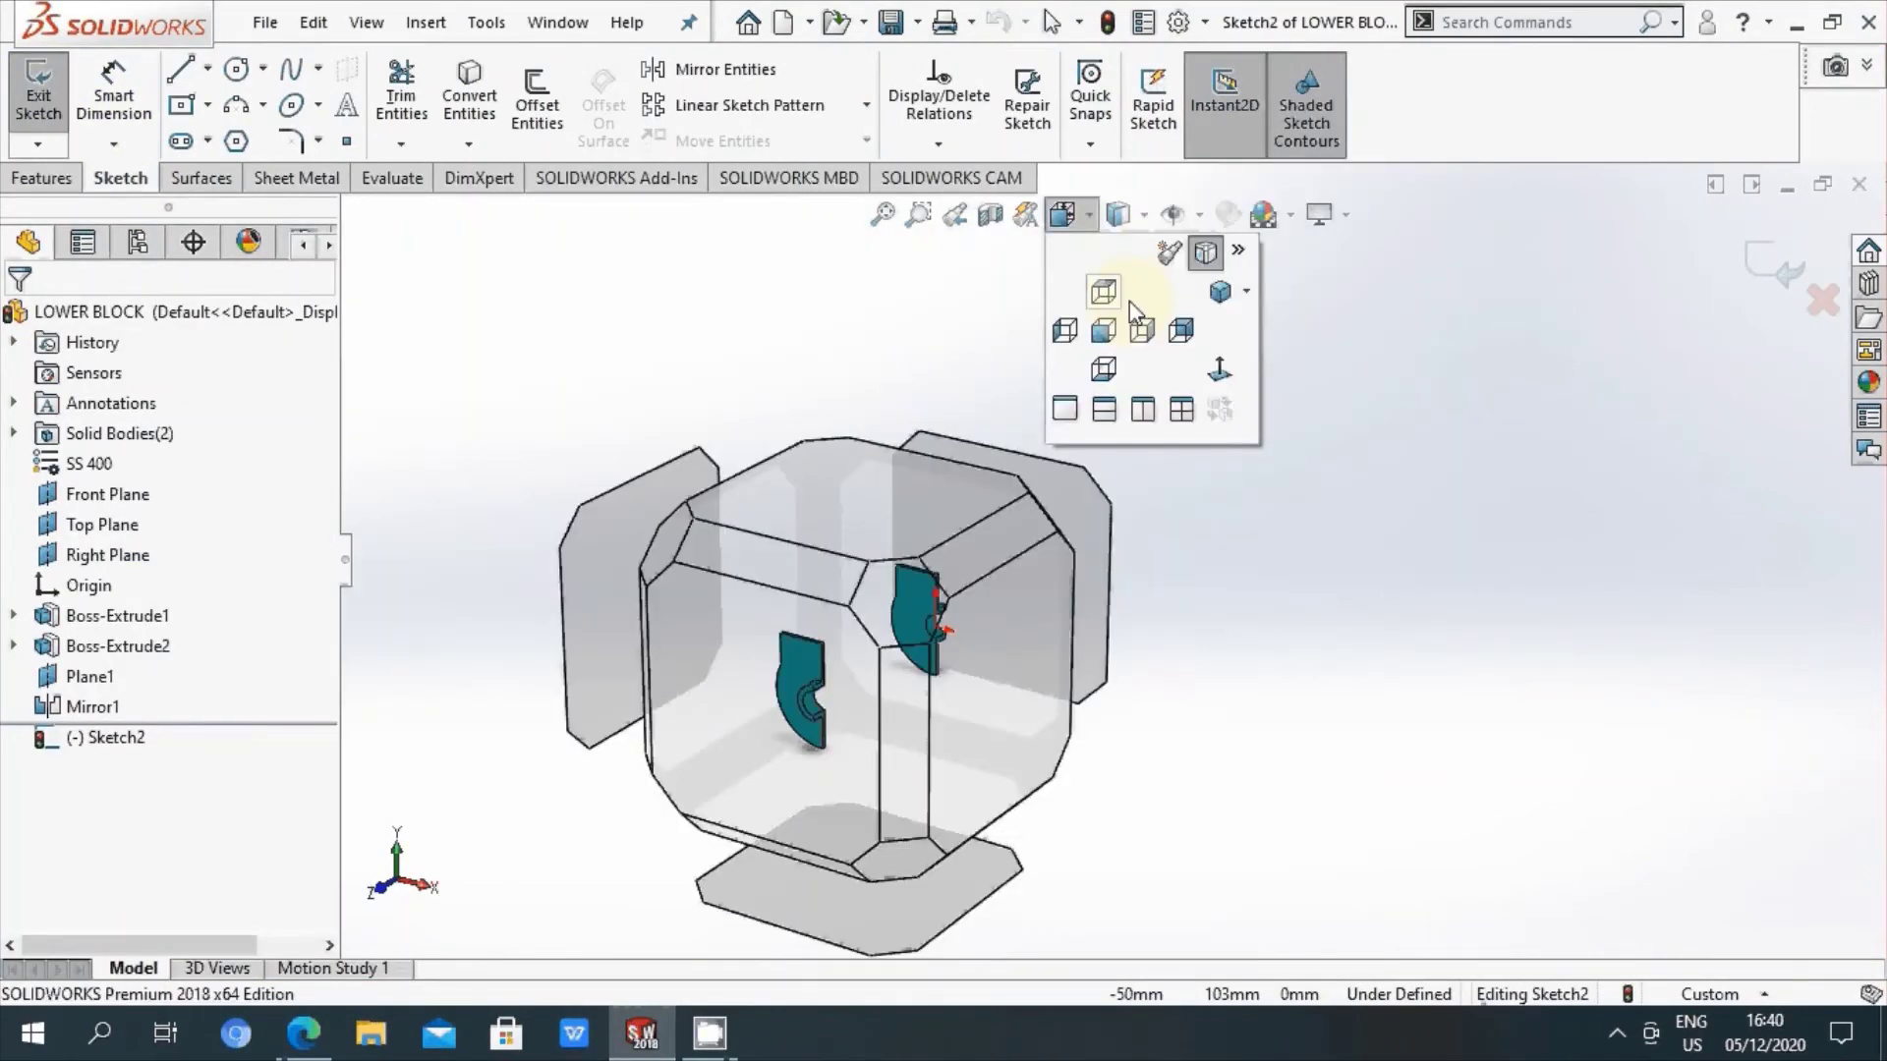
pyautogui.hotkey('ctrl', '8')
pyautogui.scroll(-3, 1087, 577)
pyautogui.scroll(-2, 1072, 550)
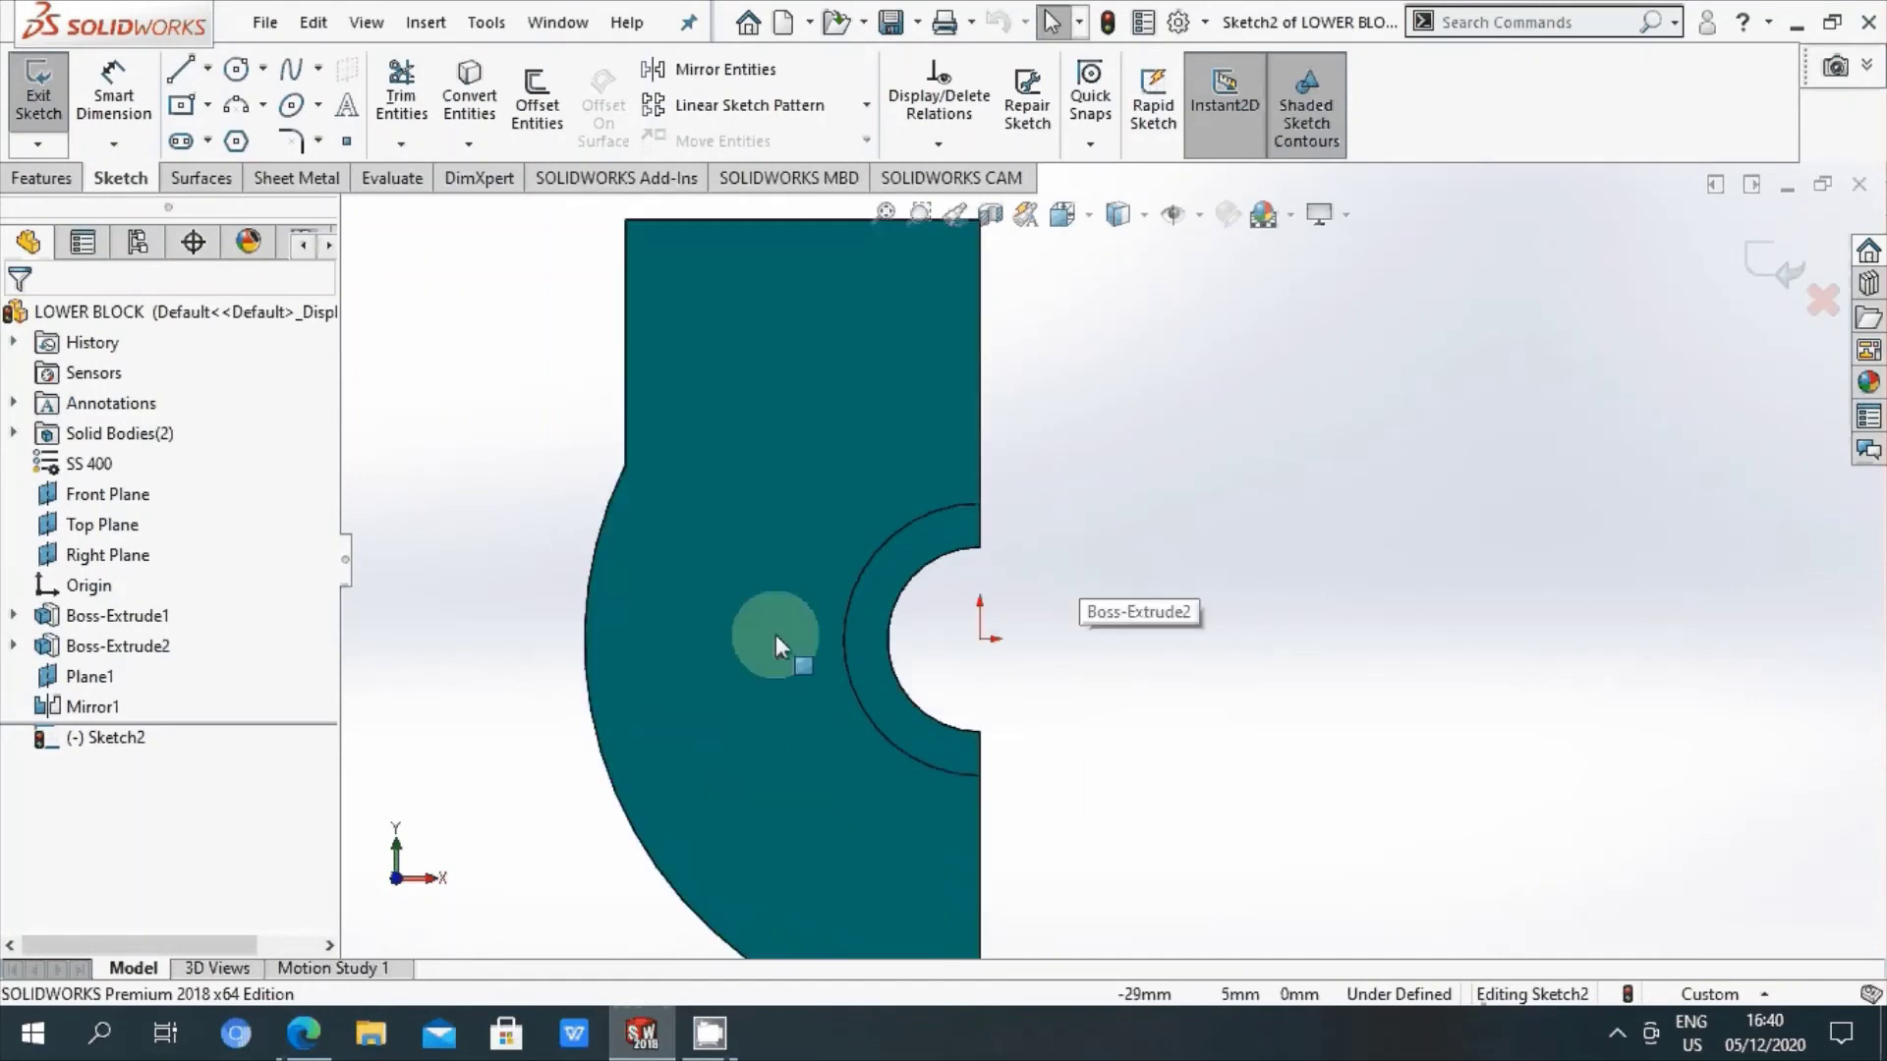
pyautogui.scroll(2, 776, 635)
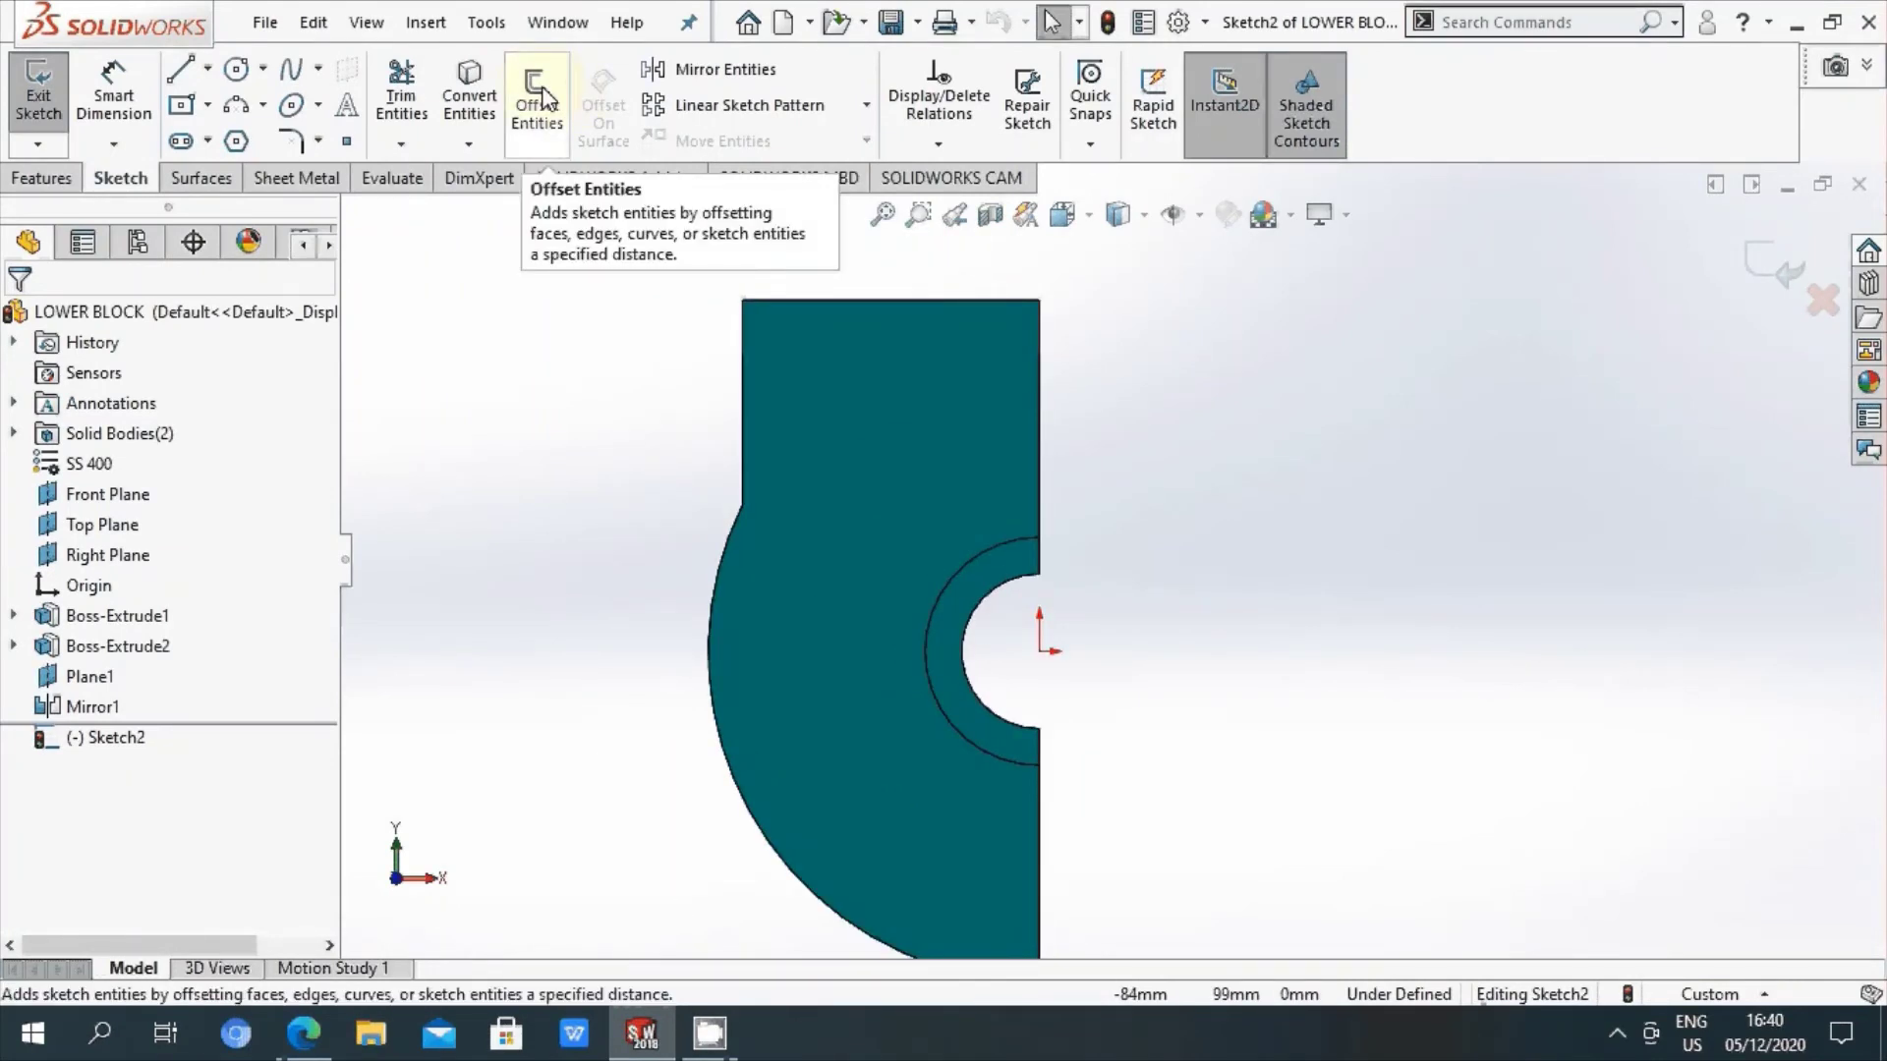
# Step: Offset the plate's straight left edge 5 mm inward into the sketch
pyautogui.click(546, 98)
pyautogui.click(139, 403)
pyautogui.doubleClick(139, 403)
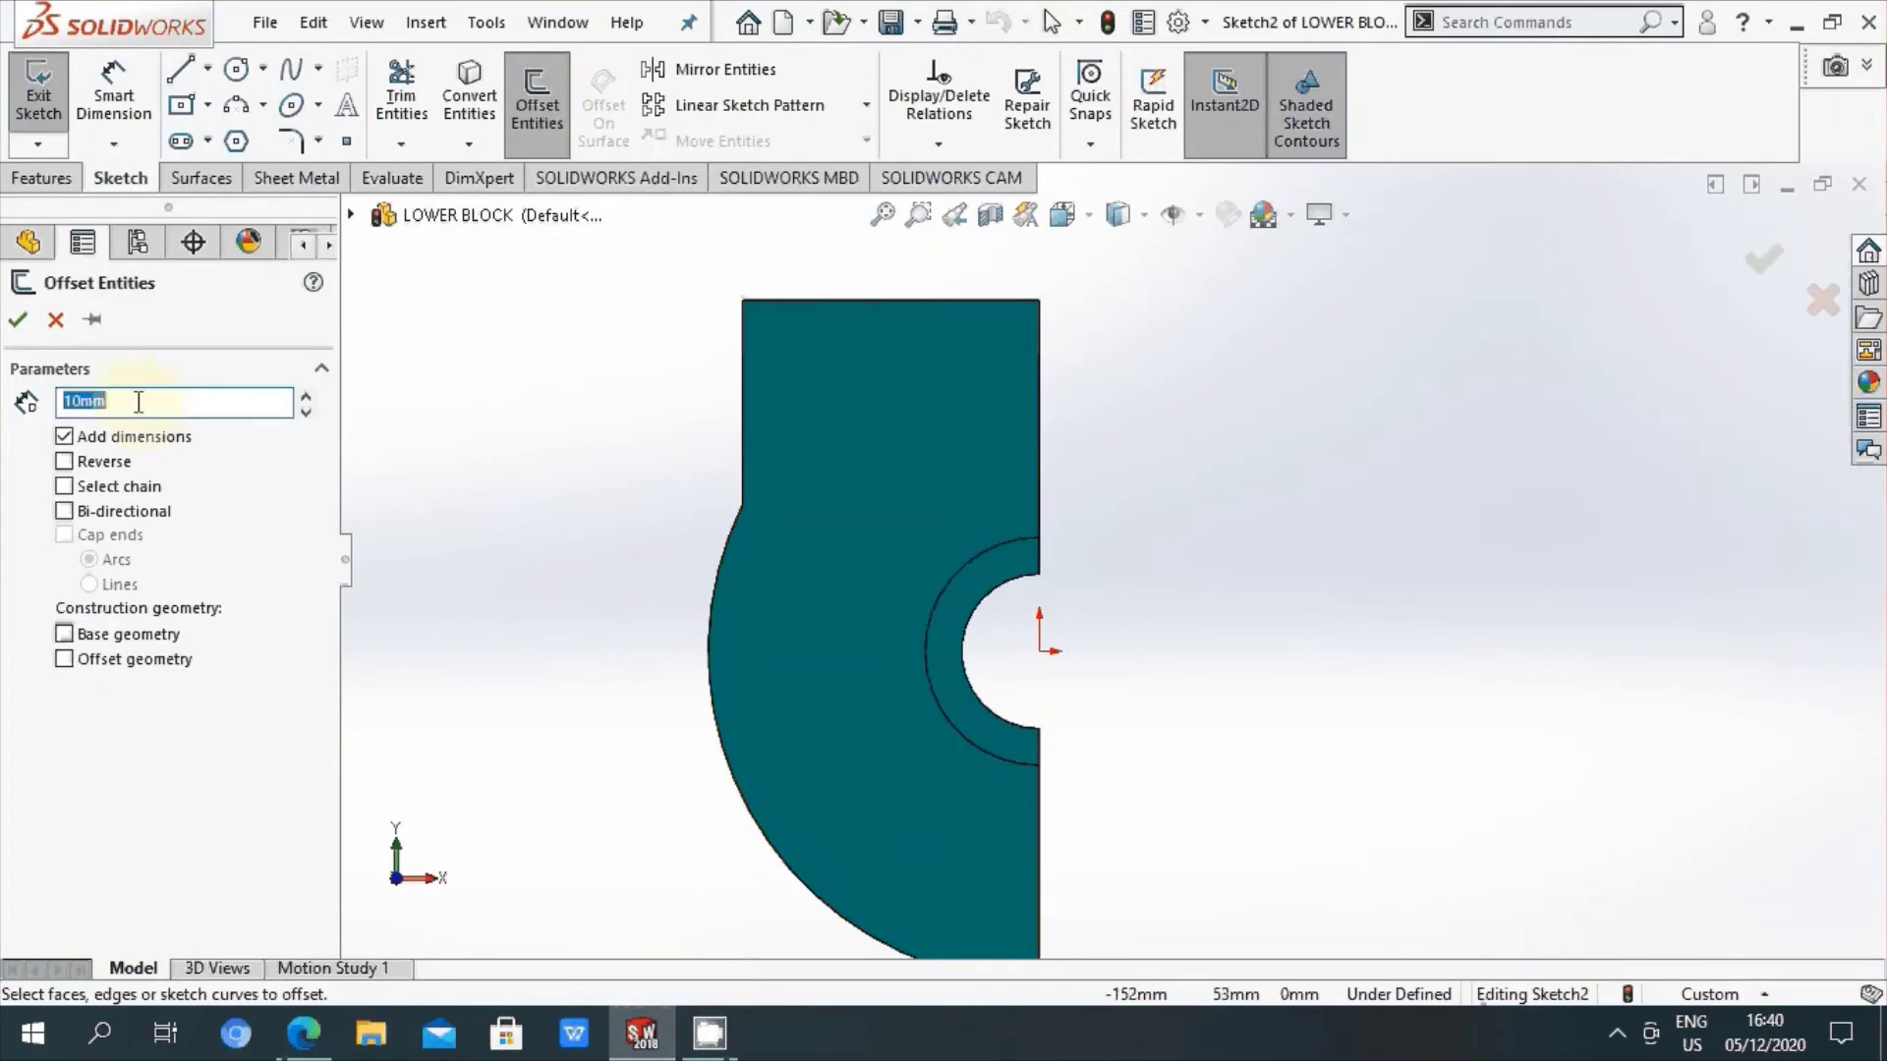
pyautogui.write('5')
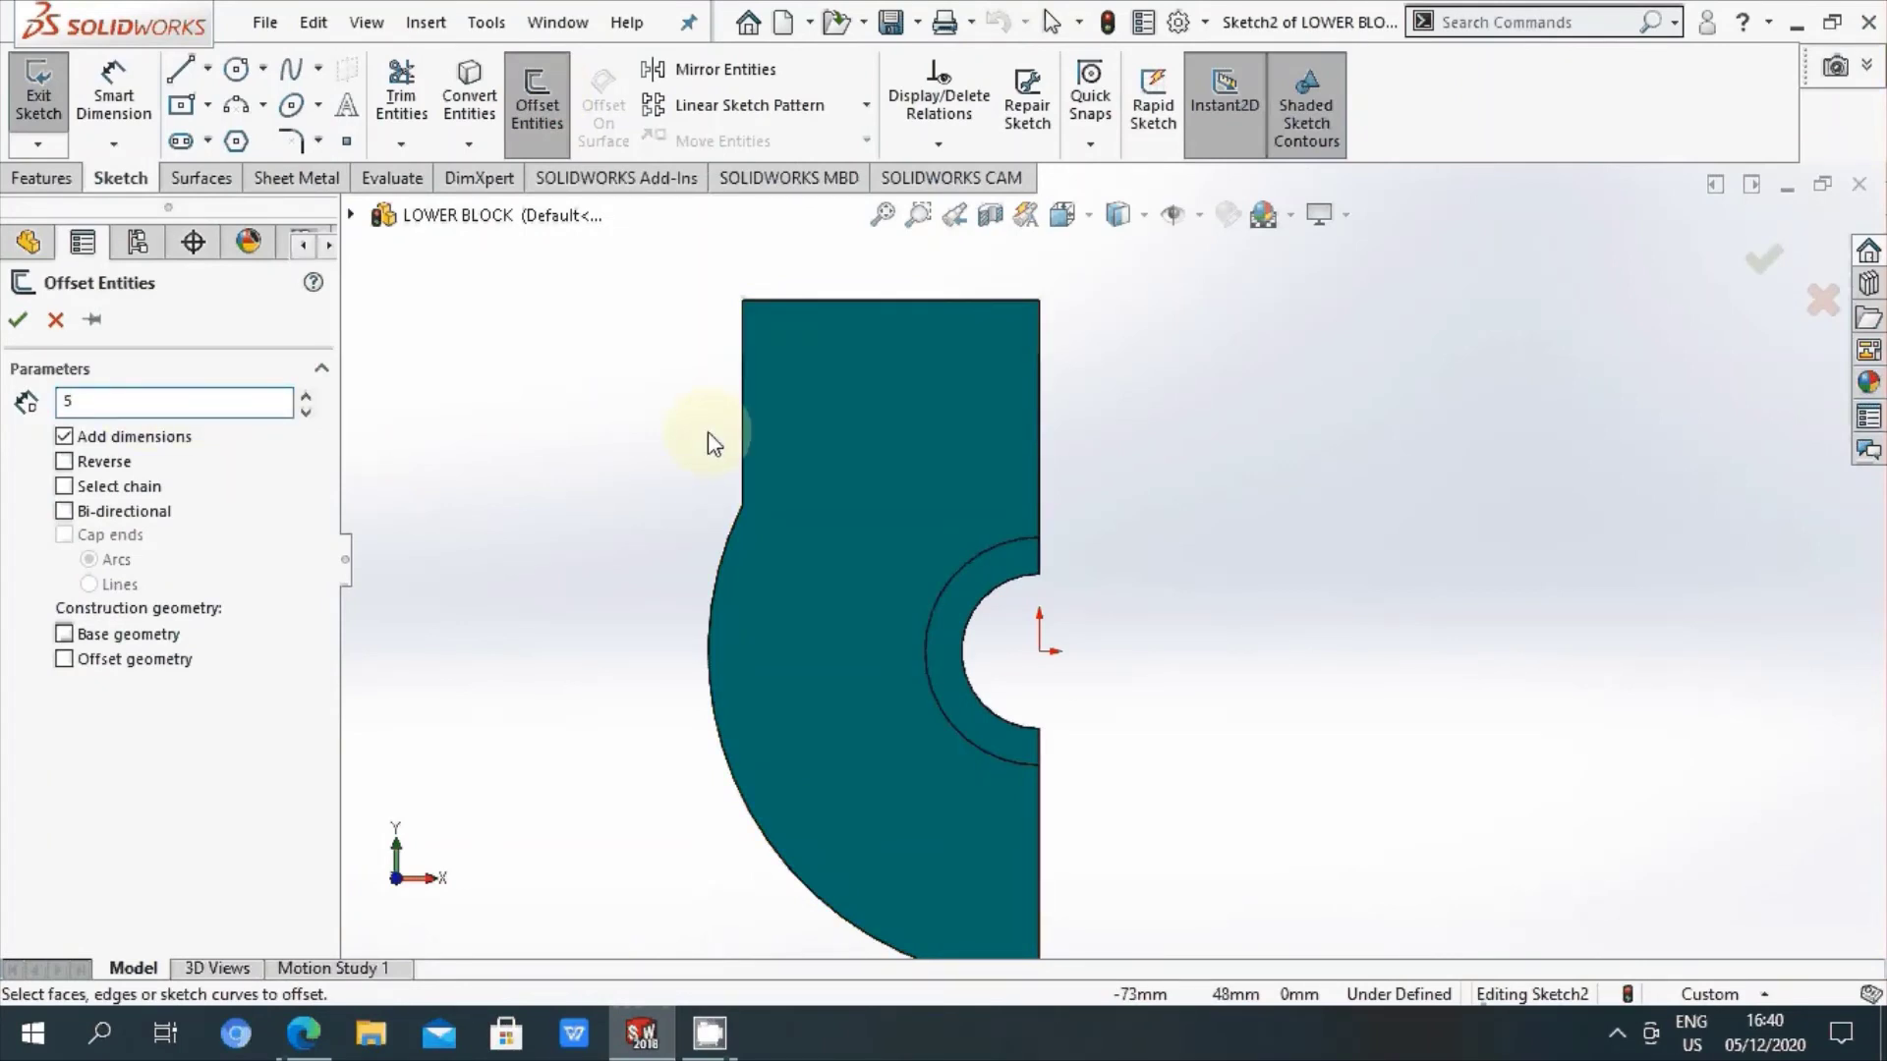
pyautogui.press('Return')
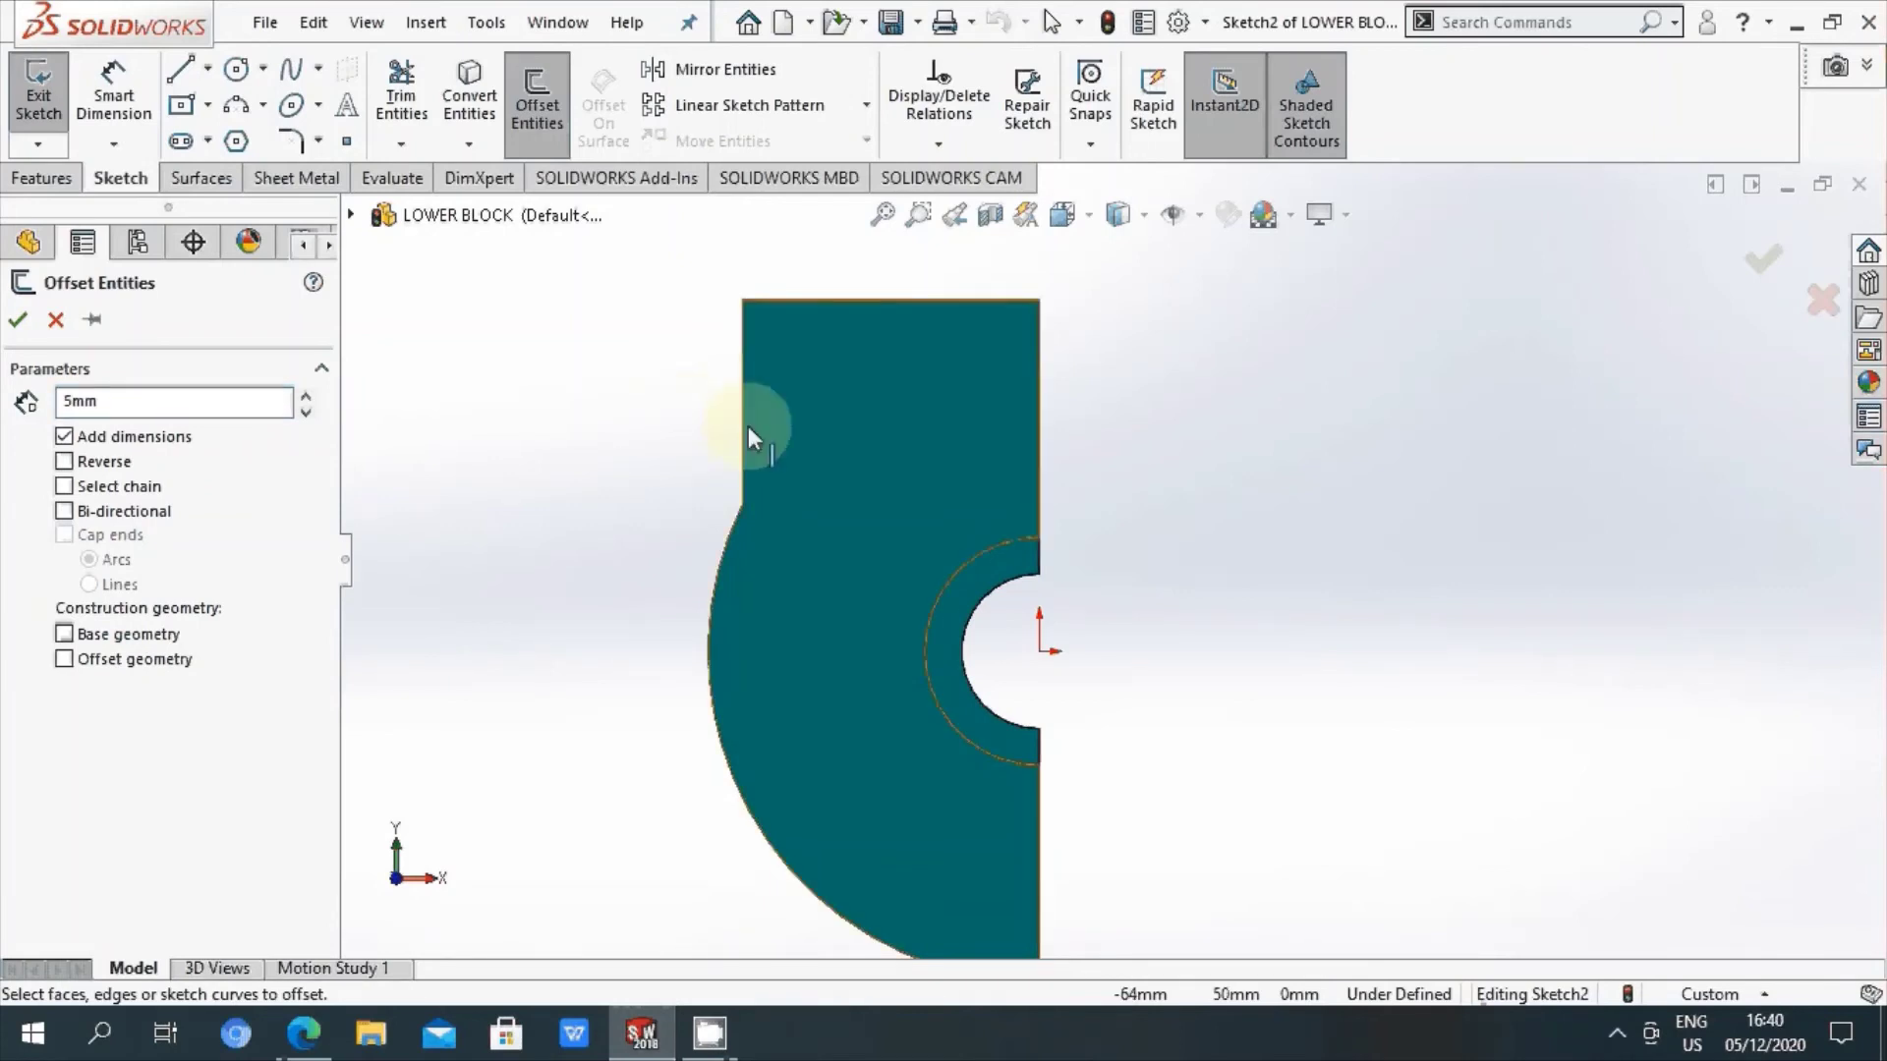
pyautogui.click(745, 427)
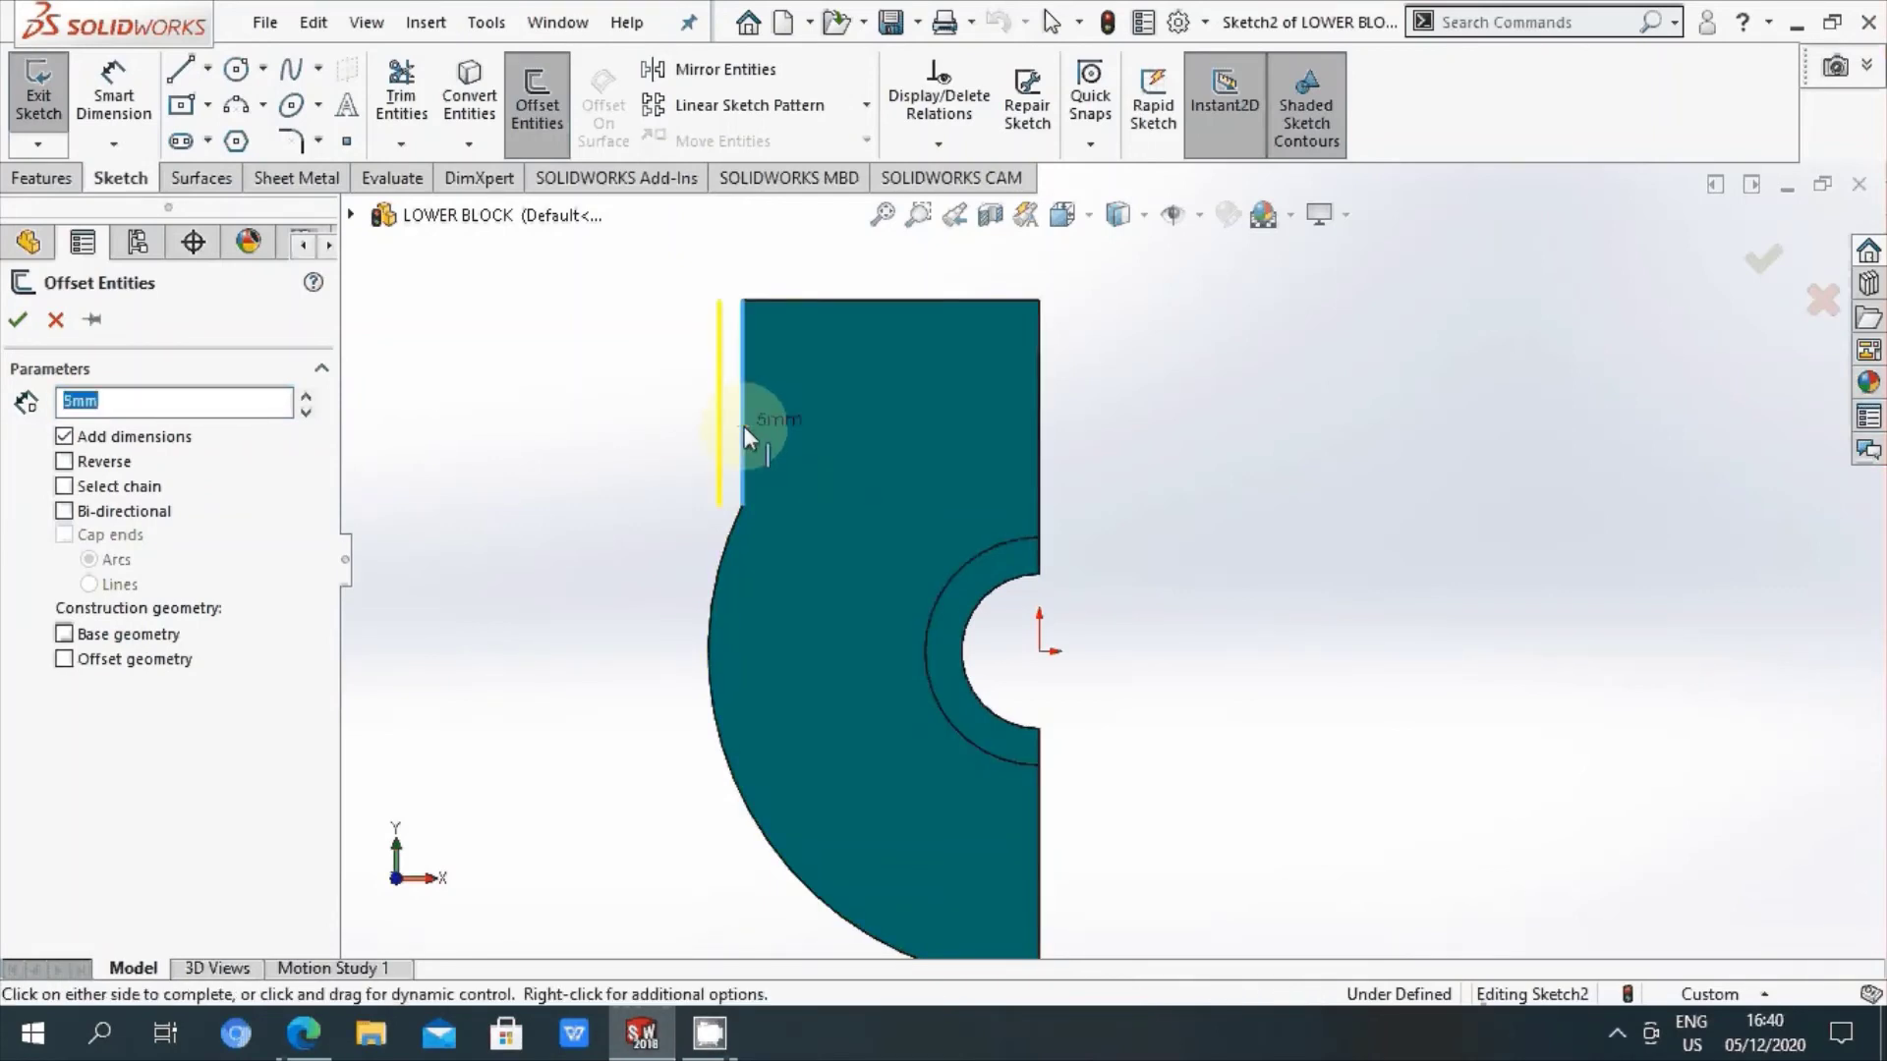
pyautogui.click(816, 435)
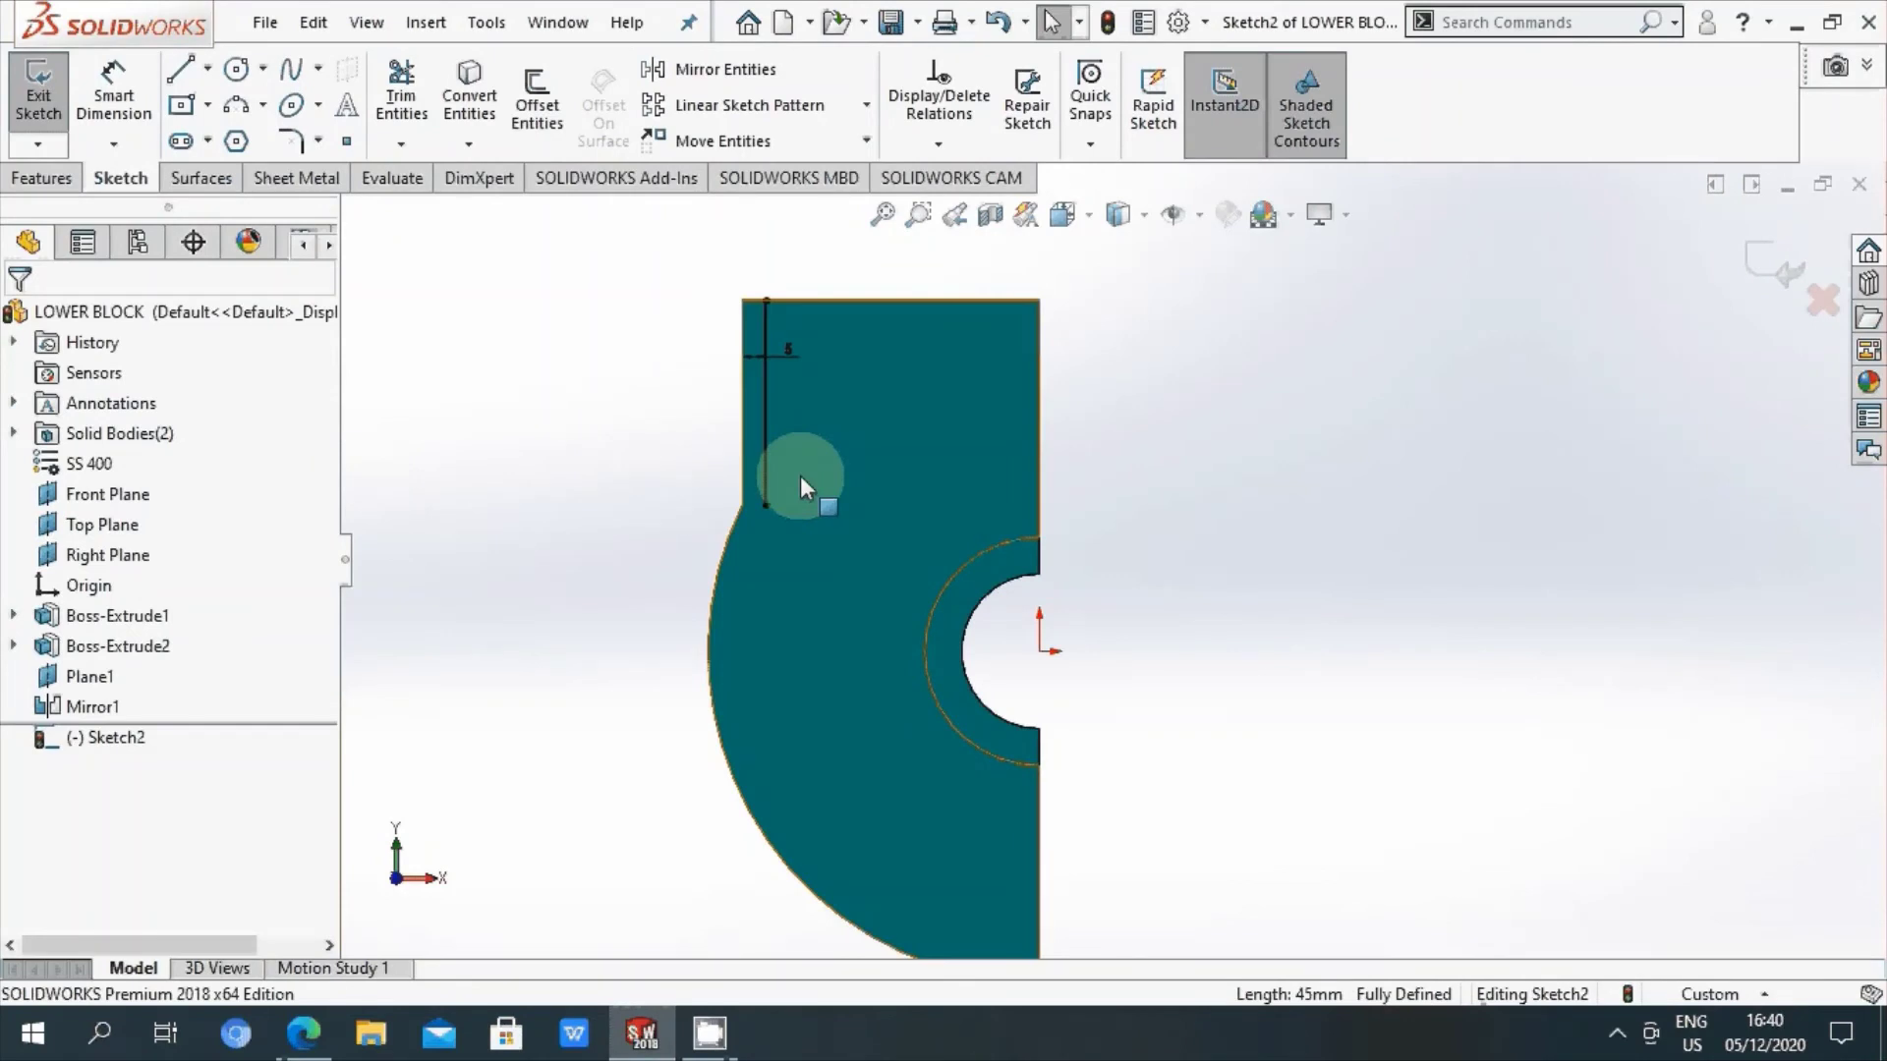
# Step: Offset the outer arc 5 mm inward and drag the offset line's lower endpoint down
pyautogui.click(541, 93)
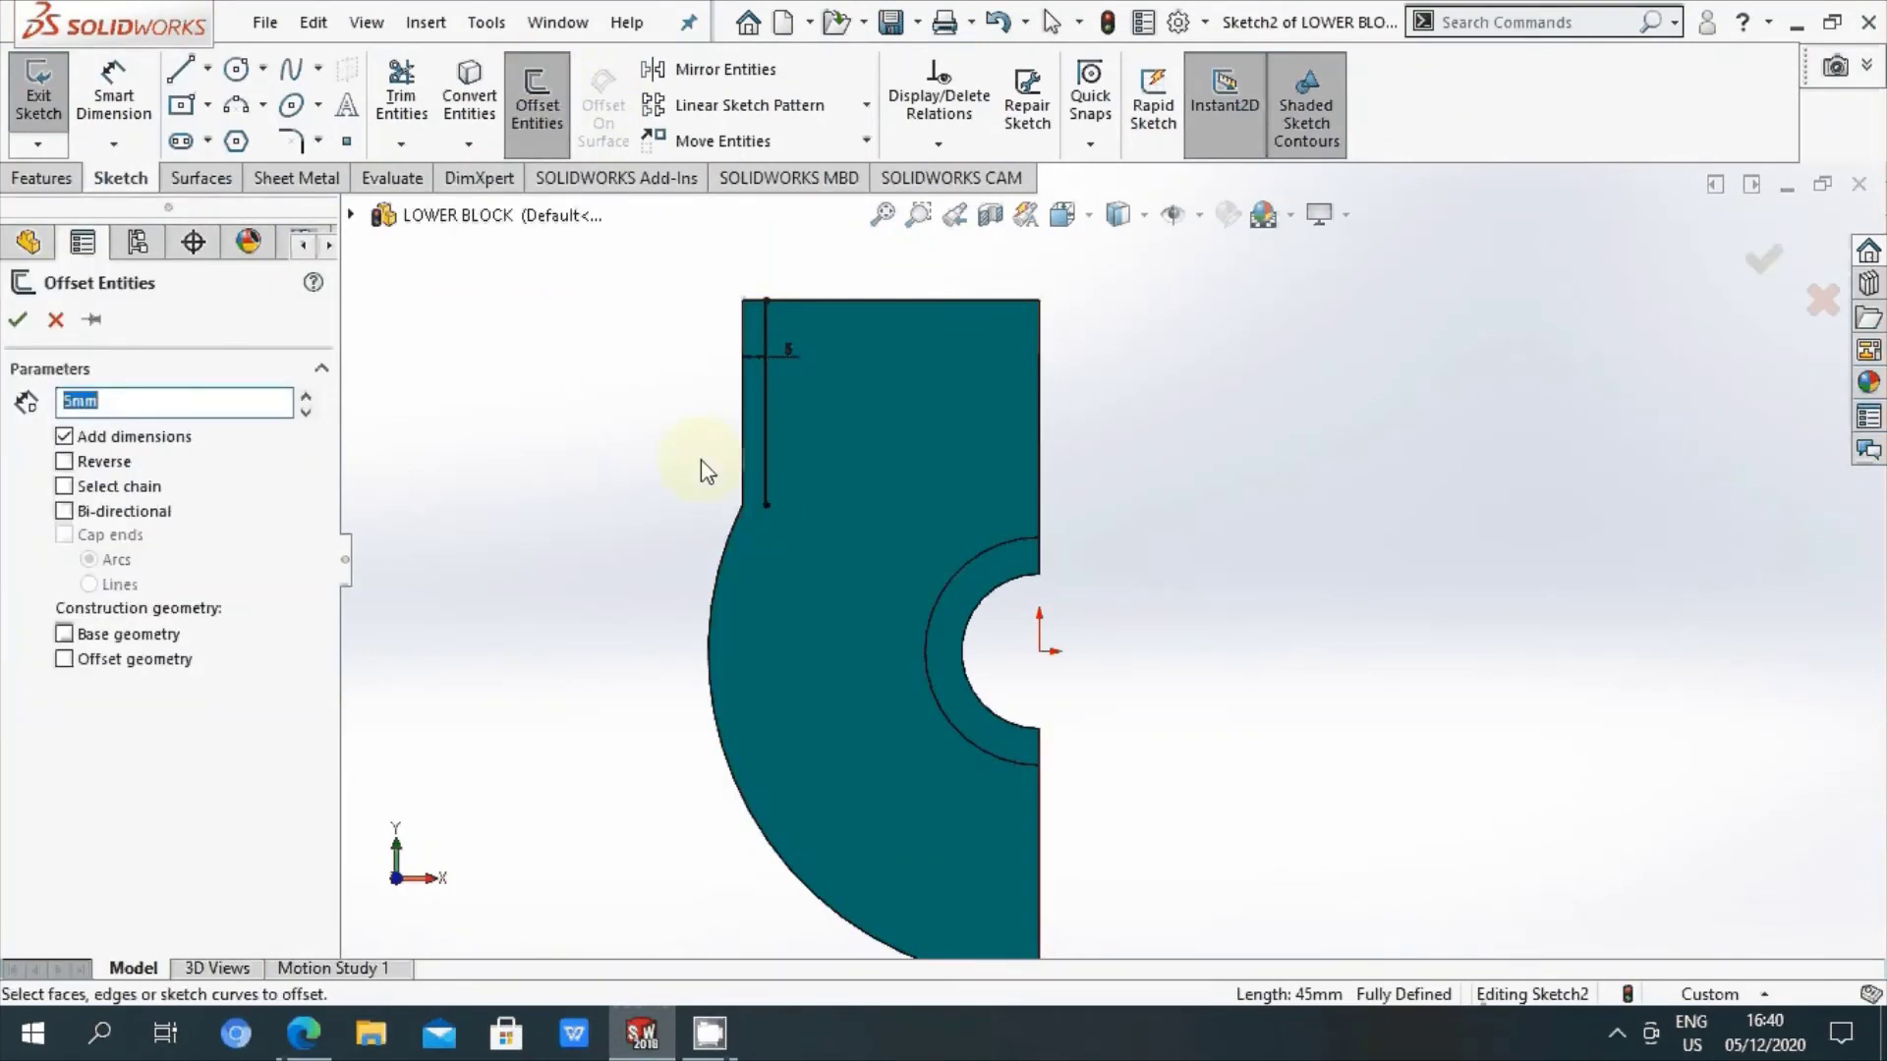
pyautogui.click(727, 547)
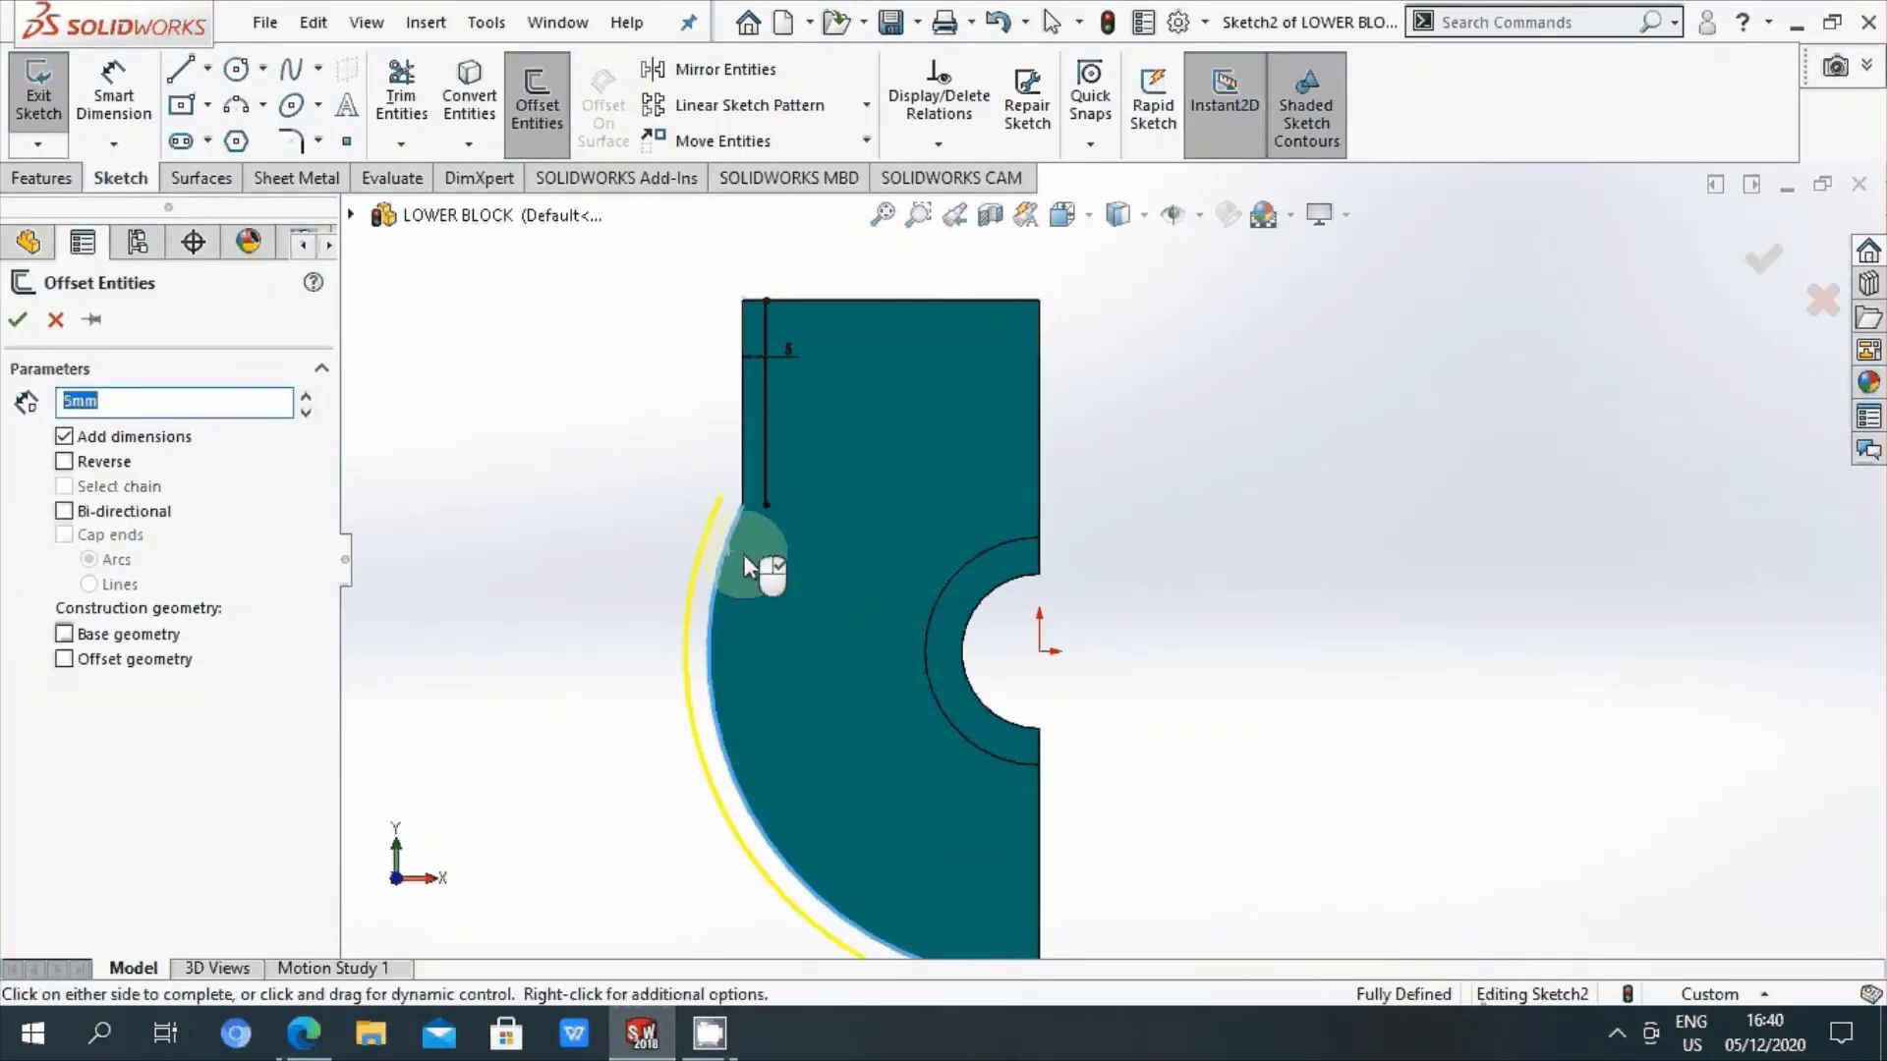
pyautogui.click(796, 574)
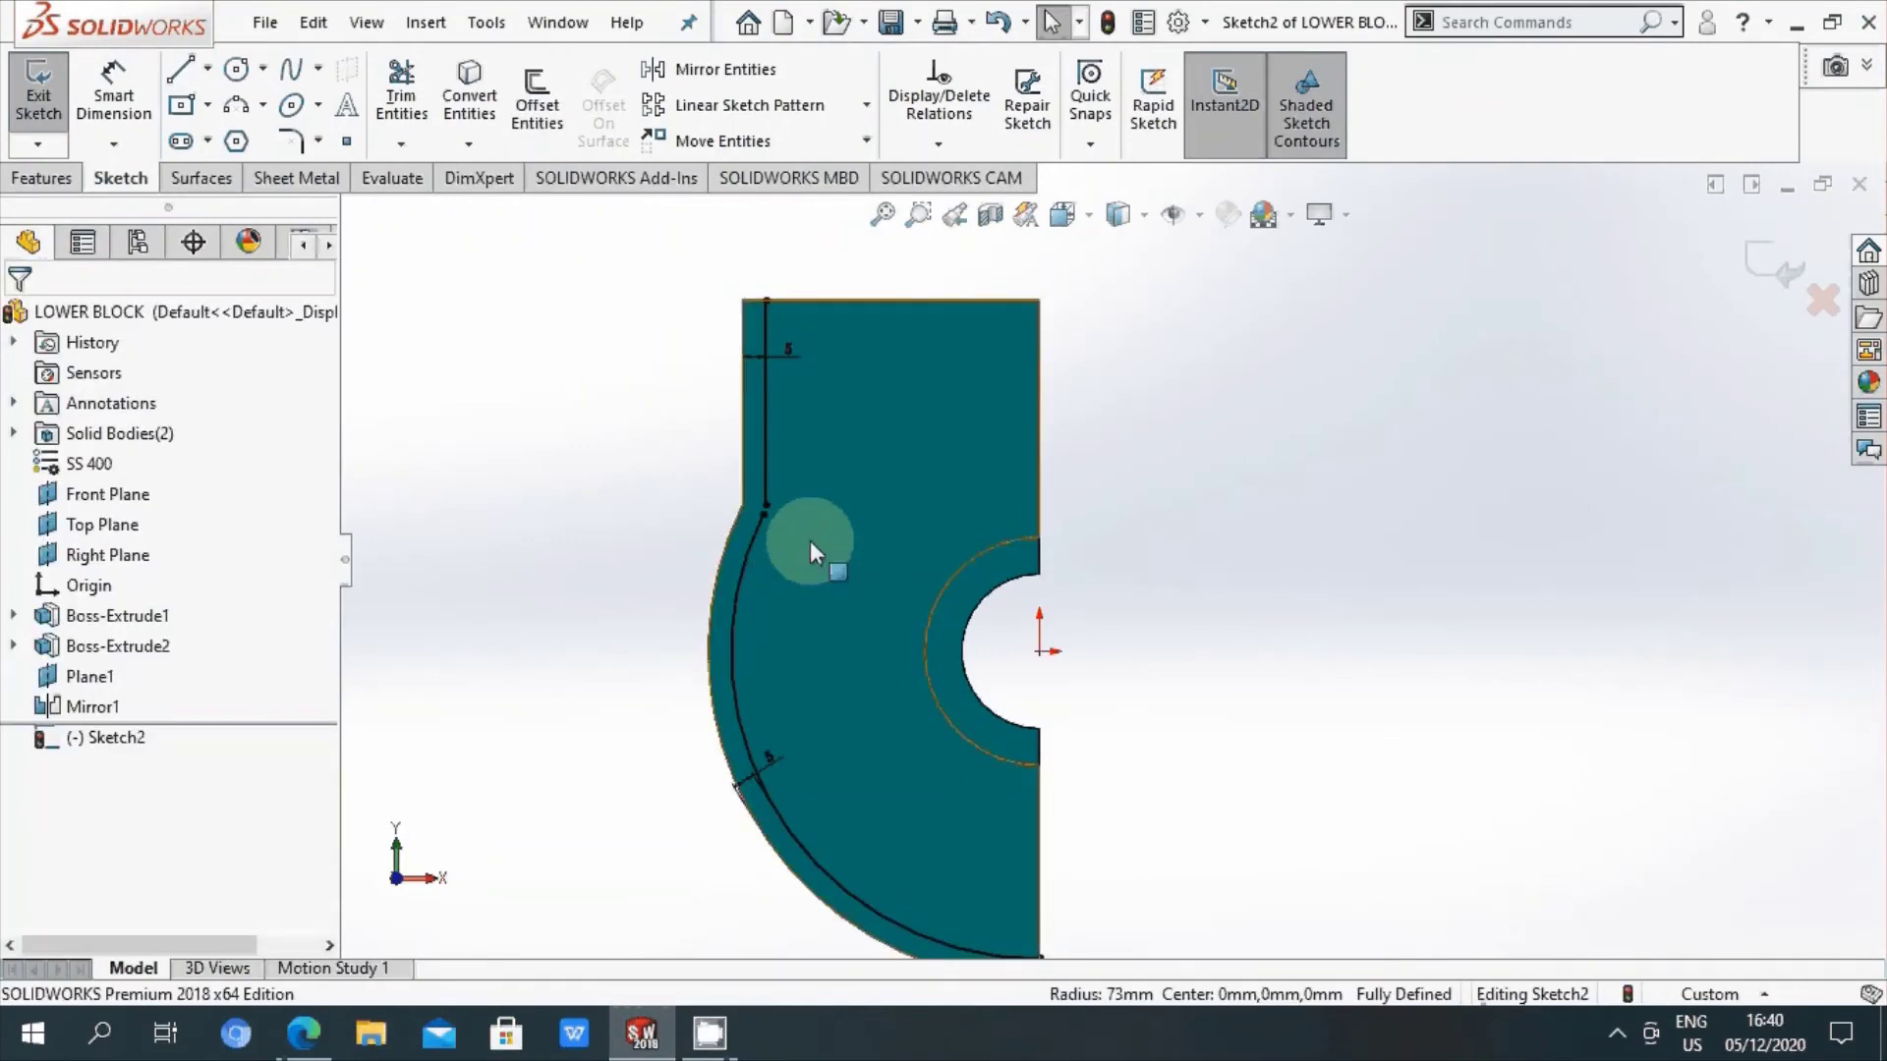
pyautogui.scroll(-1, 781, 547)
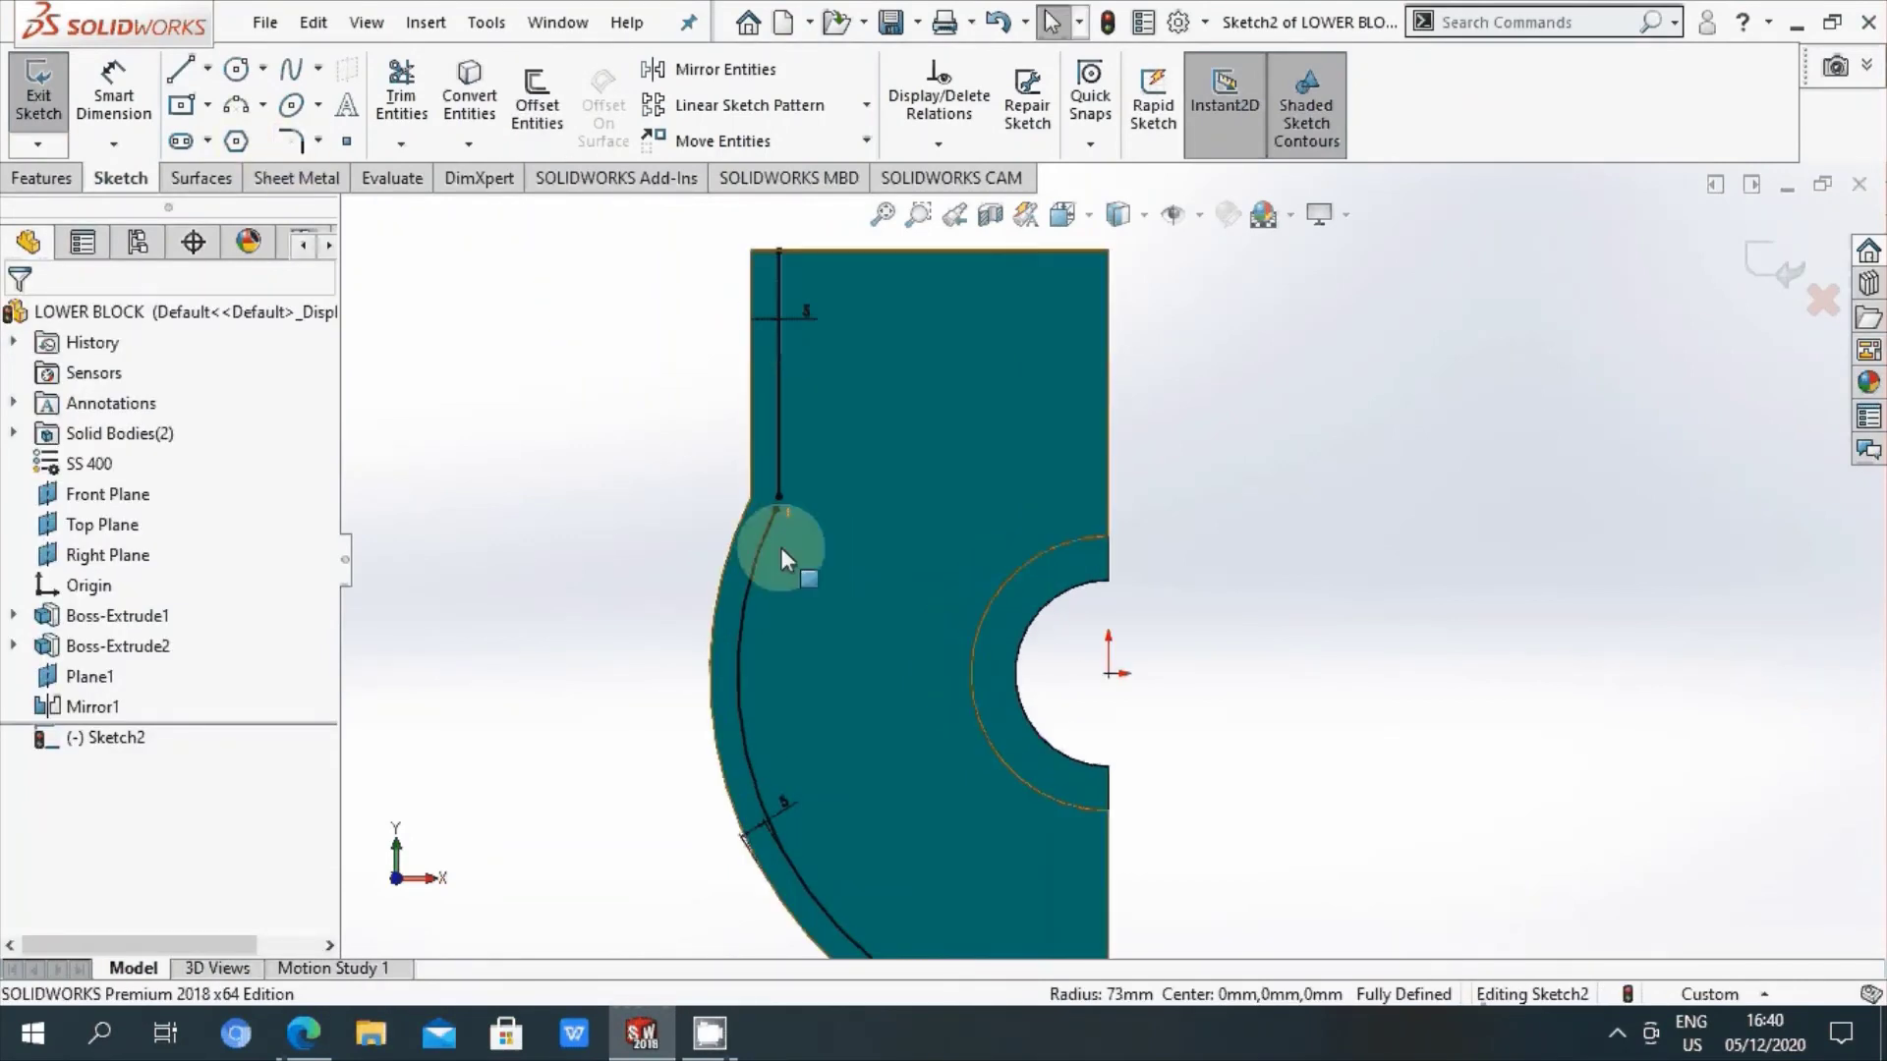
pyautogui.scroll(-3, 780, 547)
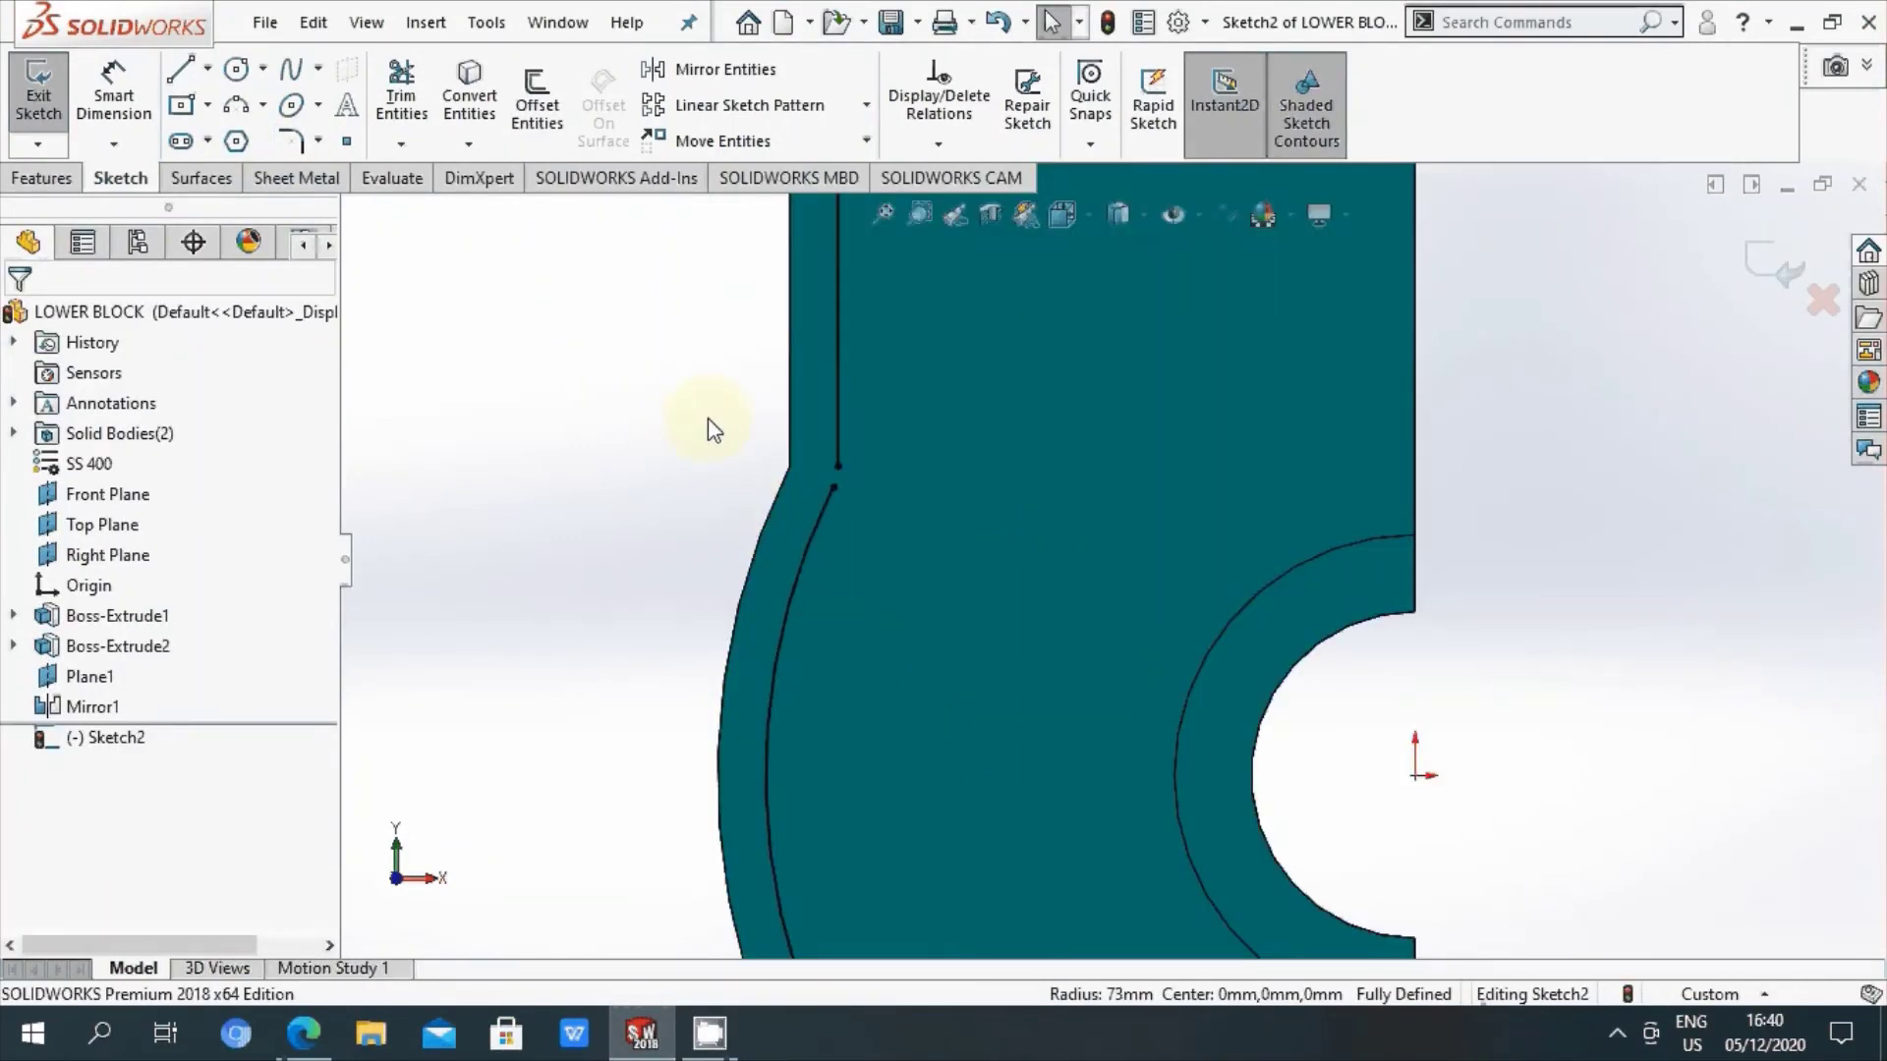
pyautogui.moveTo(839, 466)
pyautogui.mouseDown()
pyautogui.moveTo(840, 550)
pyautogui.moveTo(949, 469)
pyautogui.mouseUp()
pyautogui.scroll(-3, 817, 466)
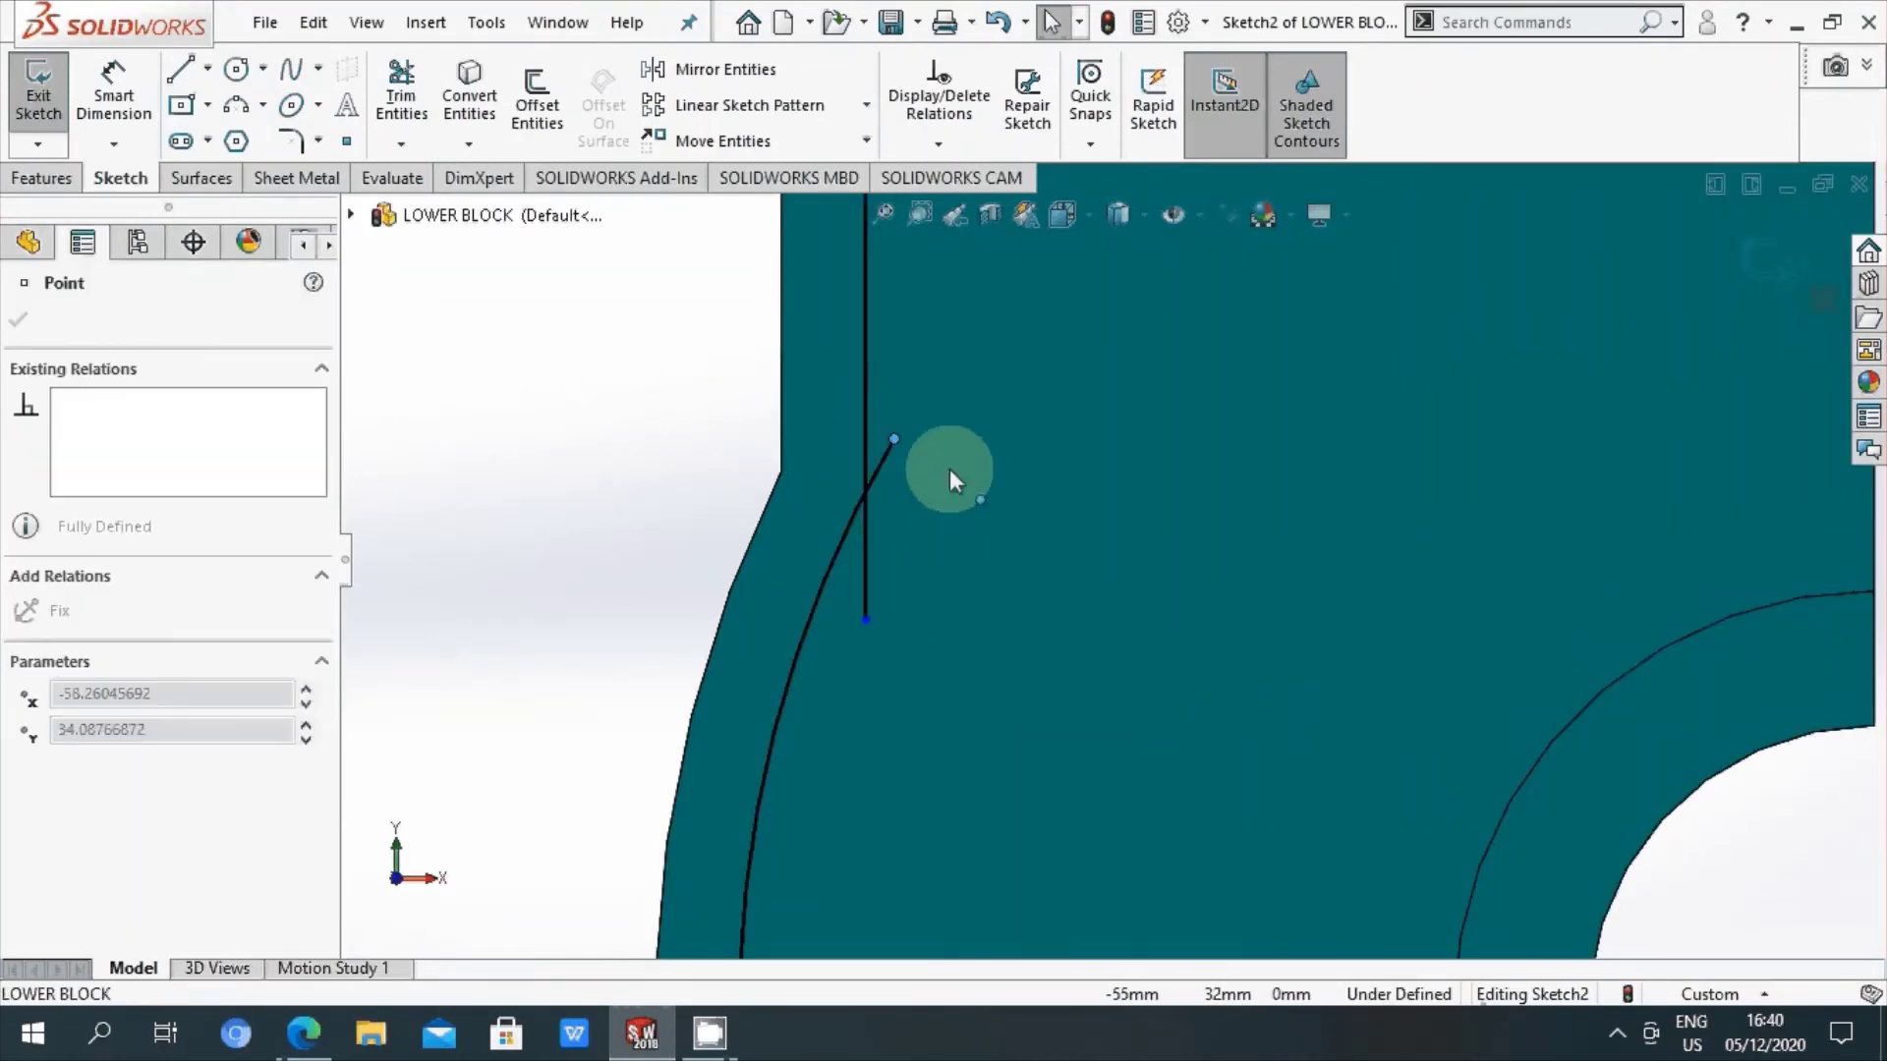
# Step: Trim the leftover arc tail and vertical line tail so the offset line and arc meet
pyautogui.click(769, 433)
pyautogui.click(401, 103)
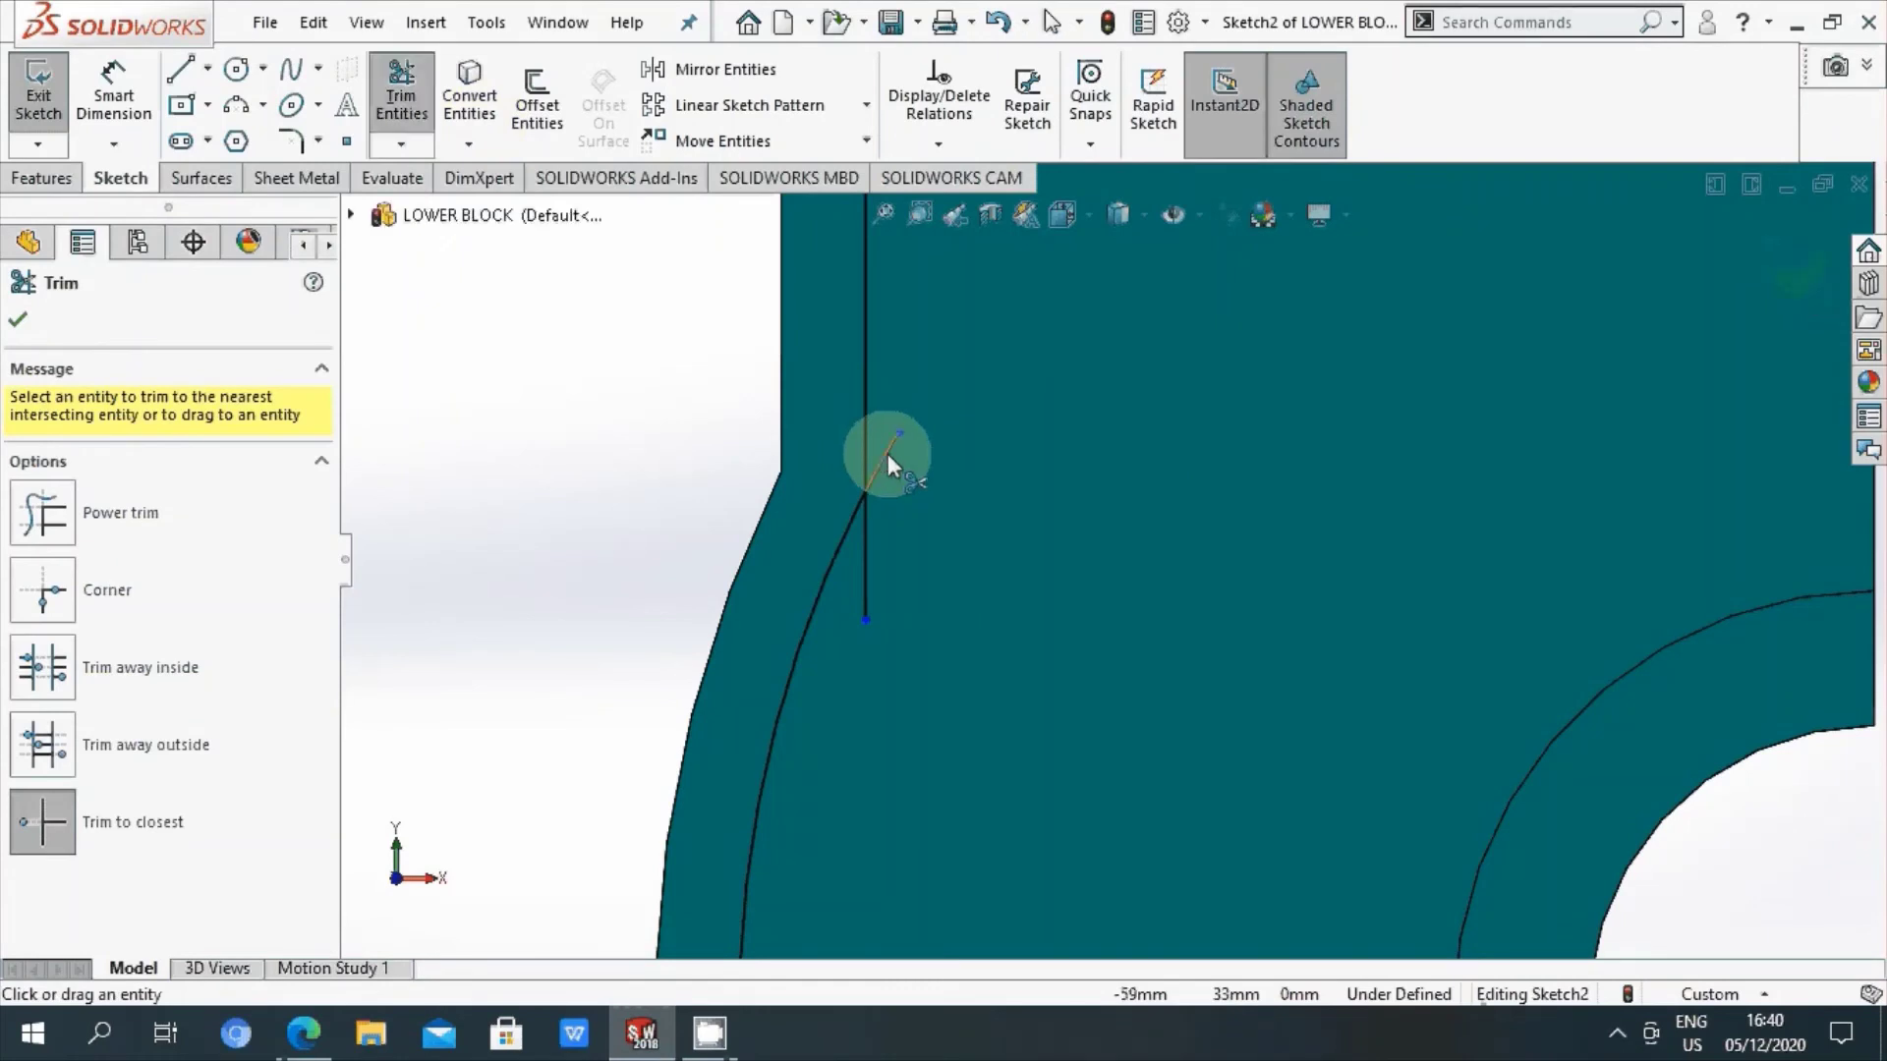
pyautogui.click(881, 450)
pyautogui.click(871, 548)
pyautogui.scroll(3, 982, 520)
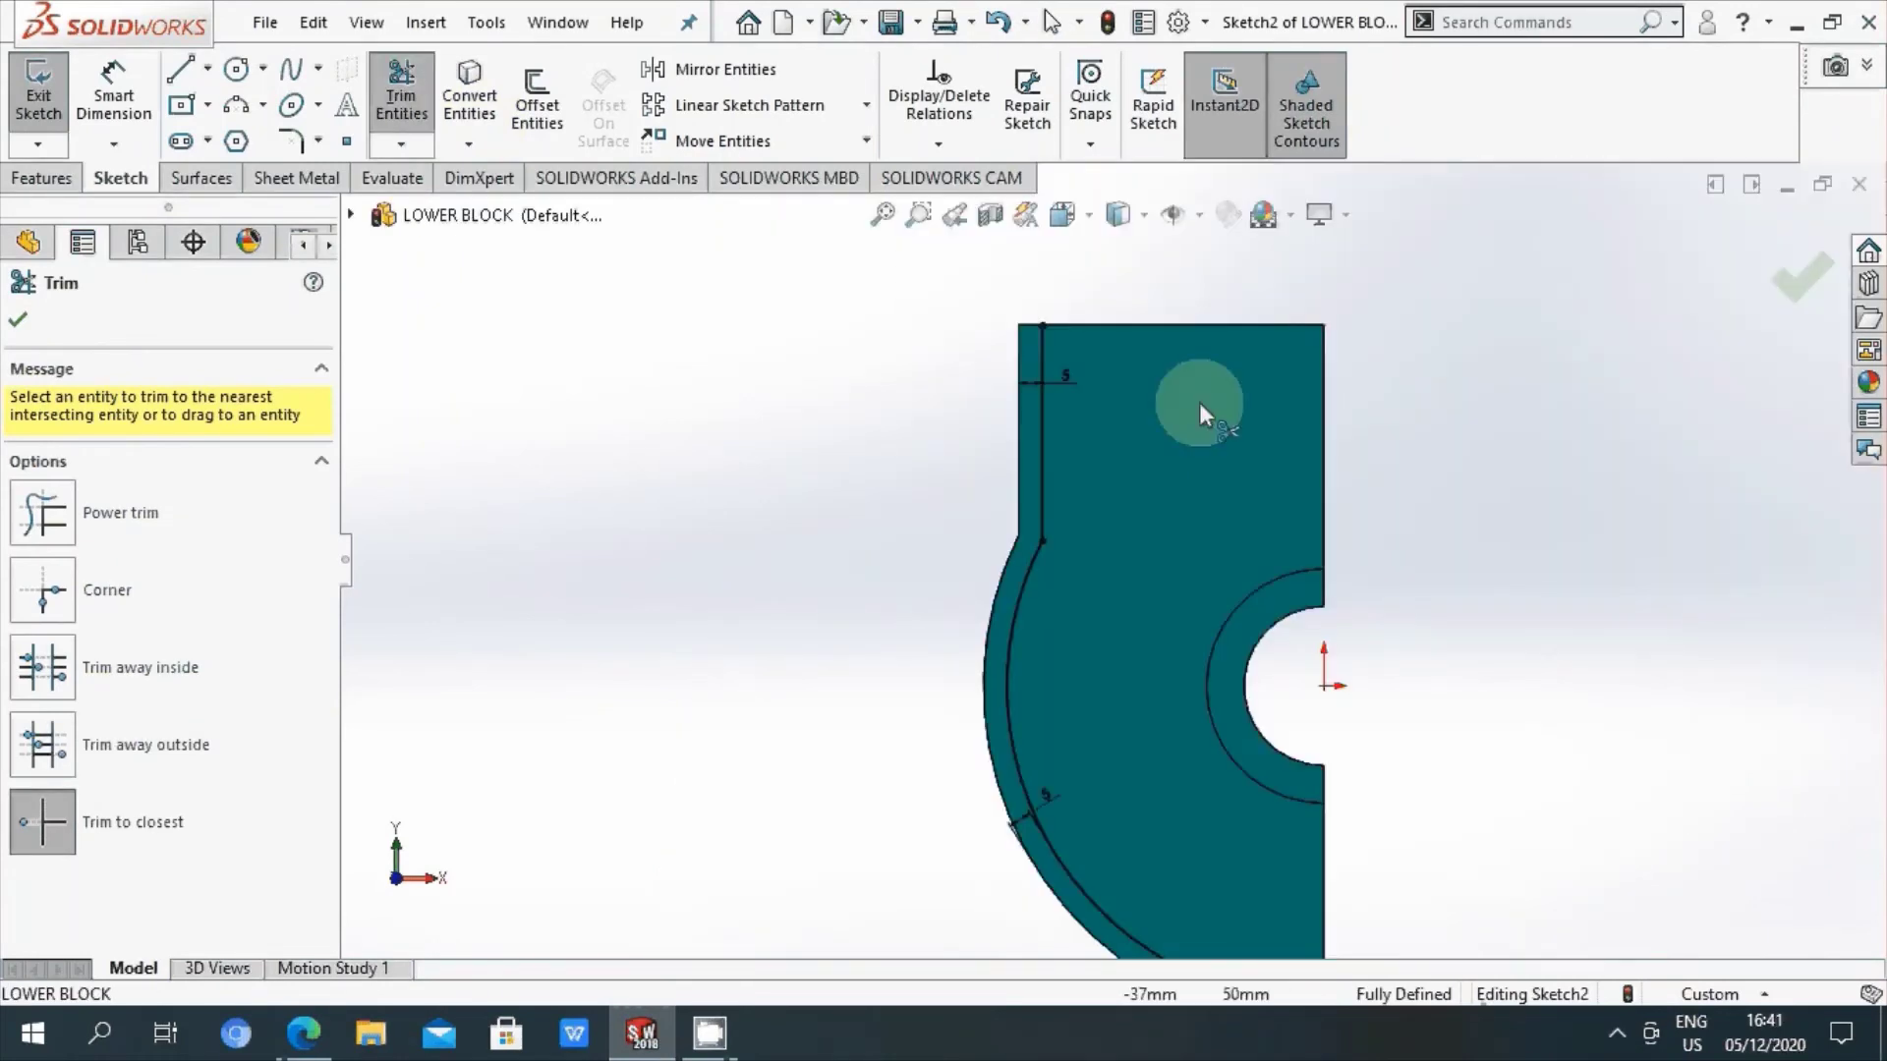
pyautogui.click(18, 320)
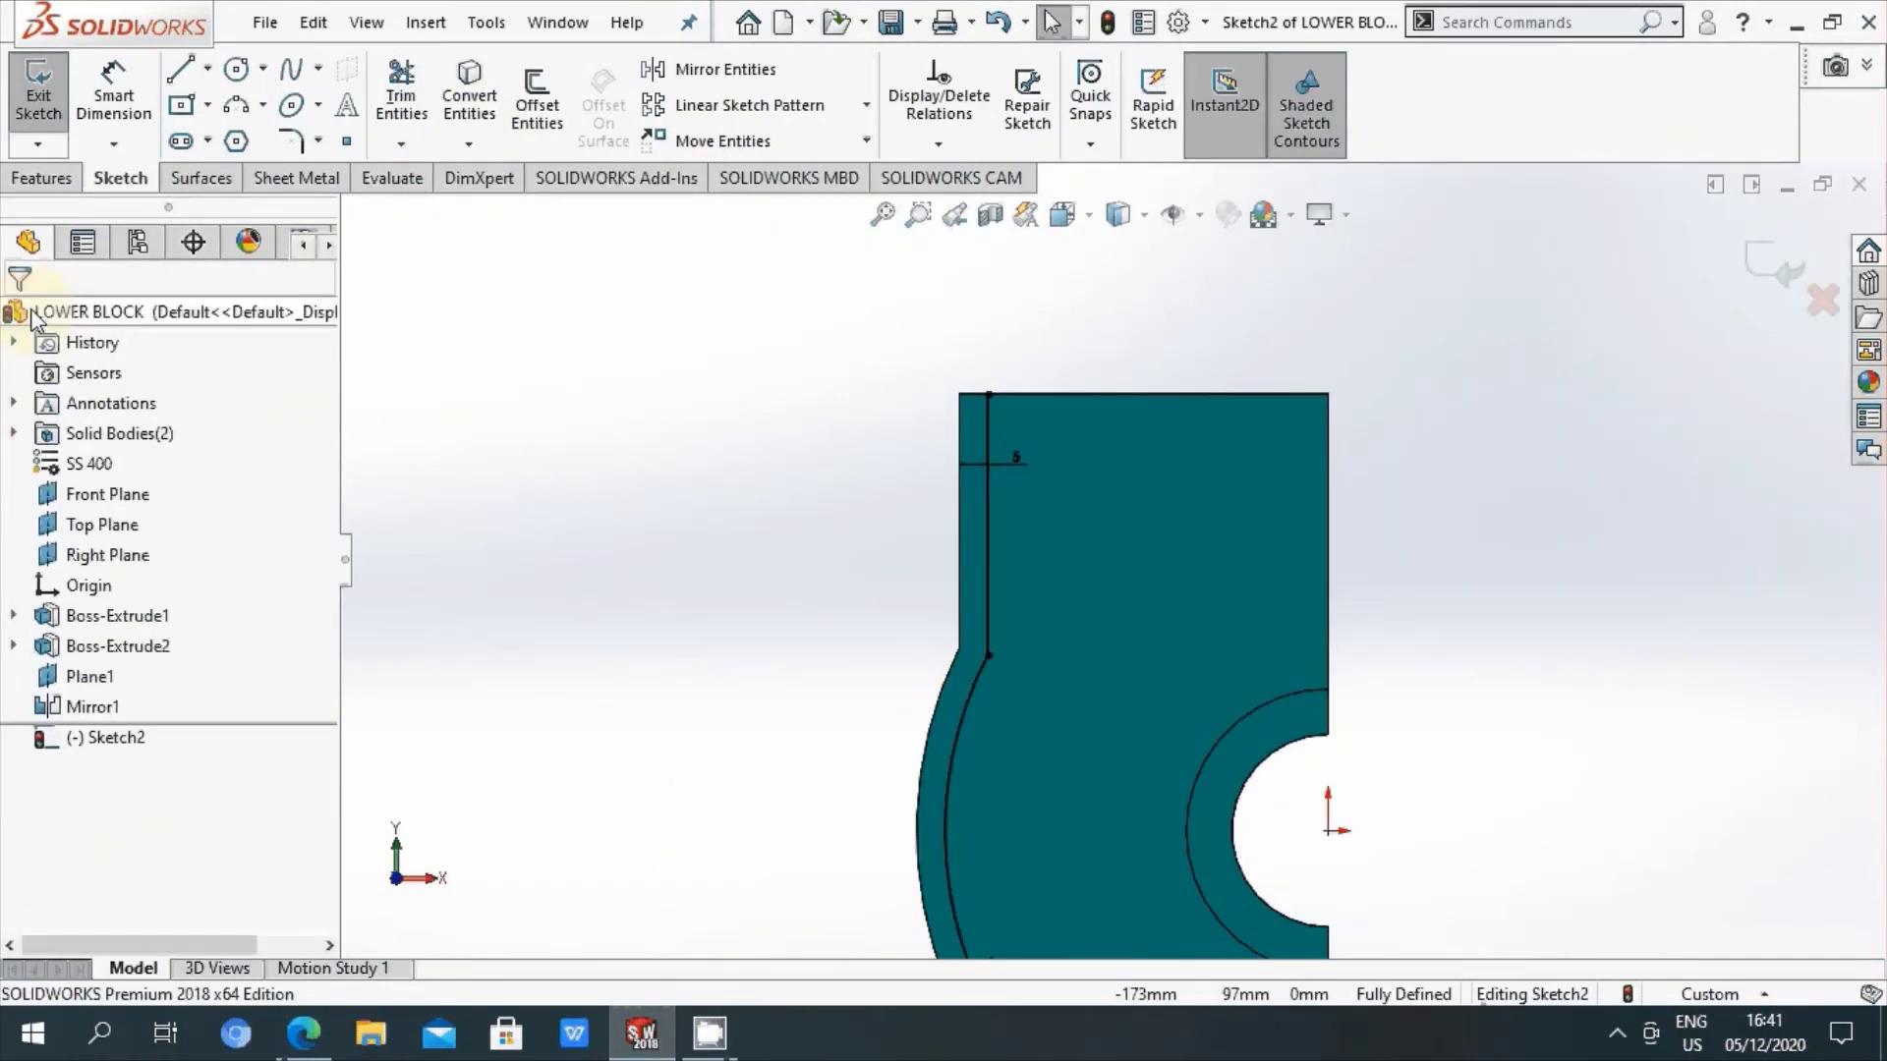
# Step: Convert the plate's left vertical edge and lower angled edge into Sketch2
pyautogui.click(468, 98)
pyautogui.scroll(-3, 993, 511)
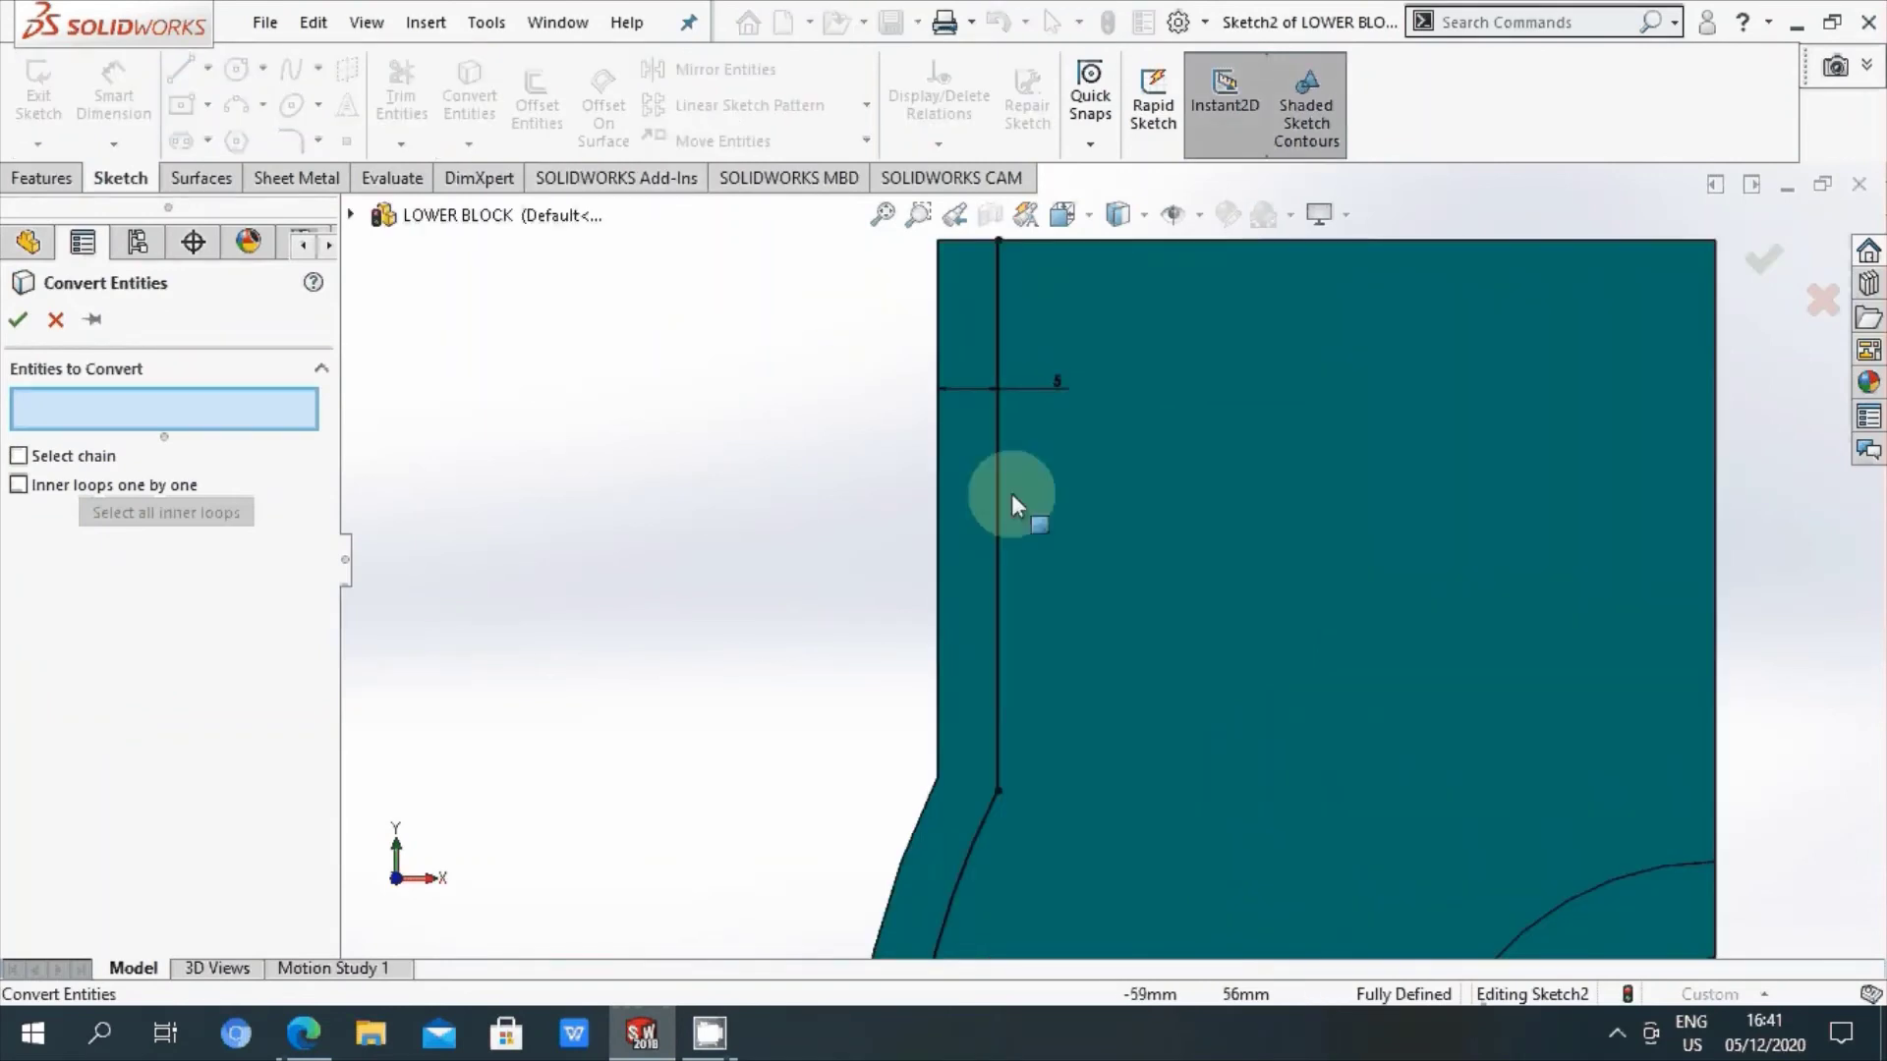
pyautogui.click(935, 509)
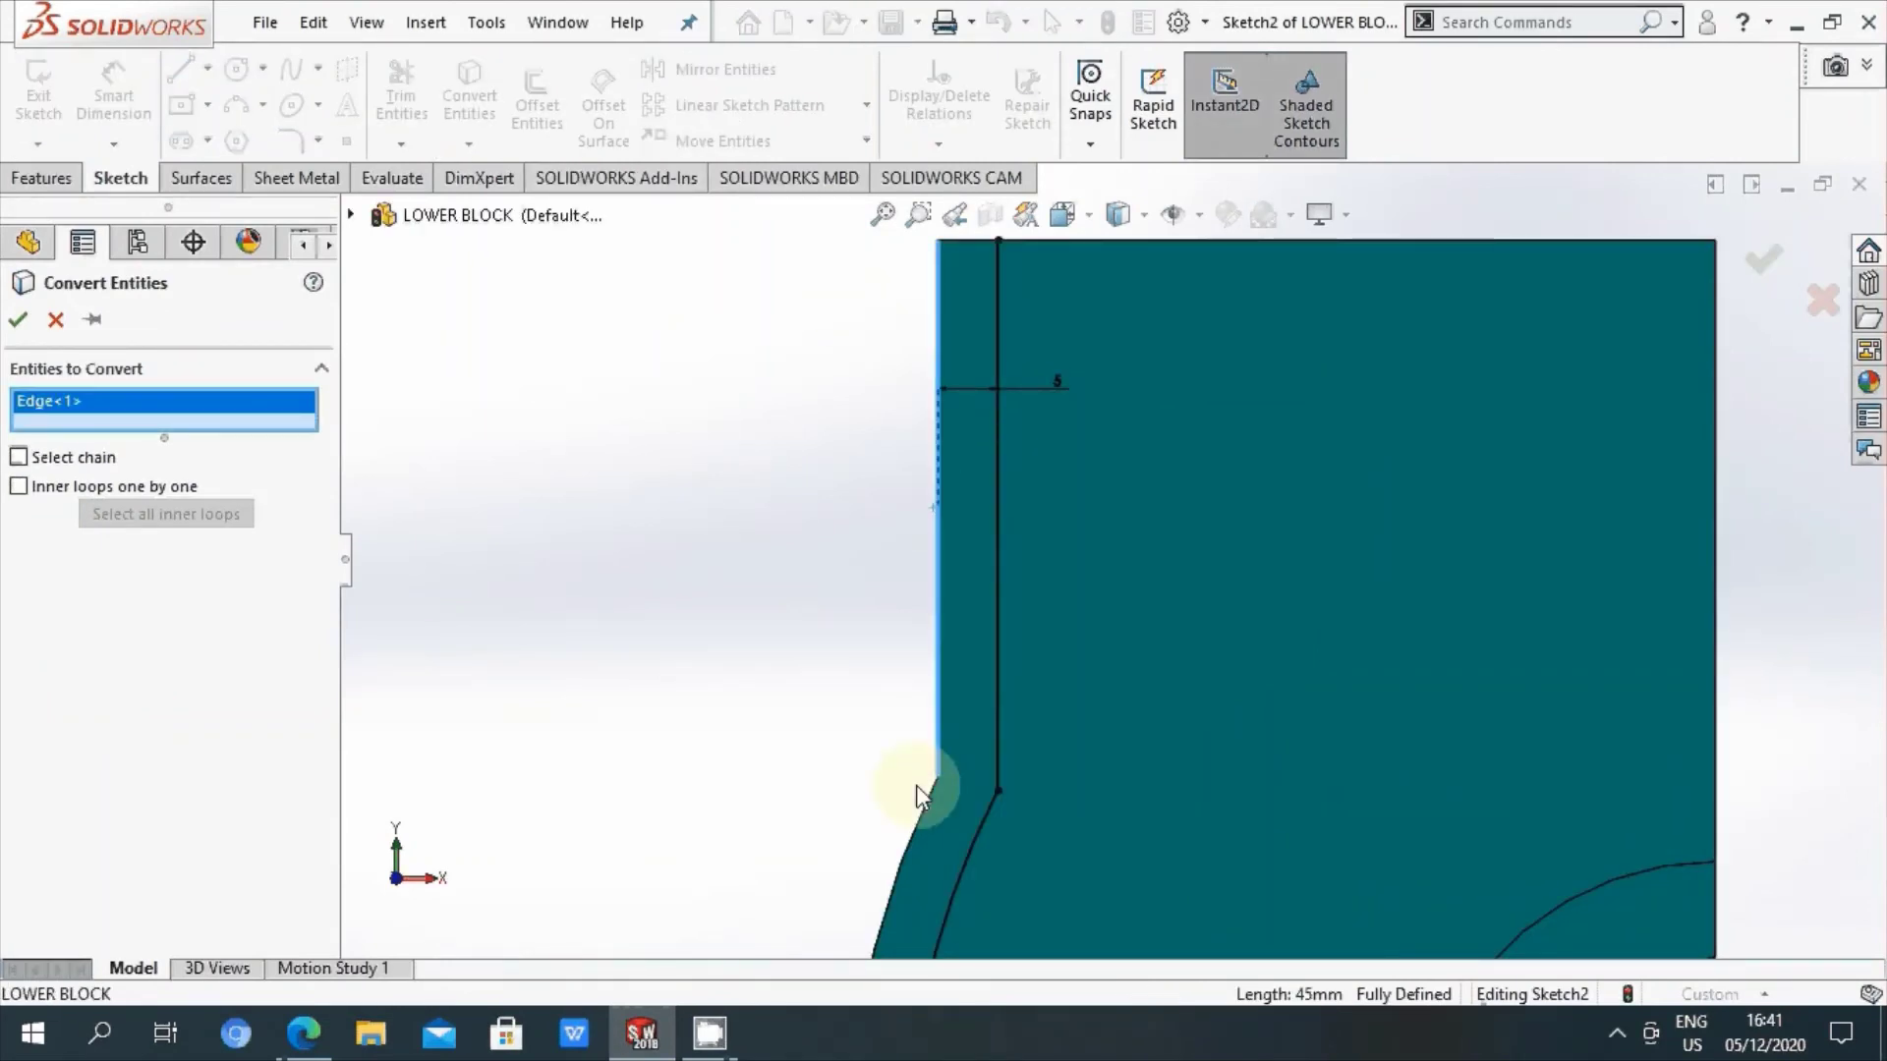
pyautogui.click(912, 839)
pyautogui.click(17, 319)
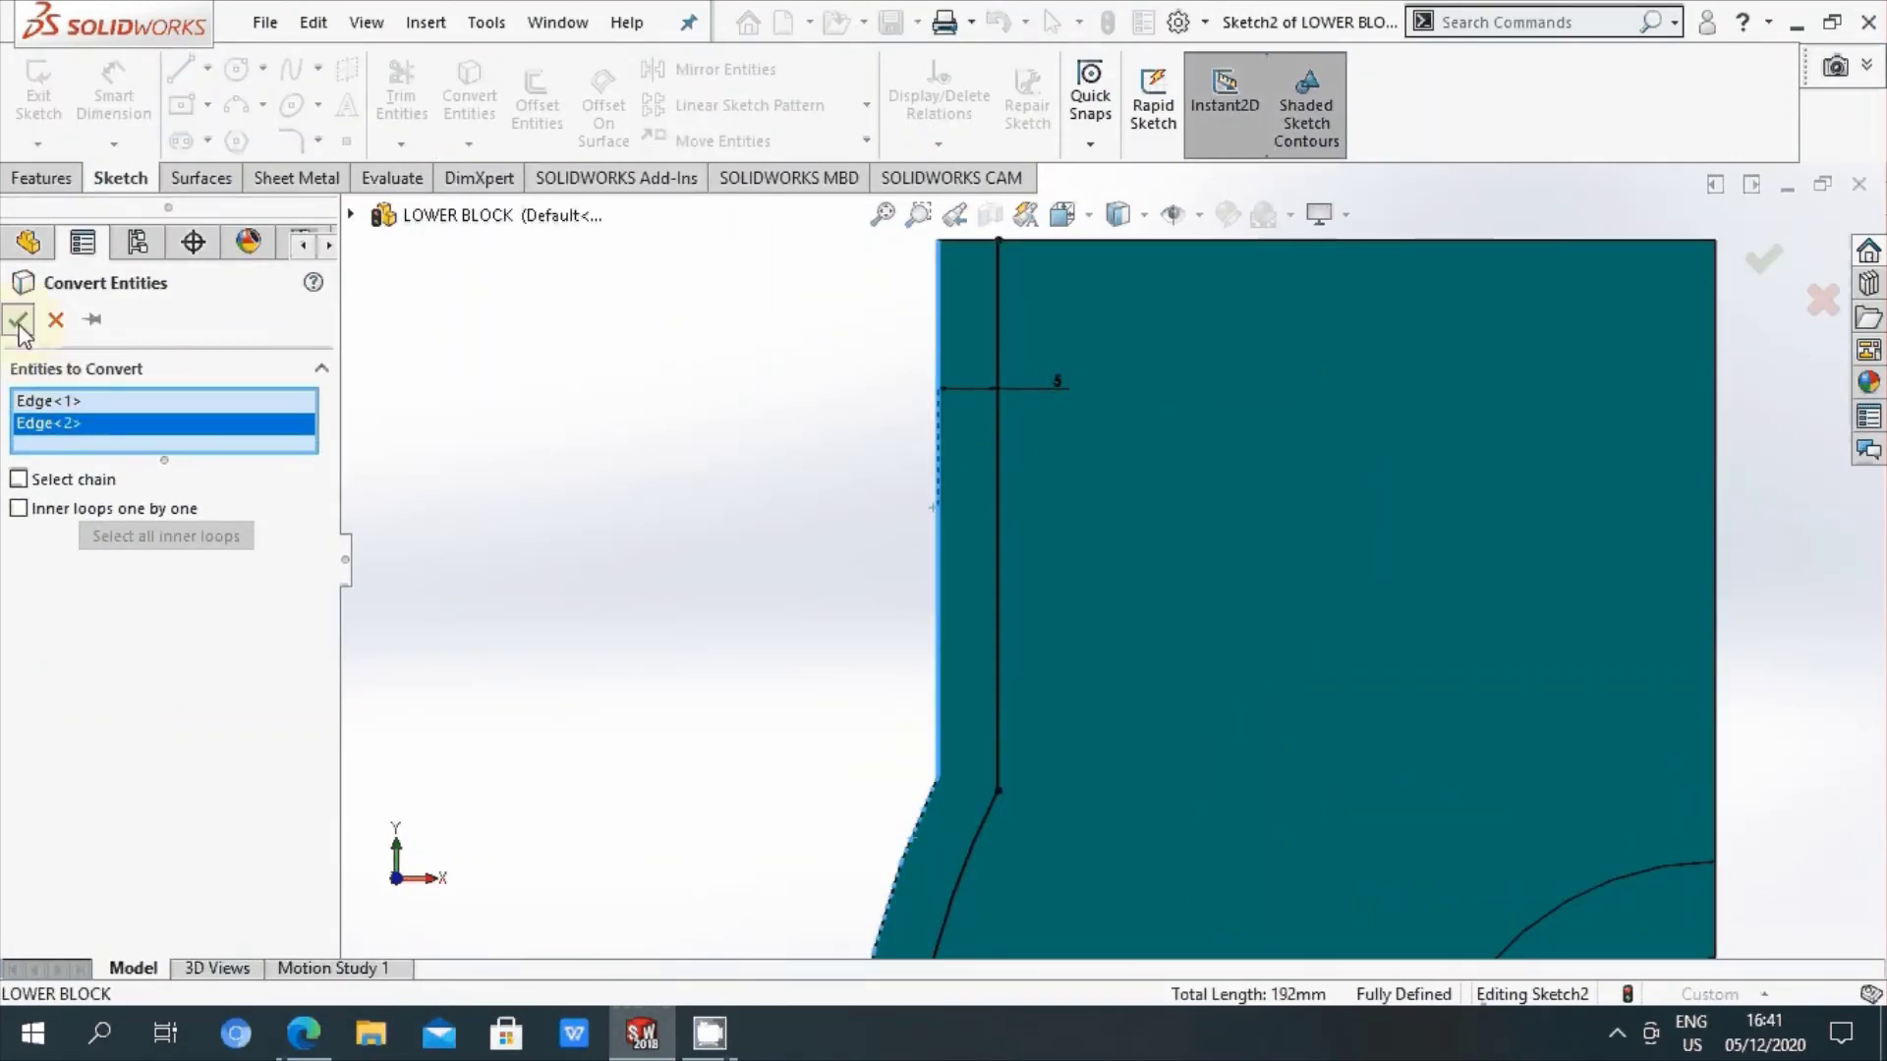
pyautogui.scroll(3, 1083, 659)
pyautogui.click(179, 69)
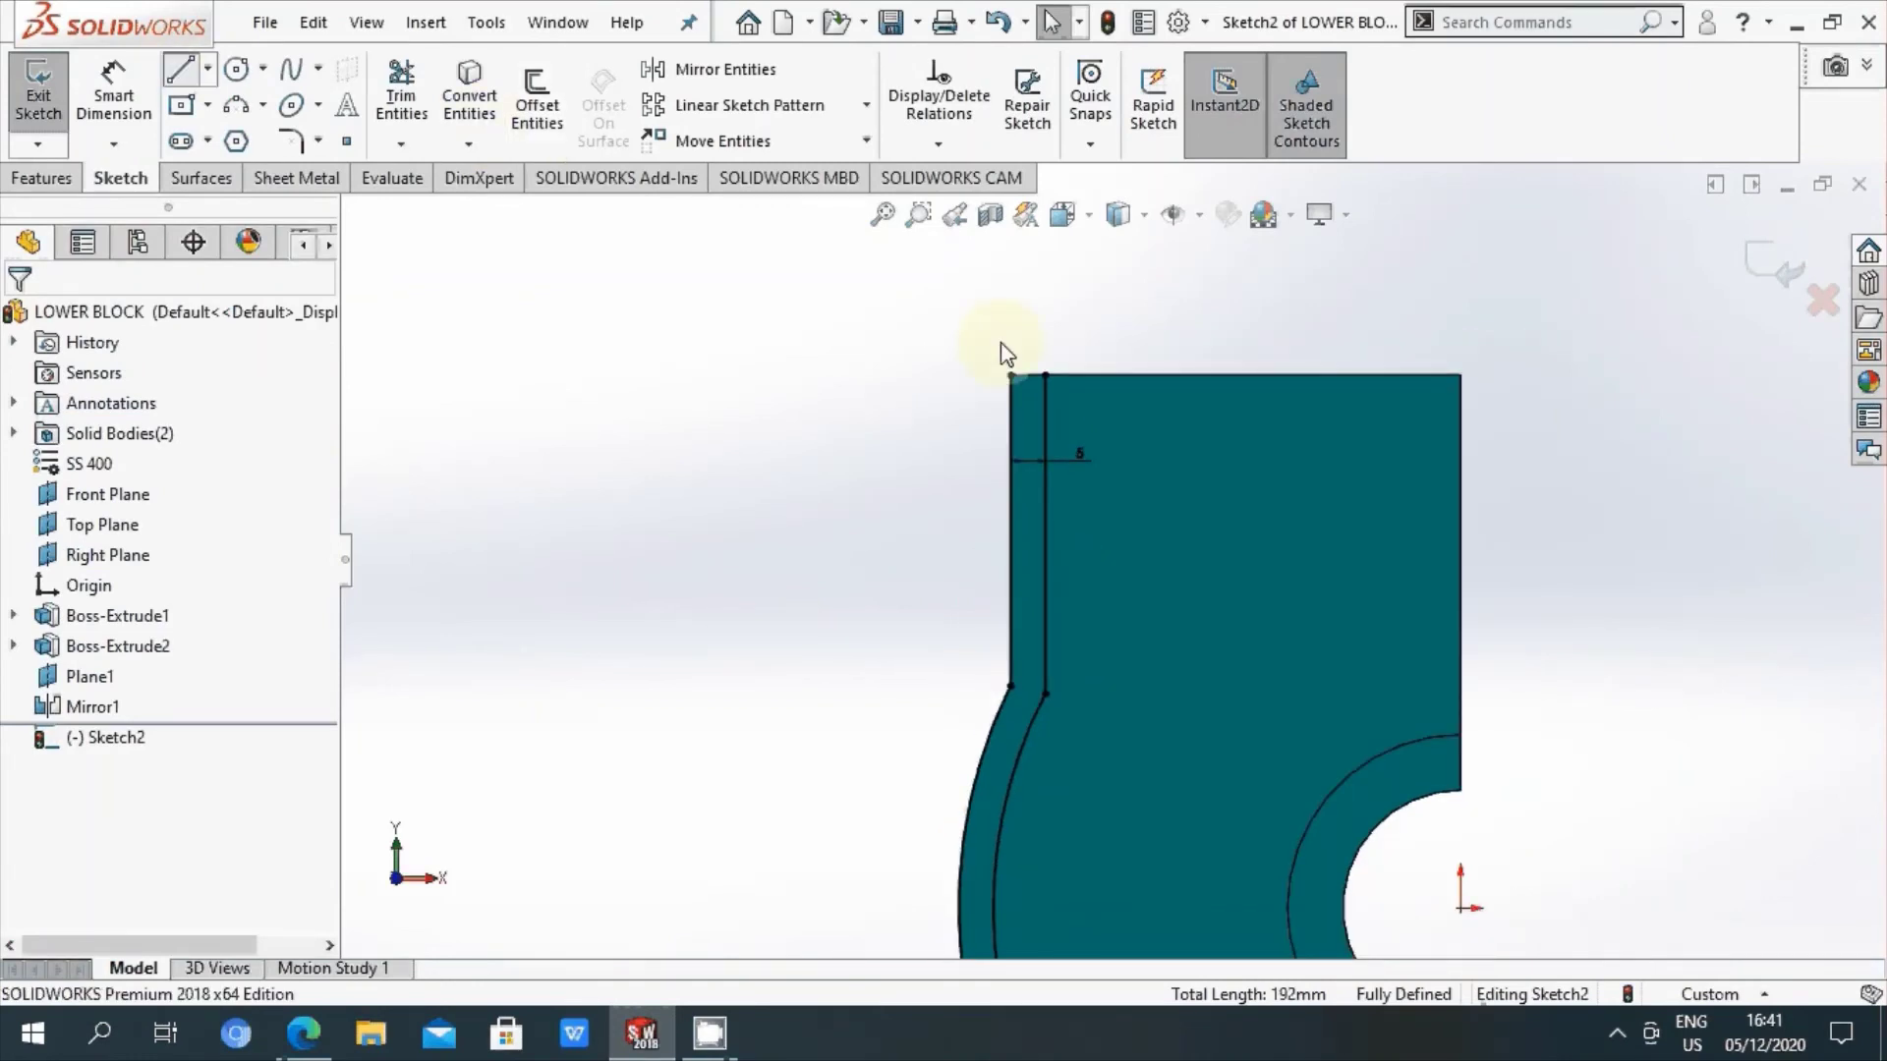
pyautogui.scroll(-2, 1001, 342)
# Step: Close the strip's top with a short horizontal line to the inner line's top
pyautogui.click(1032, 441)
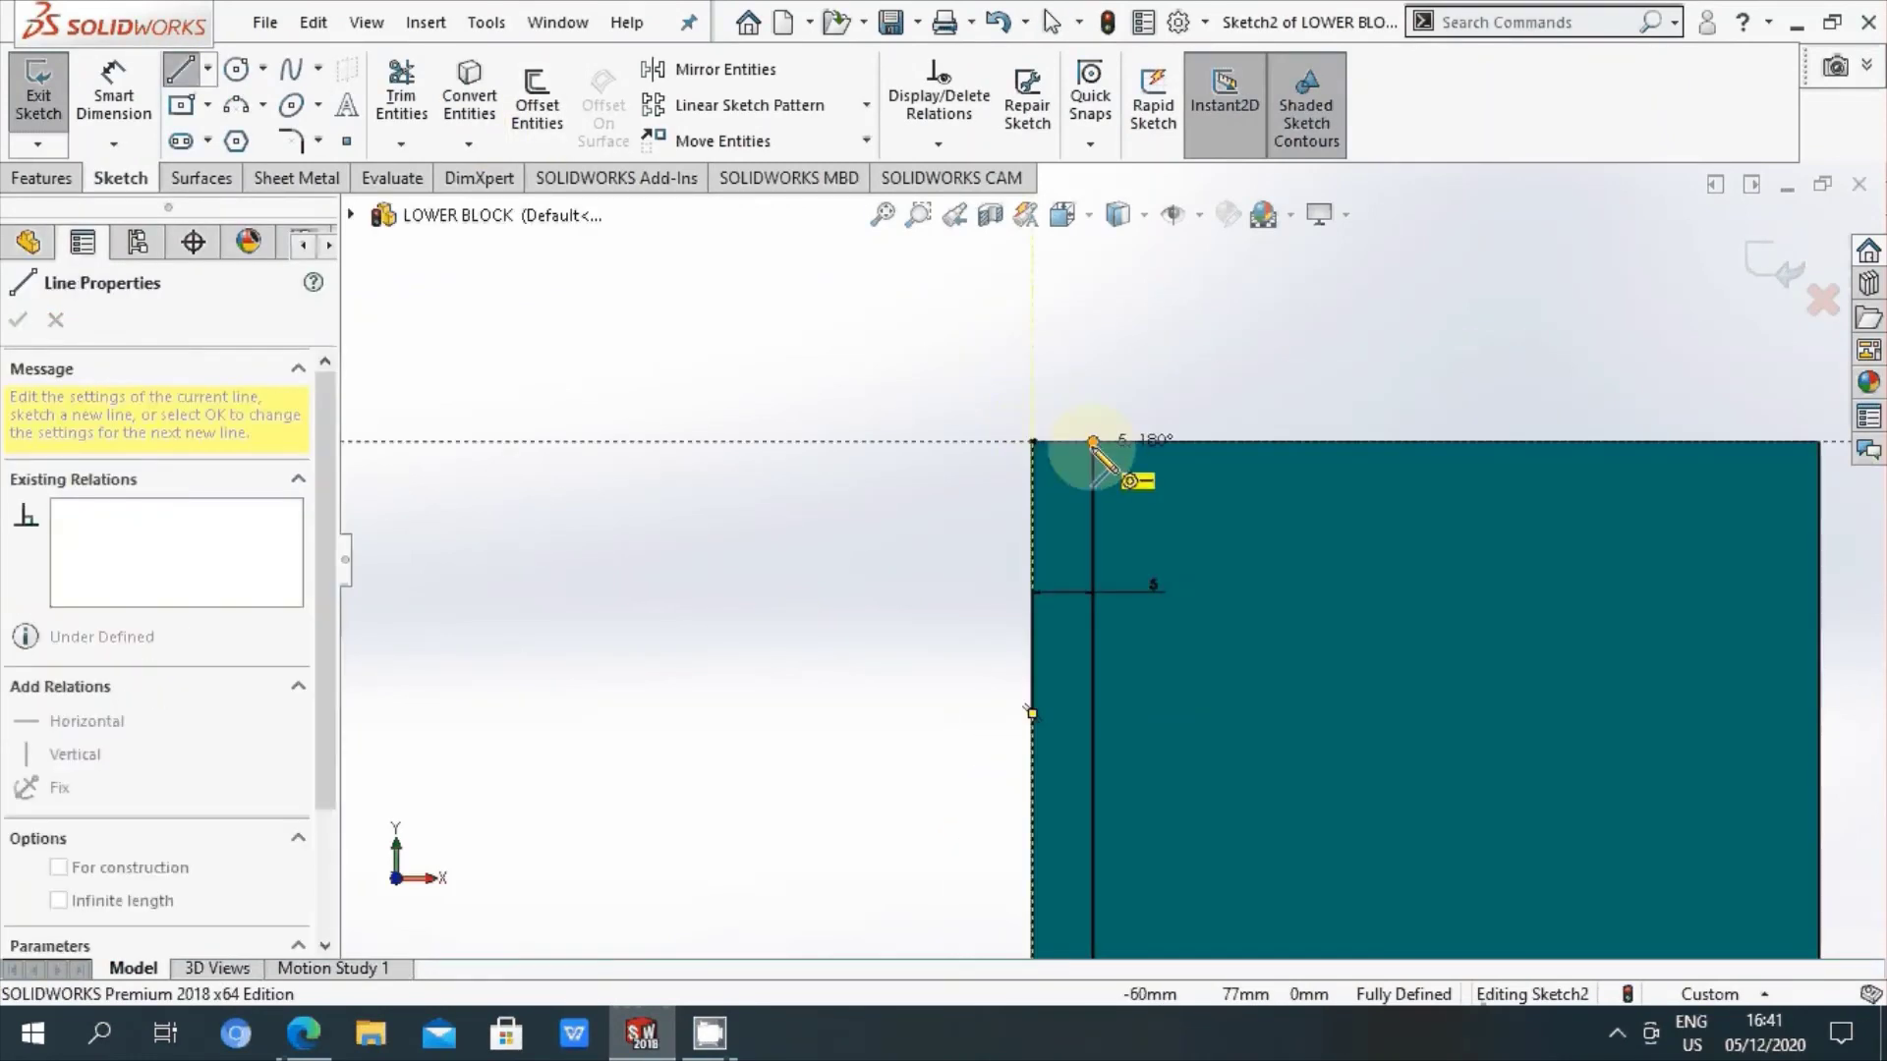
pyautogui.click(1094, 443)
pyautogui.rightClick(1094, 442)
pyautogui.click(1156, 476)
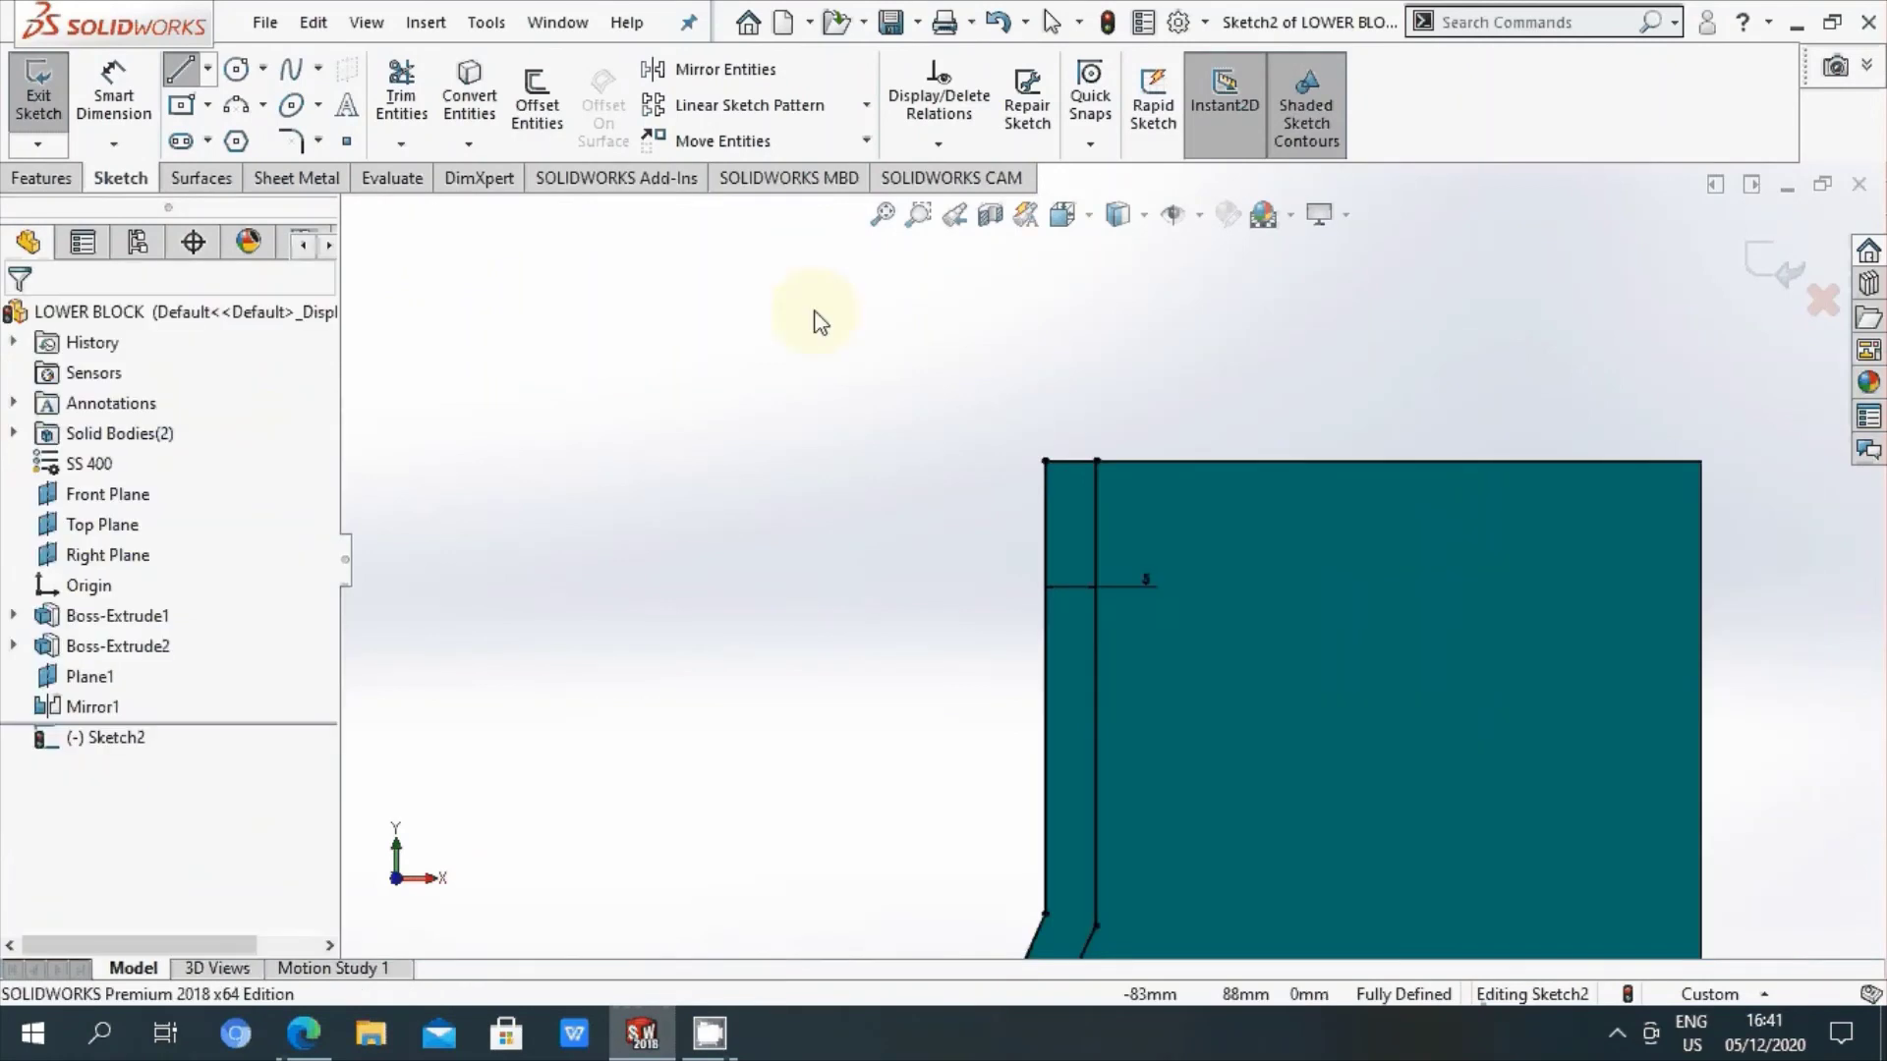
pyautogui.scroll(3, 1074, 547)
pyautogui.scroll(-3, 1209, 644)
pyautogui.scroll(-3, 1266, 584)
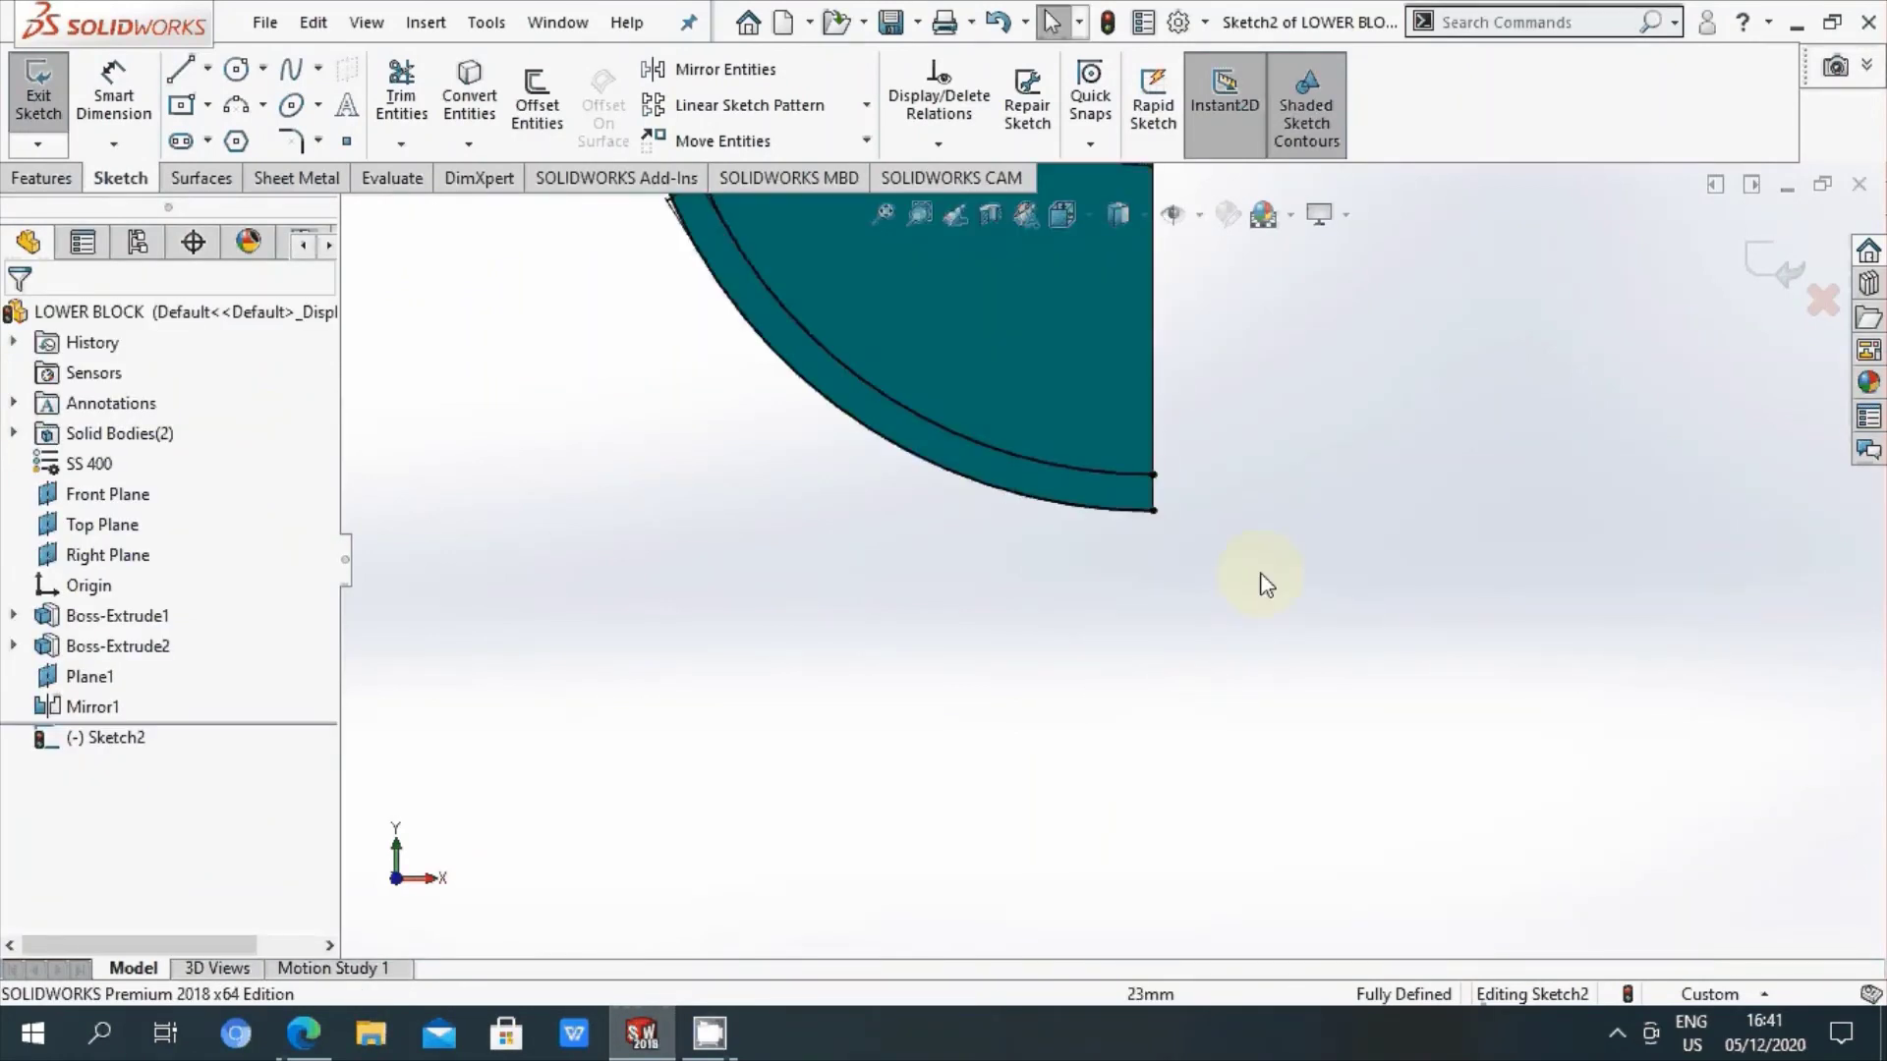
# Step: Close the strip's bottom with a vertical line joining the inner and outer arc ends
pyautogui.click(180, 69)
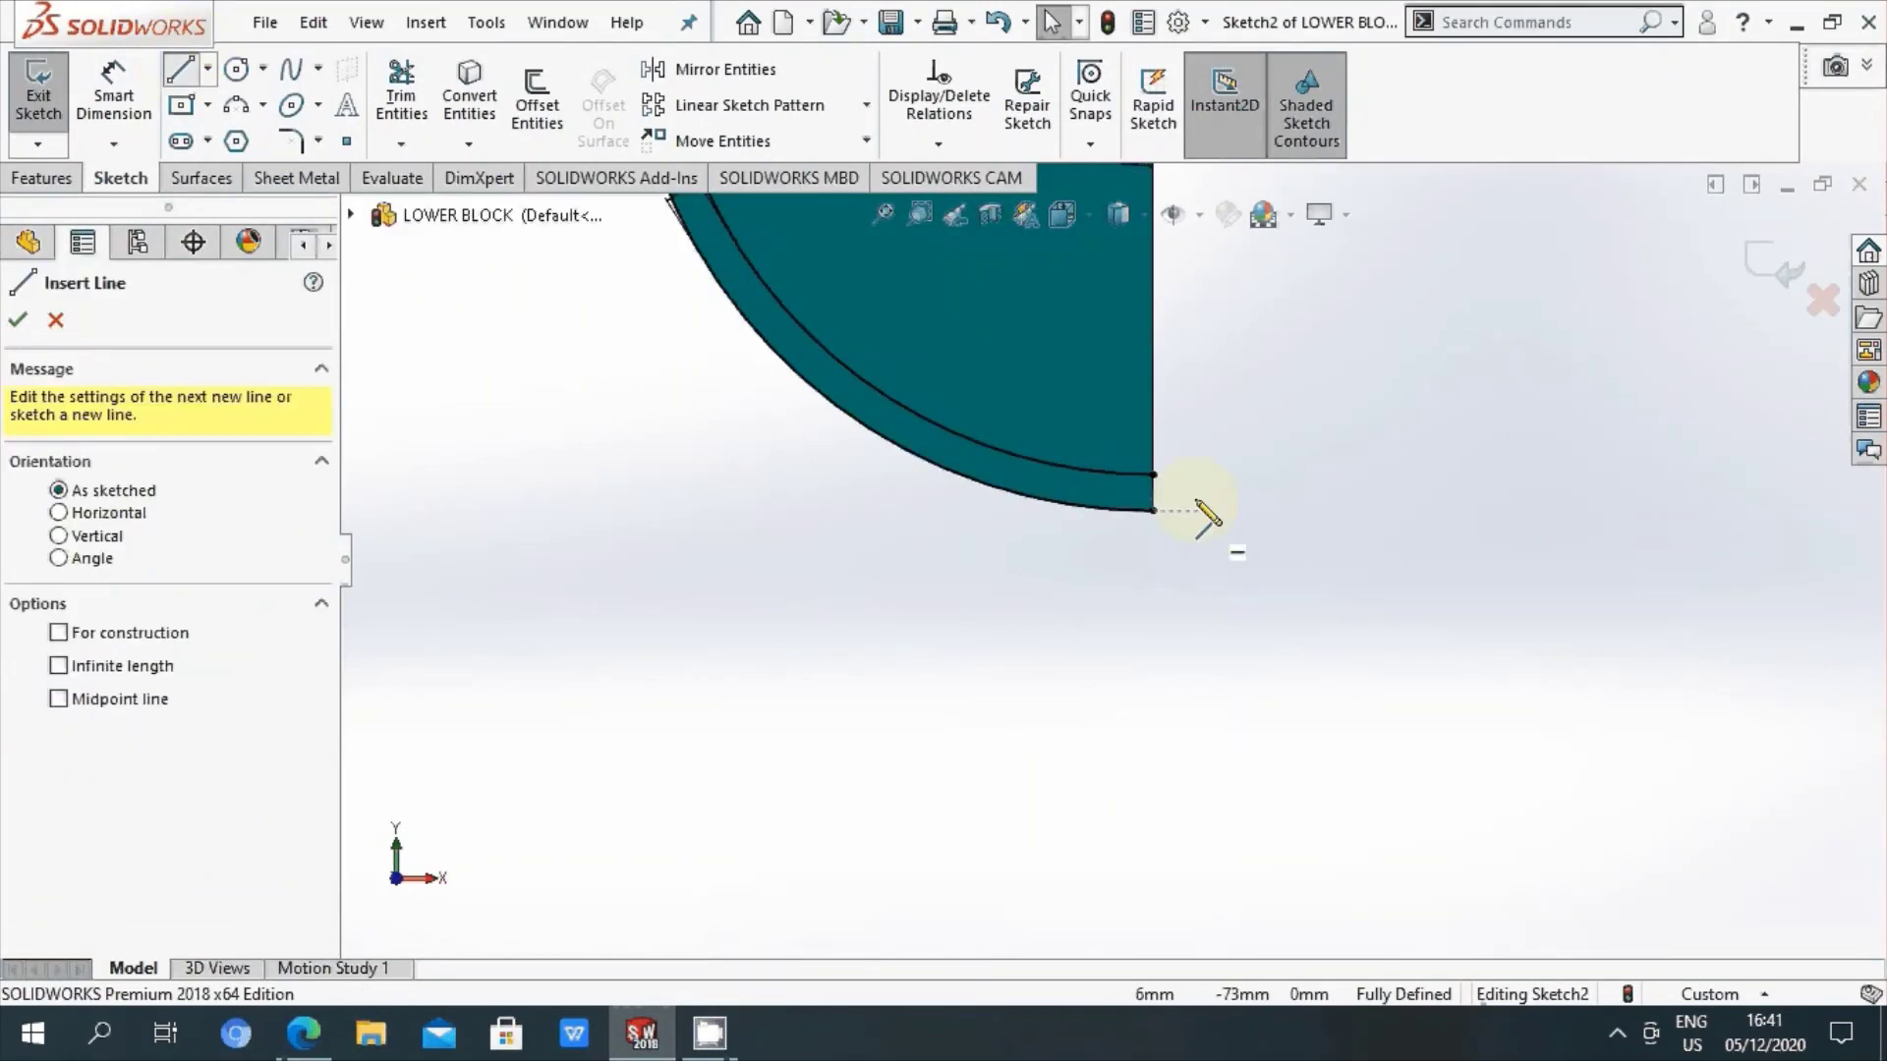
pyautogui.click(1153, 476)
pyautogui.click(1153, 509)
pyautogui.rightClick(1158, 497)
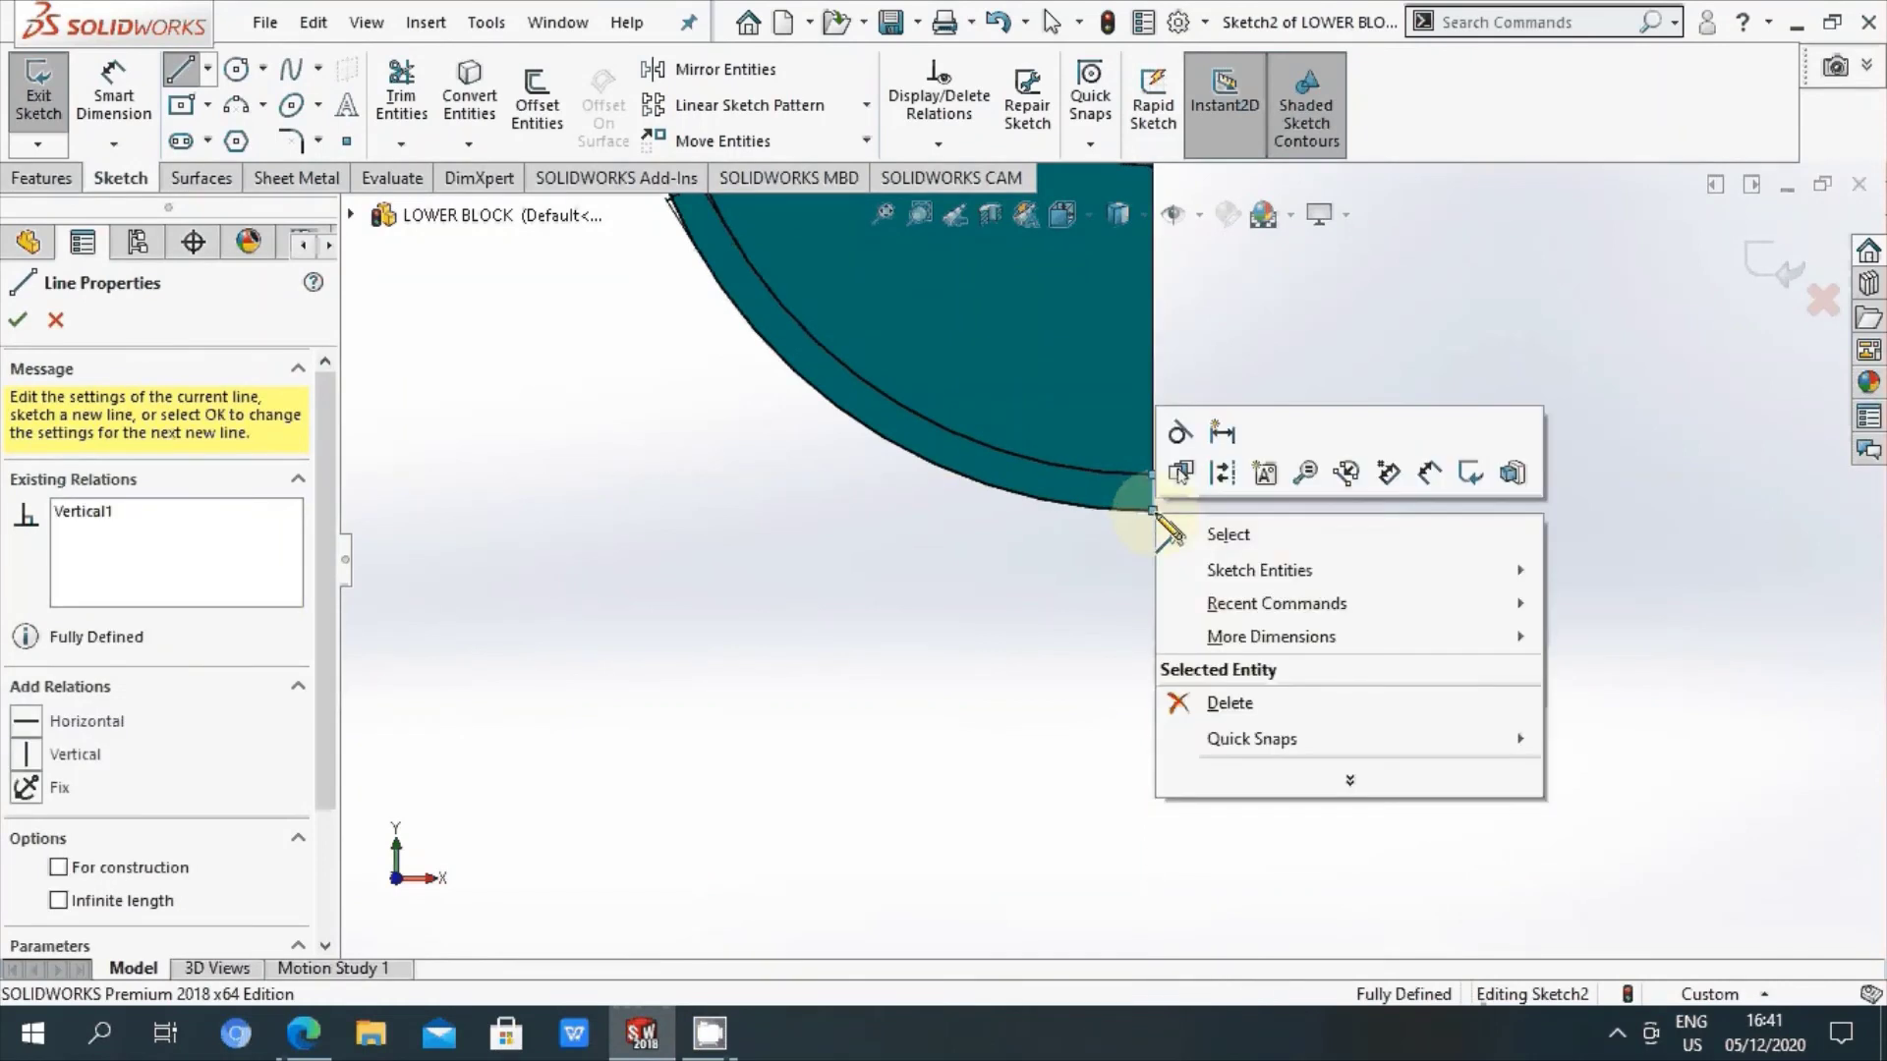
pyautogui.click(1189, 531)
pyautogui.scroll(2, 1064, 754)
pyautogui.scroll(2, 1064, 754)
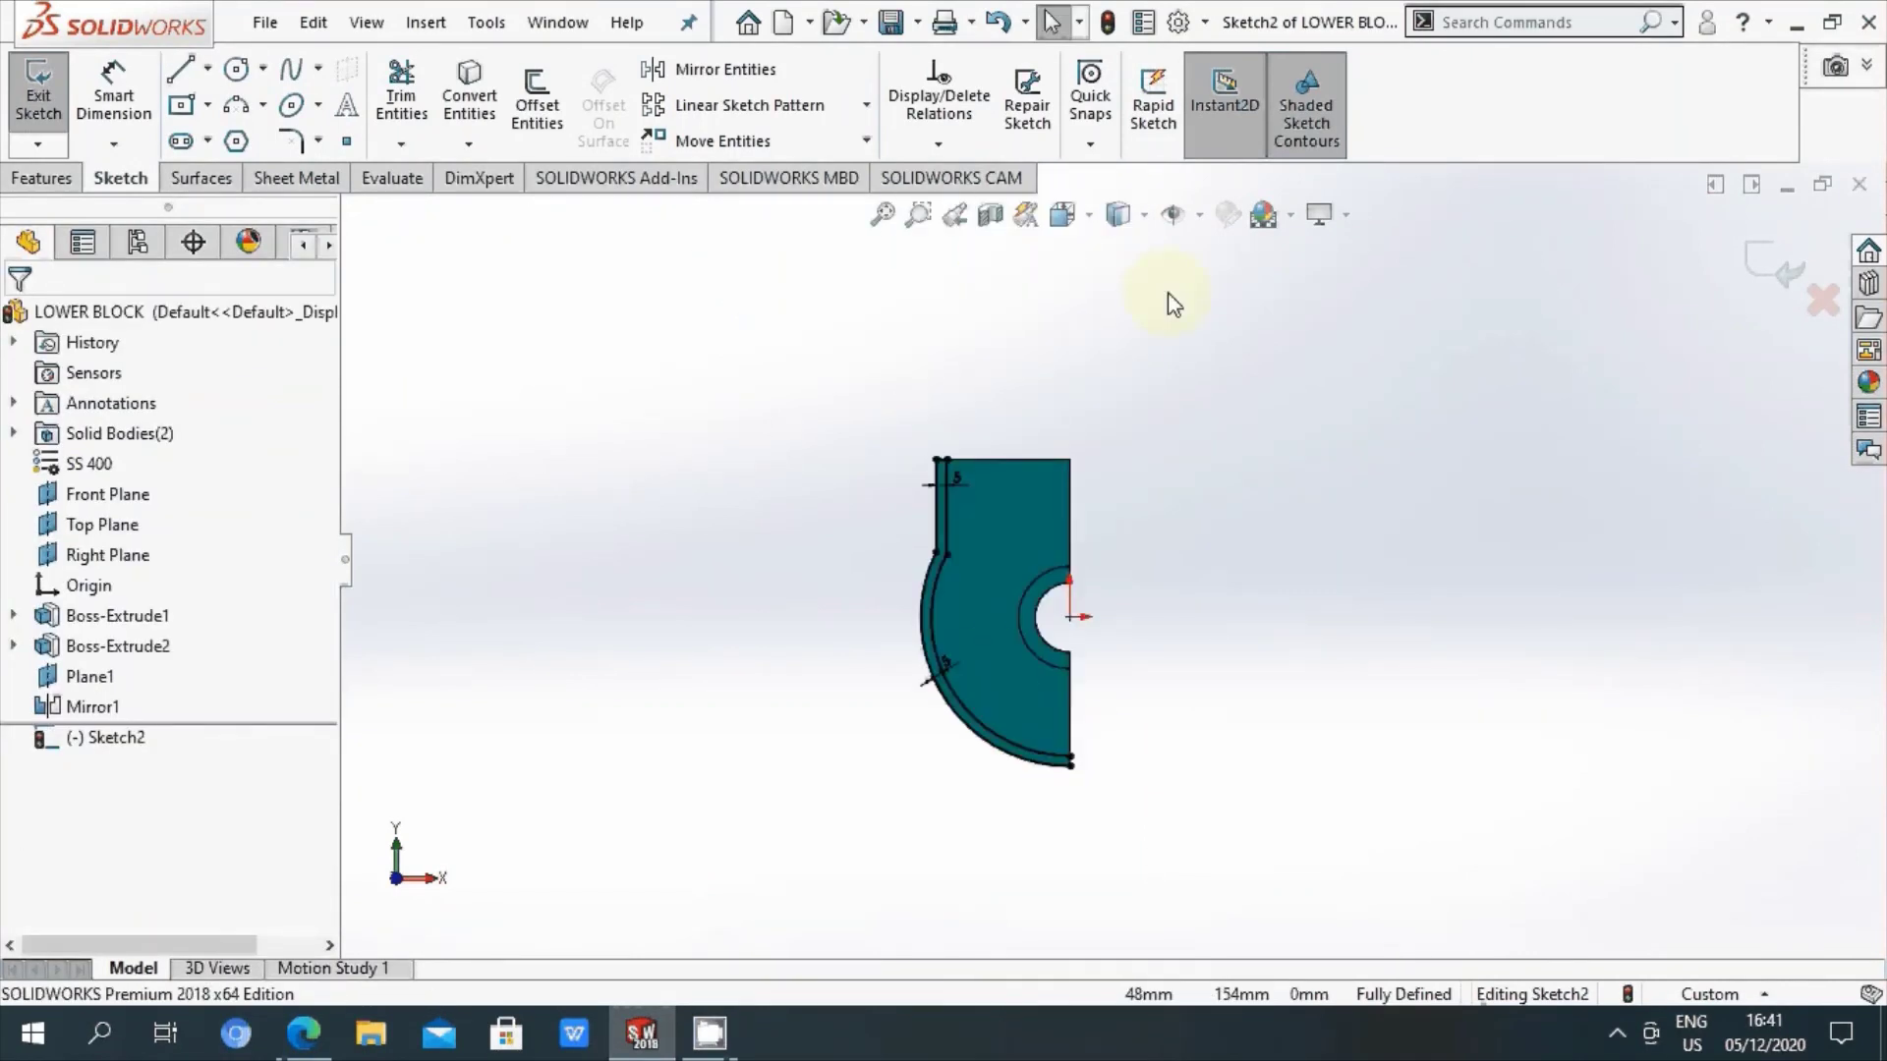
pyautogui.scroll(-2, 987, 670)
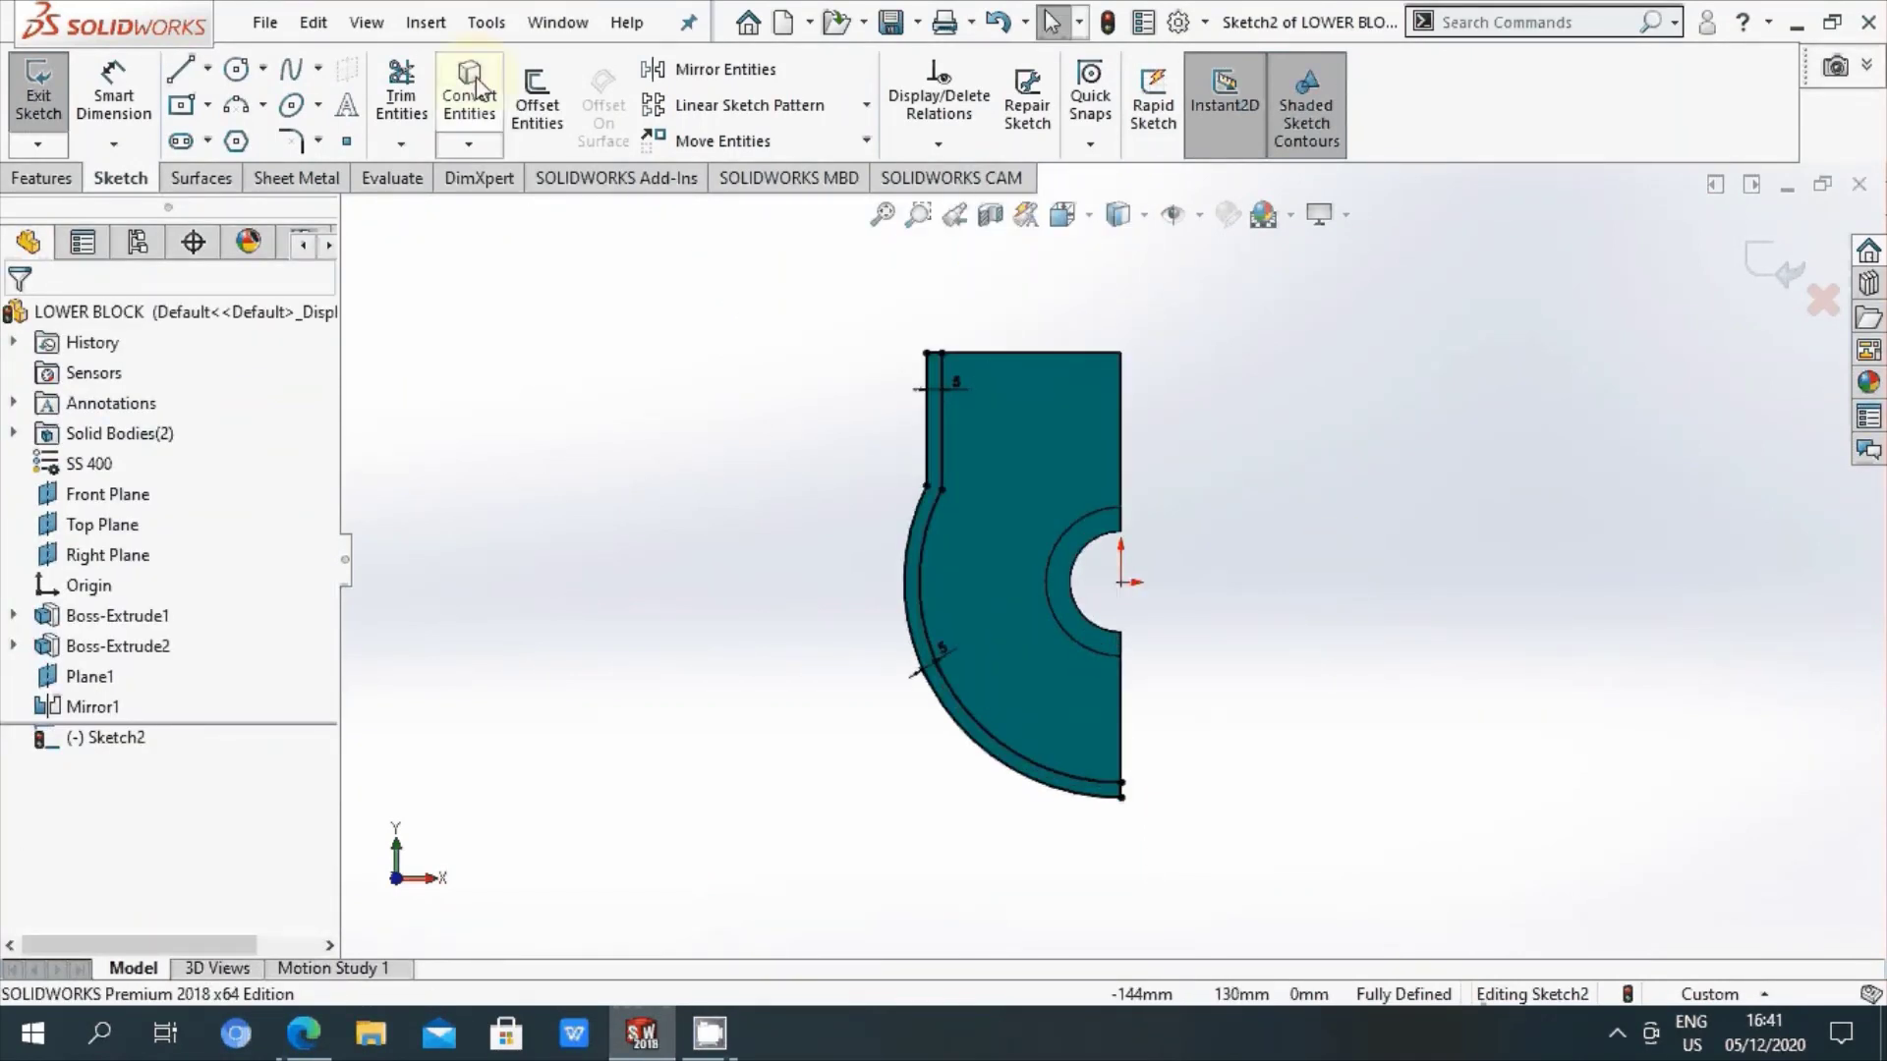
# Step: Extrude the thin curved profile as Boss-Extrude3 with the default 5 mm depth
pyautogui.click(41, 178)
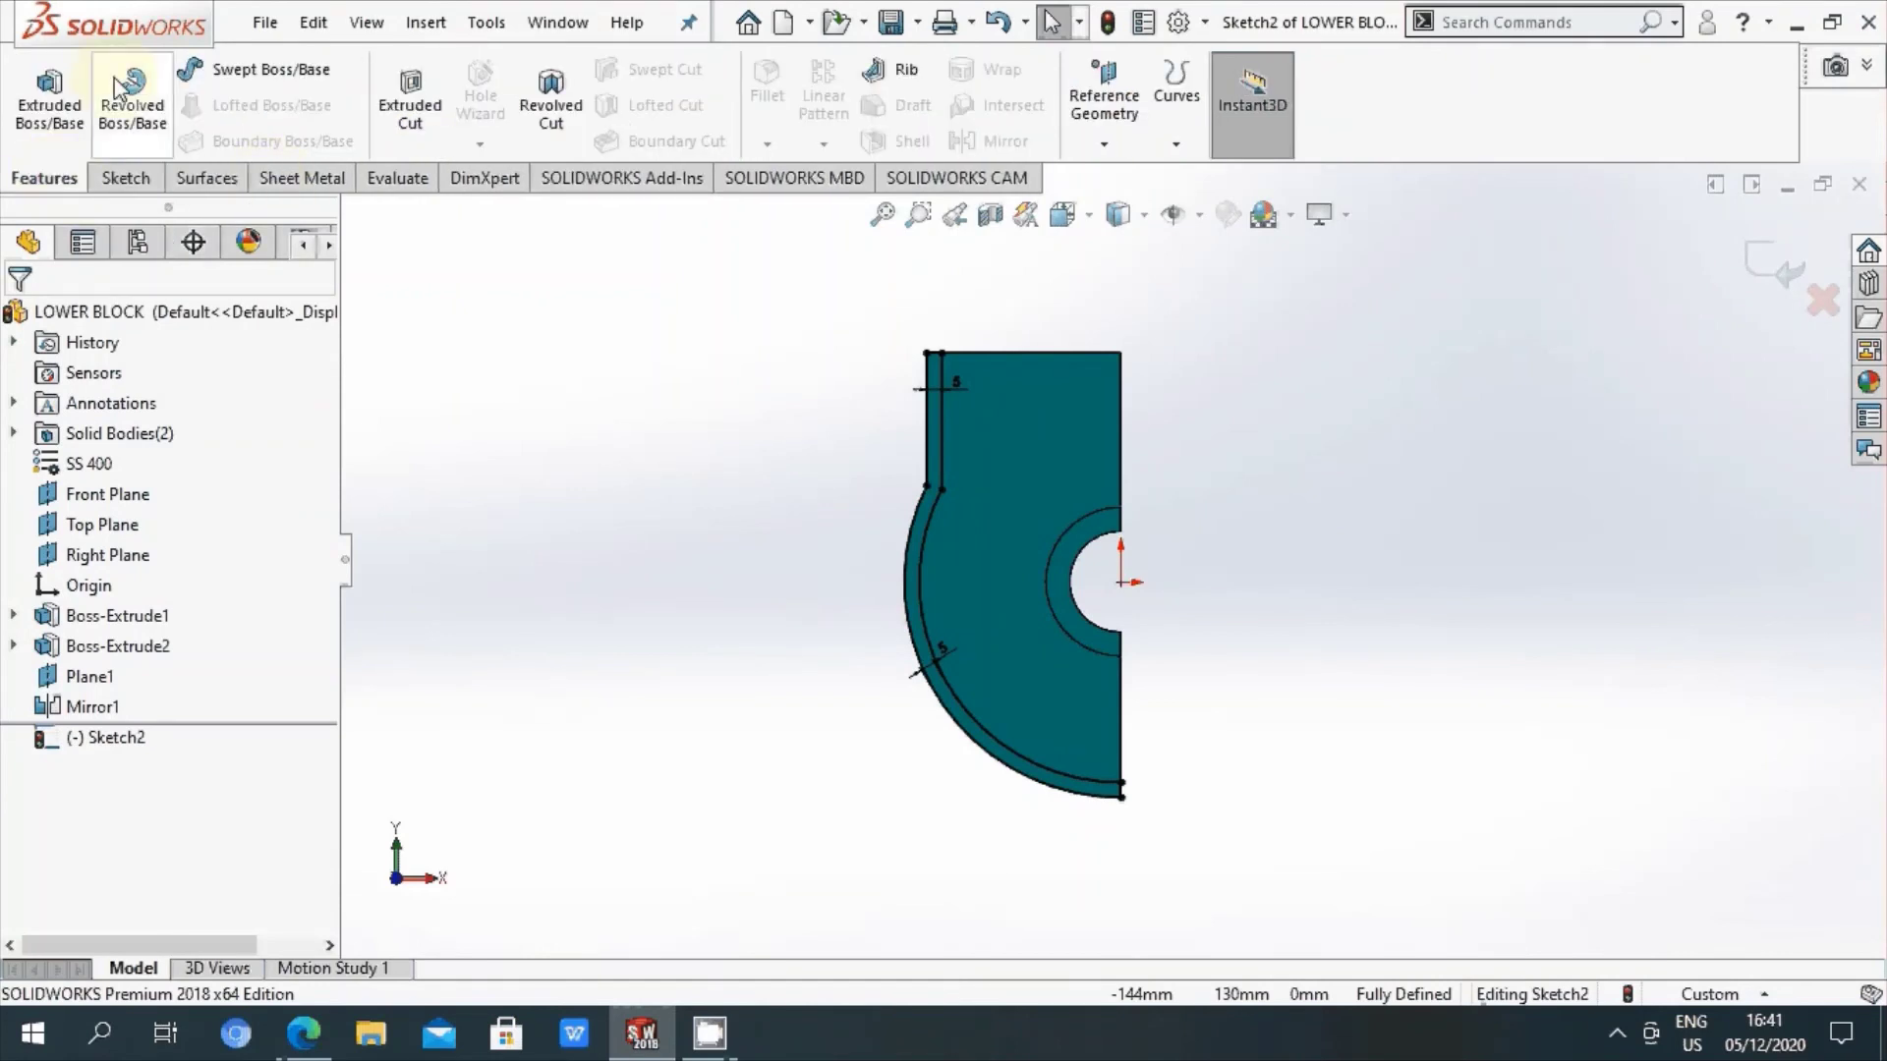
pyautogui.click(51, 93)
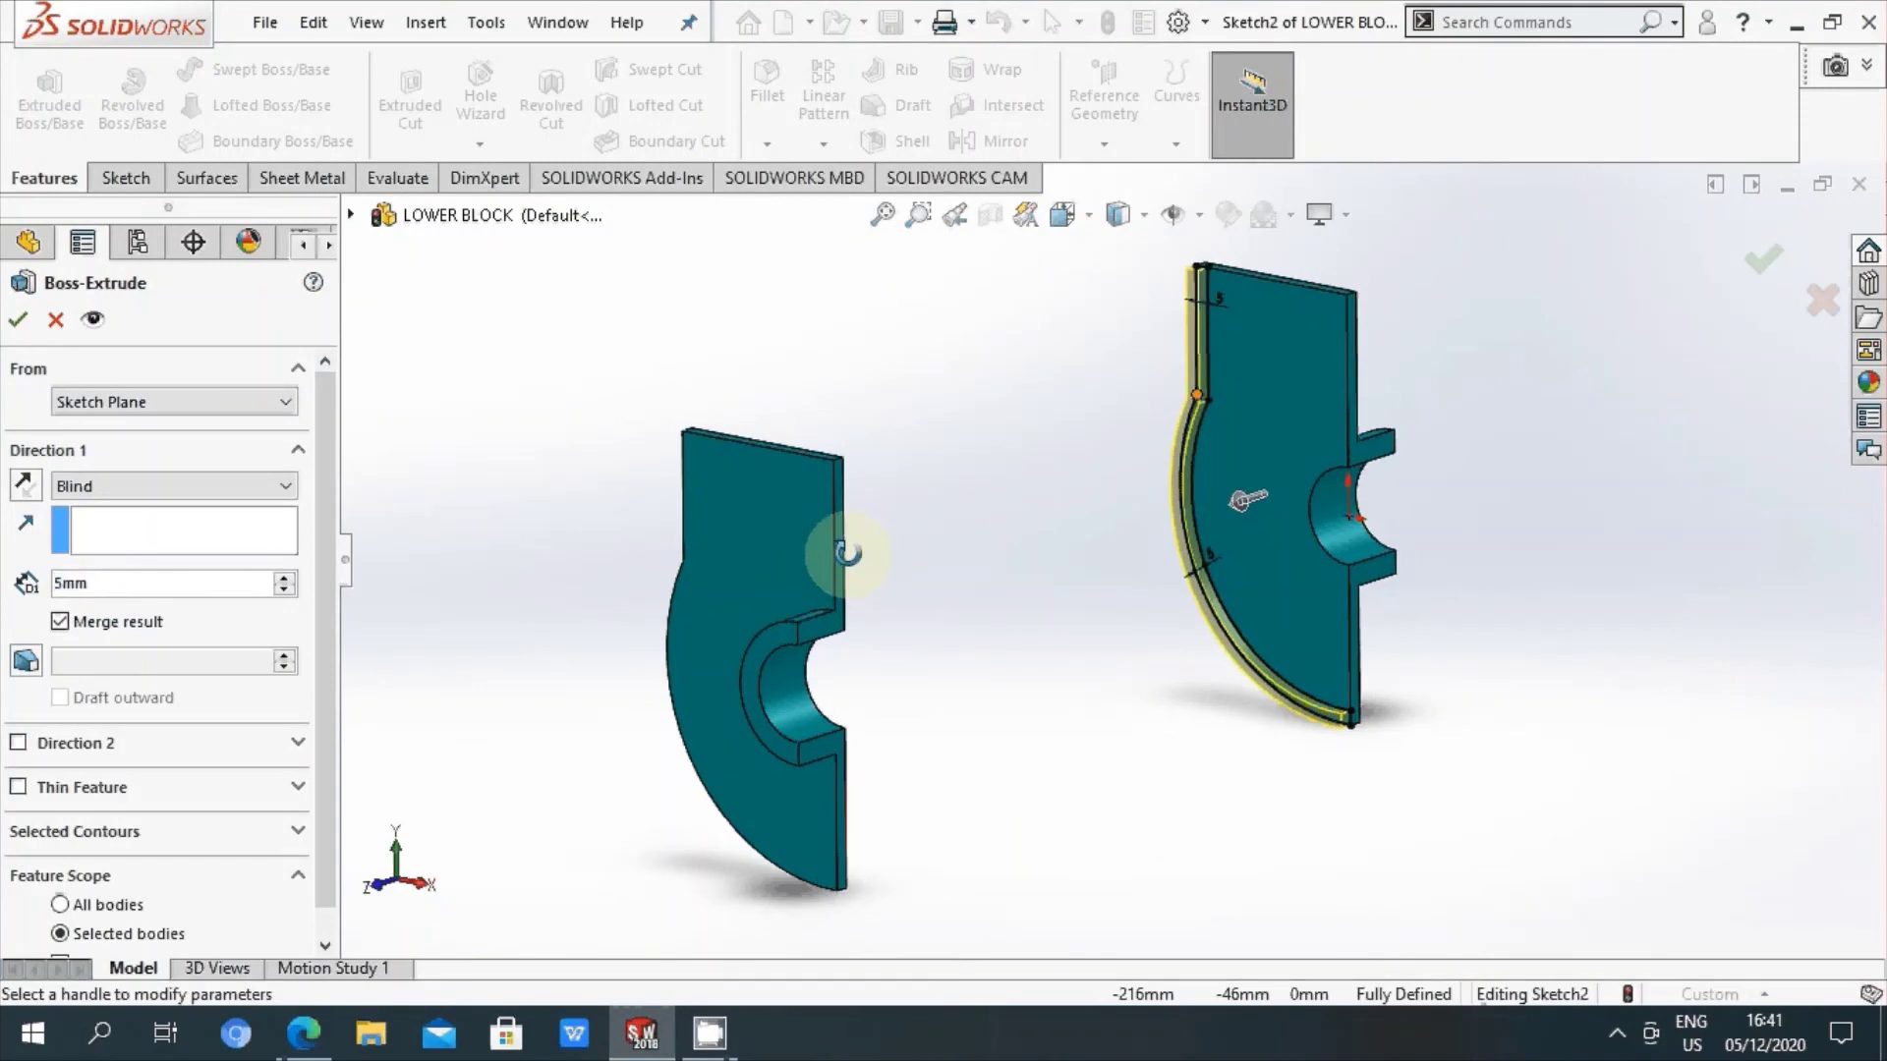
pyautogui.click(19, 320)
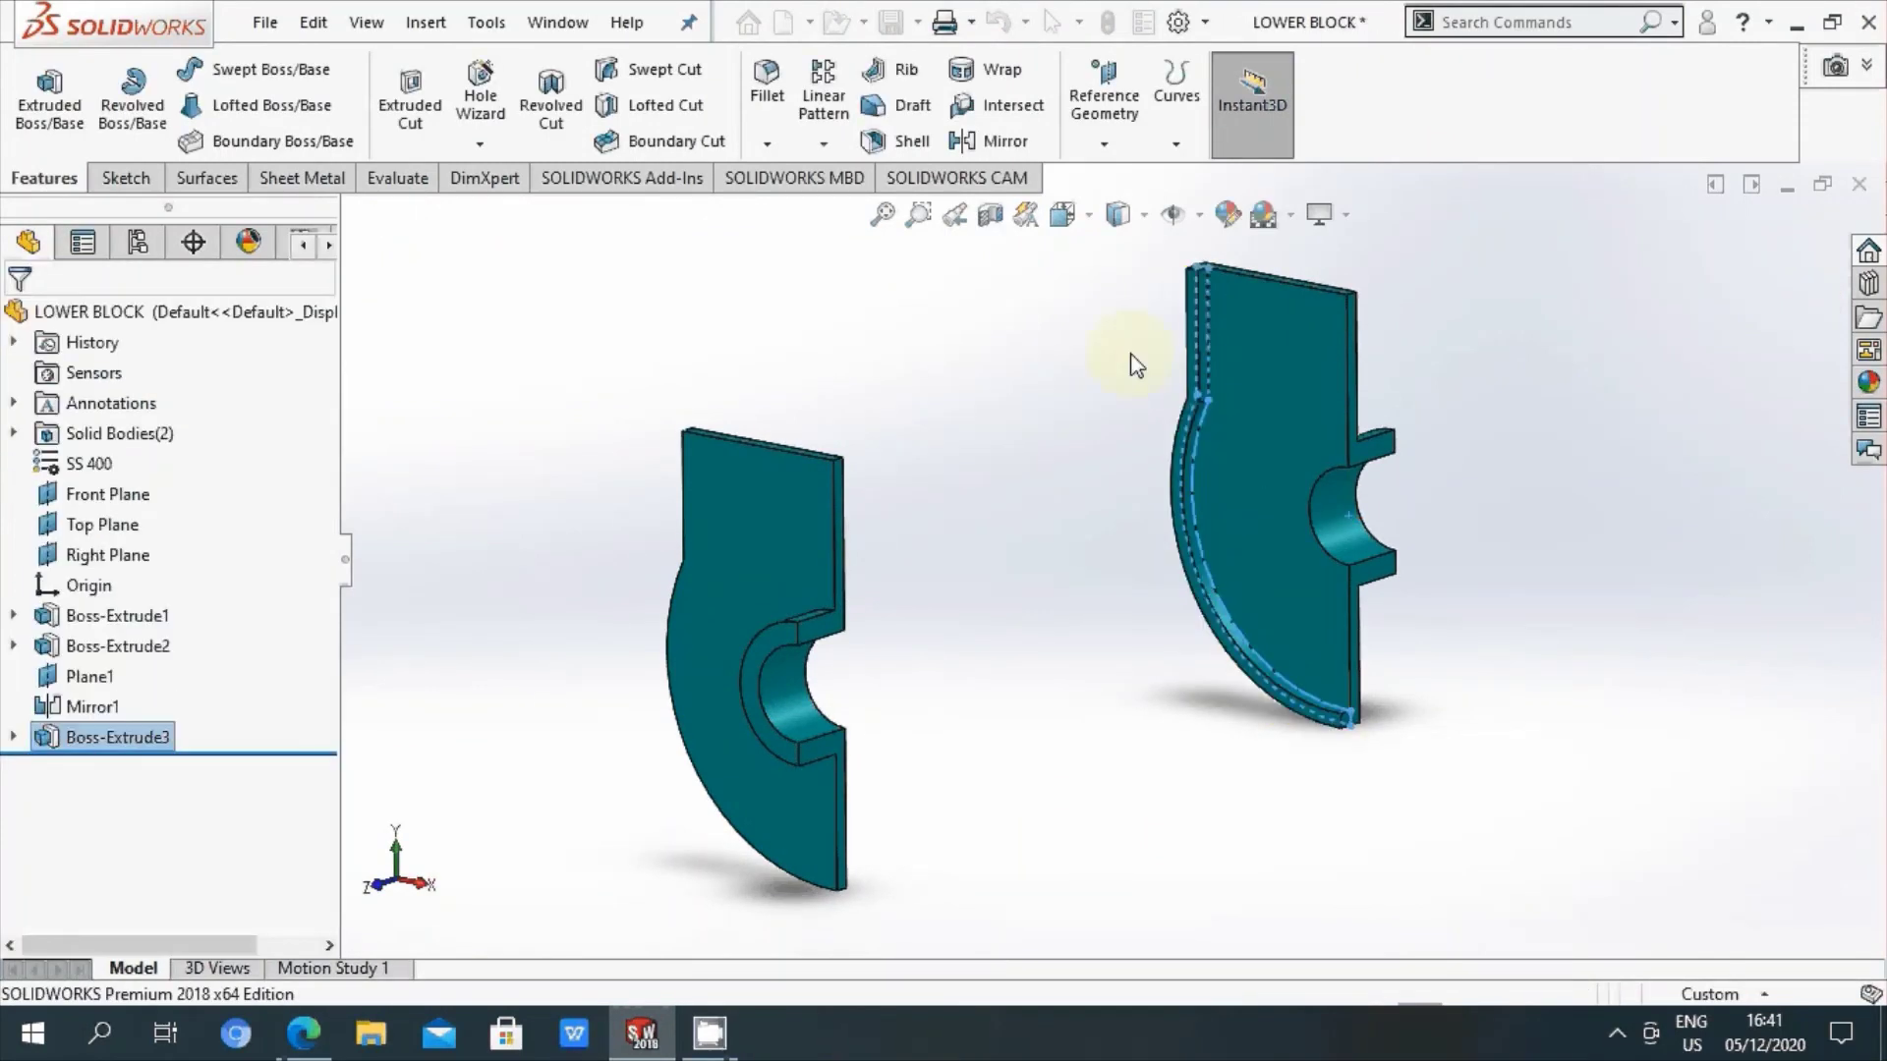
pyautogui.click(41, 90)
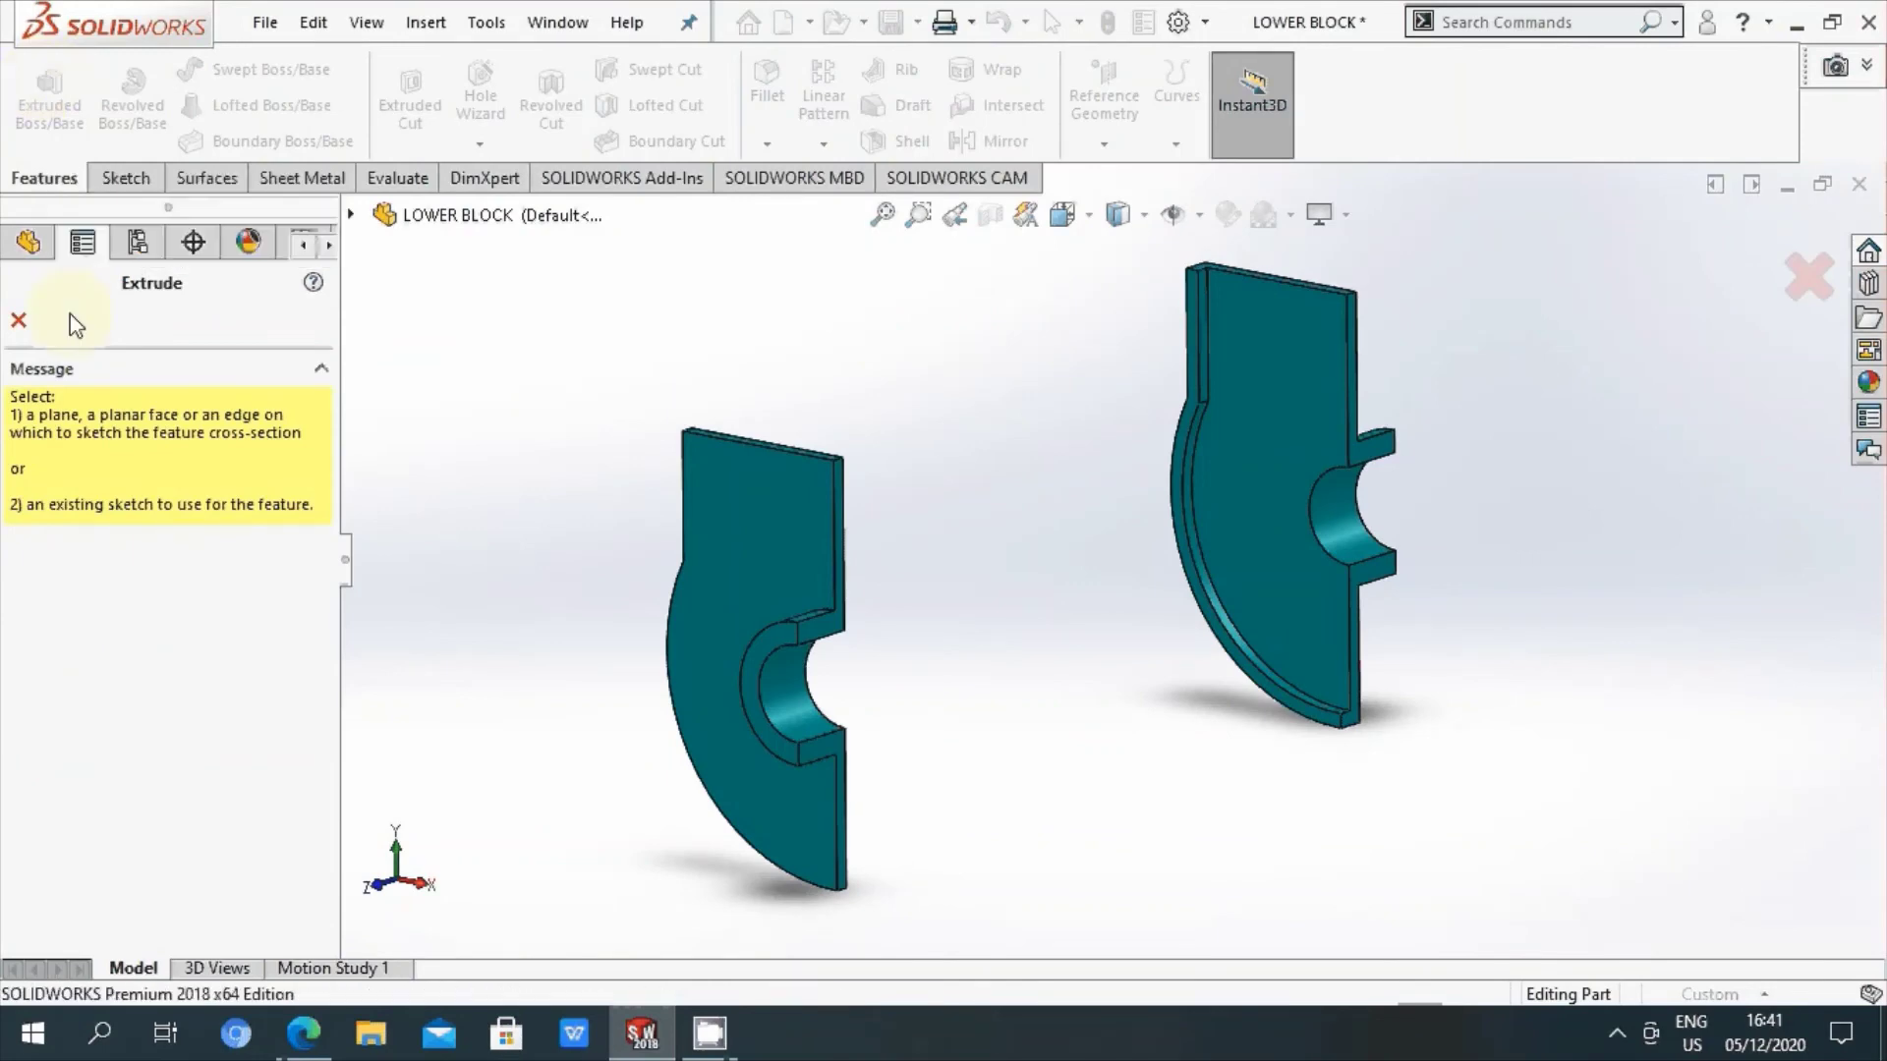
pyautogui.press('Escape')
# Step: Edit Boss-Extrude3 to extrude Up To Surface, ending at the opposite plate's inner face
pyautogui.click(134, 739)
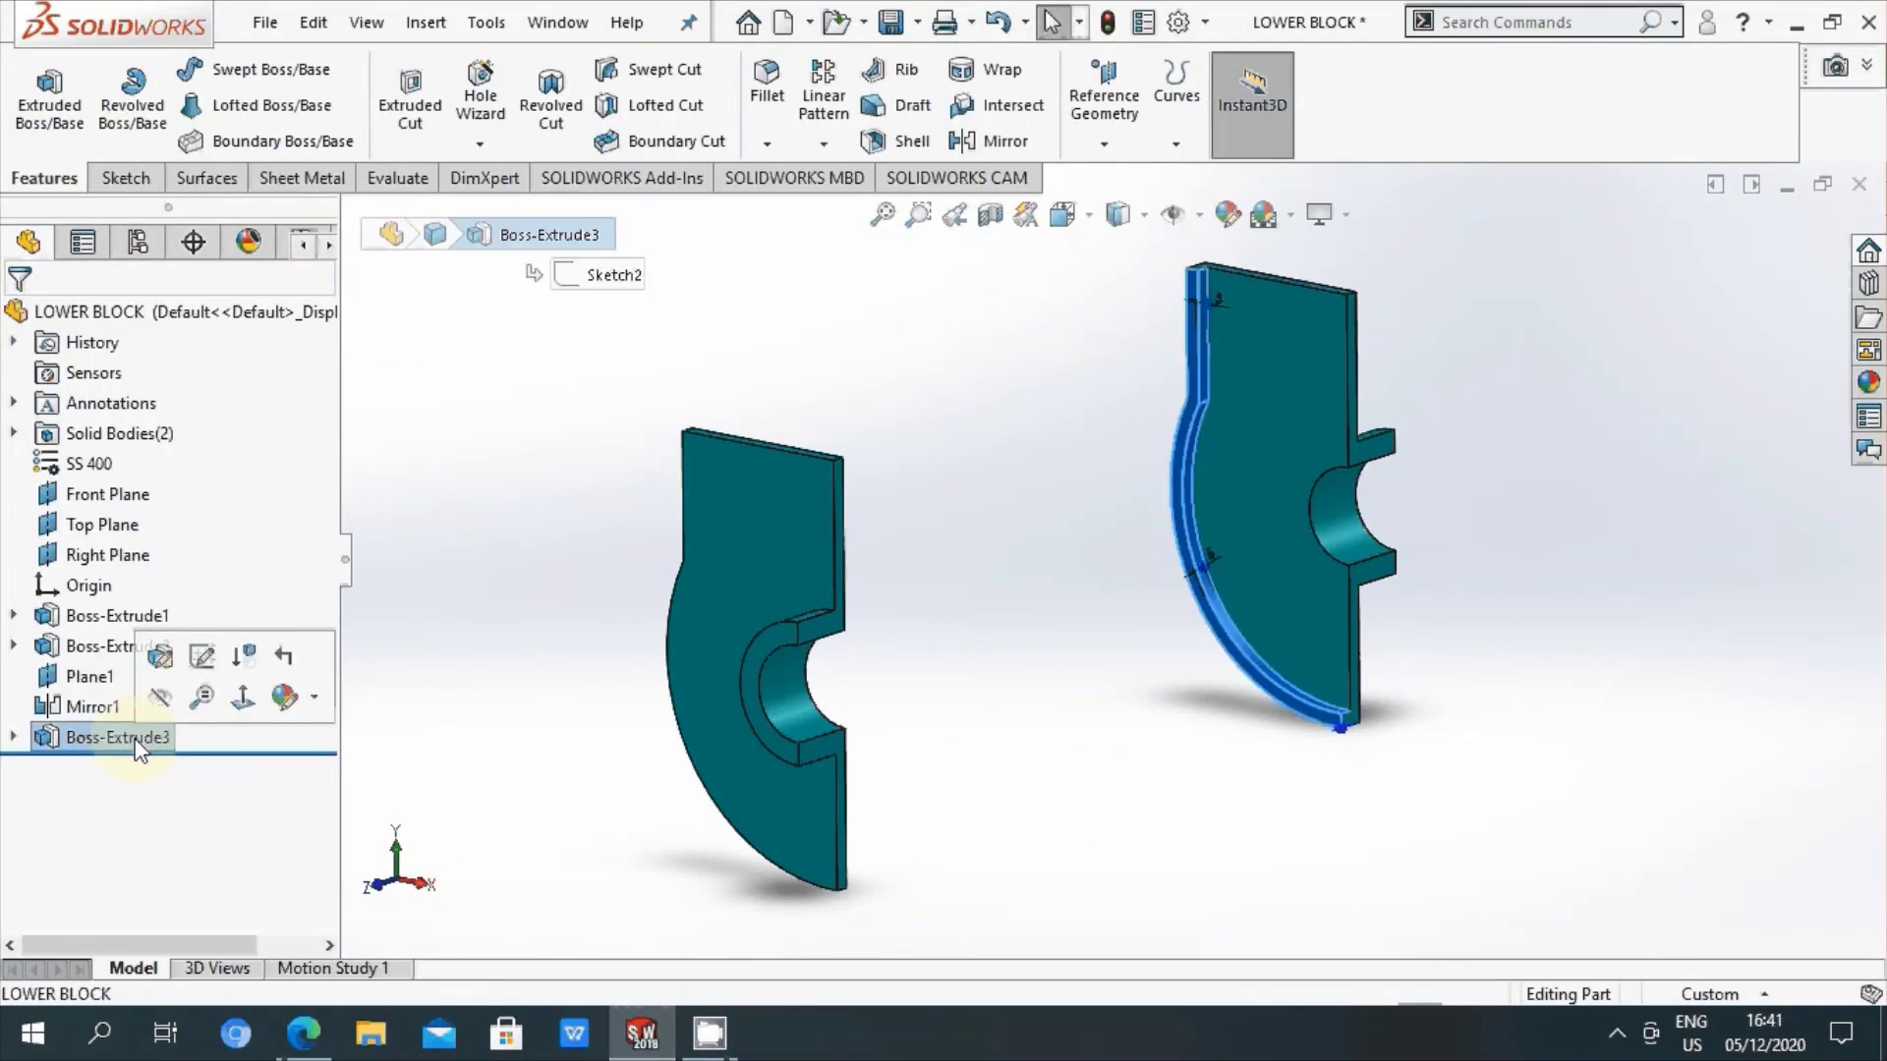
pyautogui.click(162, 659)
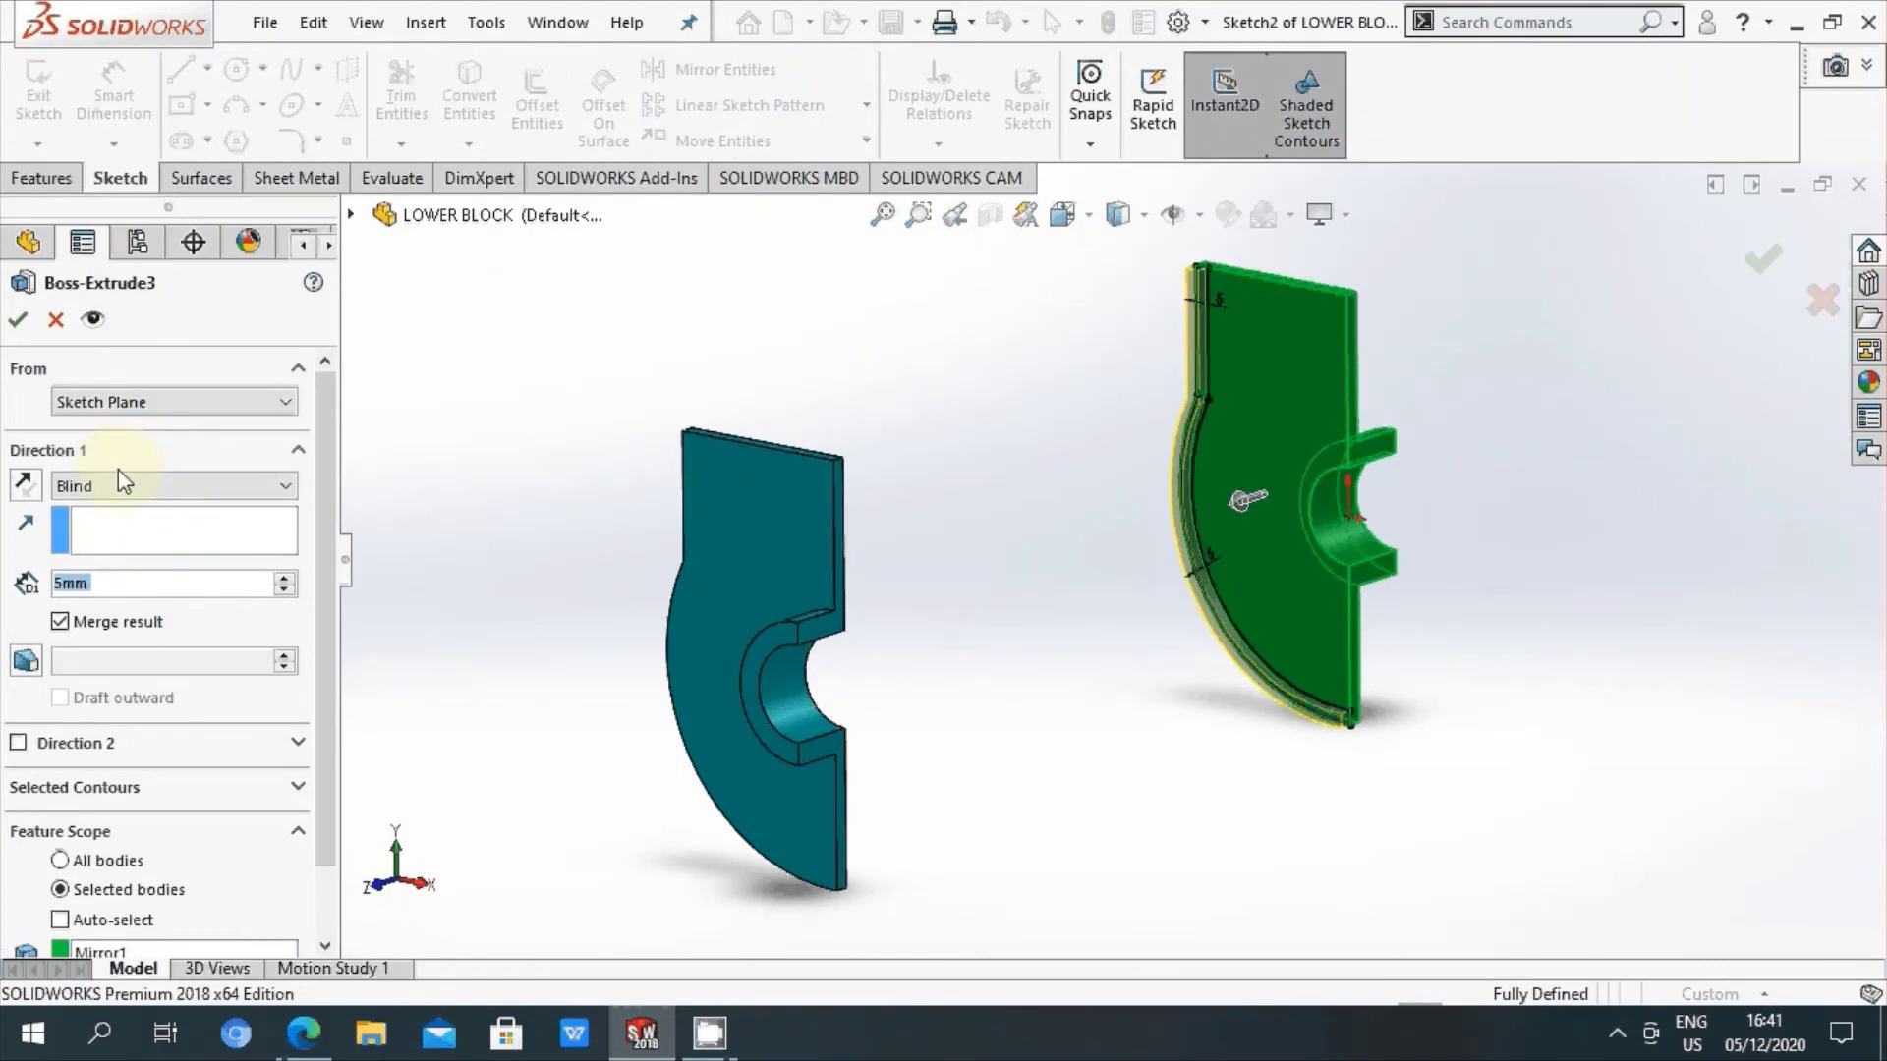
pyautogui.click(126, 485)
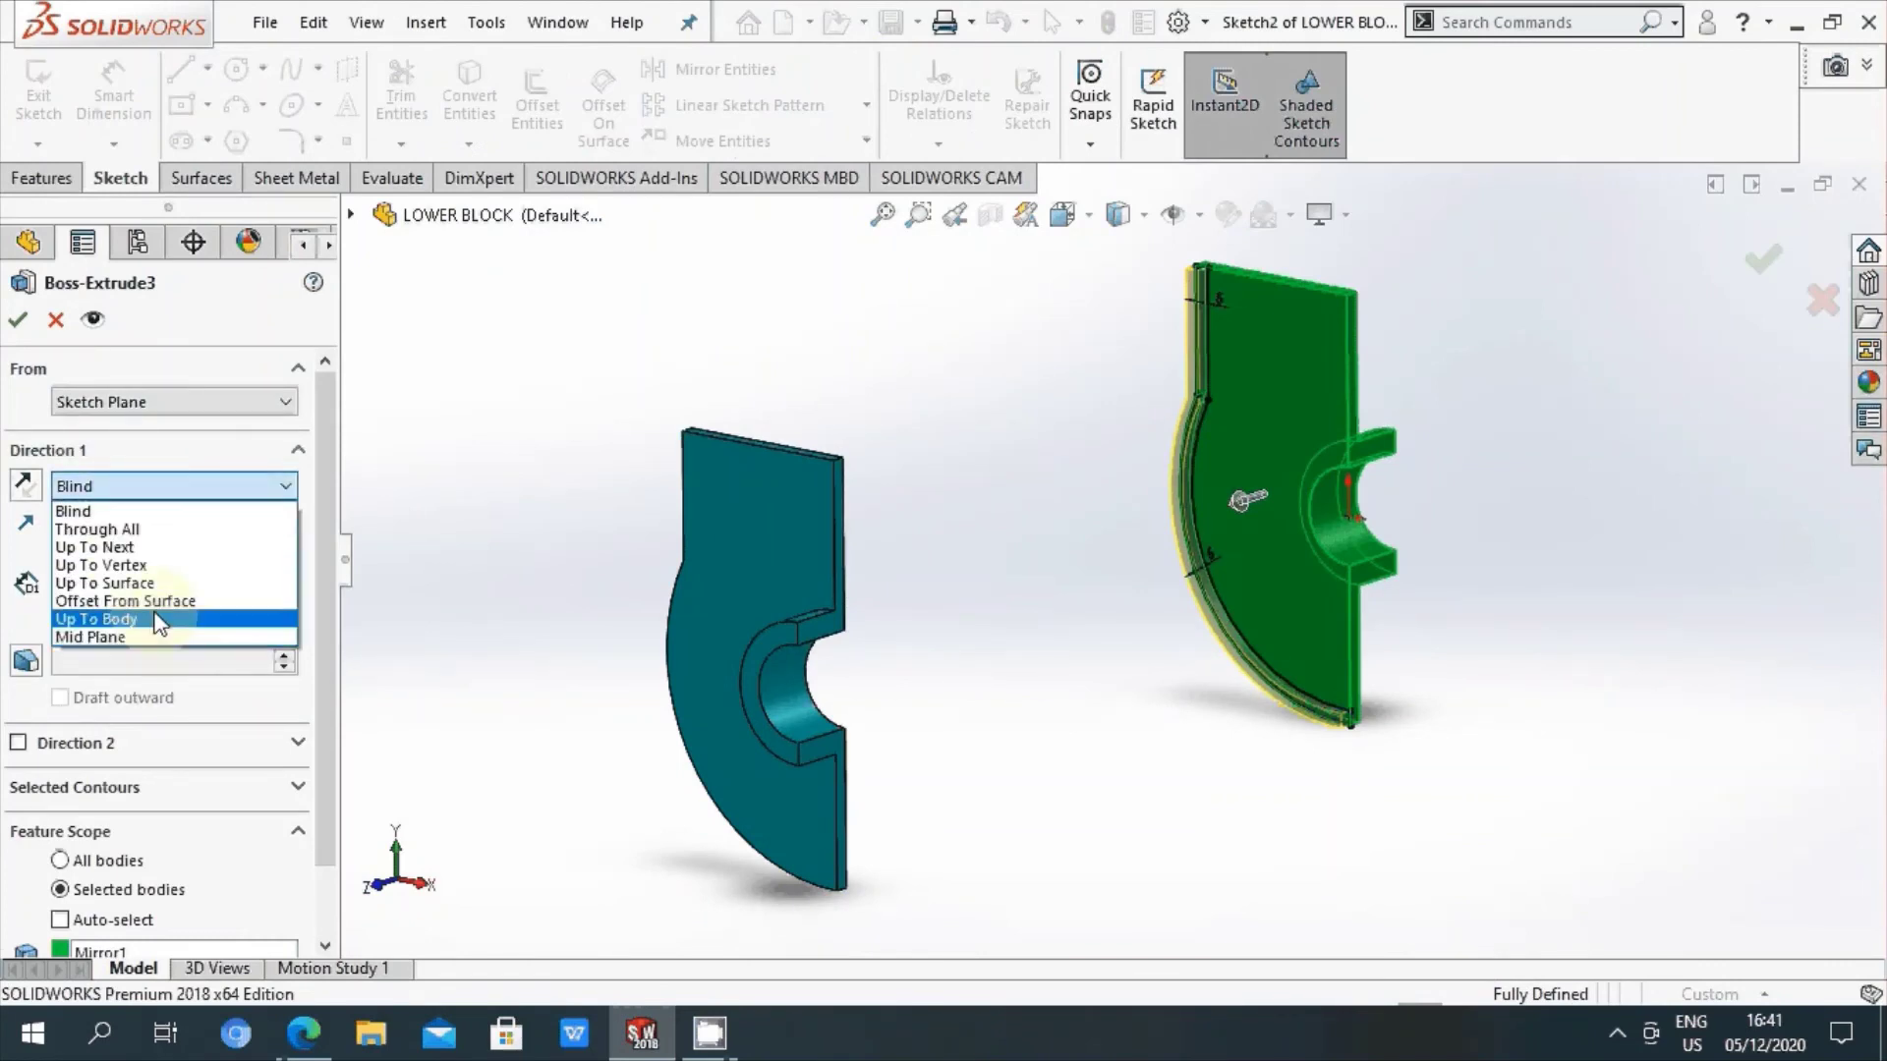
pyautogui.click(103, 583)
pyautogui.moveTo(1189, 564)
pyautogui.mouseDown(button='middle')
pyautogui.moveTo(1023, 434)
pyautogui.moveTo(923, 549)
pyautogui.mouseUp(button='middle')
pyautogui.click(708, 497)
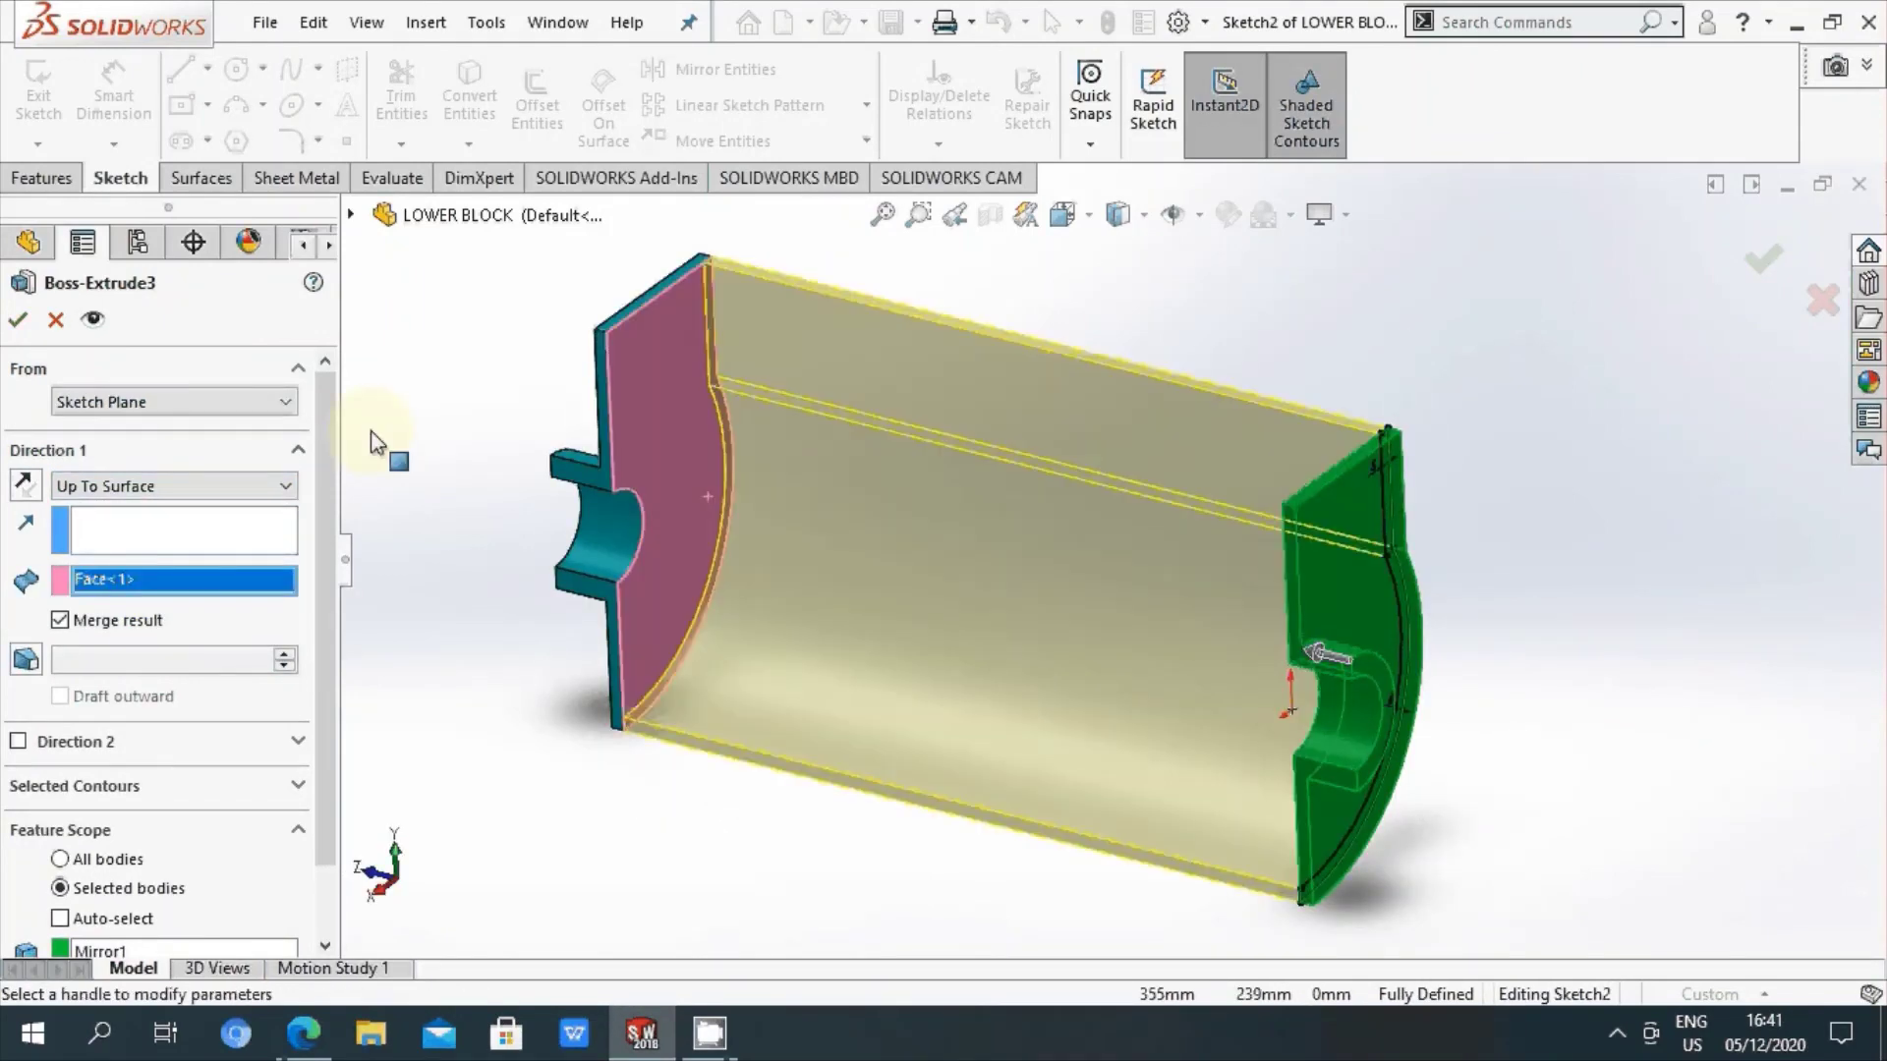
pyautogui.click(18, 319)
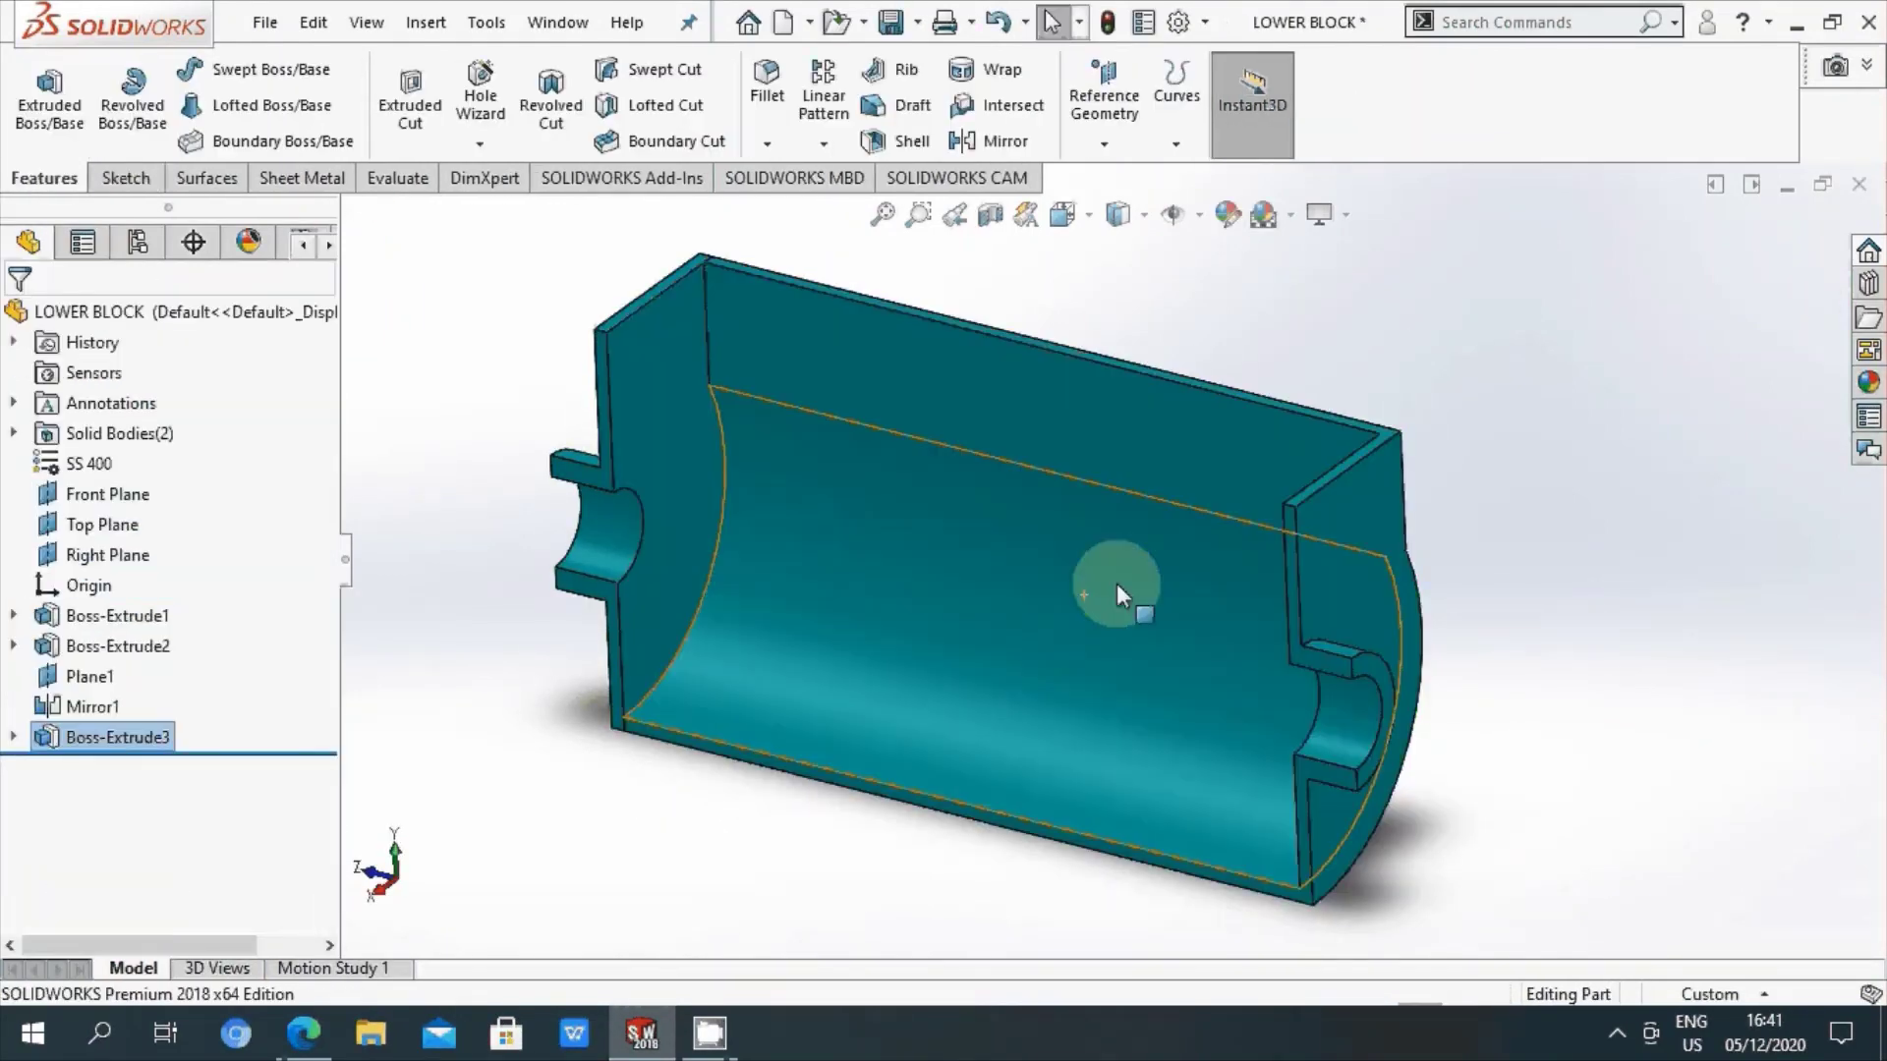
pyautogui.moveTo(1117, 583); pyautogui.dragTo(1126, 576, button='middle')
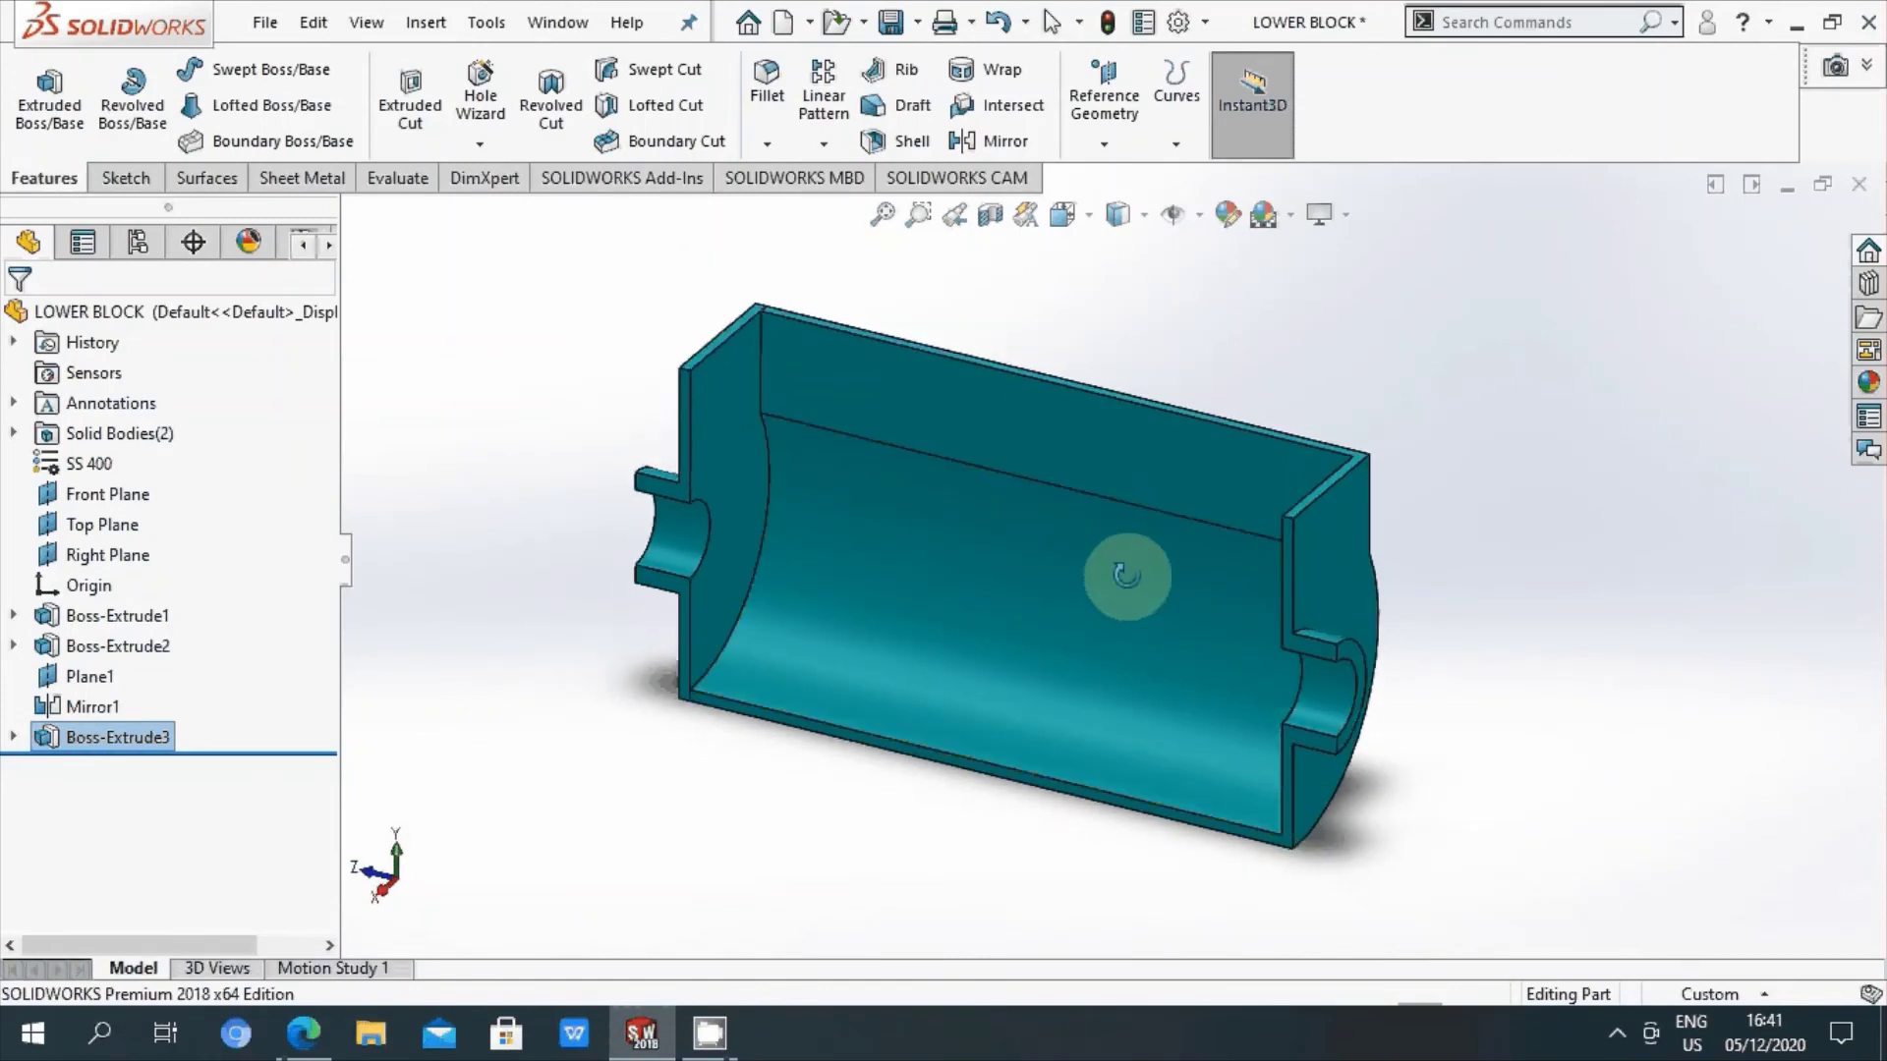
# Step: Save the finished LOWER BLOCK part
pyautogui.click(891, 21)
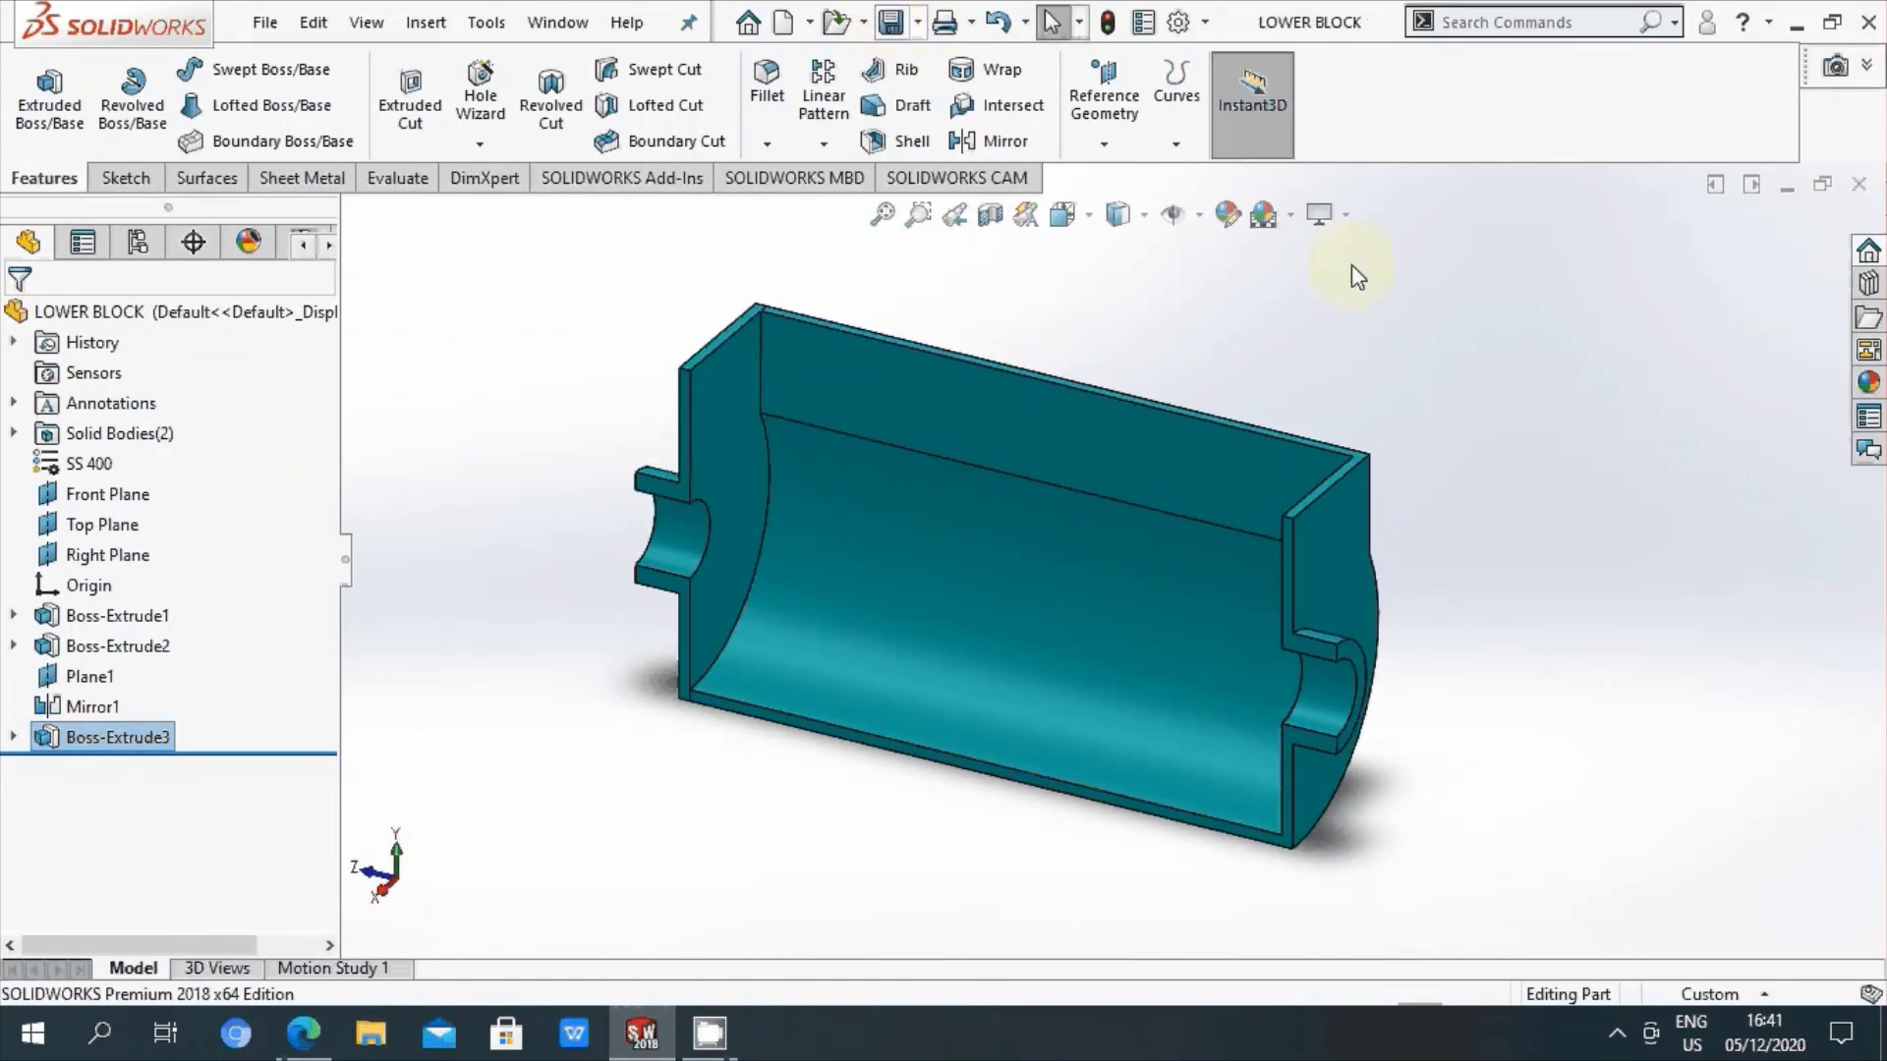
pyautogui.click(1617, 1033)
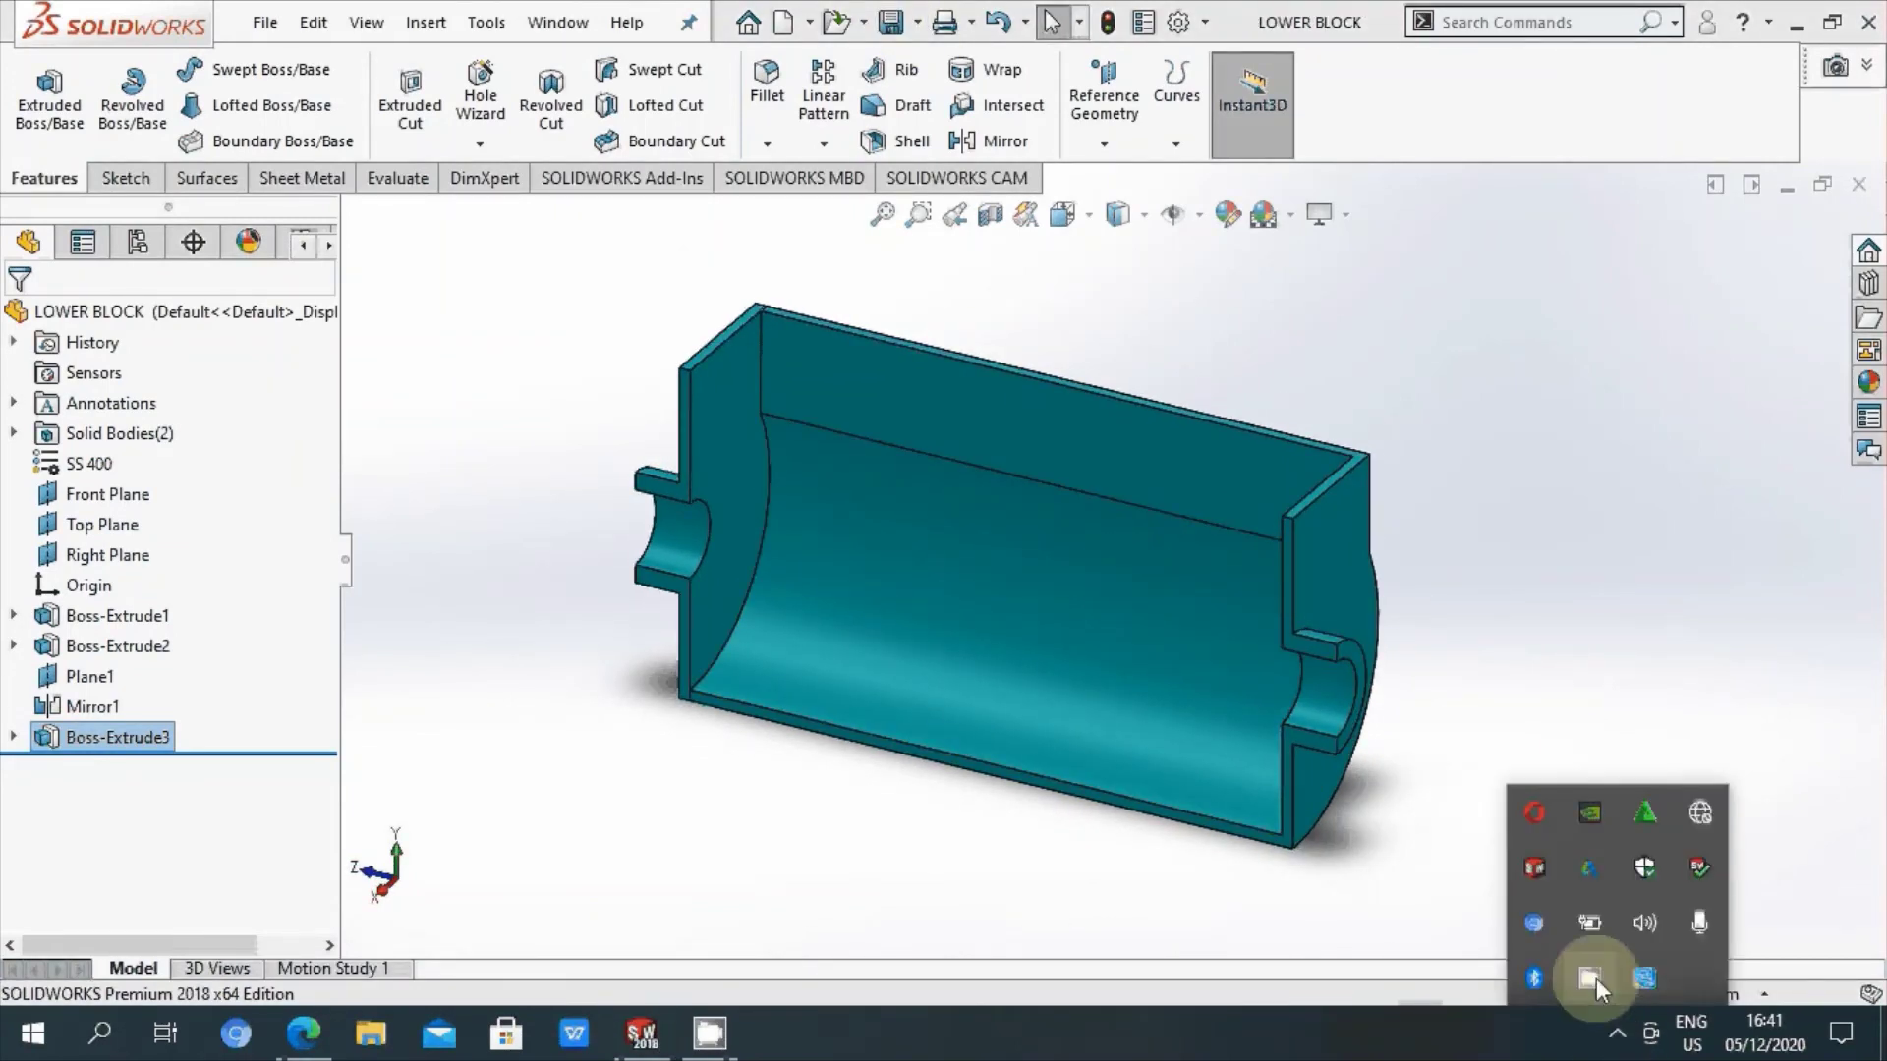
pyautogui.rightClick(1596, 979)
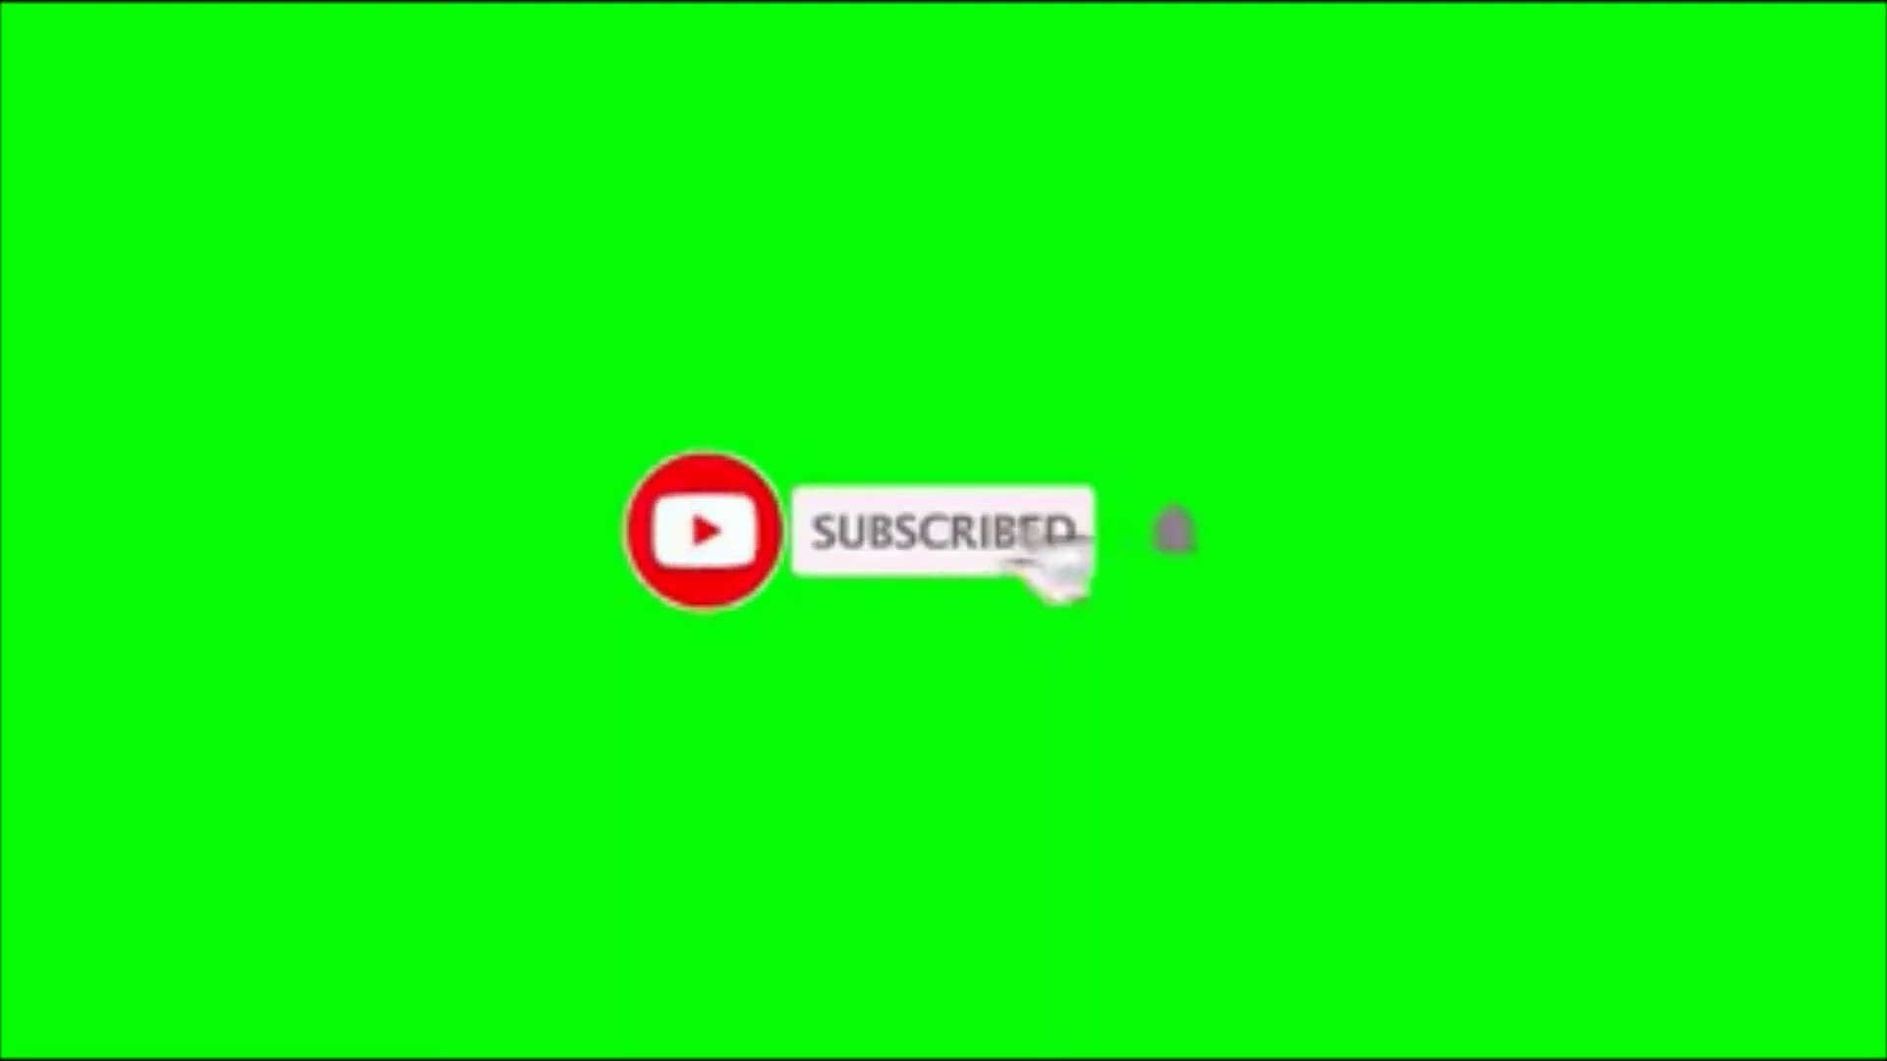